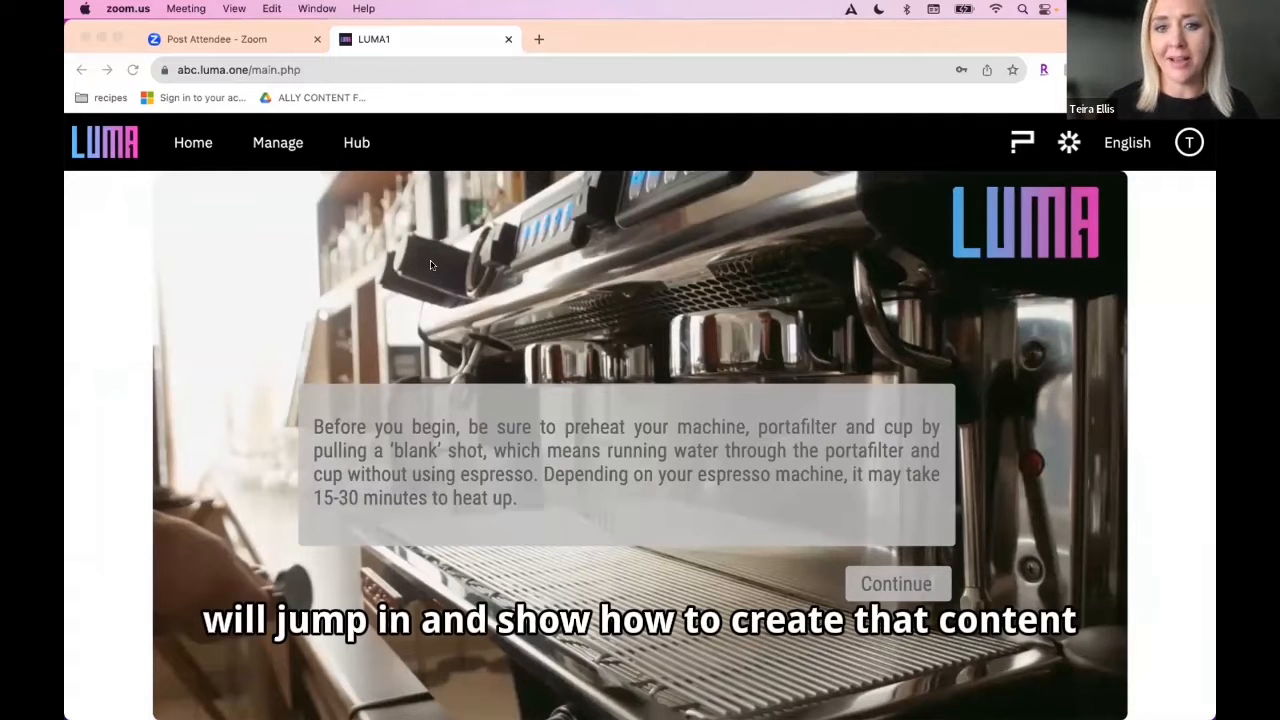
Step: Play past the preheating note, submit an answer to the favorite coffee question, and pick an item as the tamper
left_click(879, 587)
left_click(879, 584)
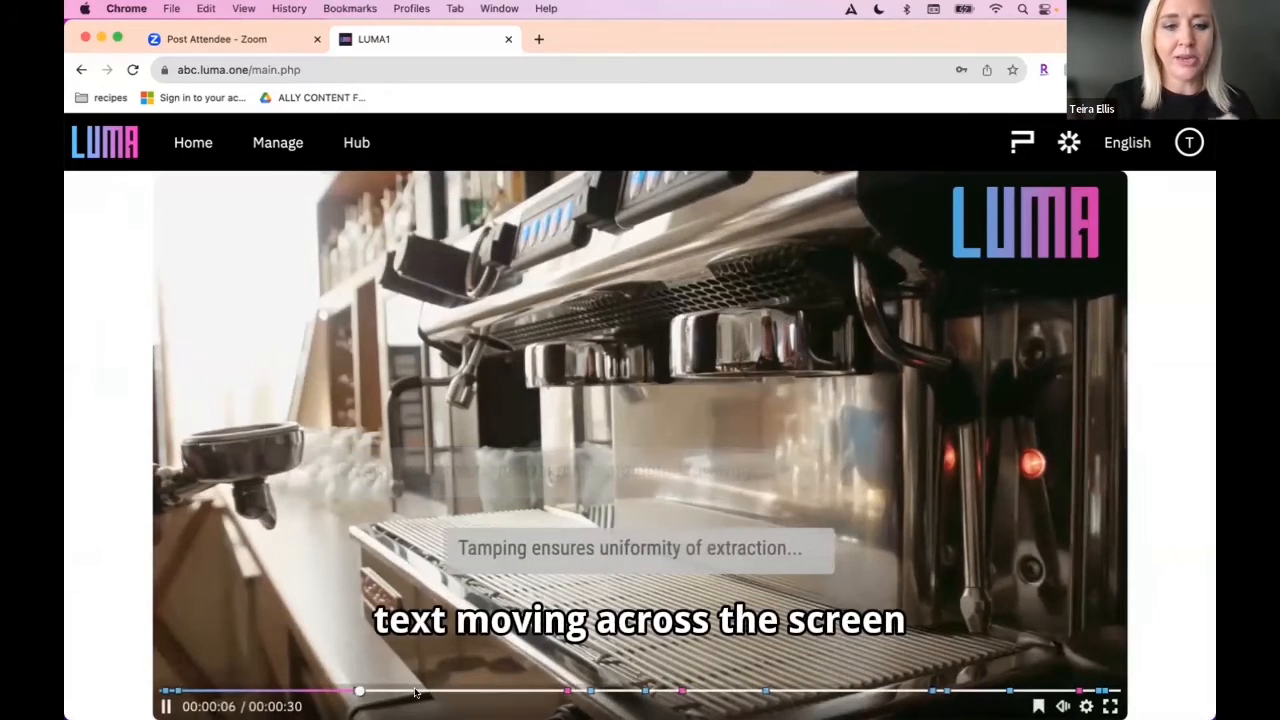
left_click(550, 690)
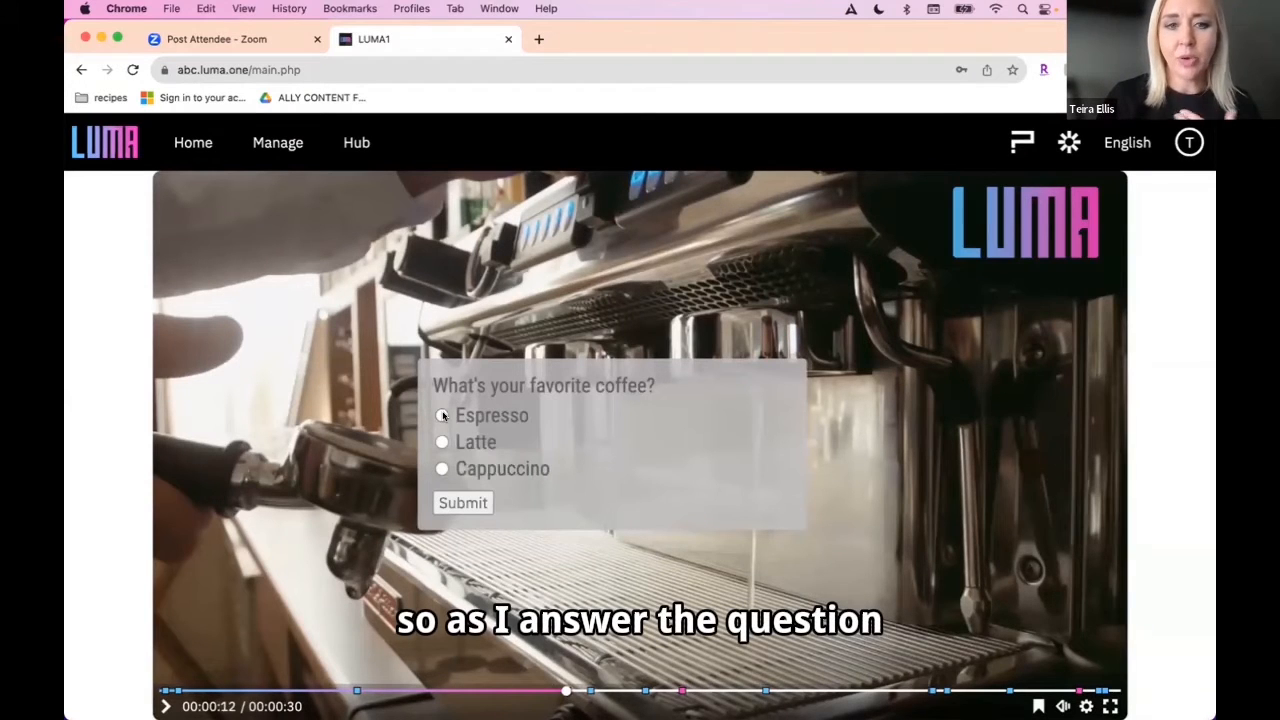
left_click(458, 504)
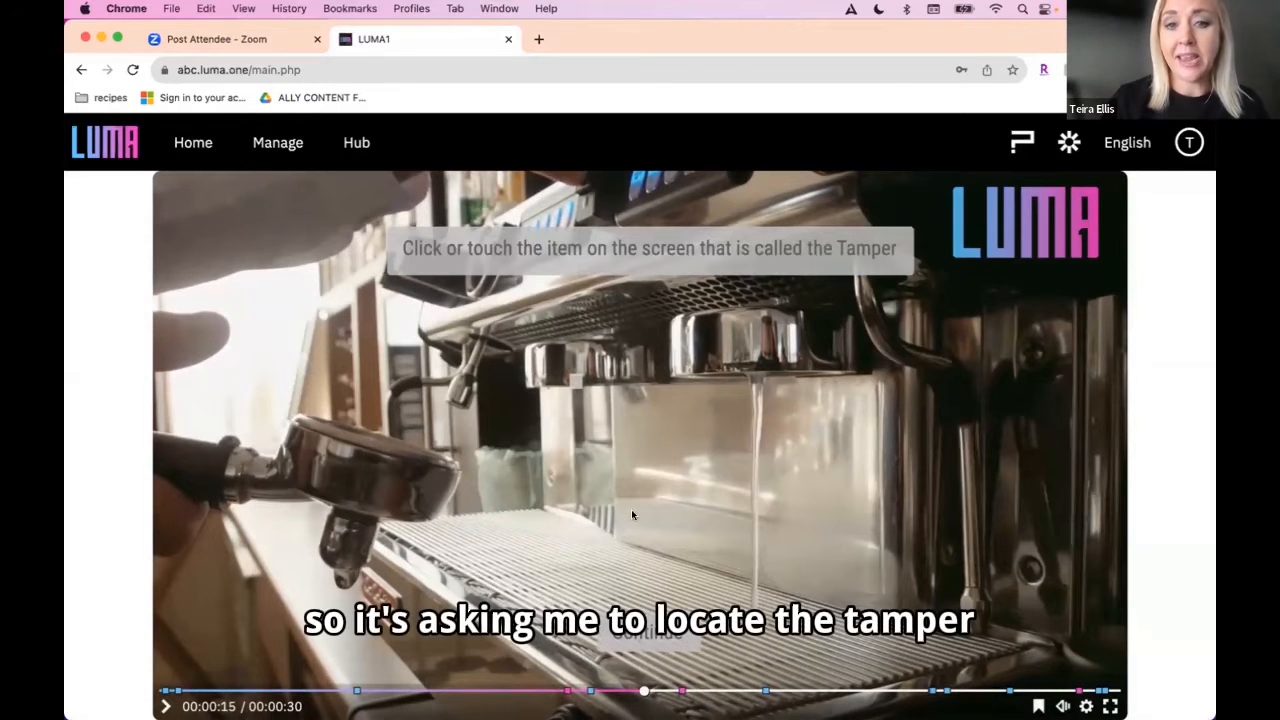
left_click(576, 358)
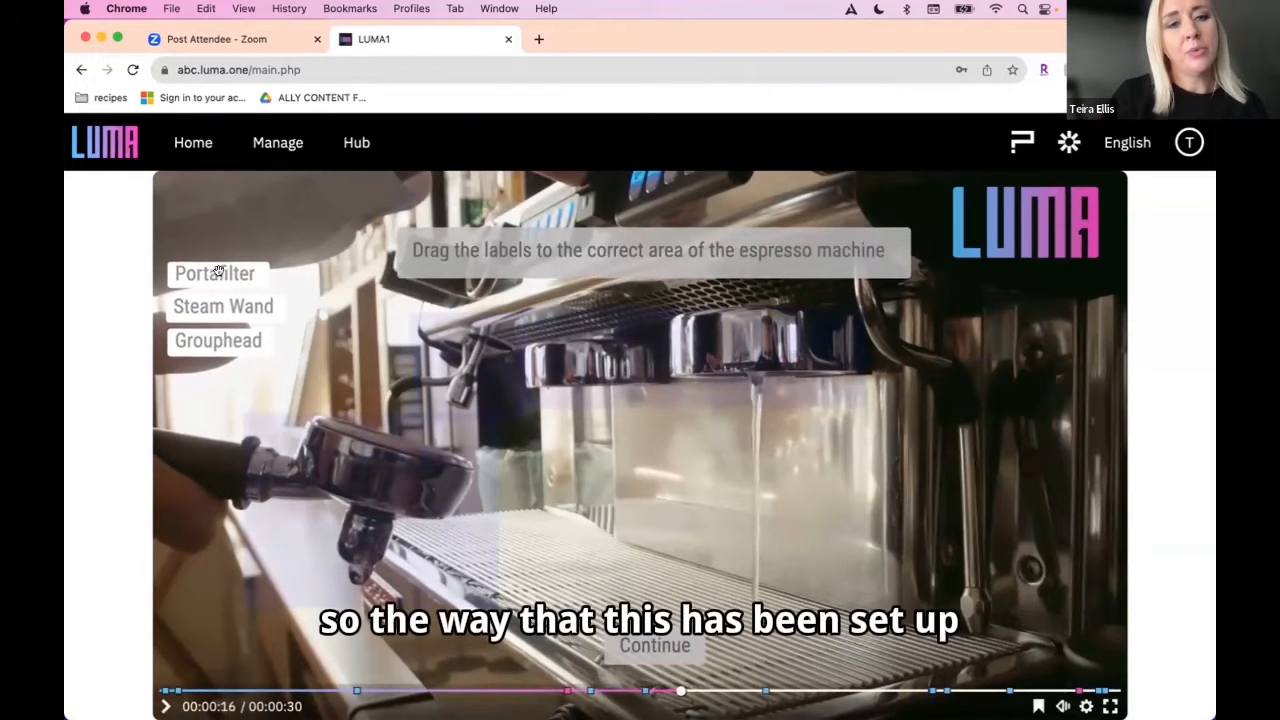
Step: Match the Portafilter, Steam Wand and Grouphead labels to their areas of the espresso machine and continue the video
left_click_drag(209, 274, 637, 352)
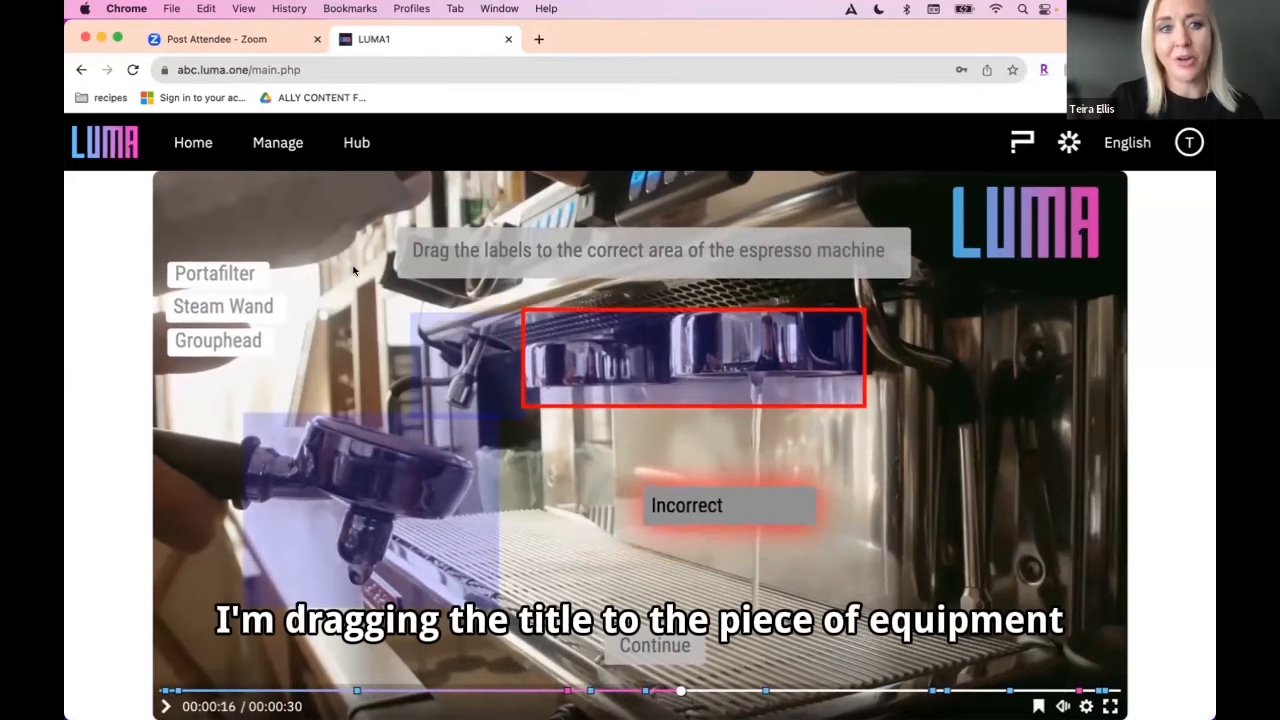
left_click_drag(216, 274, 470, 366)
left_click_drag(233, 301, 430, 345)
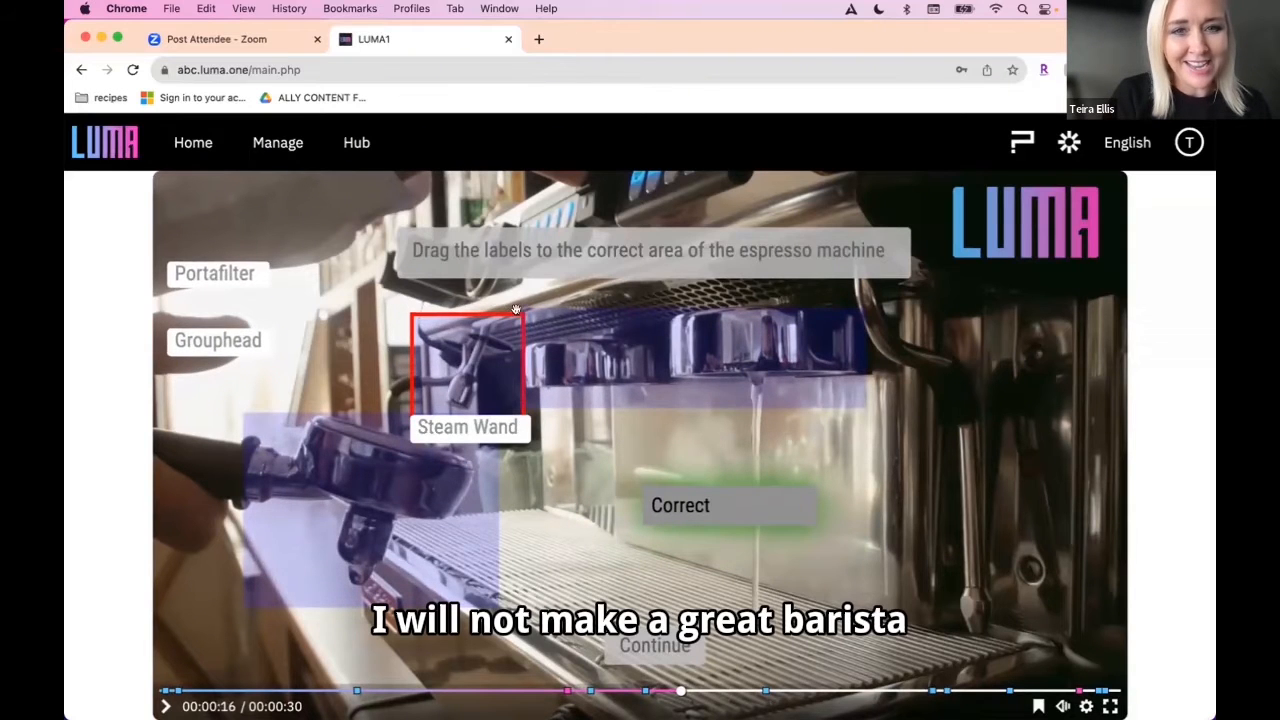
left_click_drag(216, 274, 581, 323)
left_click_drag(376, 530, 377, 531)
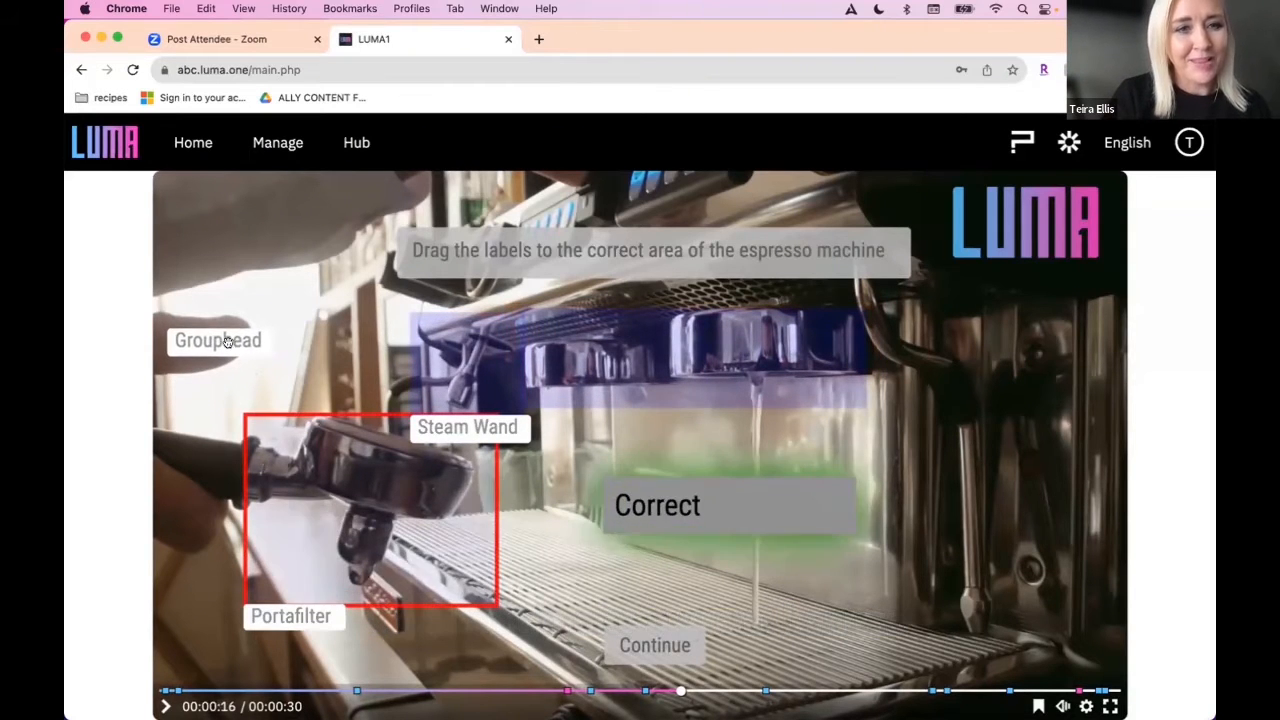
left_click_drag(221, 341, 609, 345)
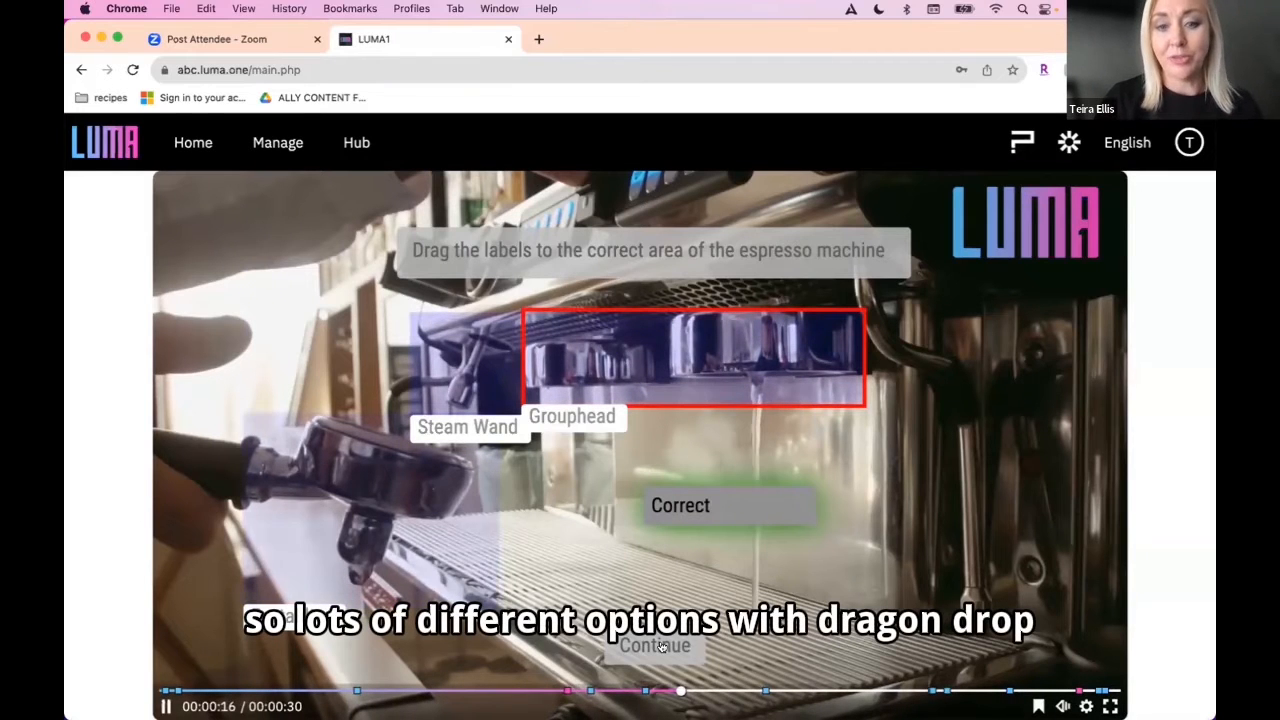
left_click(661, 647)
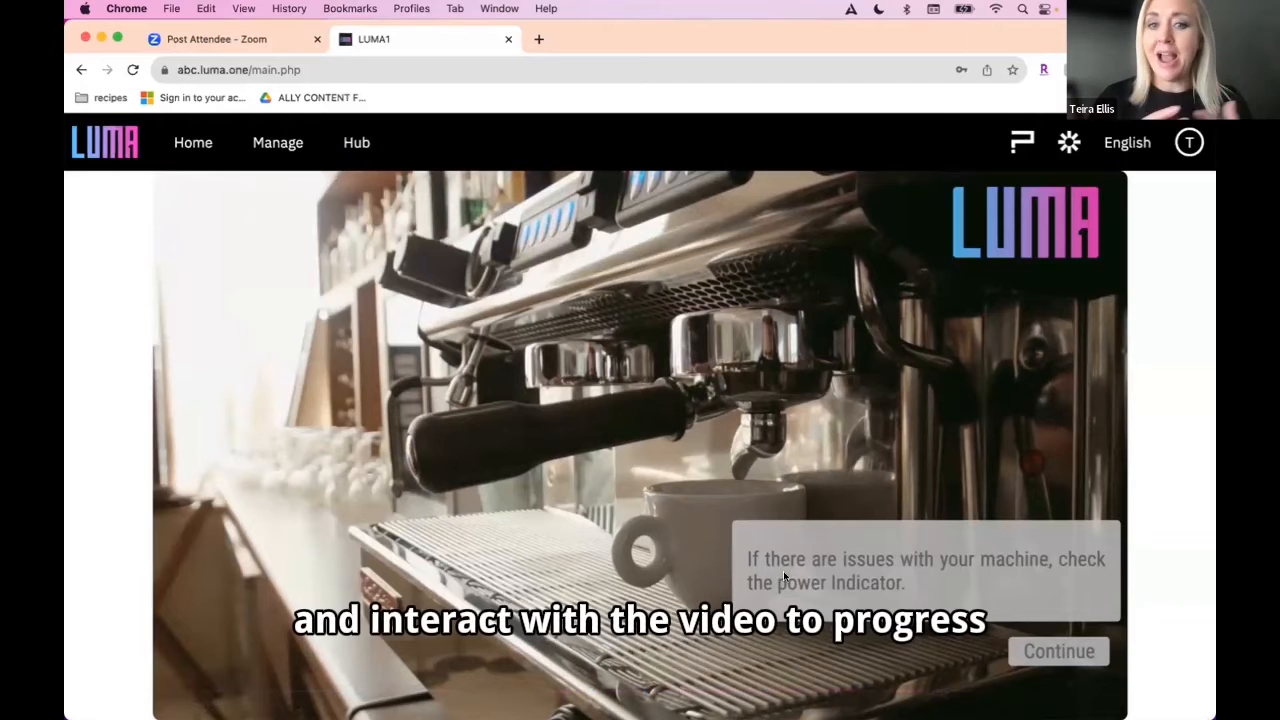
Step: Continue past the power indicator note and turn on the espresso machine using its red power indicator
left_click(1054, 651)
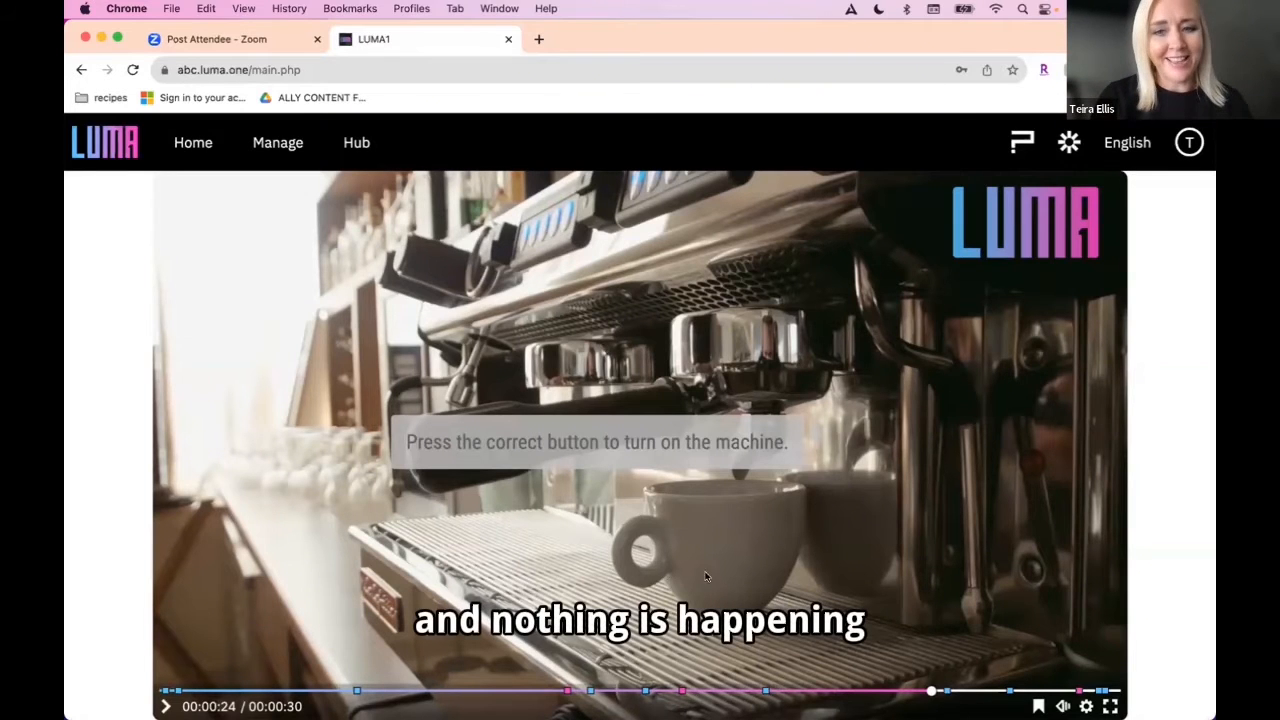
left_click(1033, 469)
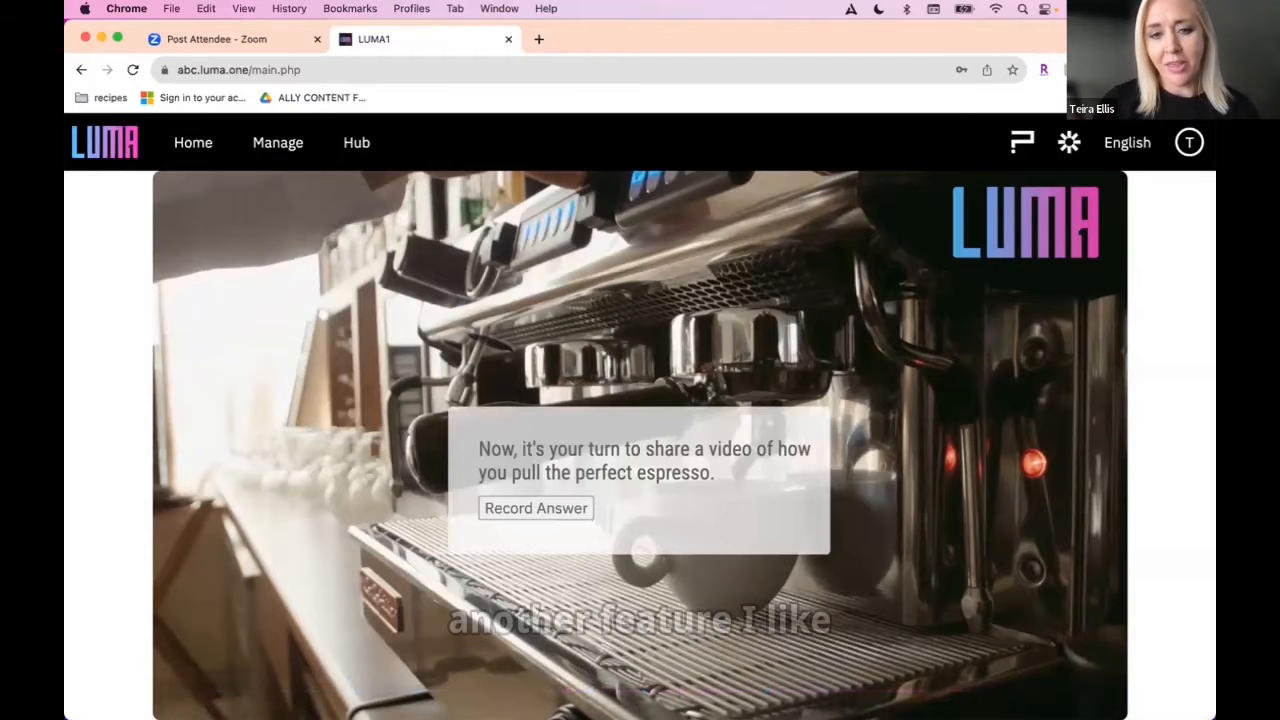
Step: Open the video recorder for the perfect espresso question and close it without recording an answer
left_click(524, 512)
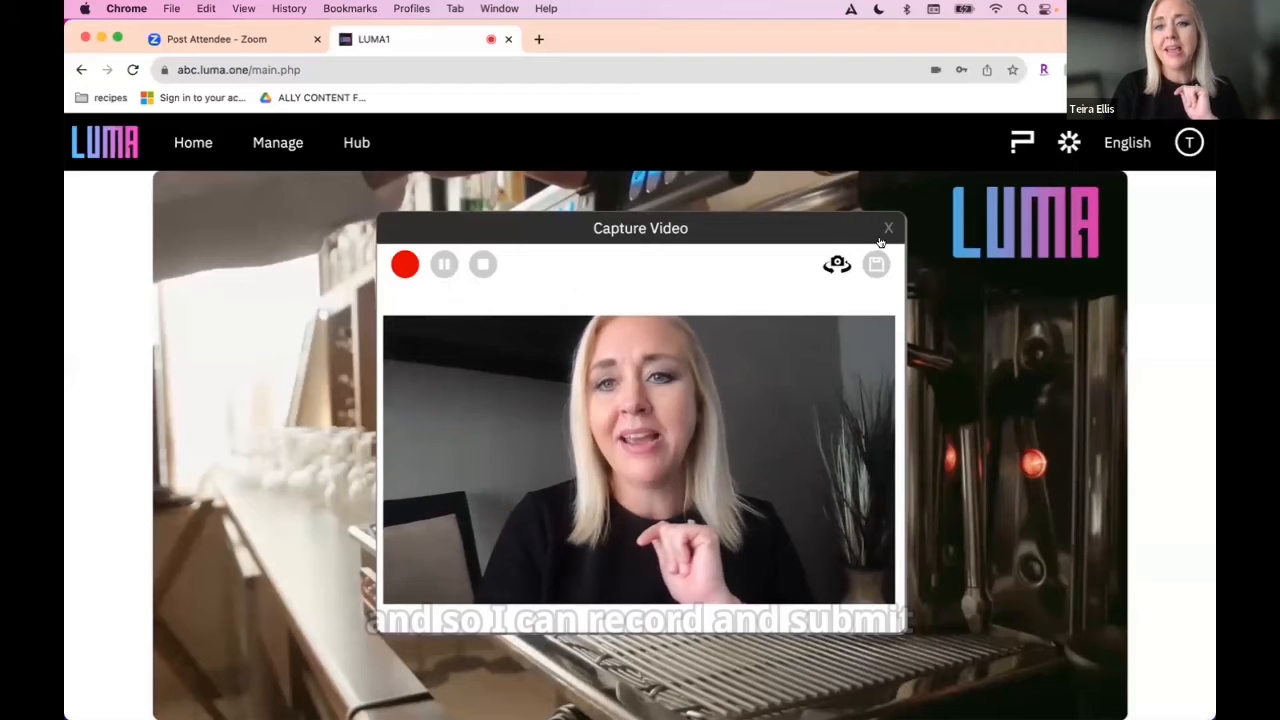
left_click(888, 229)
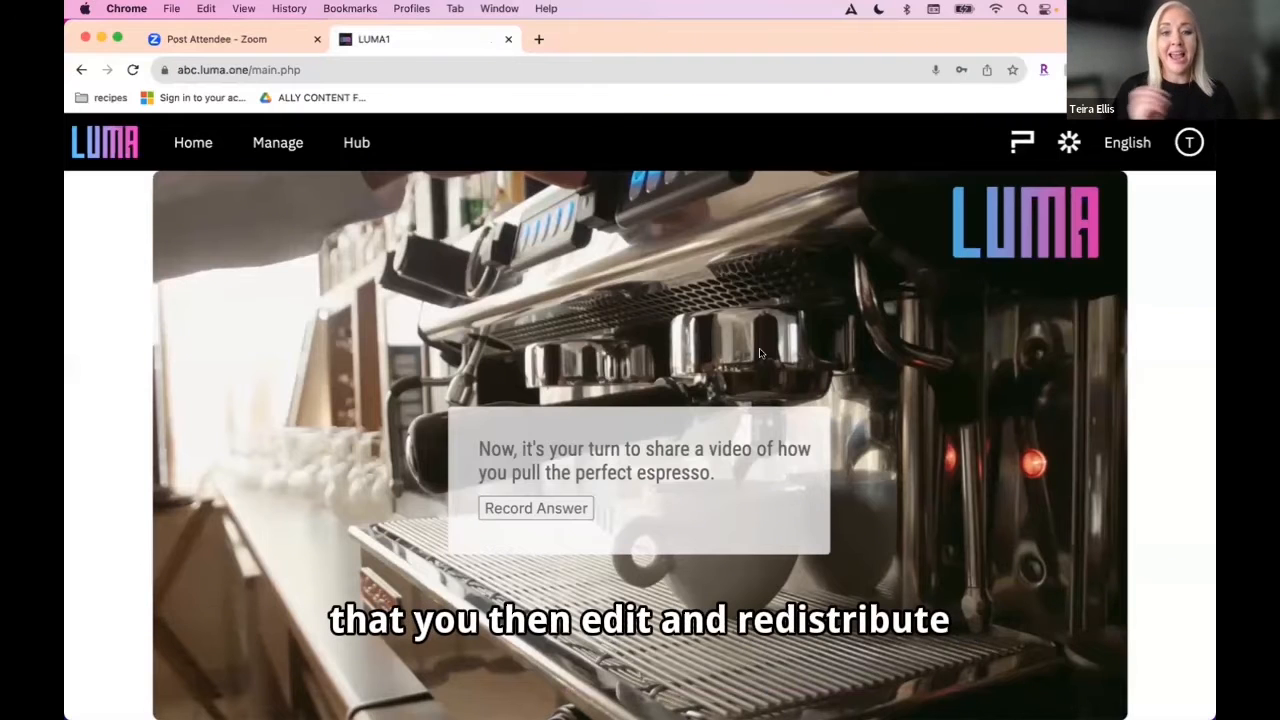
Step: View the Barista Express purchase page and the user manual linked in the video, returning to the LUMA1 tab after each
mouse_move(974, 582)
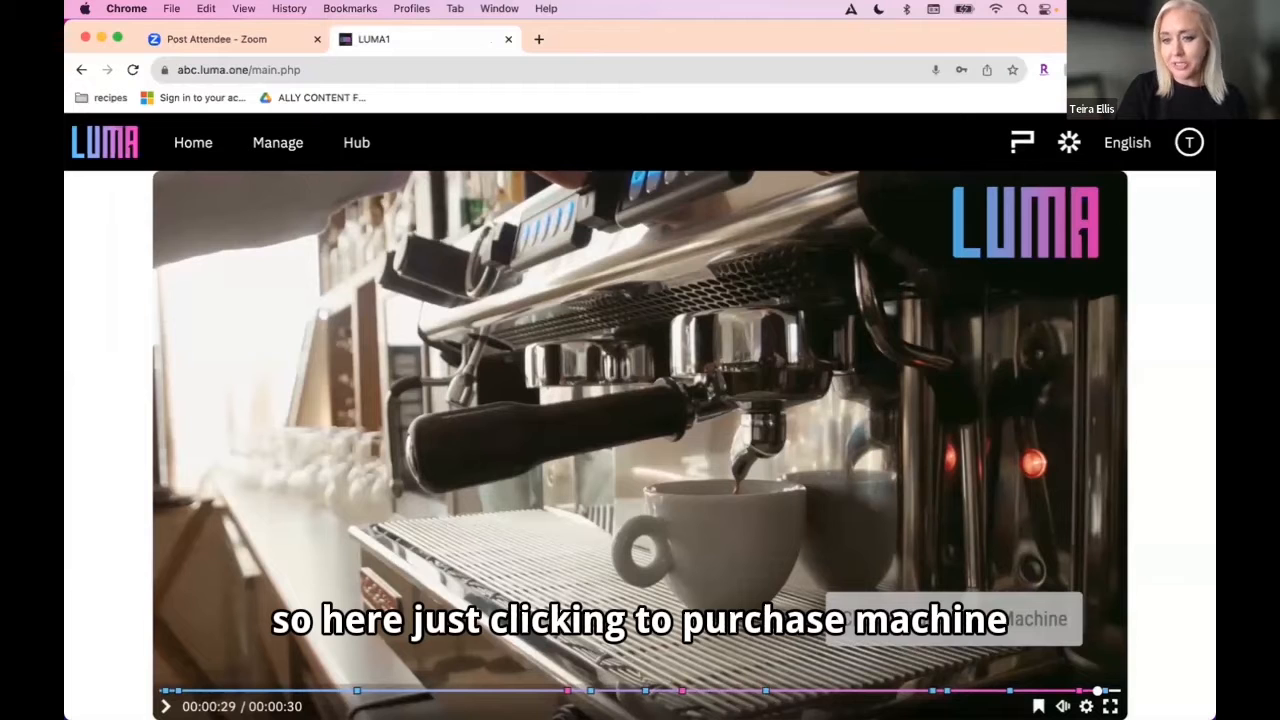
left_click(909, 617)
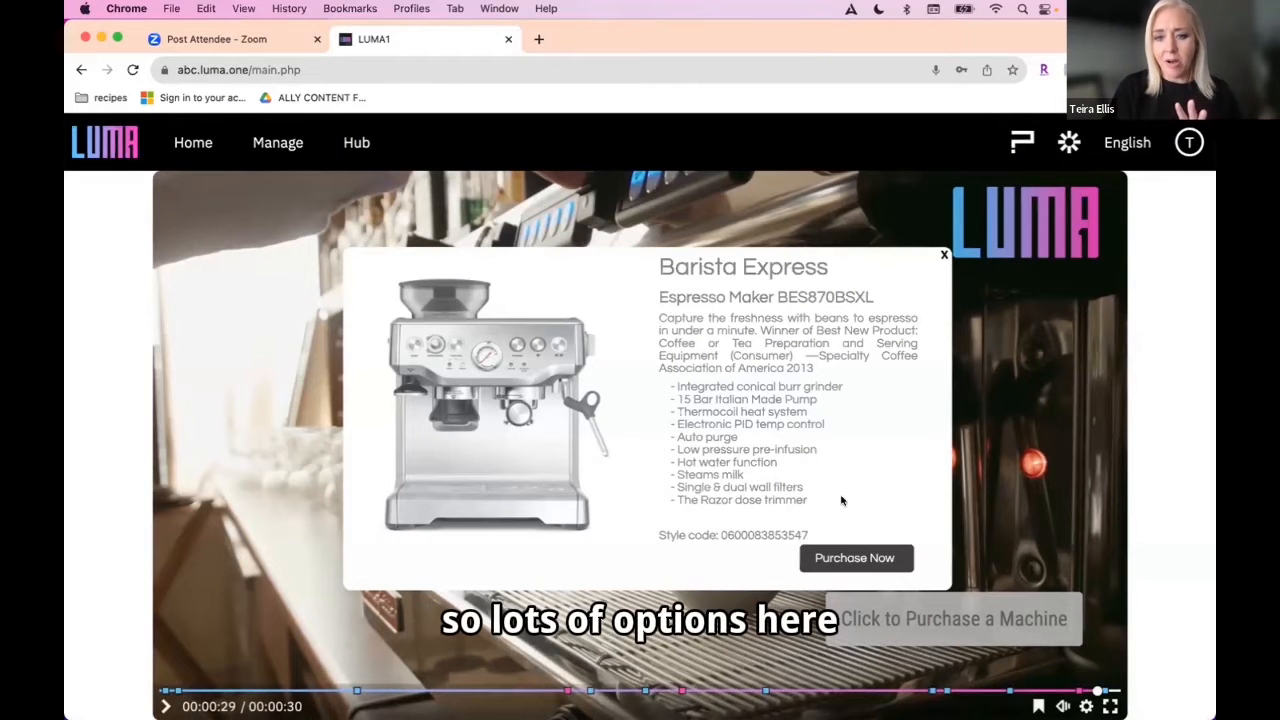
left_click(852, 558)
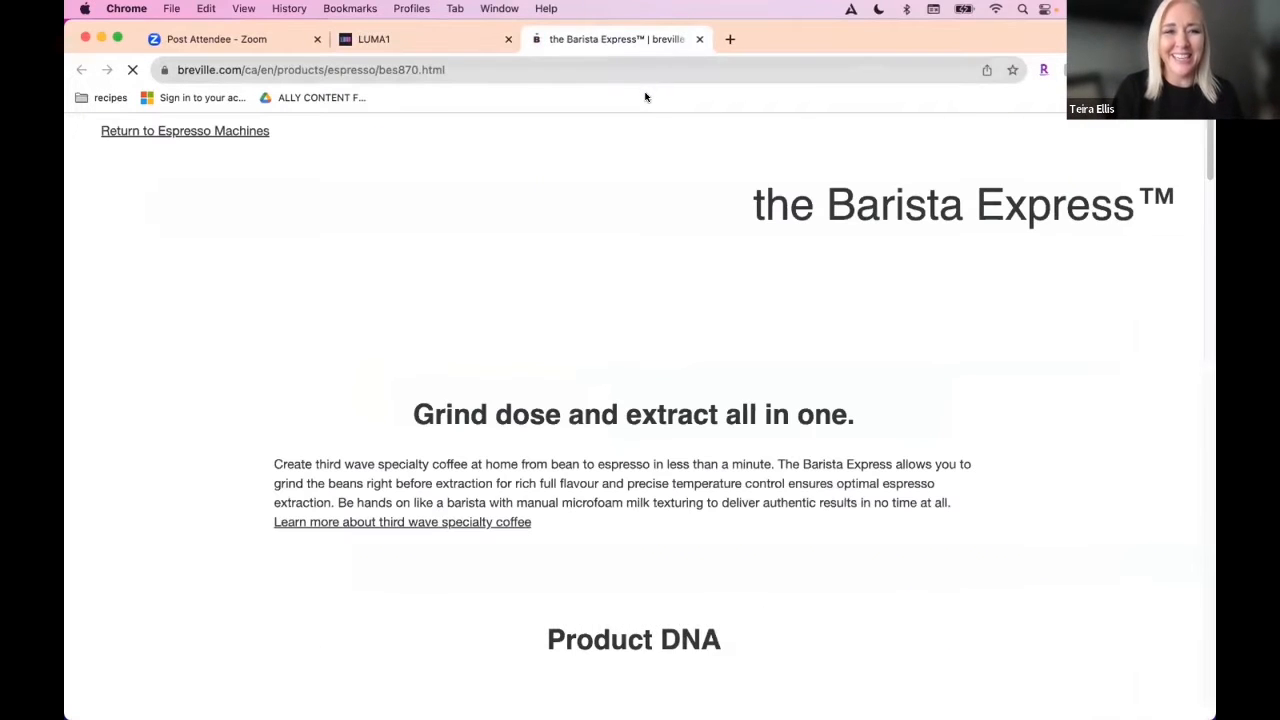
left_click(428, 42)
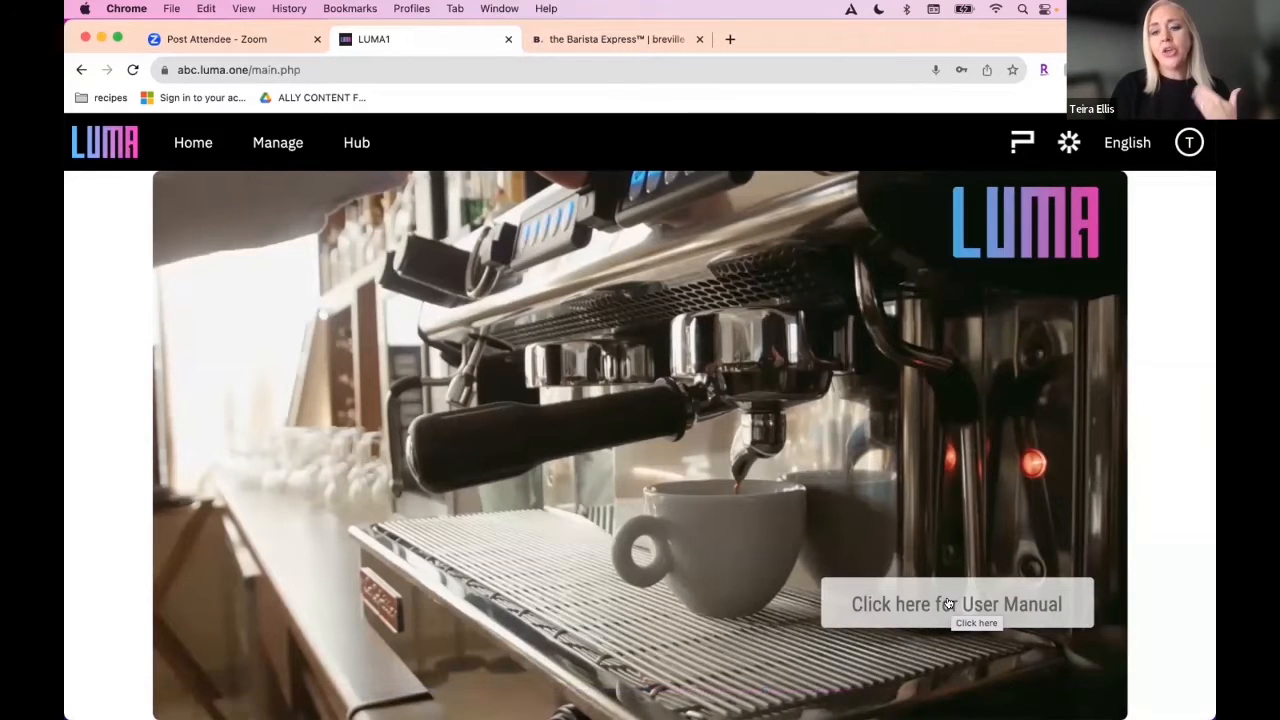
left_click(951, 603)
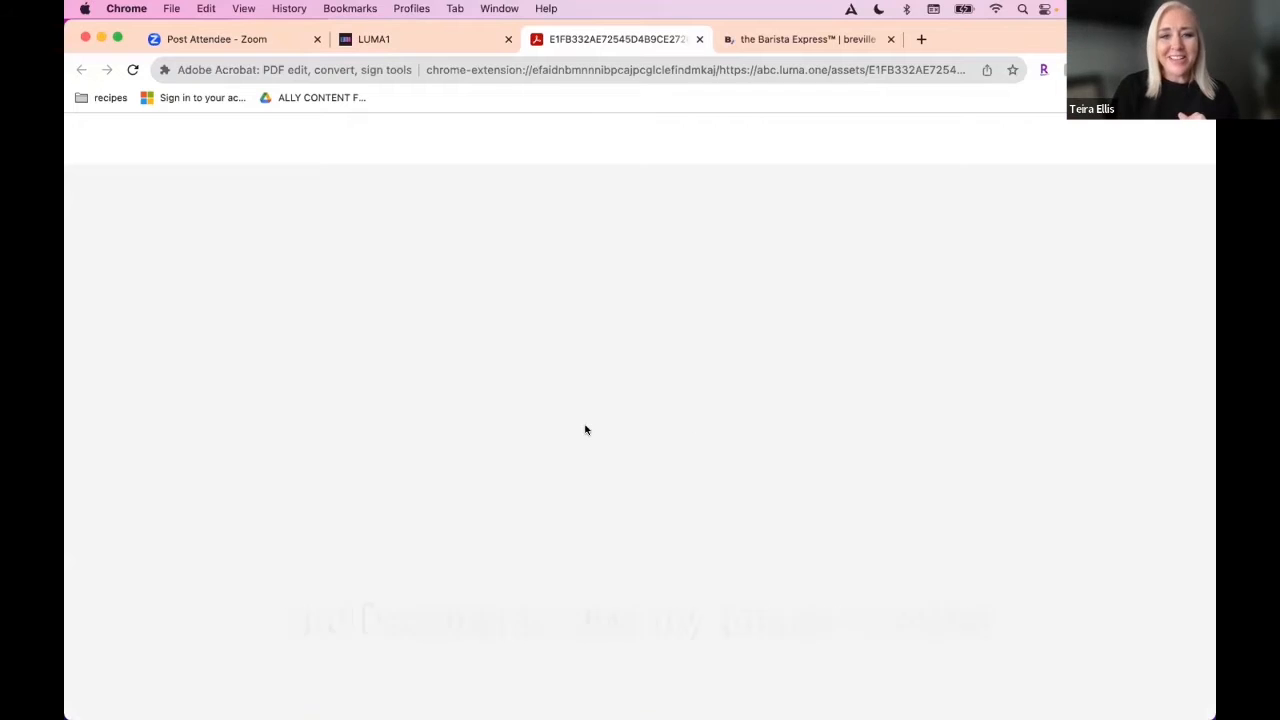
left_click(369, 42)
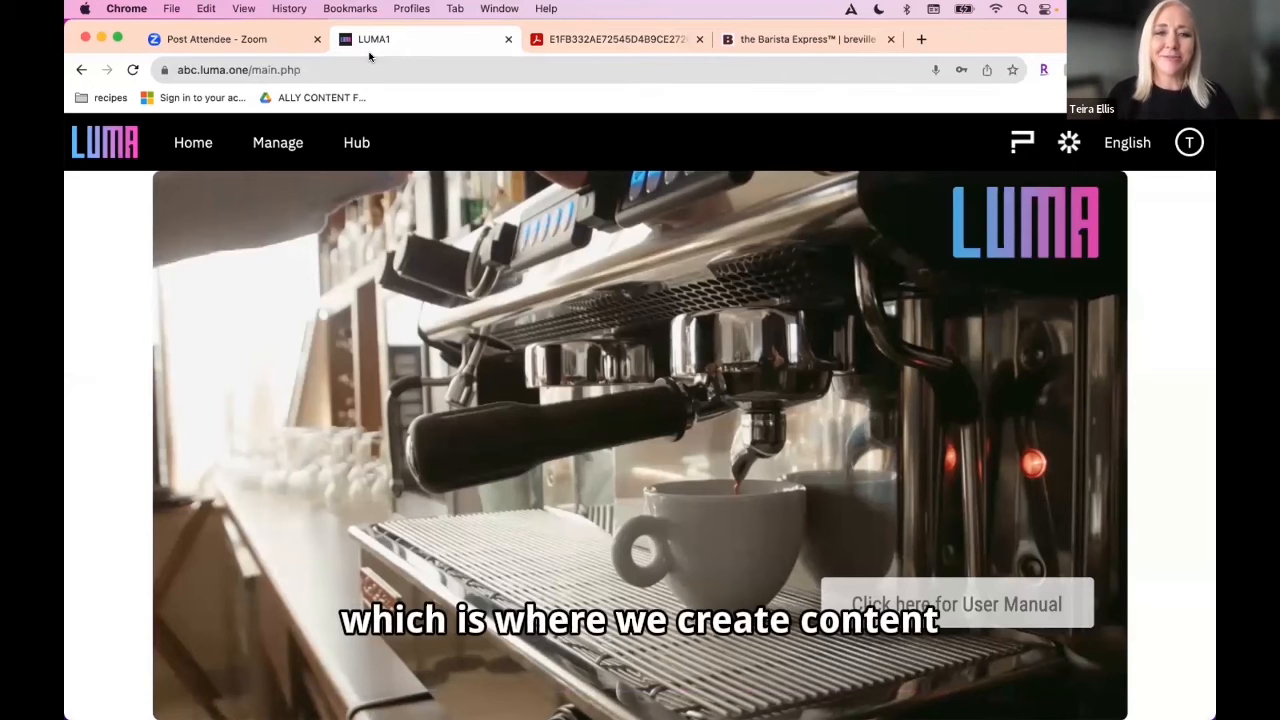
Step: Create a new playlist from the home dashboard and name it "My coffee training playlist"
left_click(185, 143)
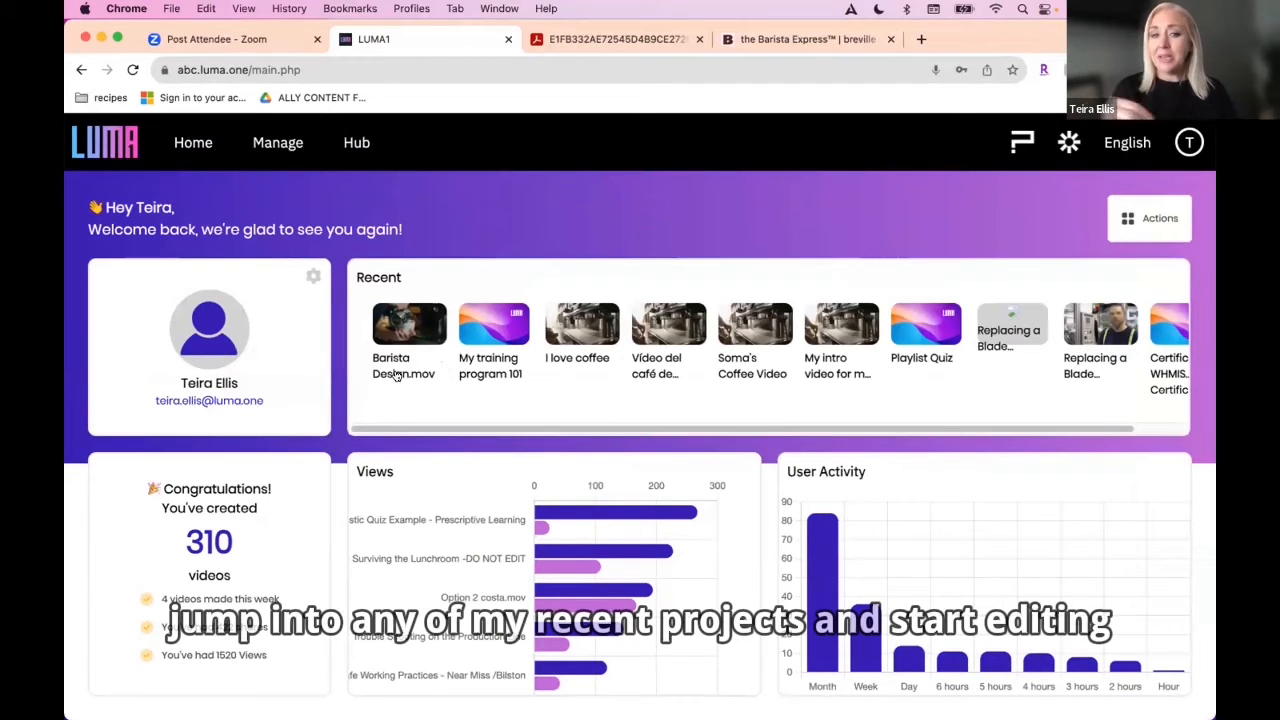
left_click(180, 97)
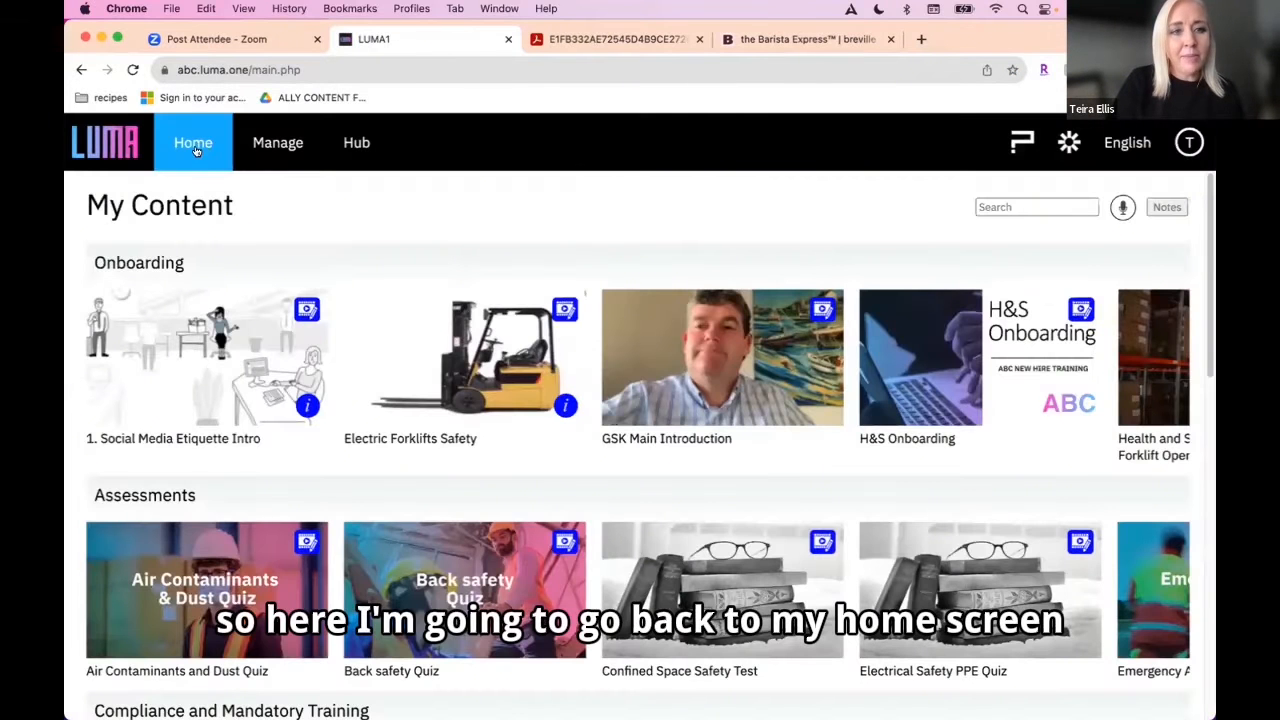
left_click(194, 146)
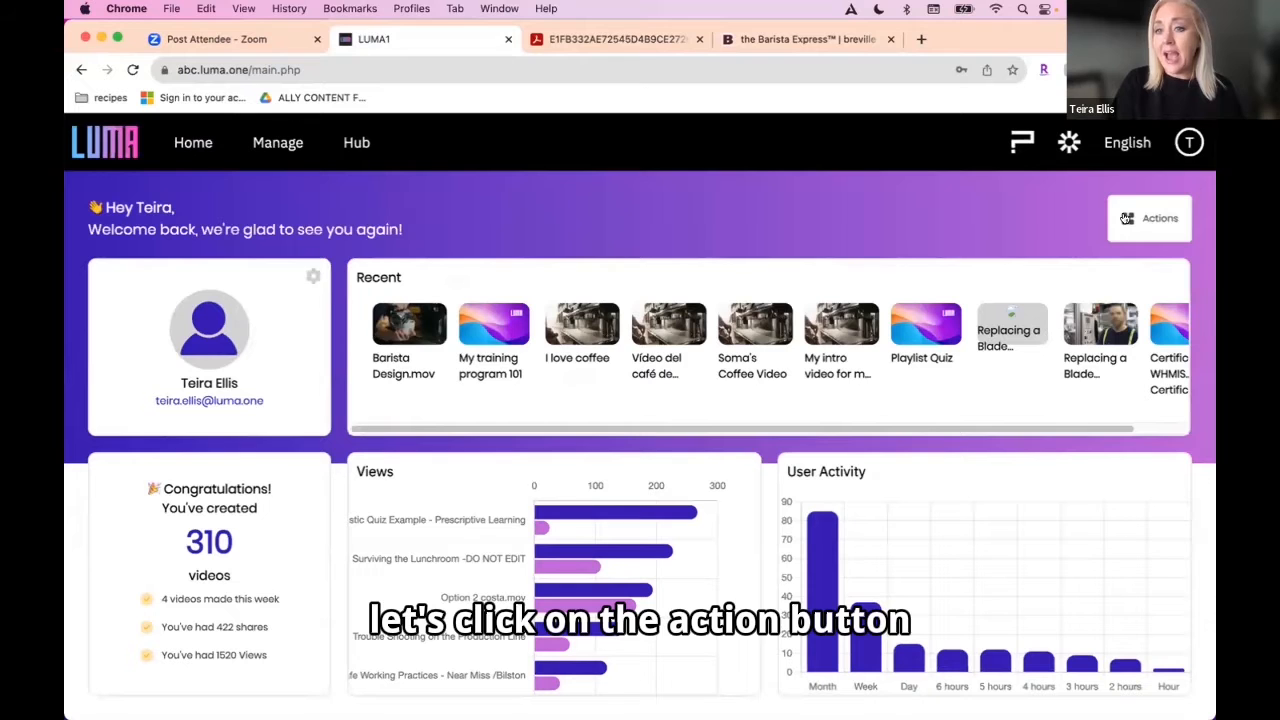
left_click(1127, 218)
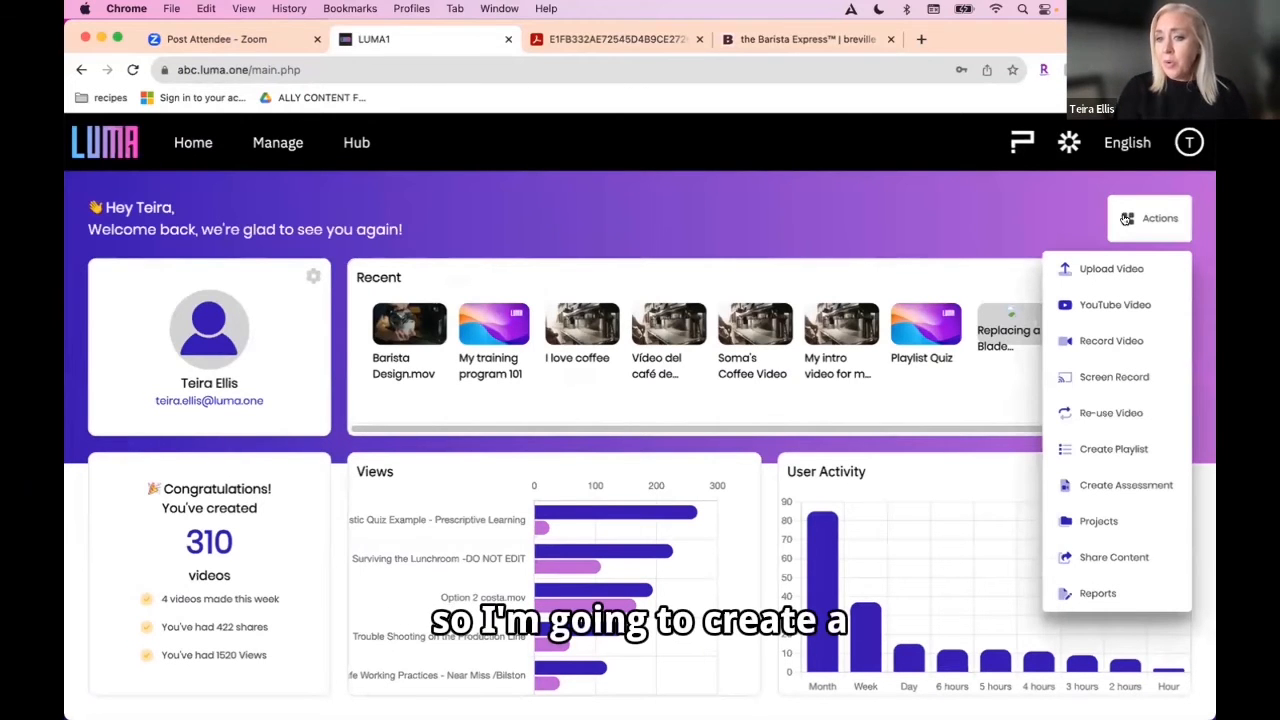
left_click(1087, 450)
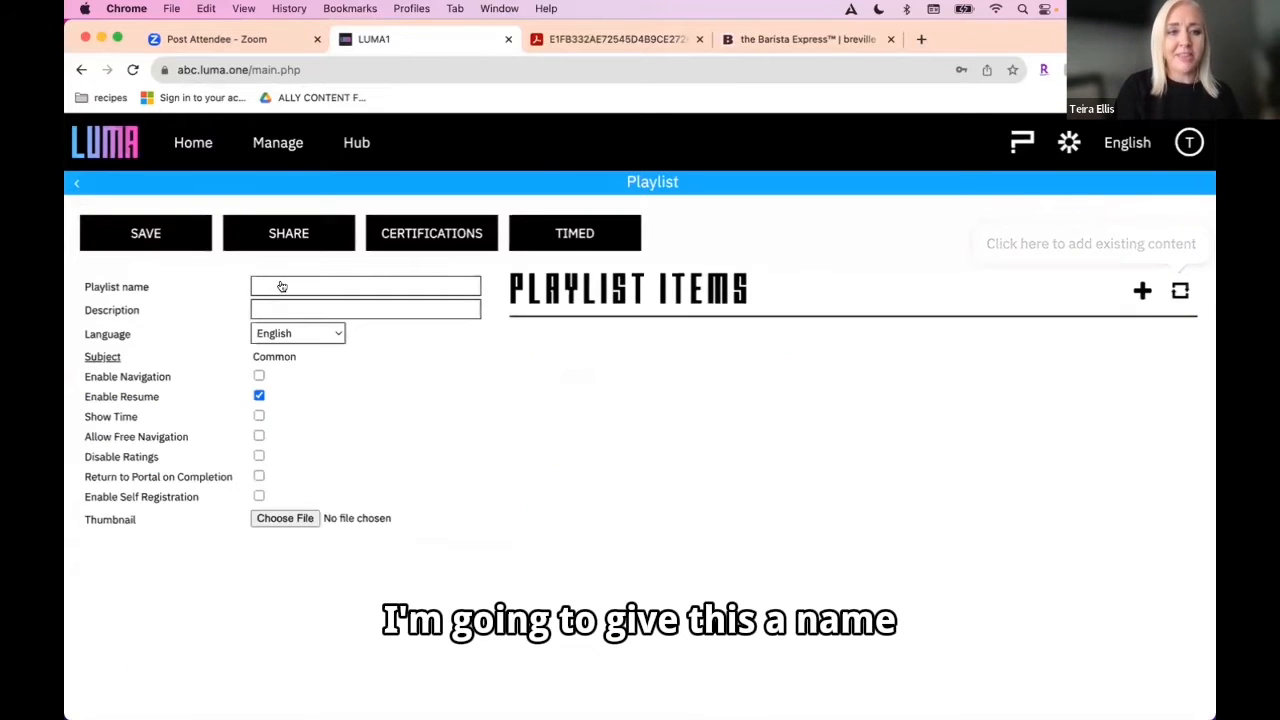
left_click(282, 287)
type("My coffee training playlist")
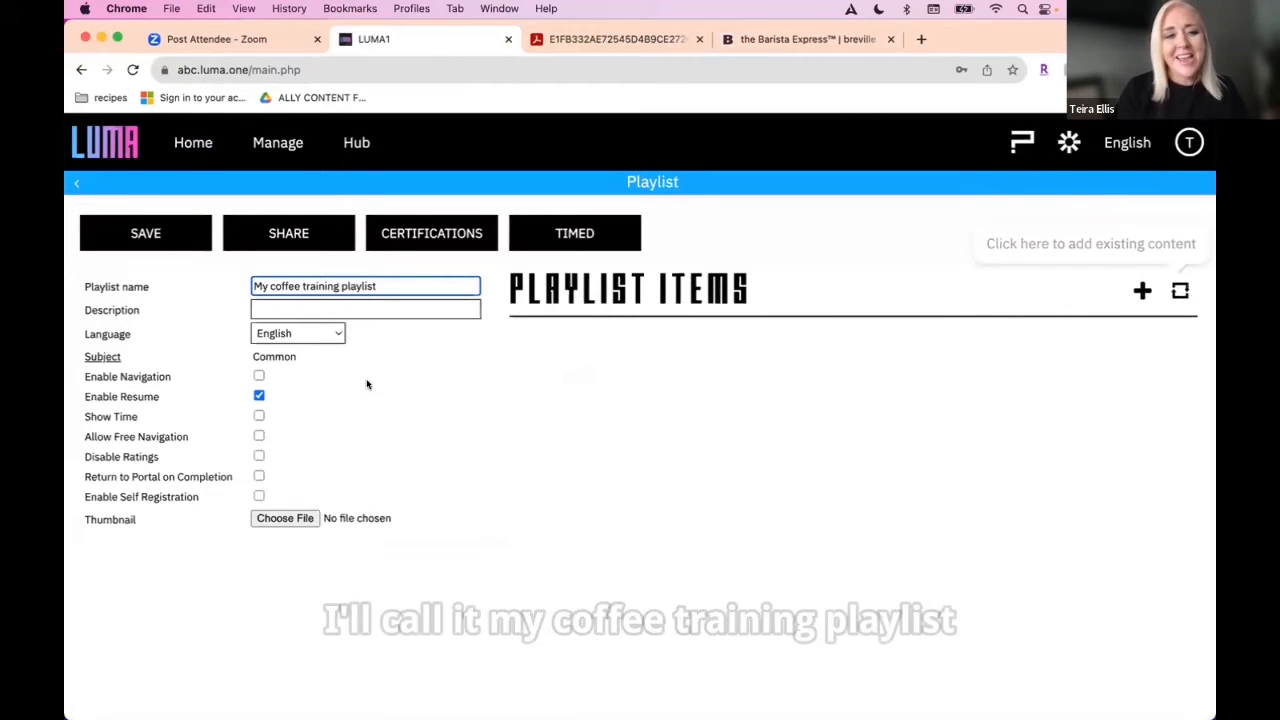
Step: Start adding new content to the playlist, and look at the webcam recording option without recording anything
left_click(1142, 291)
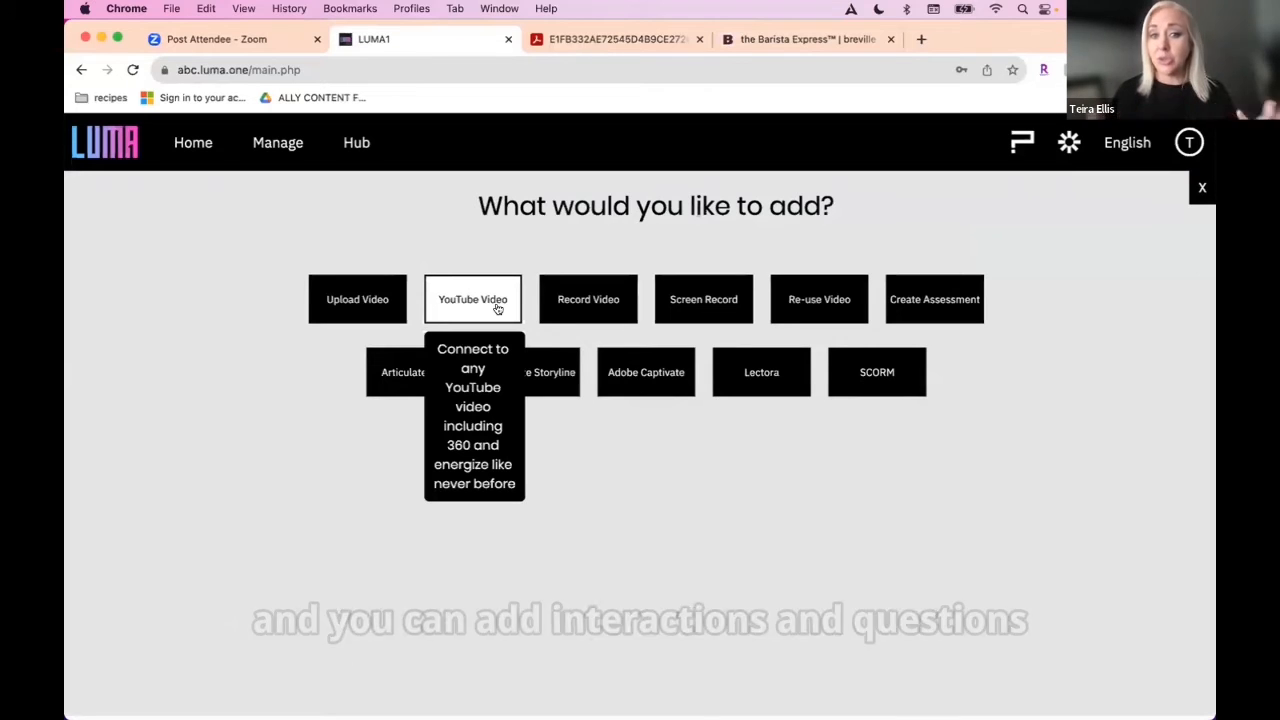
left_click(600, 300)
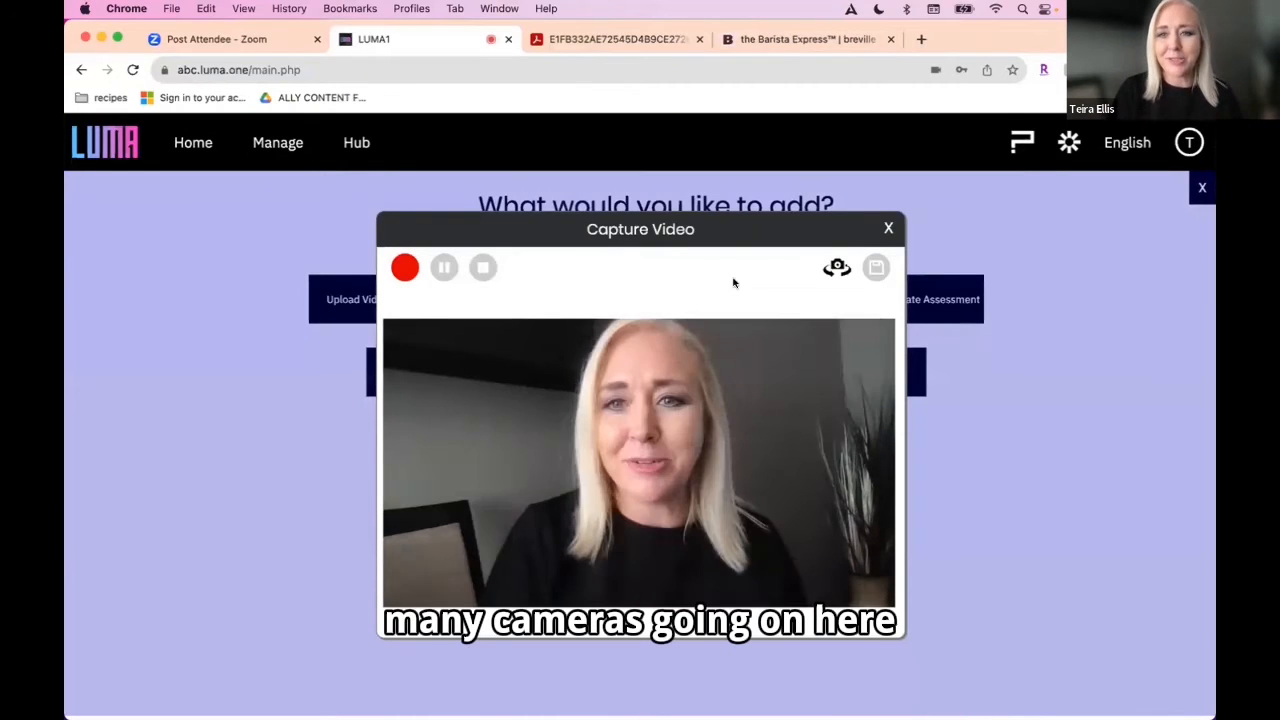
left_click(888, 230)
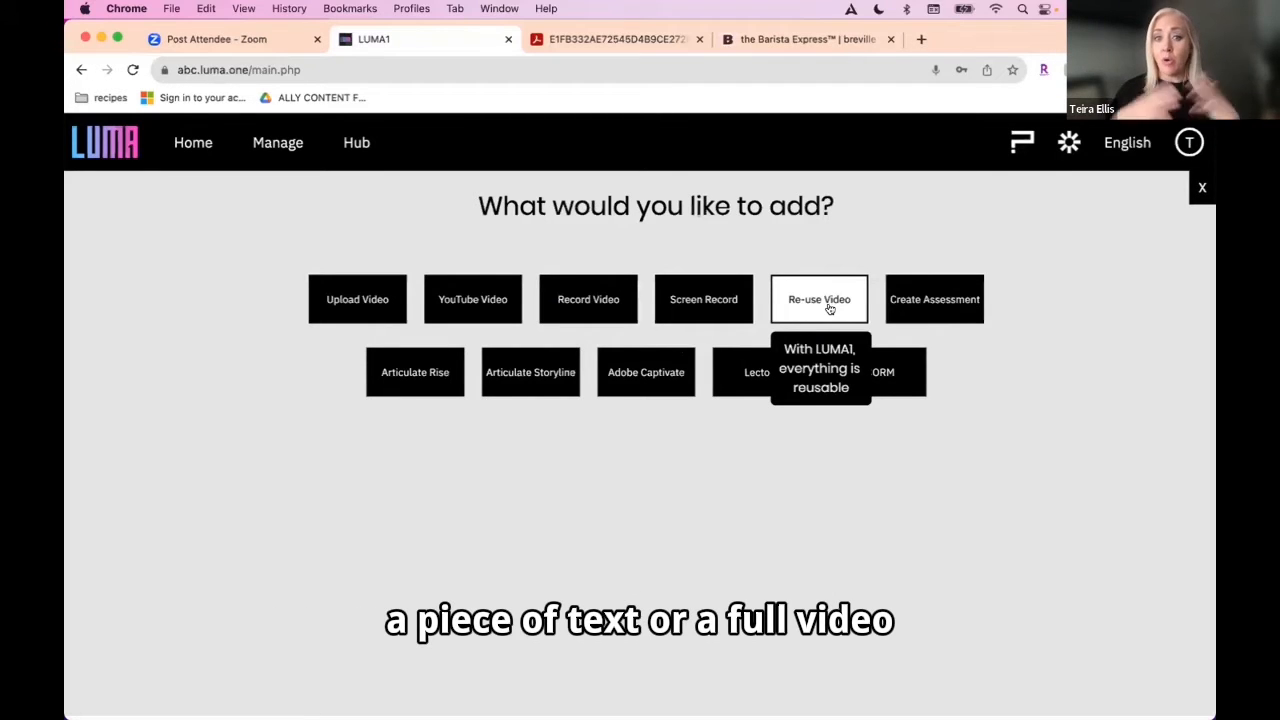
mouse_move(951, 311)
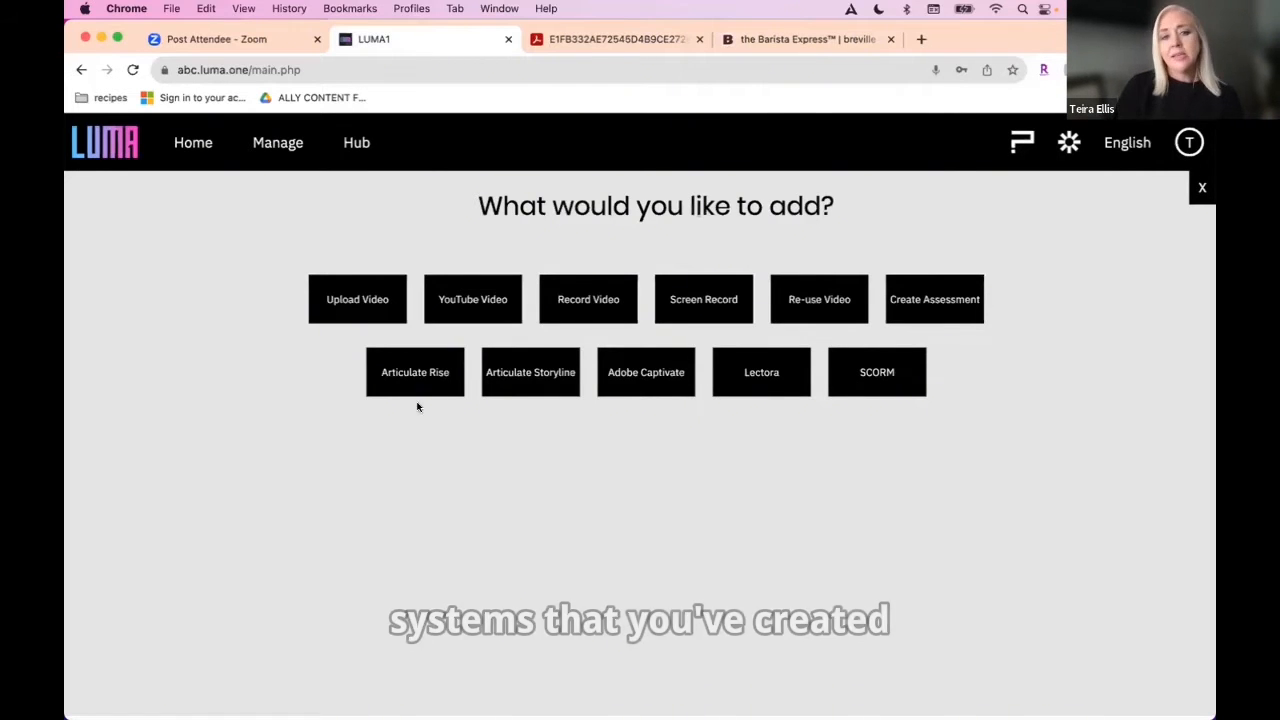
mouse_move(428, 382)
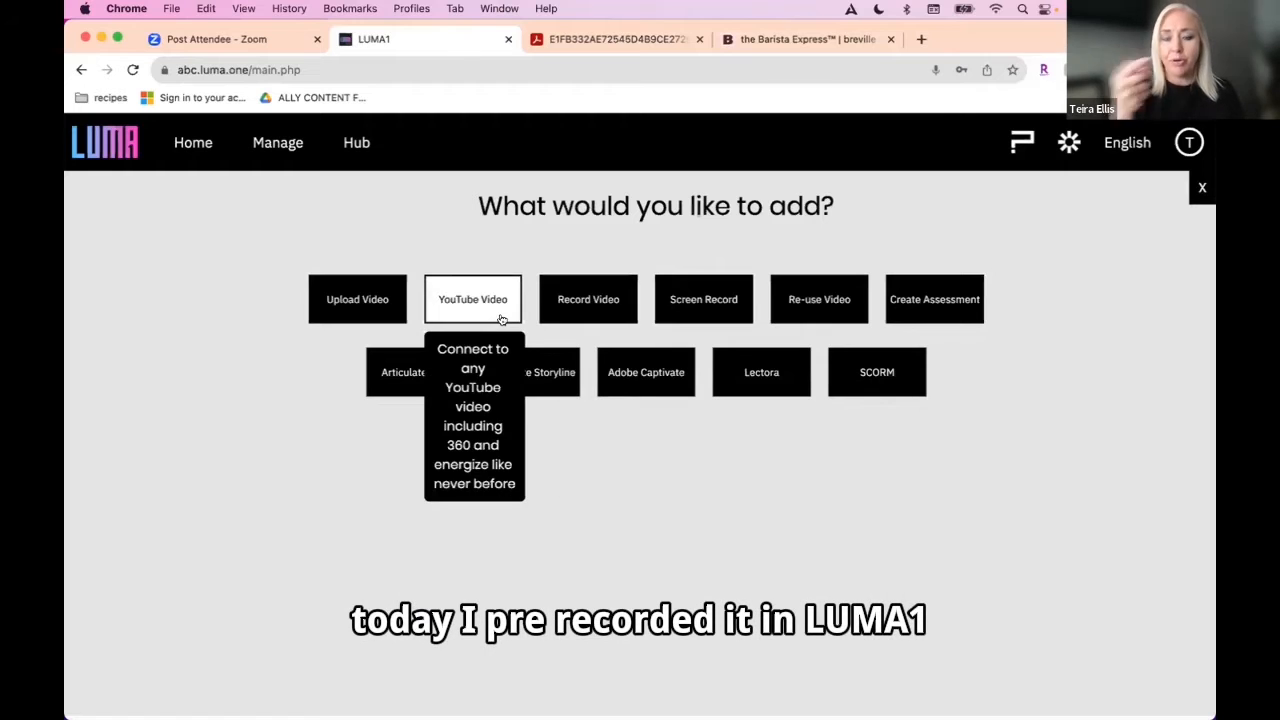
Step: Upload "Introduction Video - Coffee Training.MOV" to the playlist and leave the video naming dialog without entering a name
left_click(358, 300)
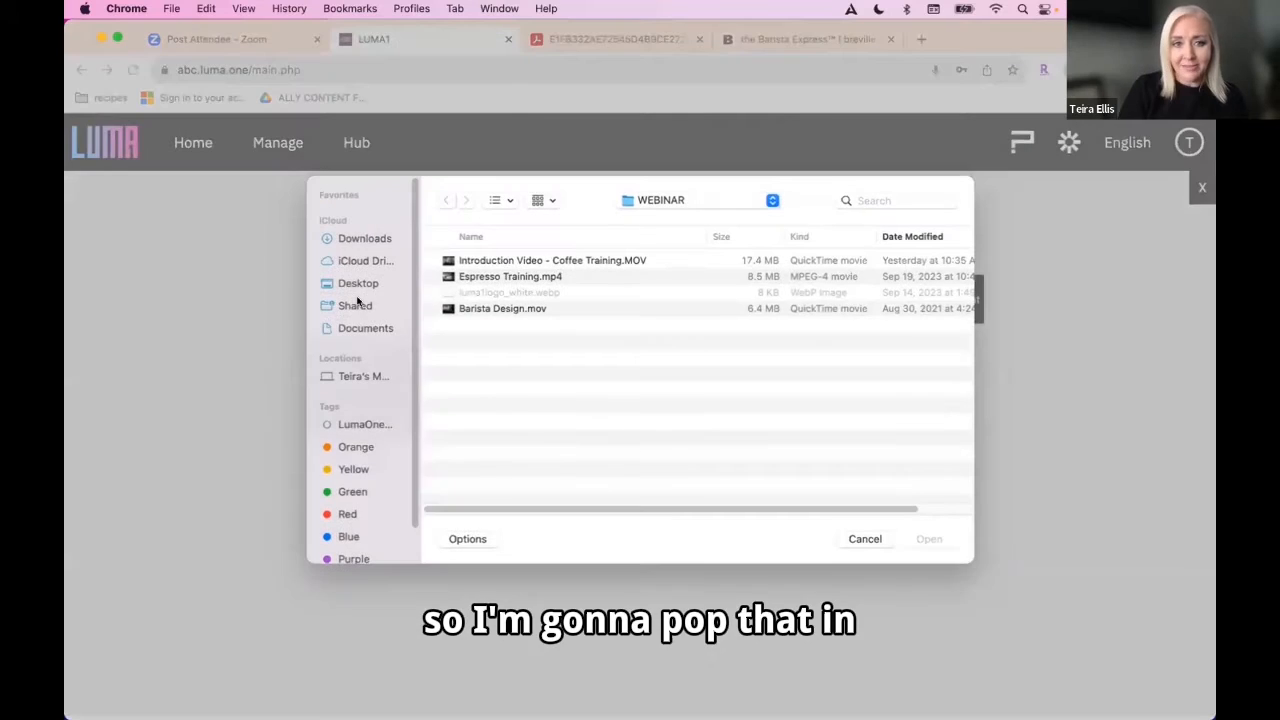
left_click(552, 260)
left_click(920, 538)
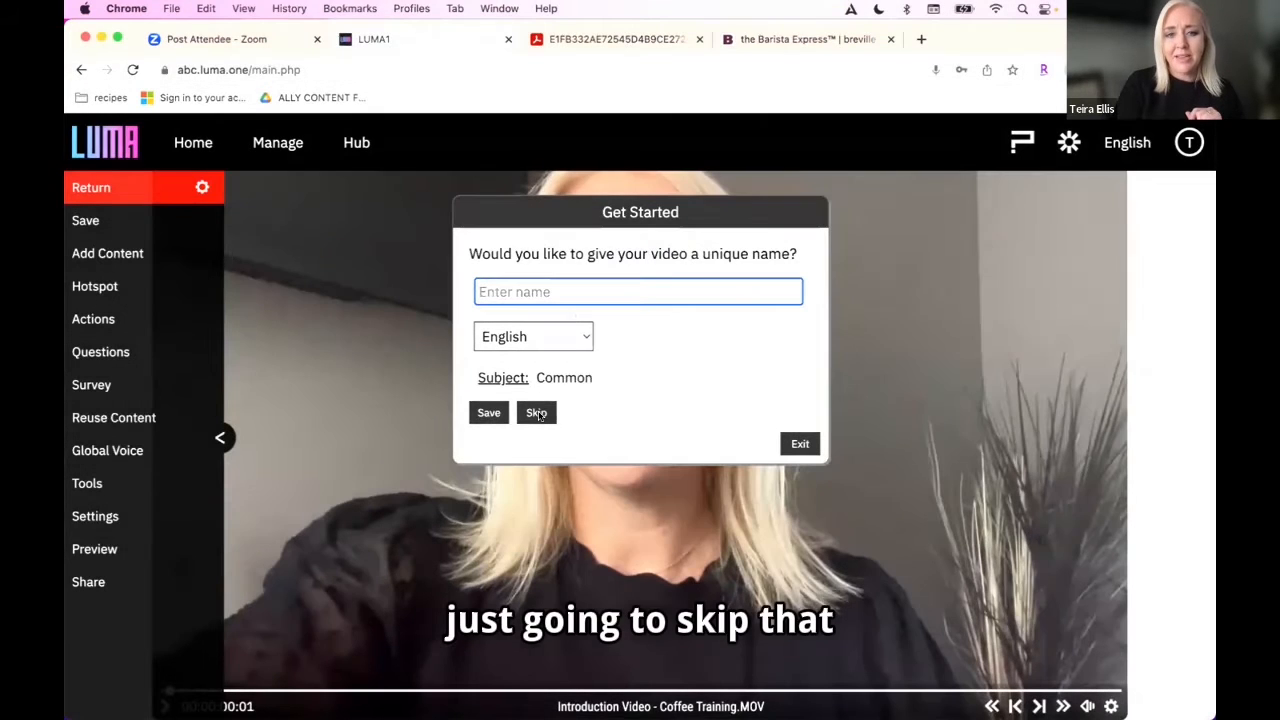
left_click(797, 443)
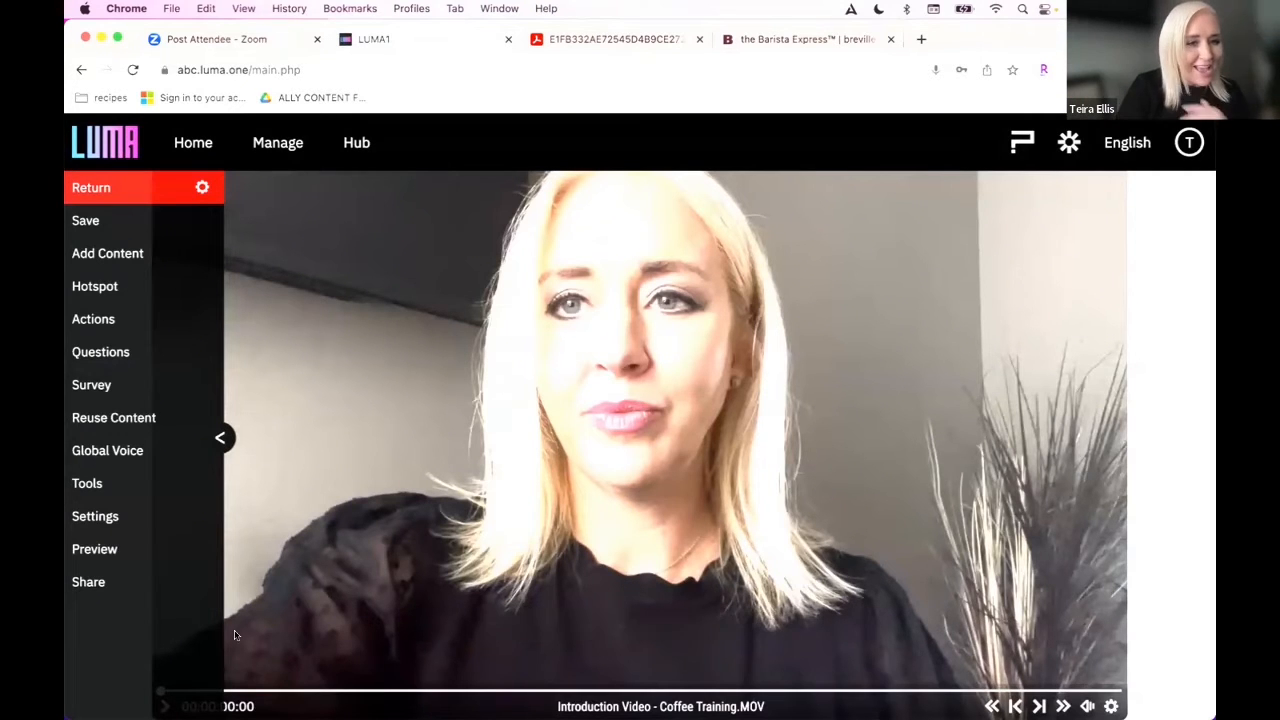
Step: Set the introduction video's start frame to 00:00:00:08 in its video settings, and save the video back to the playlist
left_click(106, 515)
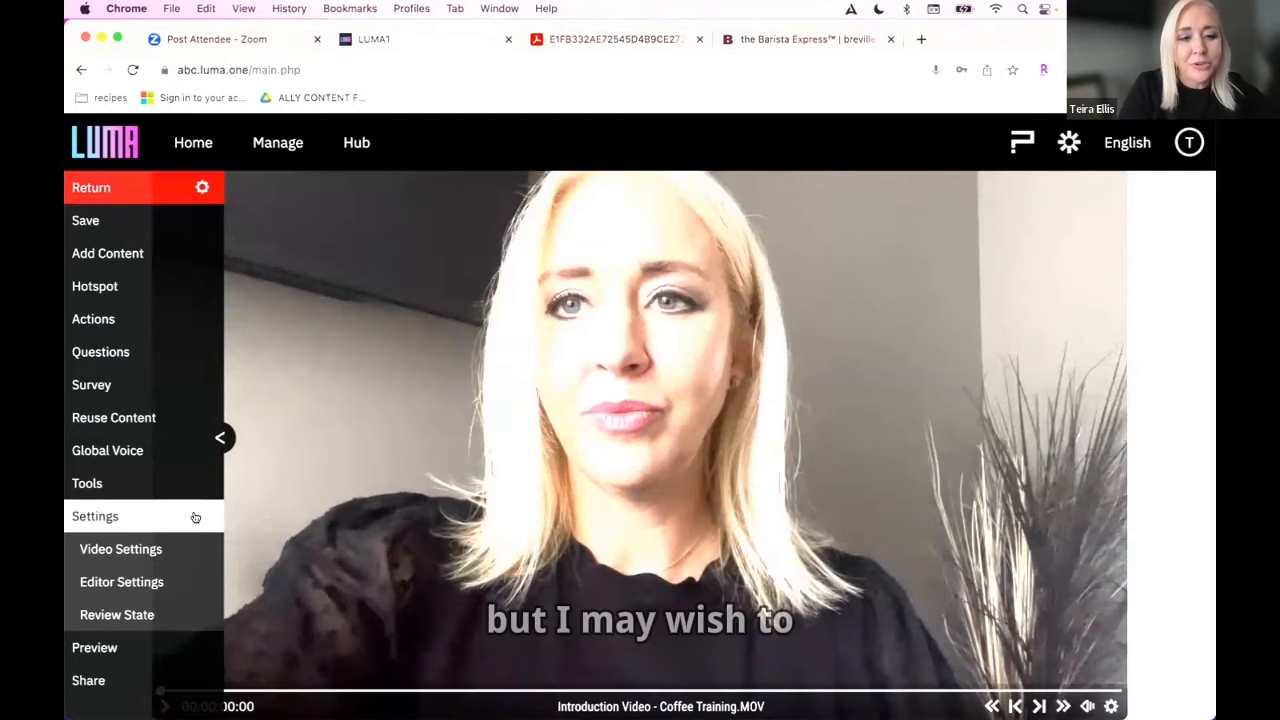
left_click(150, 549)
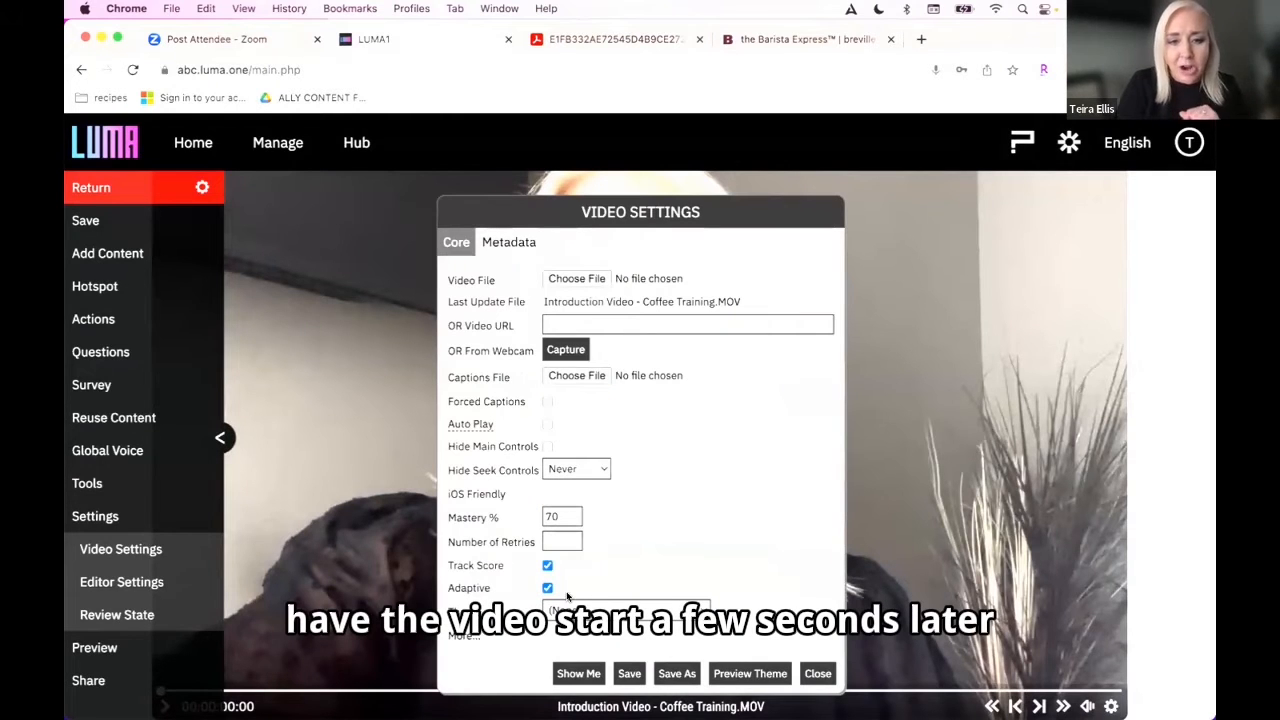
left_click(234, 691)
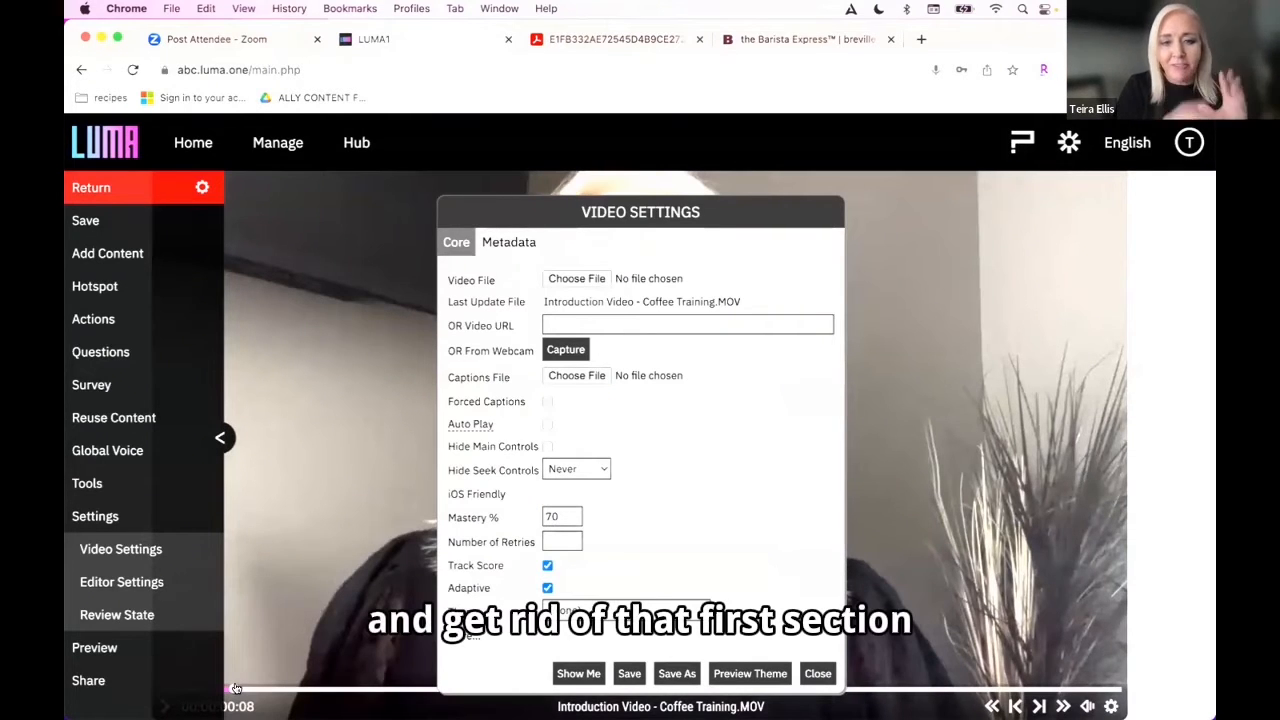
left_click(460, 636)
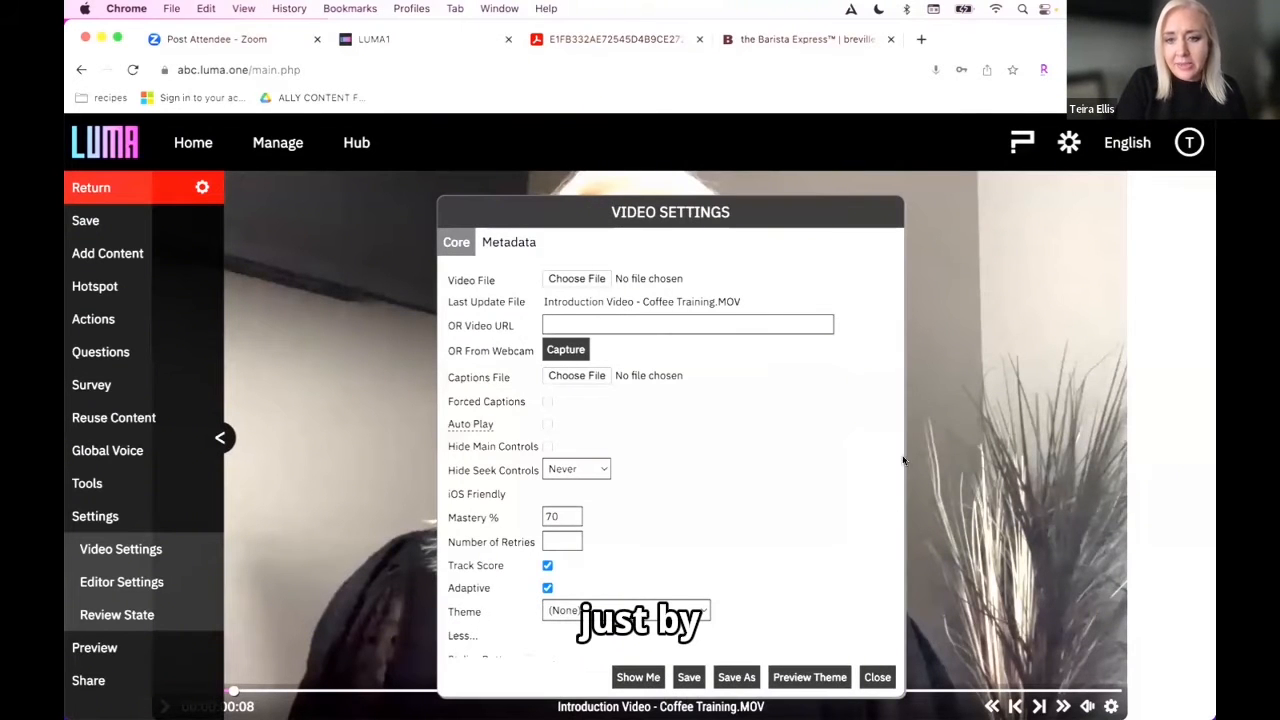
scroll(900, 460, "down", 5)
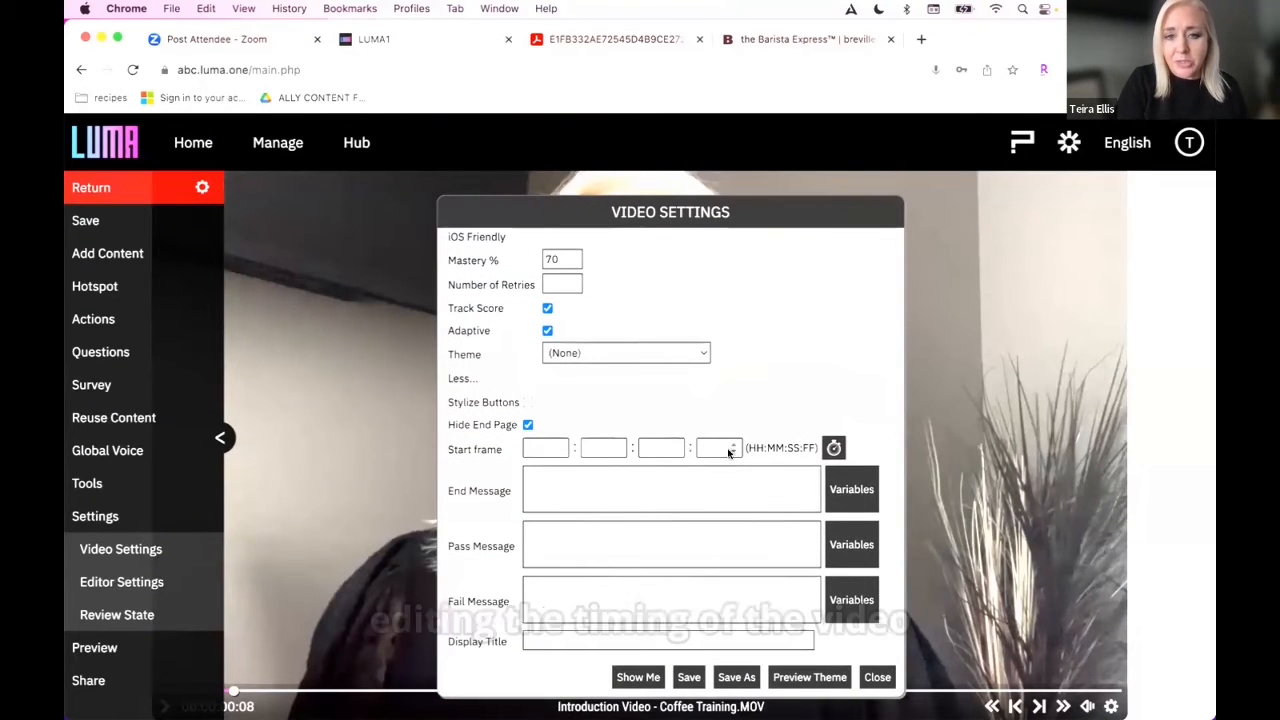
left_click(834, 447)
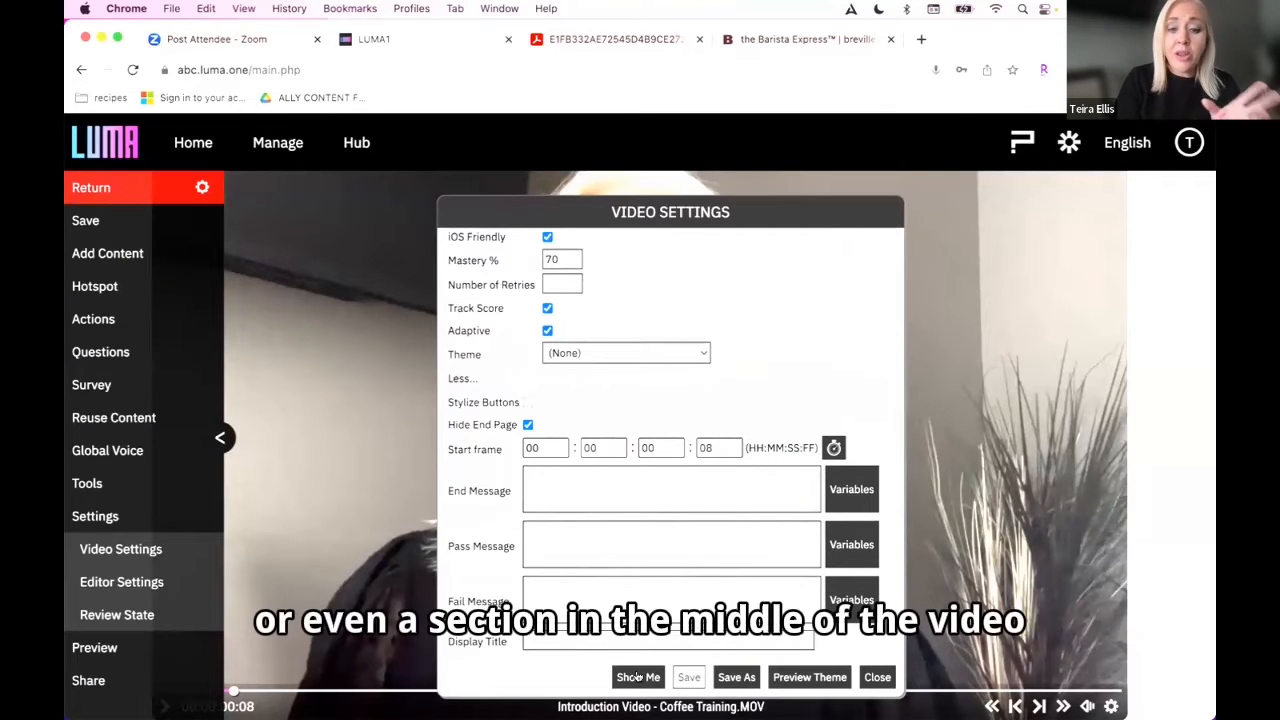
left_click(90, 220)
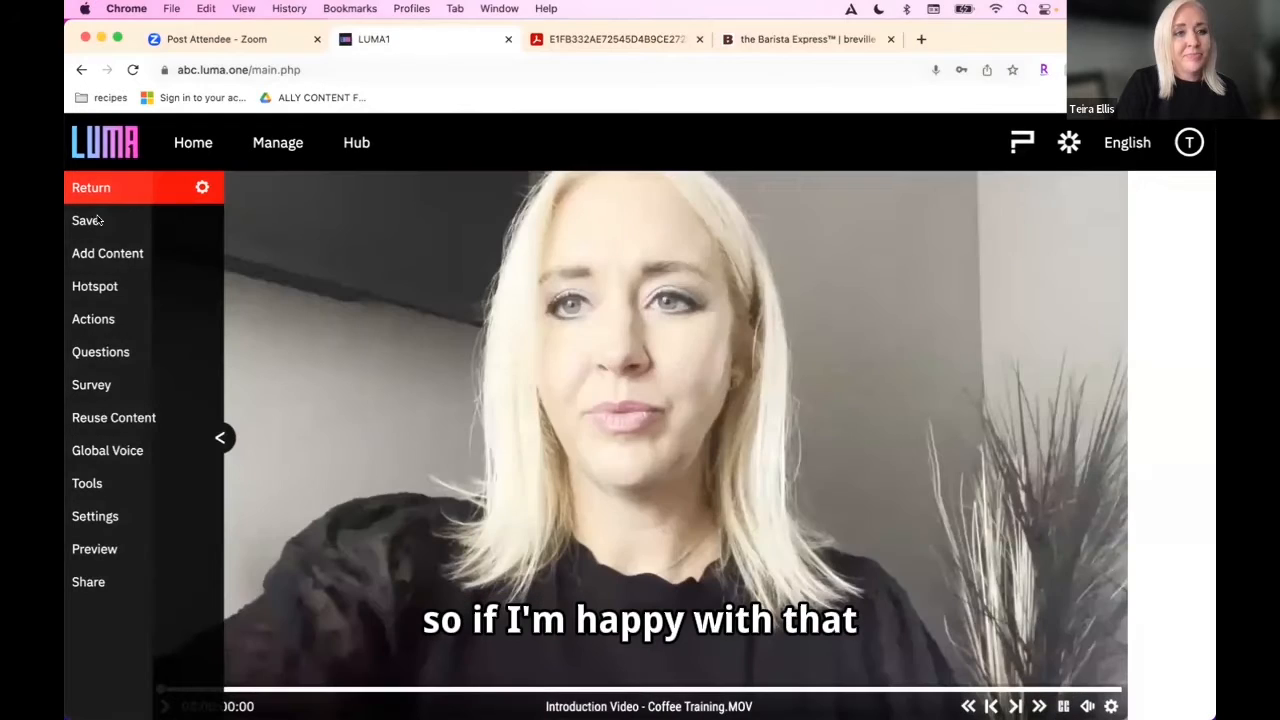
left_click(92, 220)
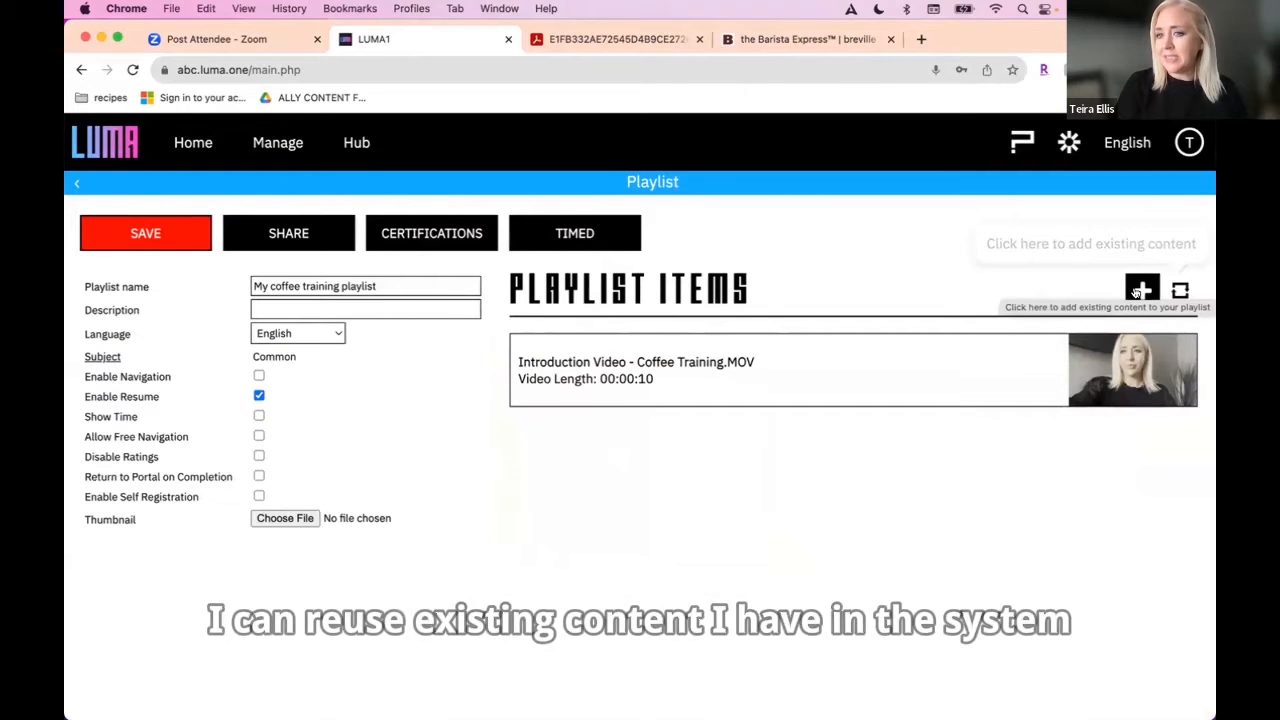
Step: Upload "Espresso Training.mp4" as another playlist video and leave the naming dialog without entering a name
left_click(1140, 291)
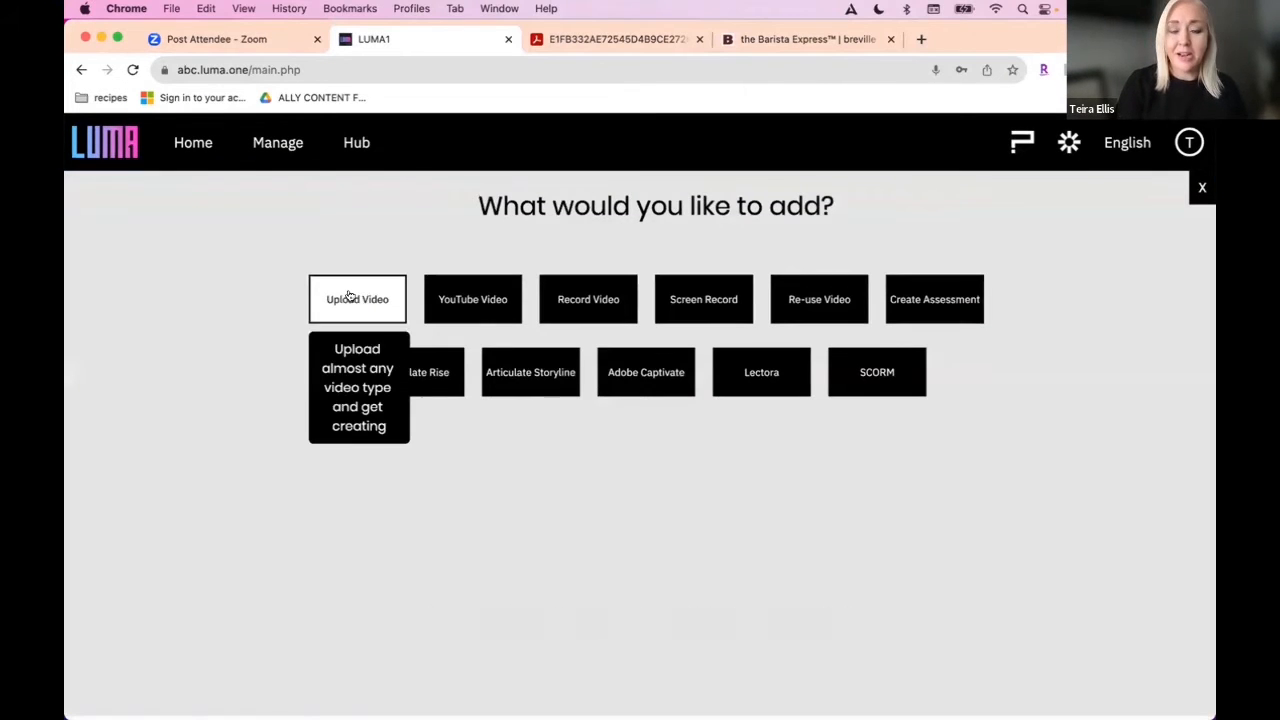
left_click(351, 295)
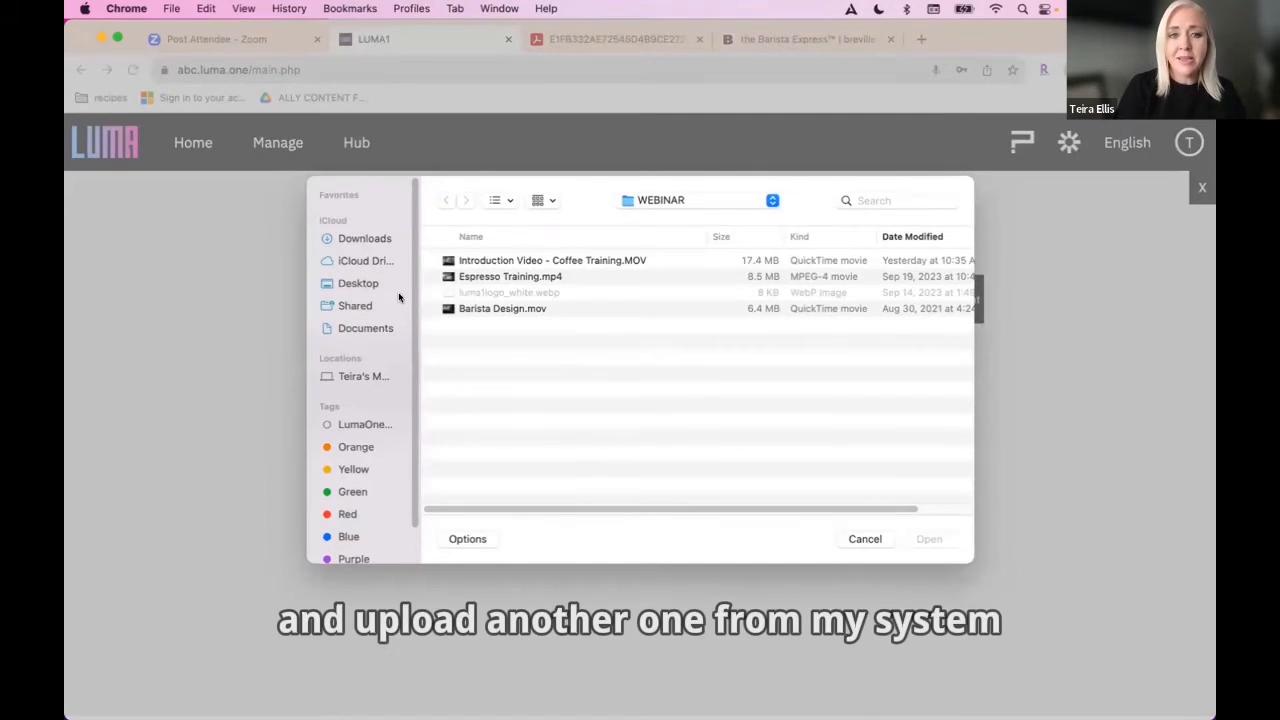
left_click(506, 279)
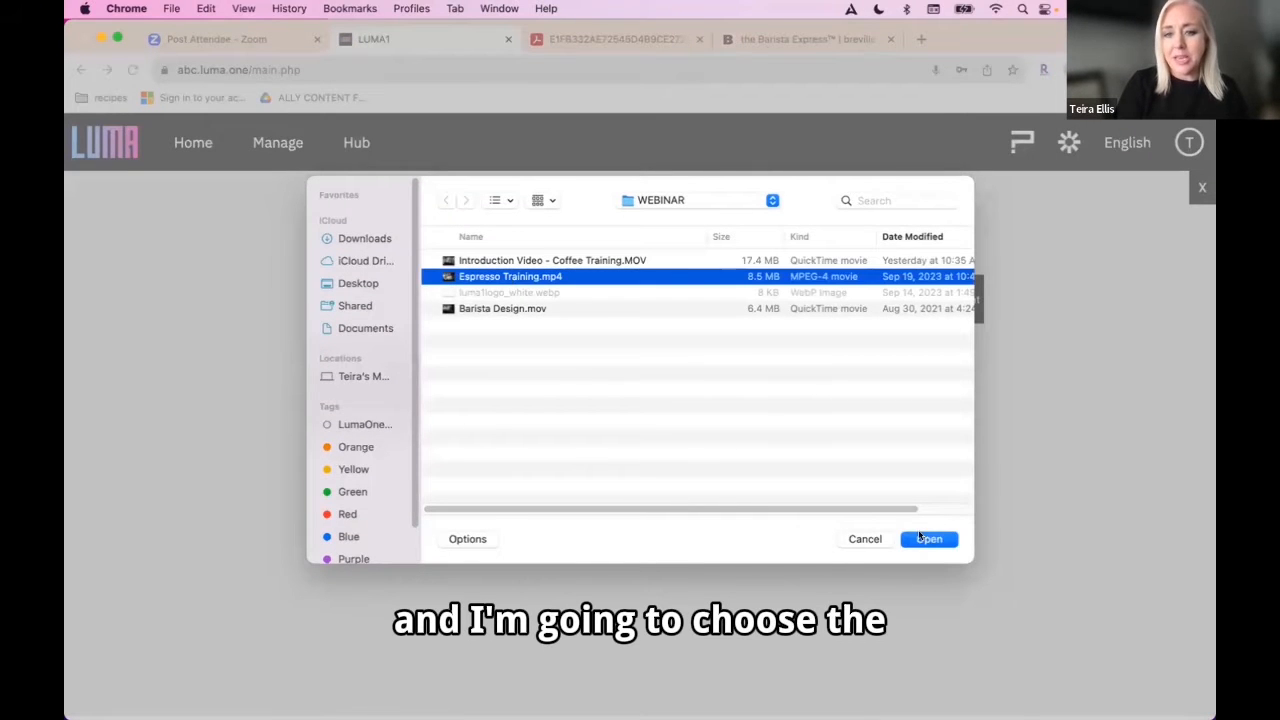
left_click(921, 539)
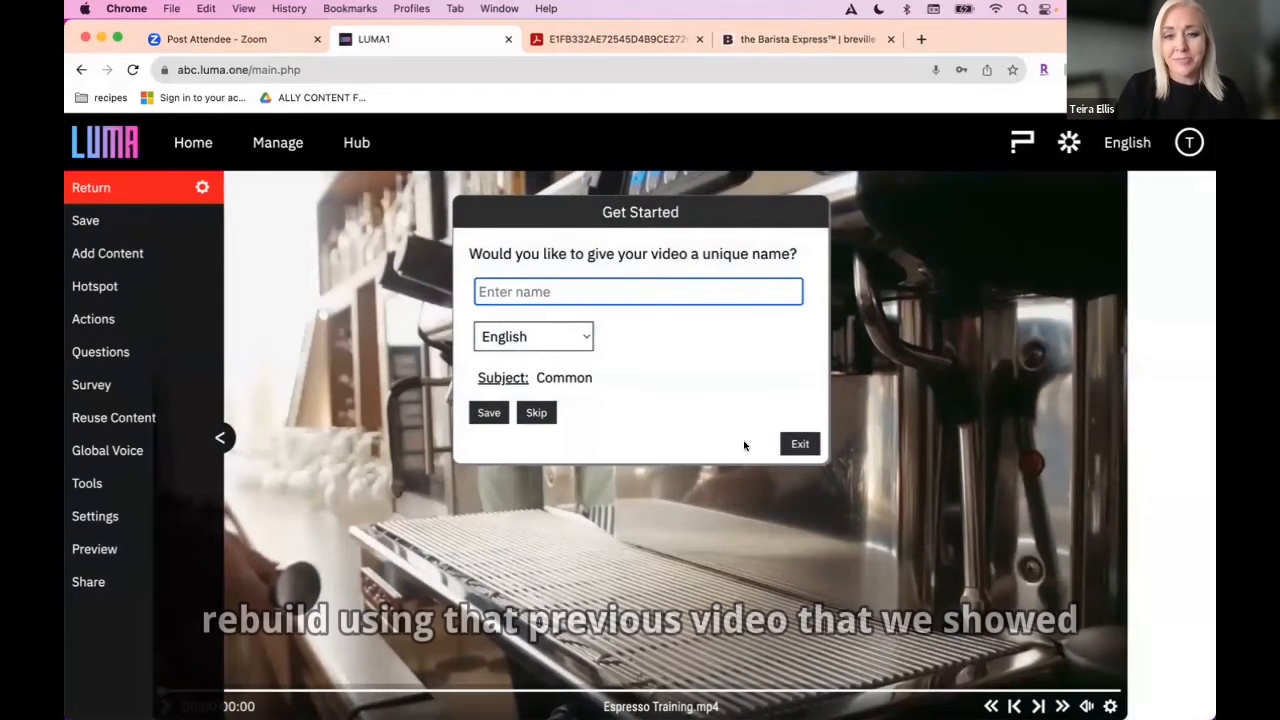
left_click(800, 443)
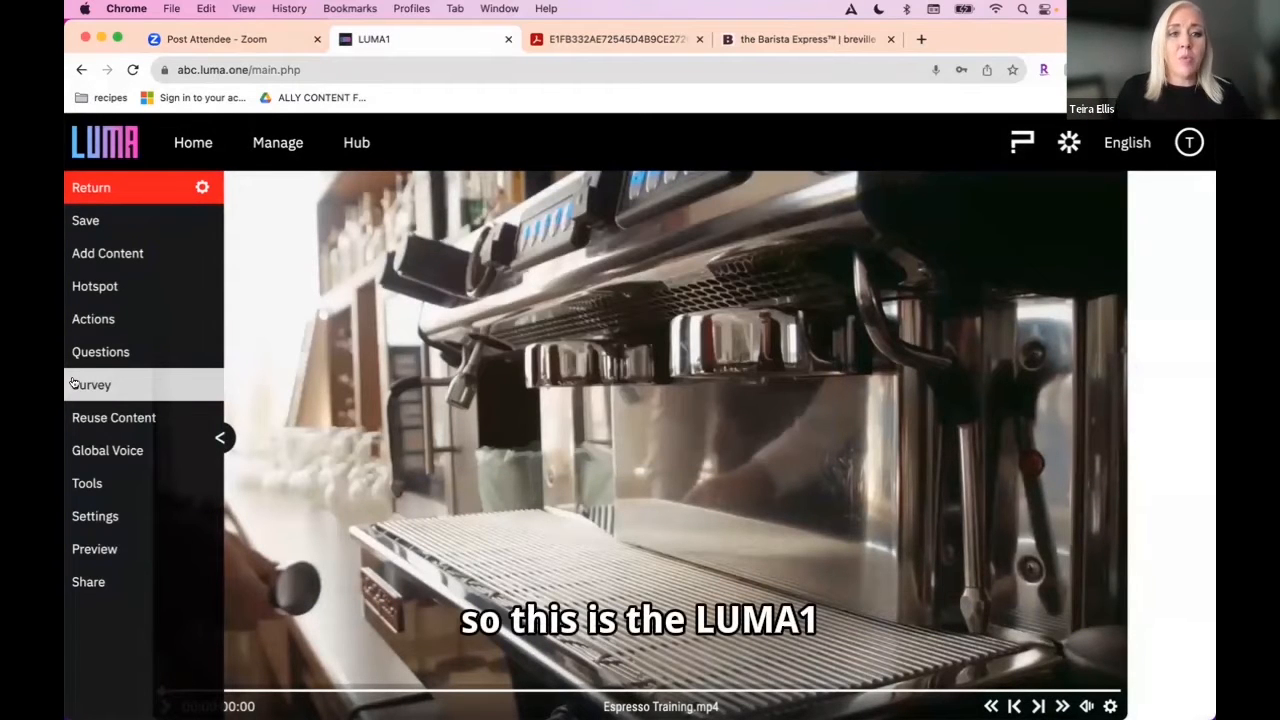
Step: Add the text "Welcome to my espresso training video <first_name>!" using the first name variable, and place it near the middle of the video frame
left_click(107, 253)
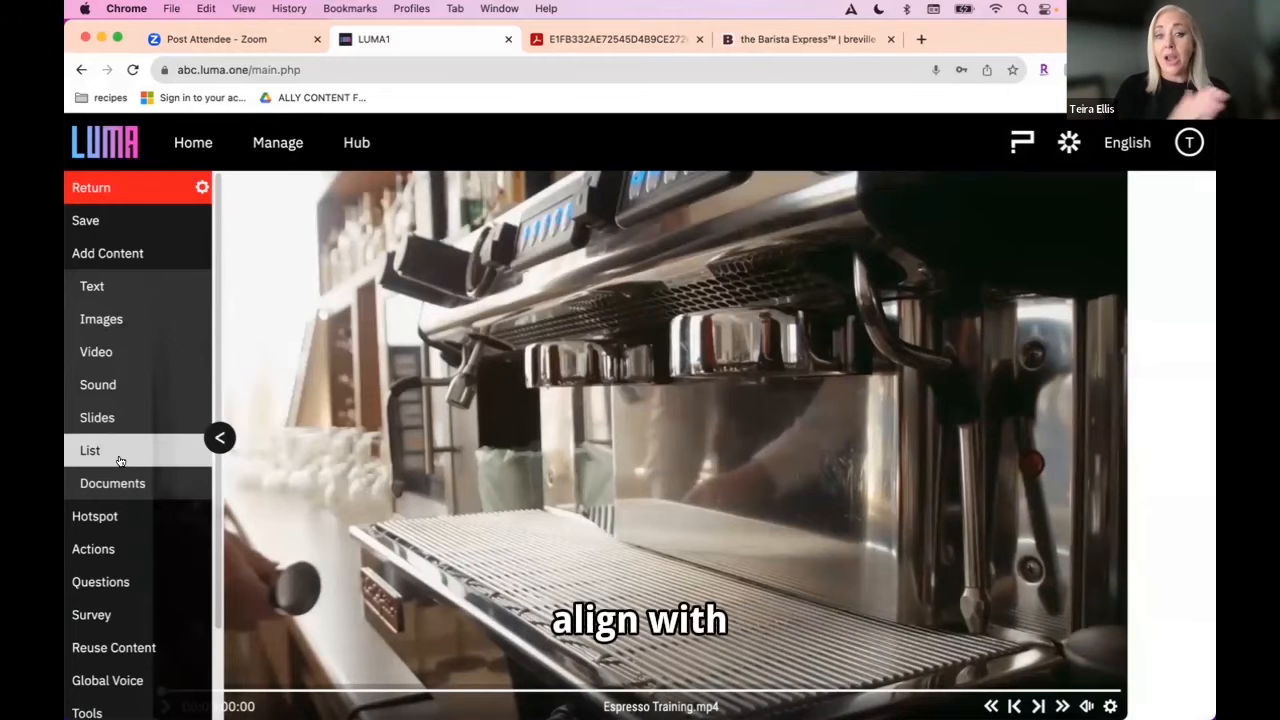
left_click(116, 285)
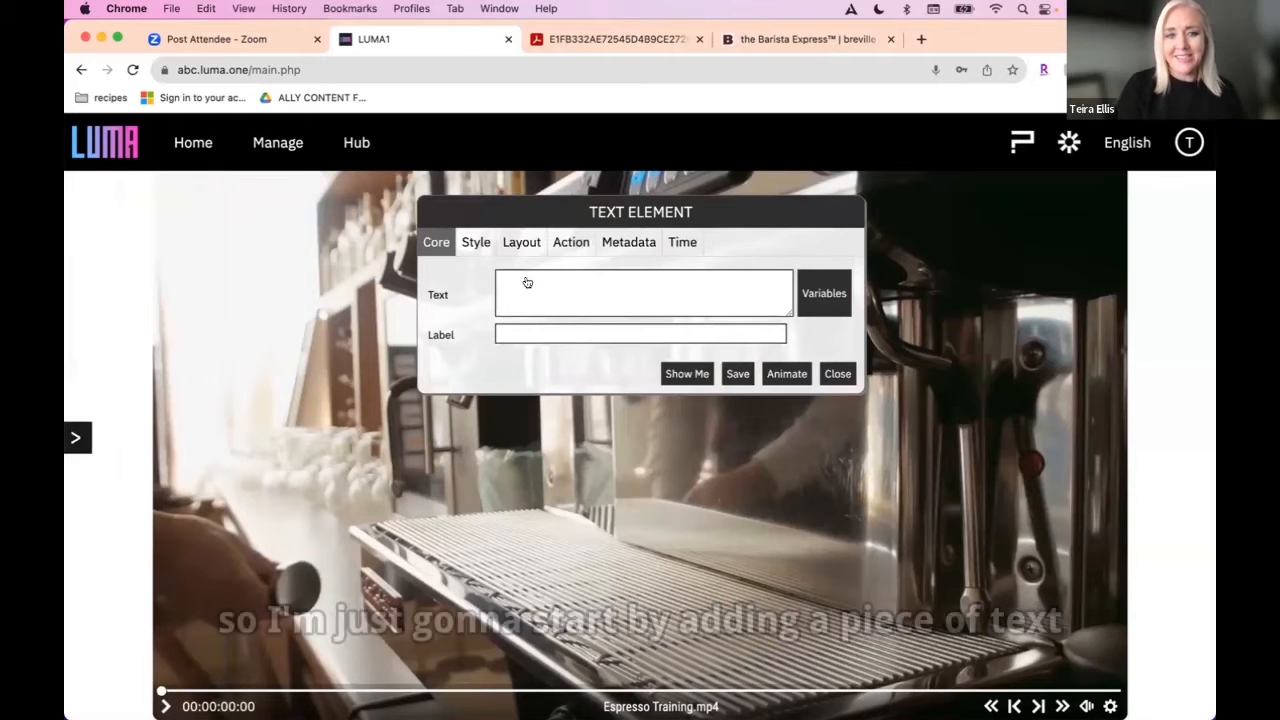
type("Welcome to my espresso training video")
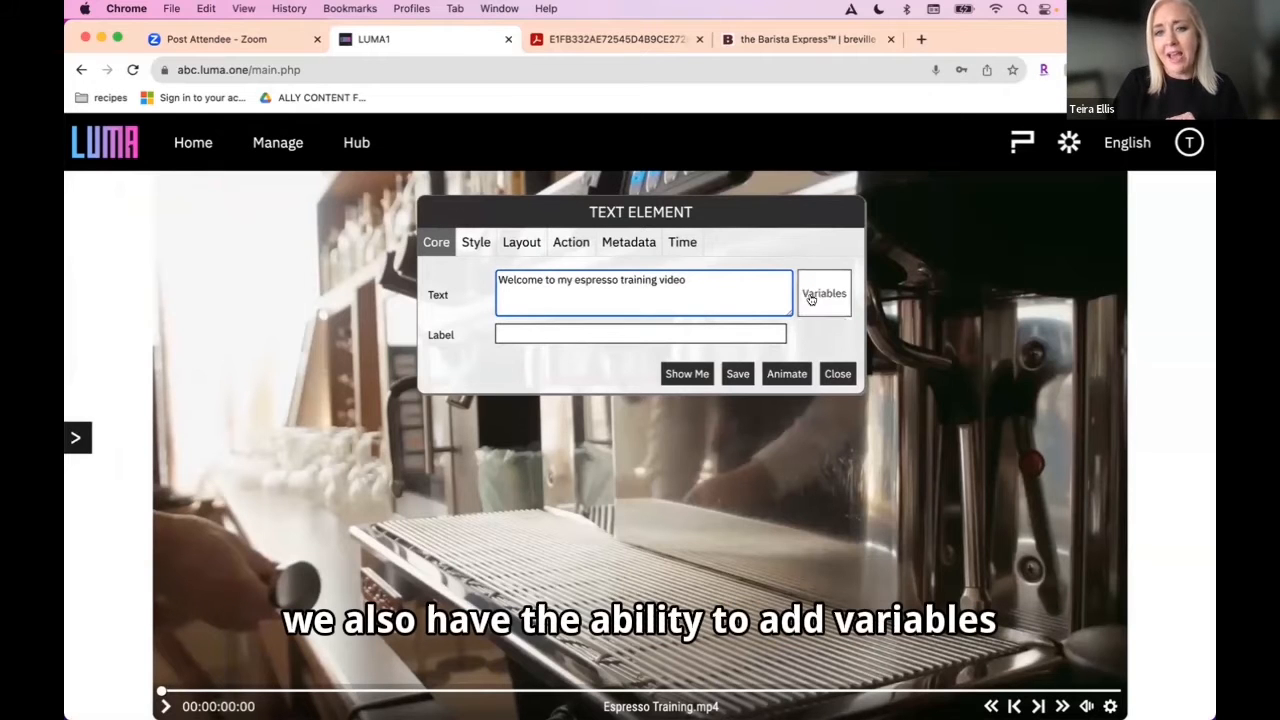
left_click(810, 298)
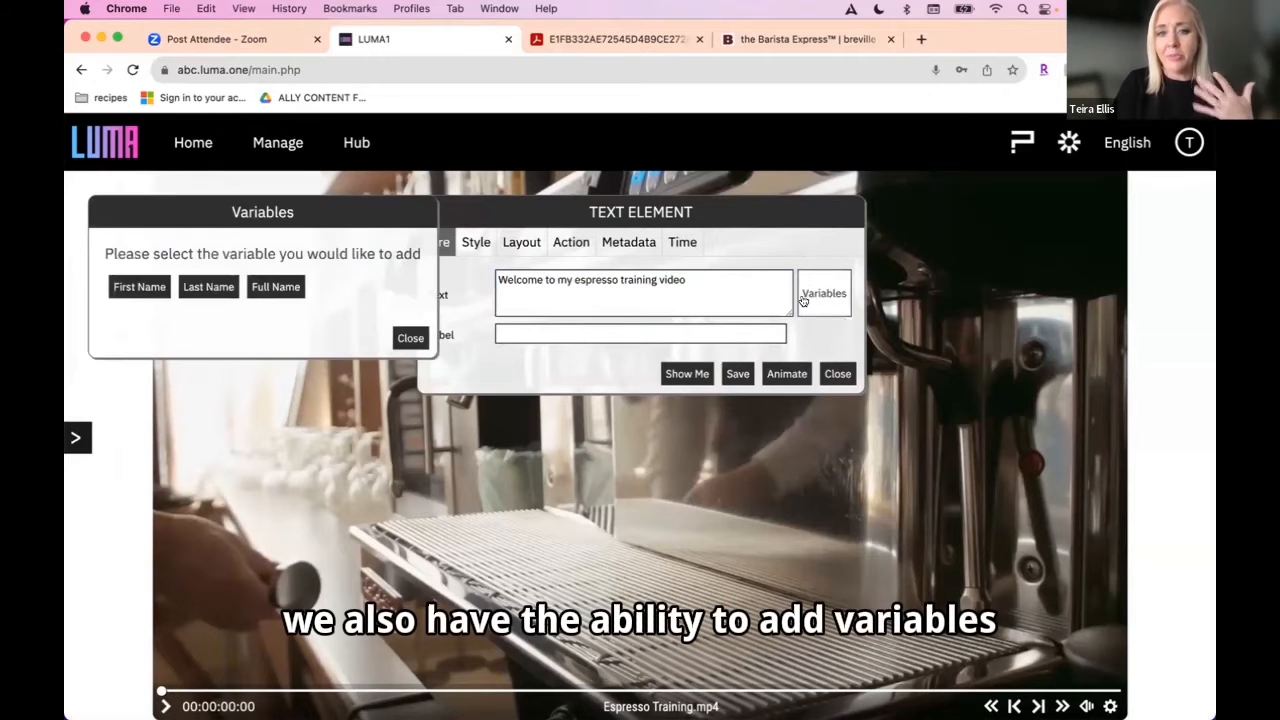
left_click(137, 288)
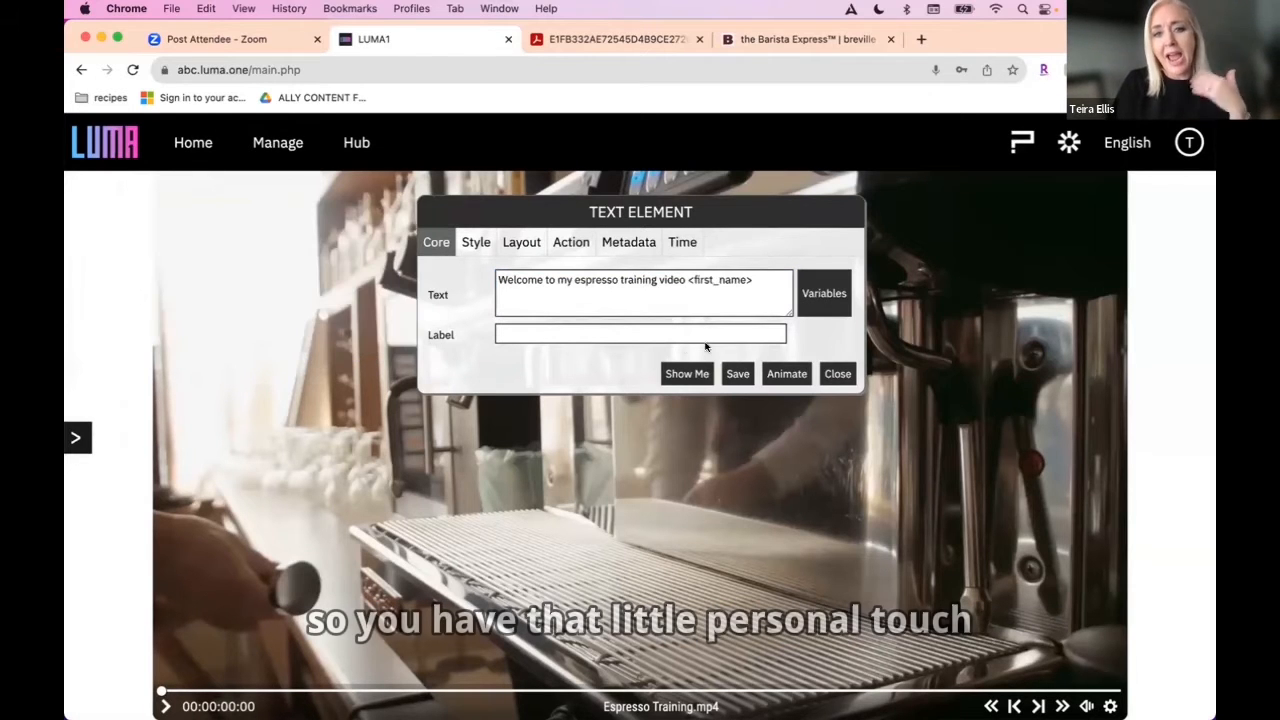
left_click(752, 280)
left_click(737, 373)
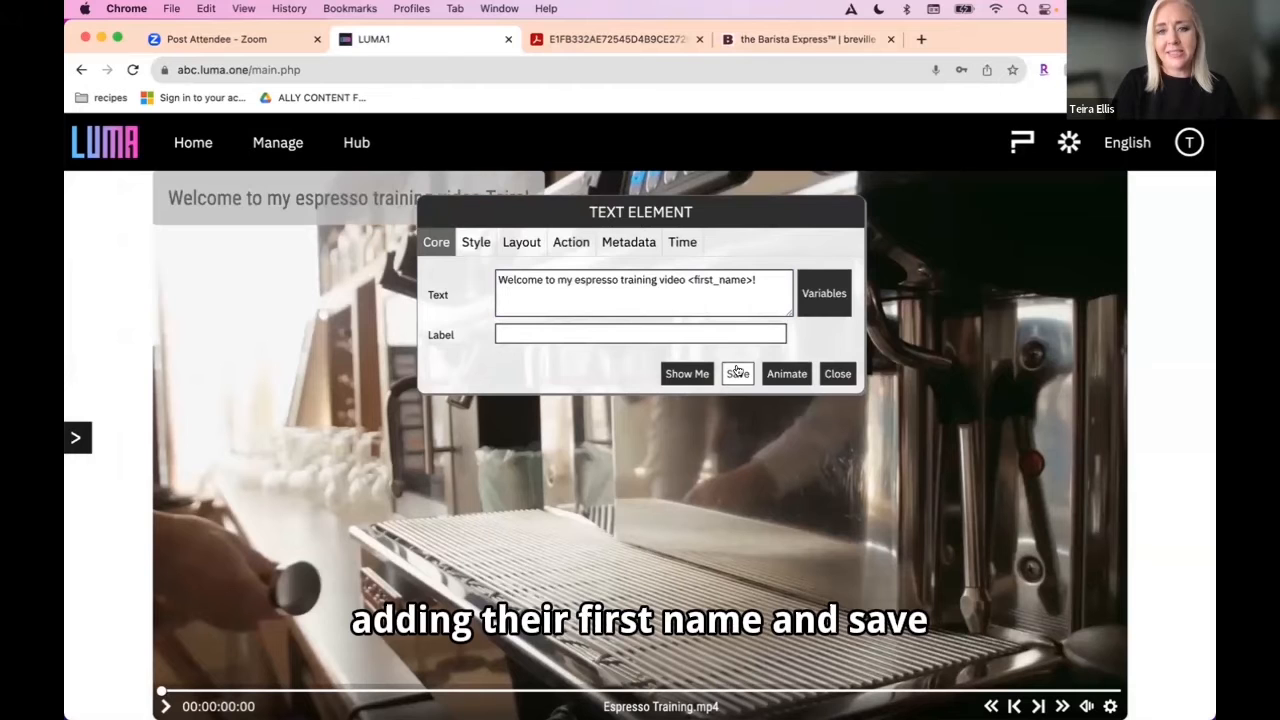
left_click(838, 373)
left_click_drag(502, 222, 768, 484)
left_click(768, 484)
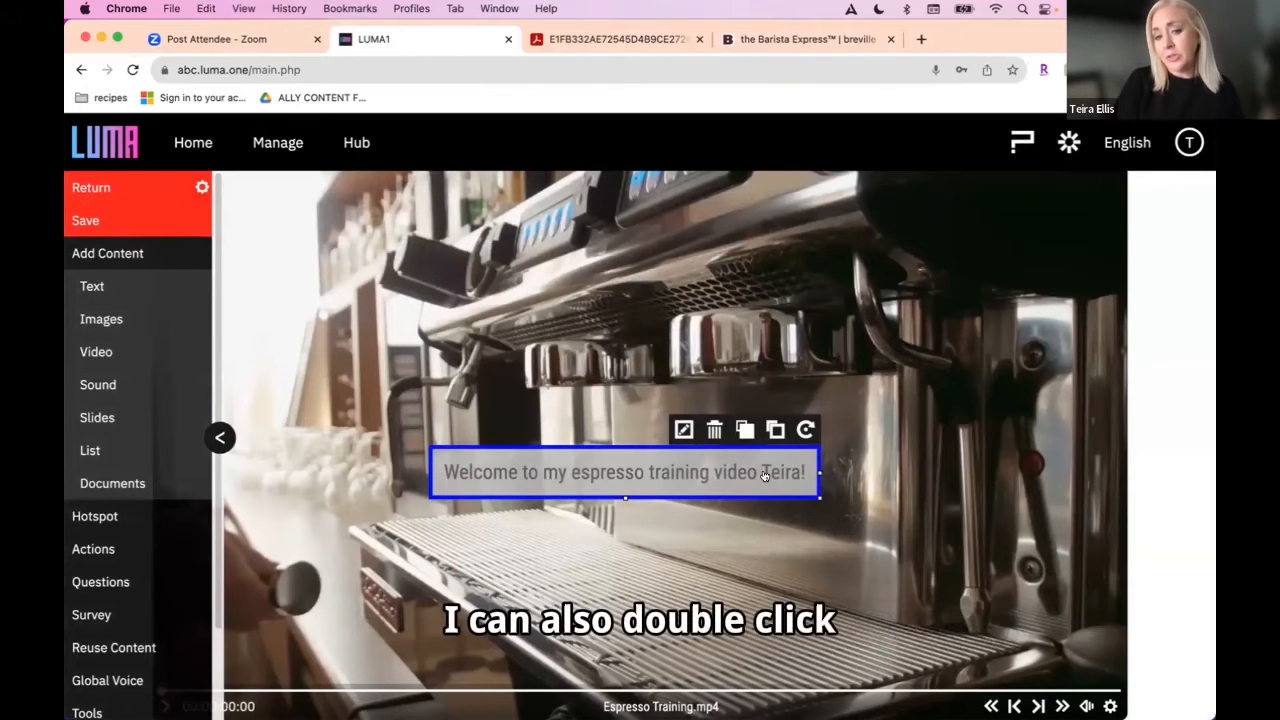
Step: Set the welcome text's end time to 00:00:05:04 and its transition to Zoom, and save the video
double_click(764, 476)
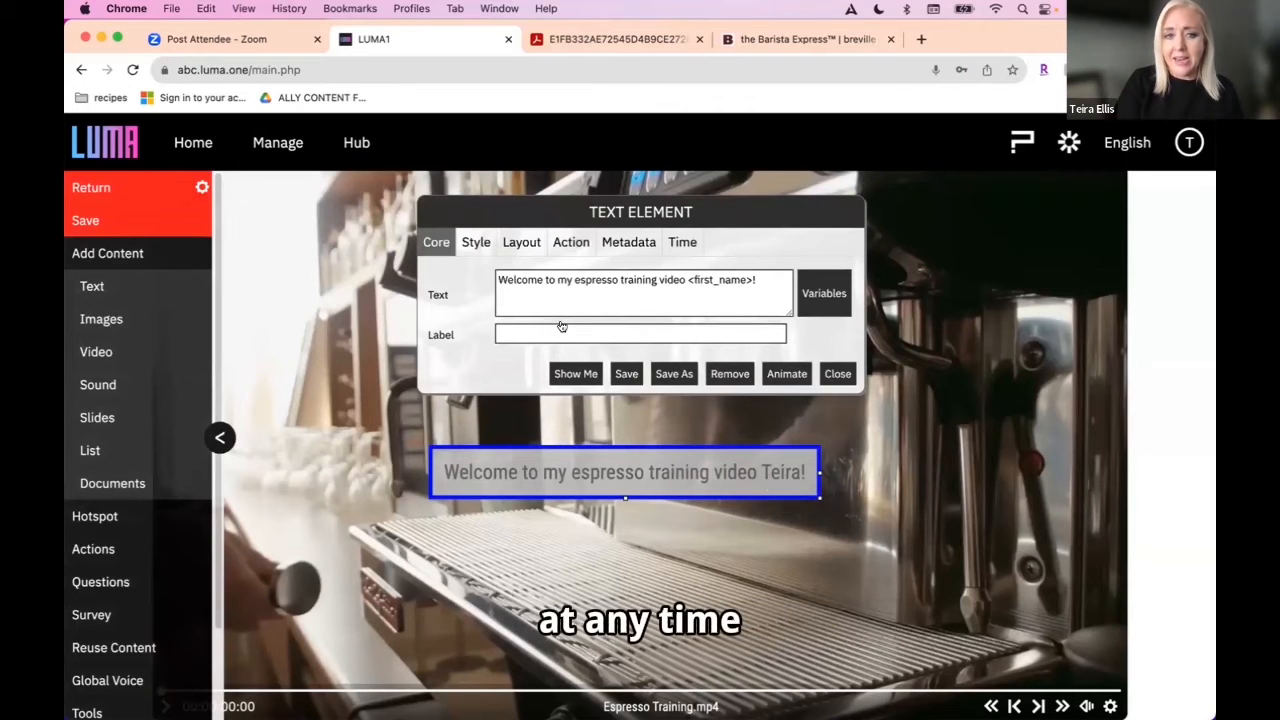
left_click(477, 243)
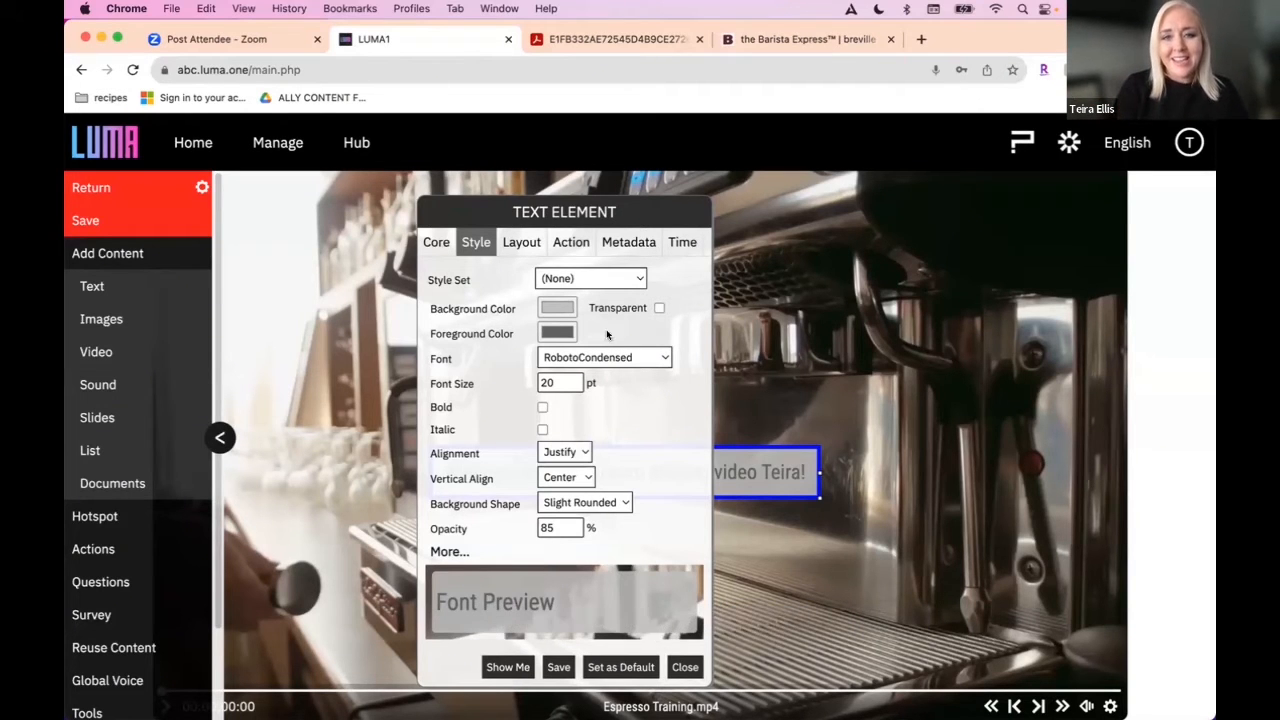
left_click(684, 242)
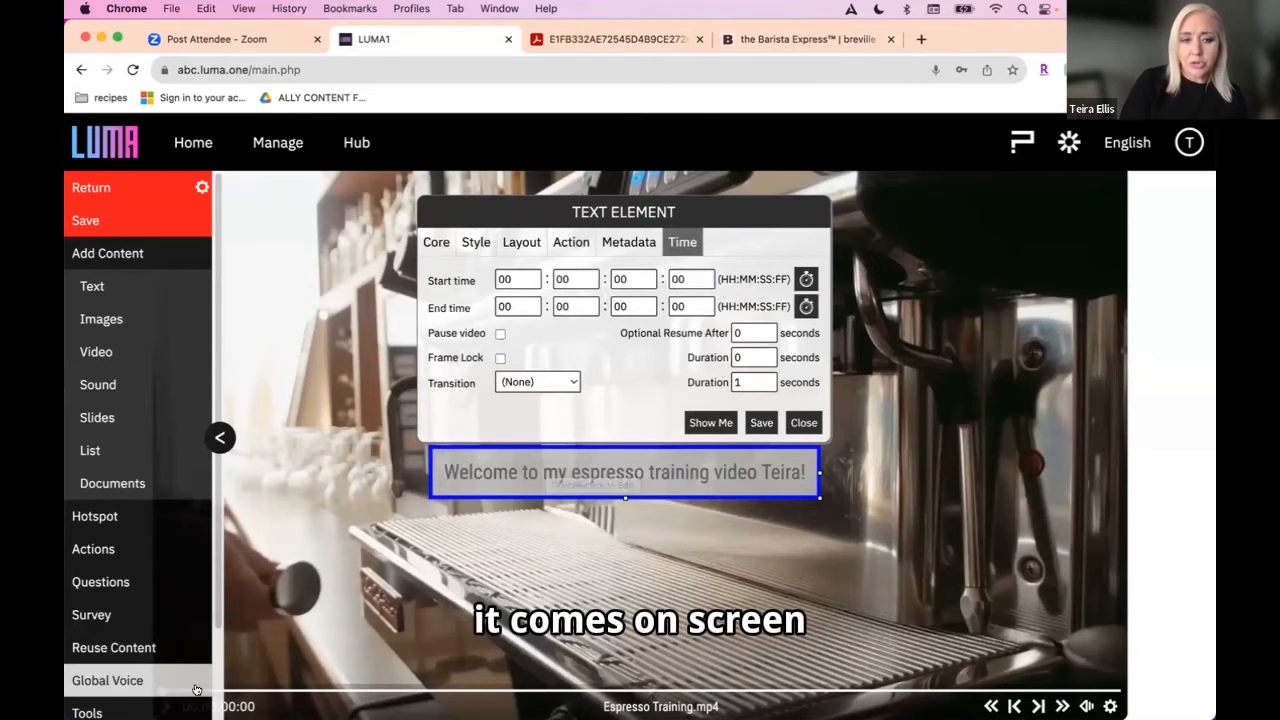
left_click(302, 690)
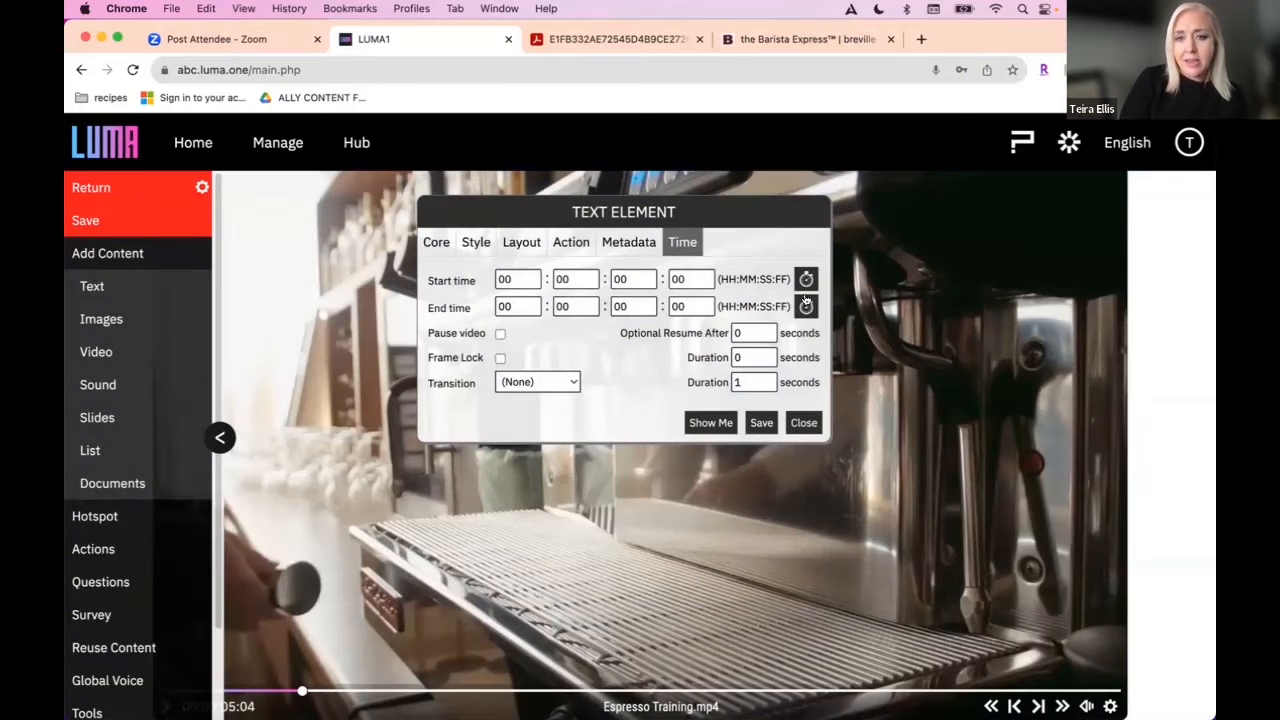
left_click(806, 304)
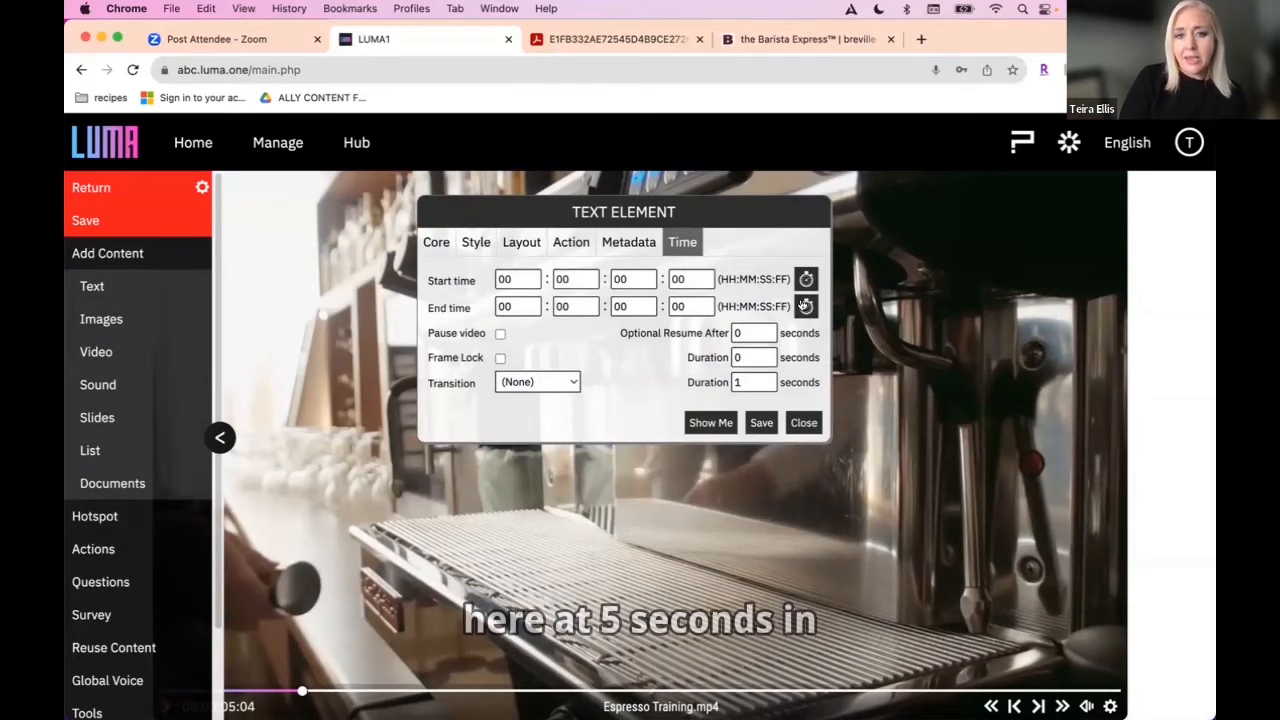
left_click(562, 383)
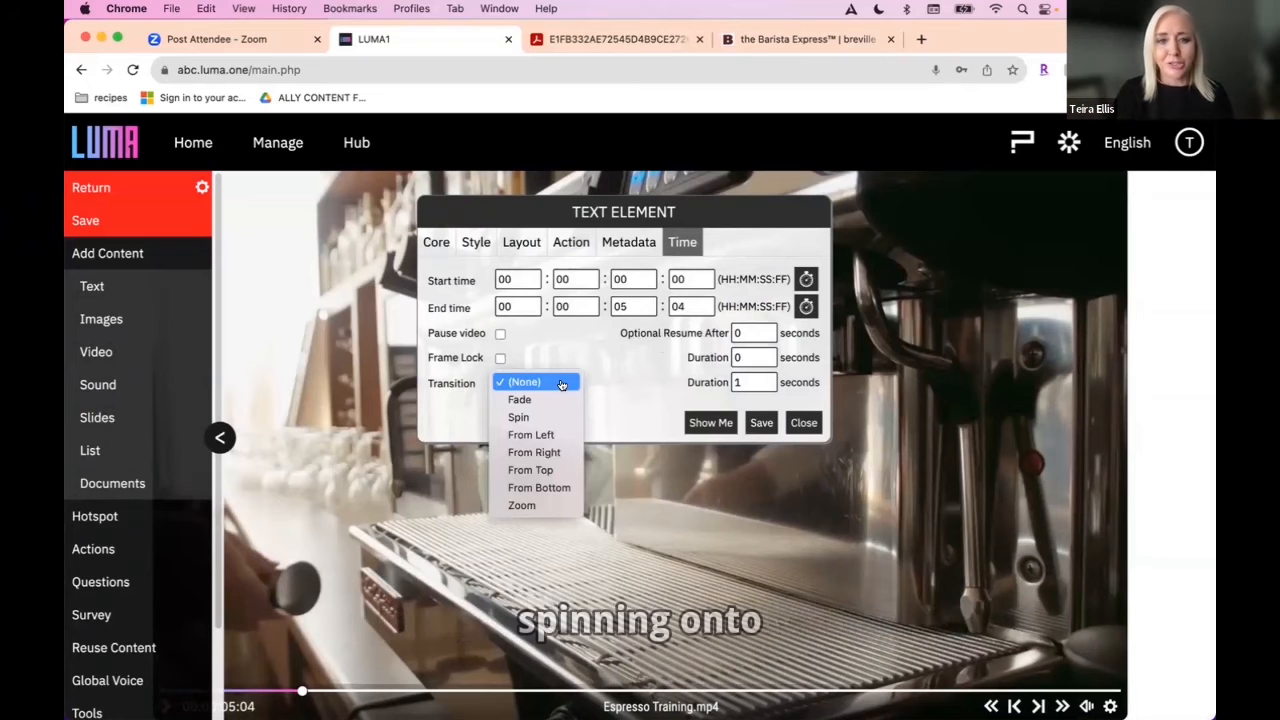
left_click(531, 503)
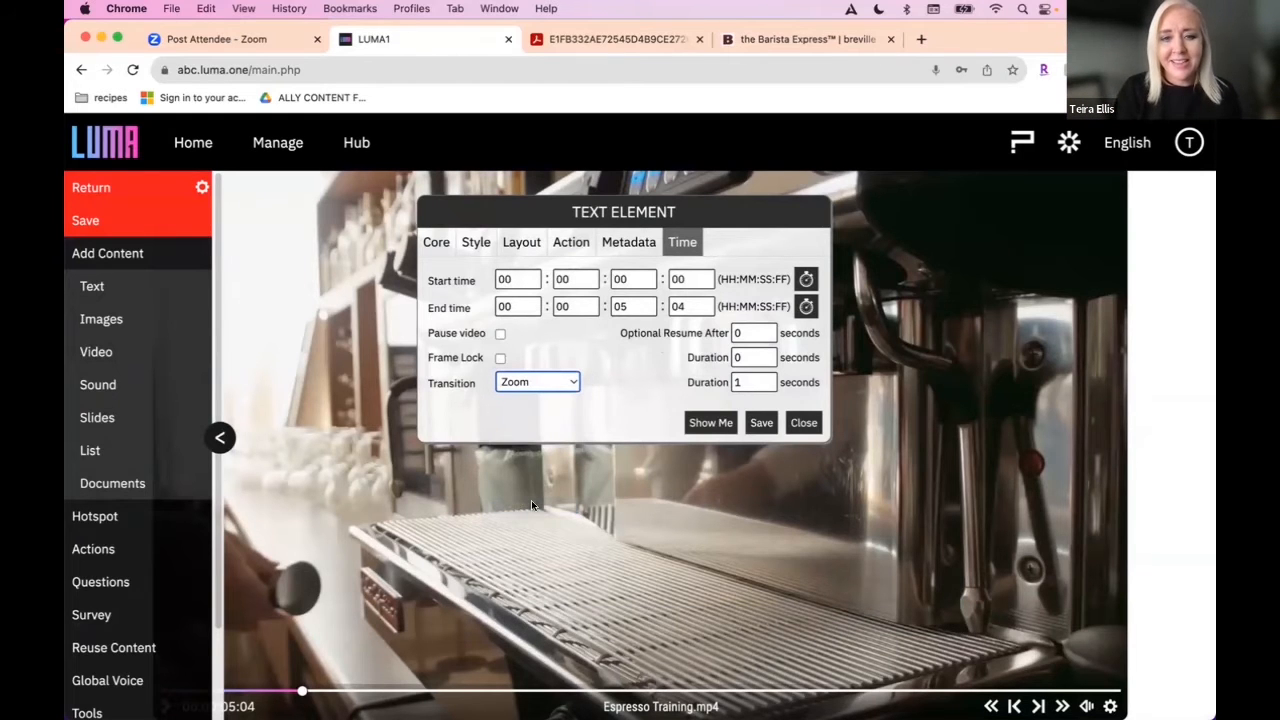
left_click(758, 423)
left_click(802, 423)
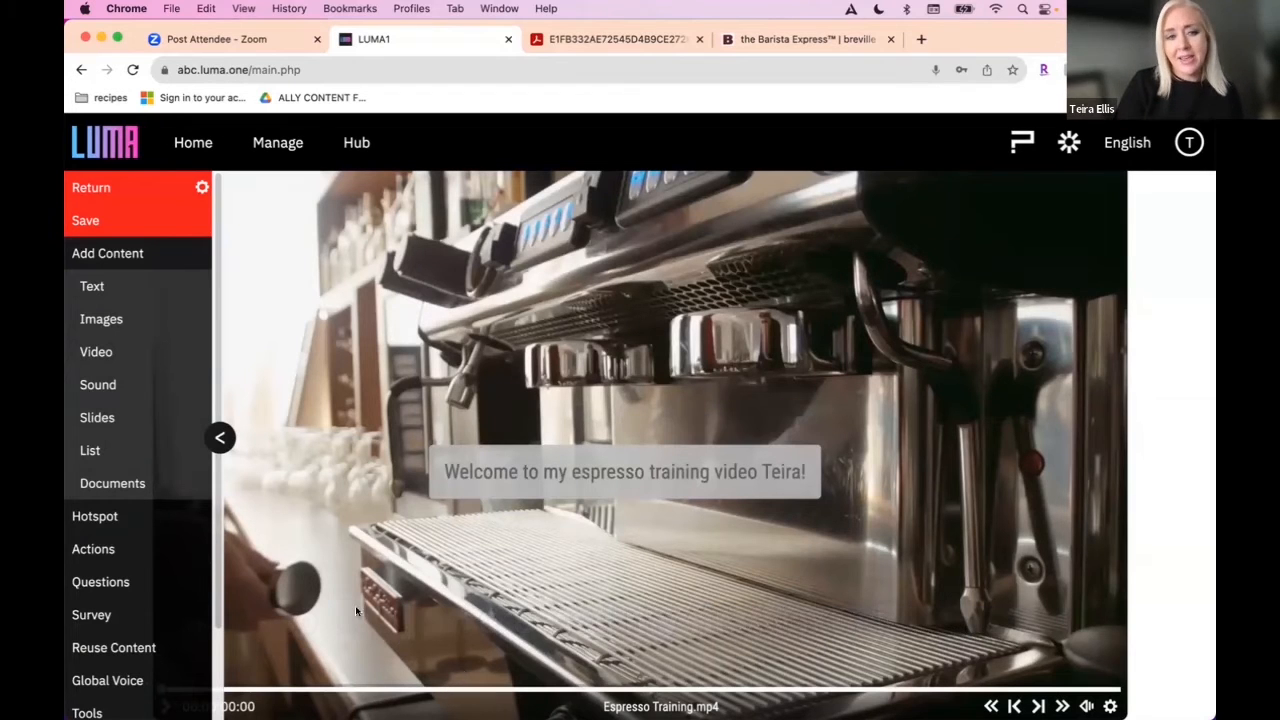
left_click(93, 222)
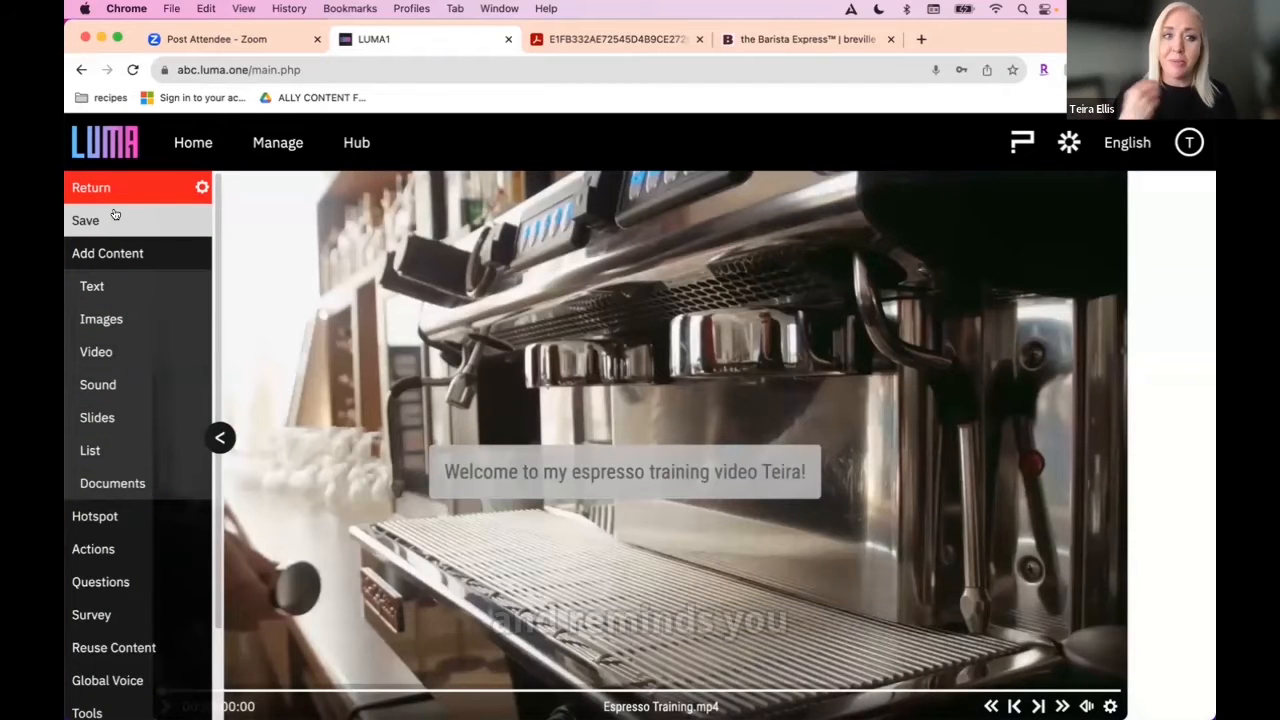
Step: Search the existing image elements for "luma1 logo" and reuse the first logo in the espresso training video at 00:00:18:00
left_click(533, 468)
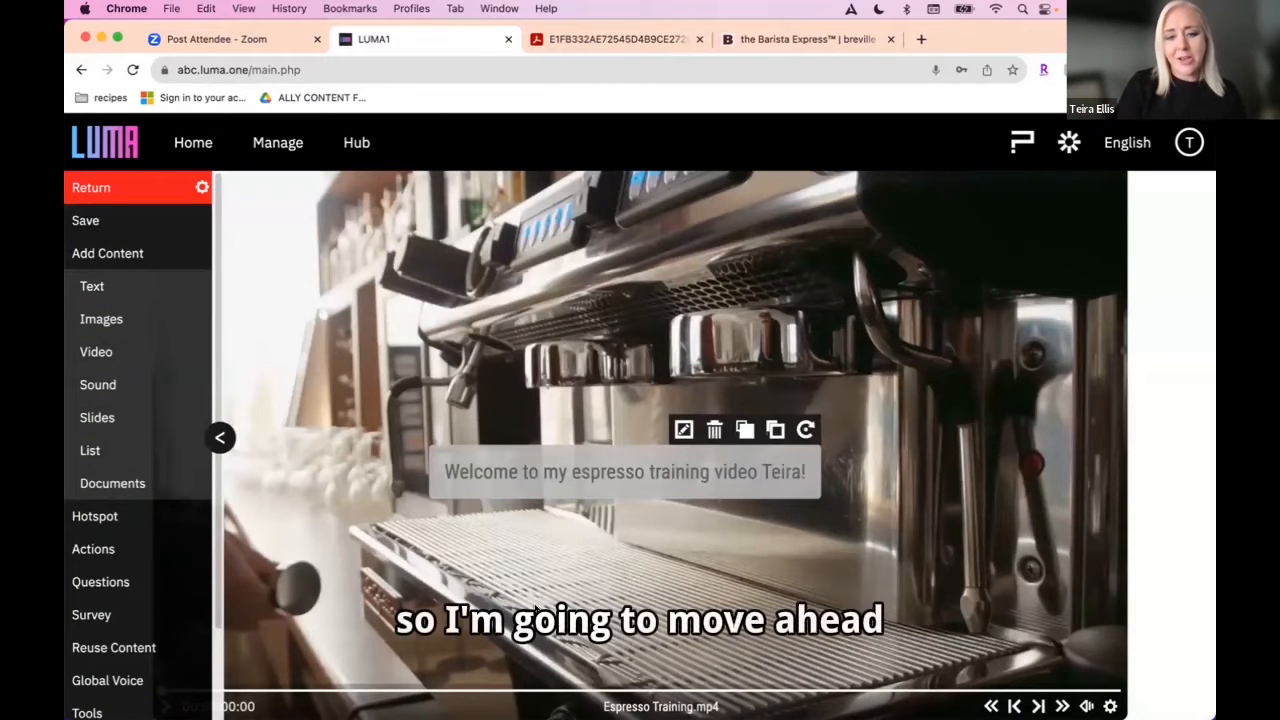
left_click(630, 690)
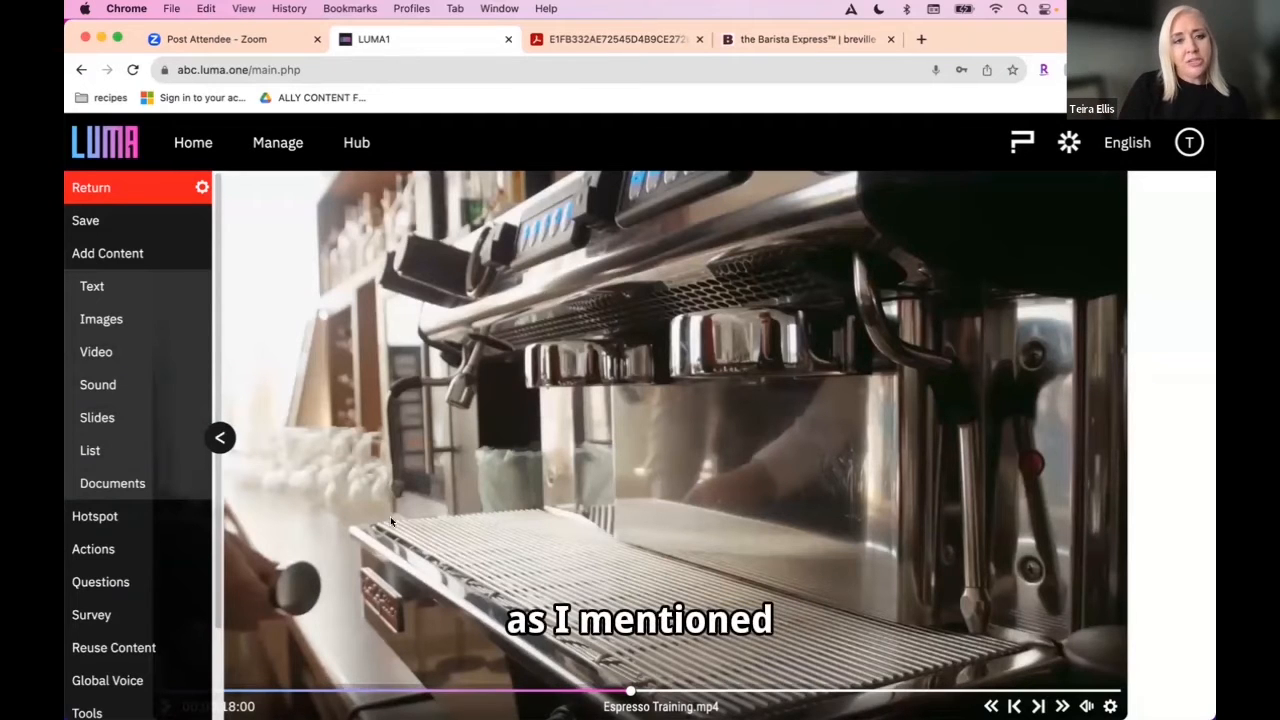
left_click(112, 254)
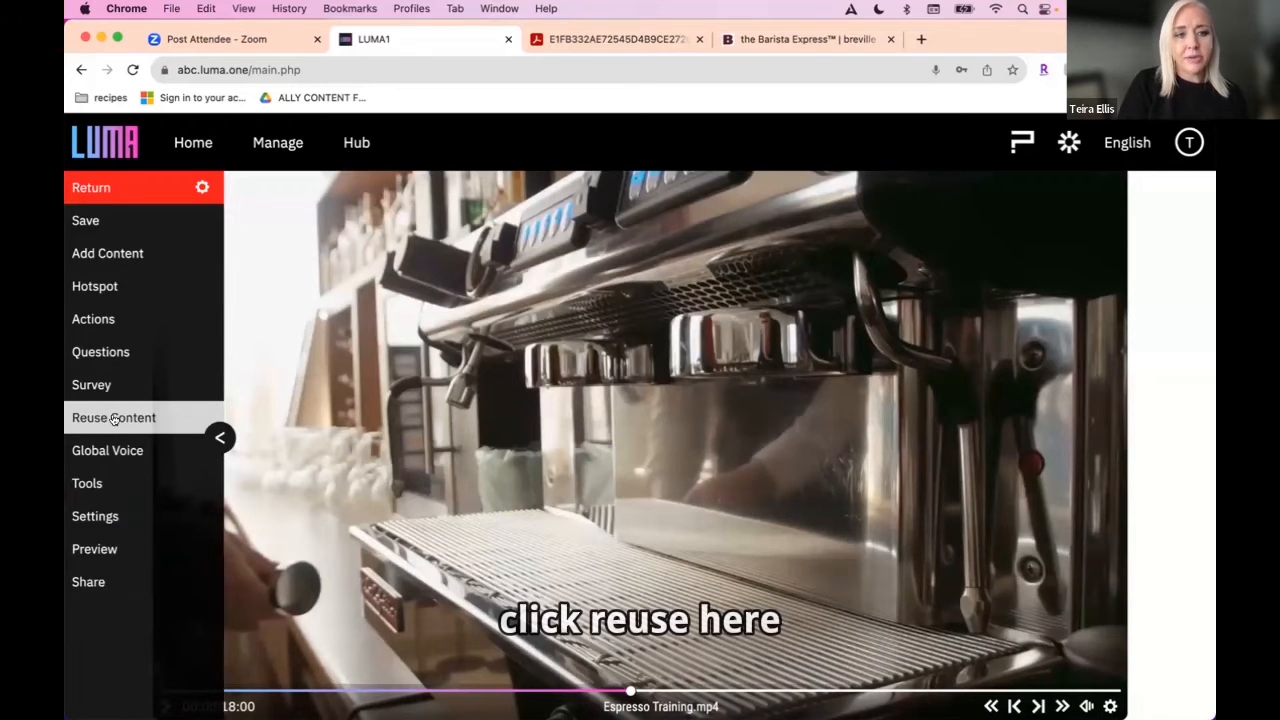
left_click(105, 417)
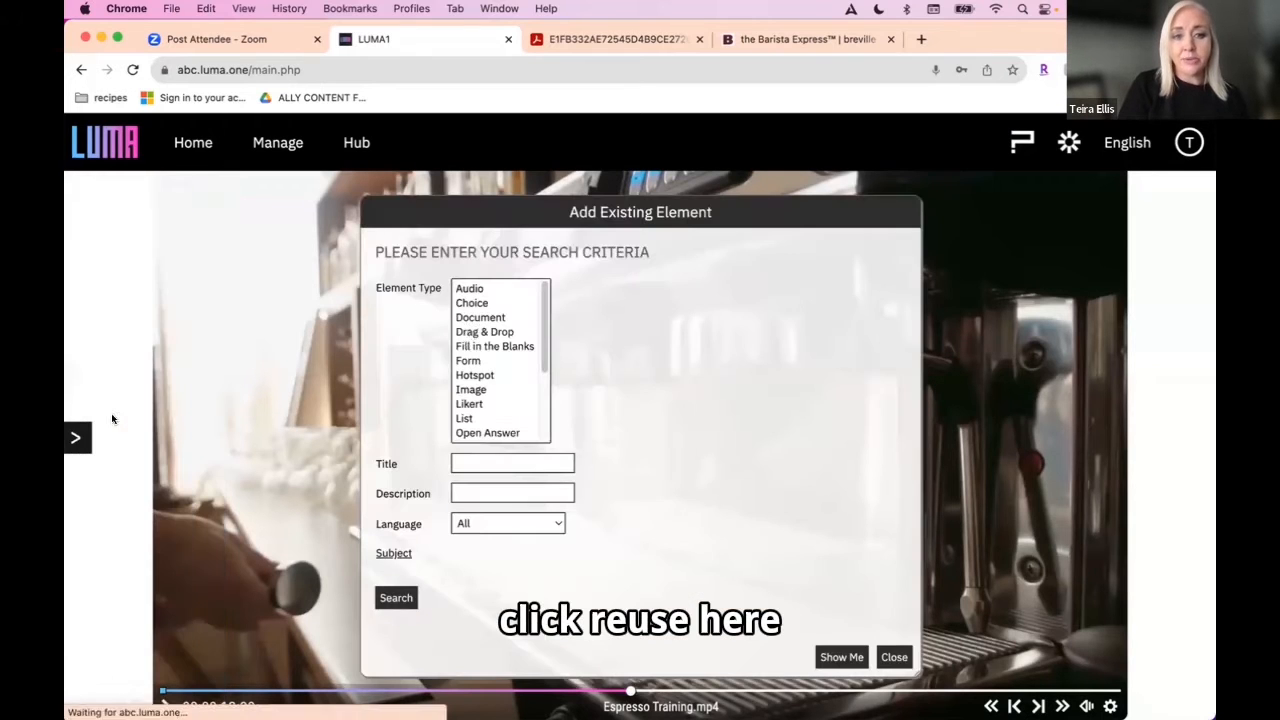
left_click(471, 390)
left_click(460, 460)
type("lum")
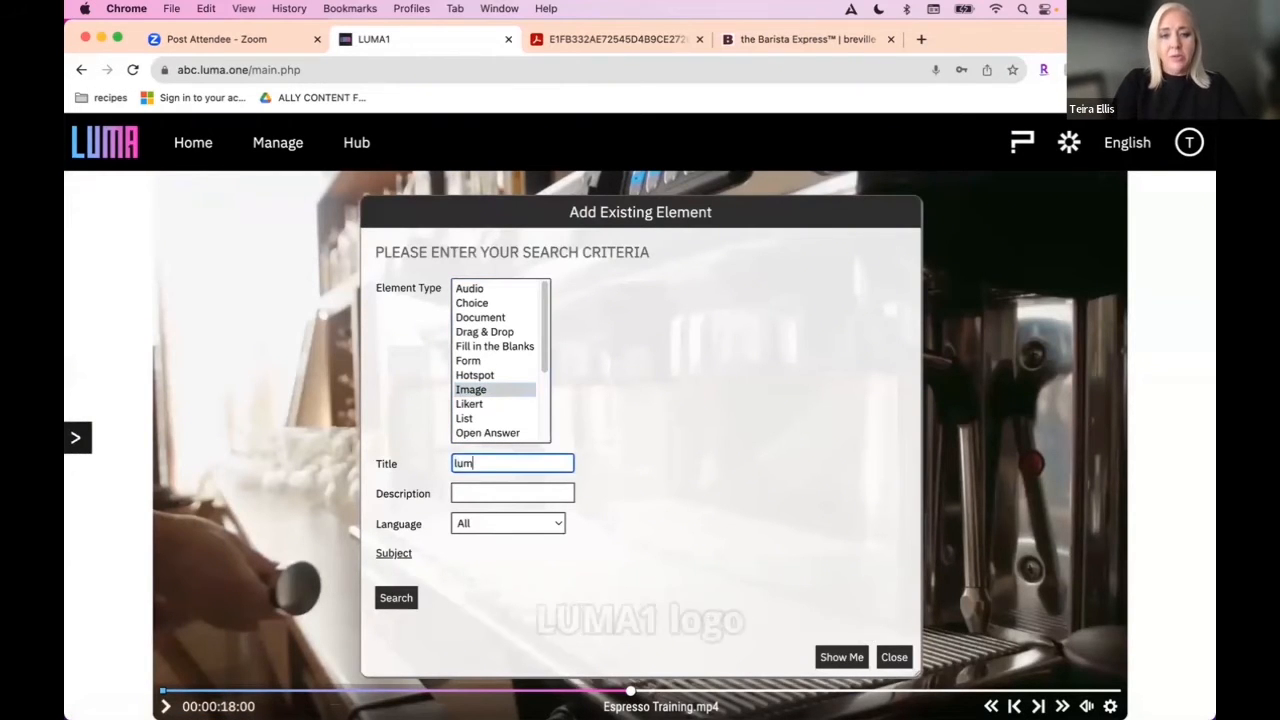
type("a1 logo")
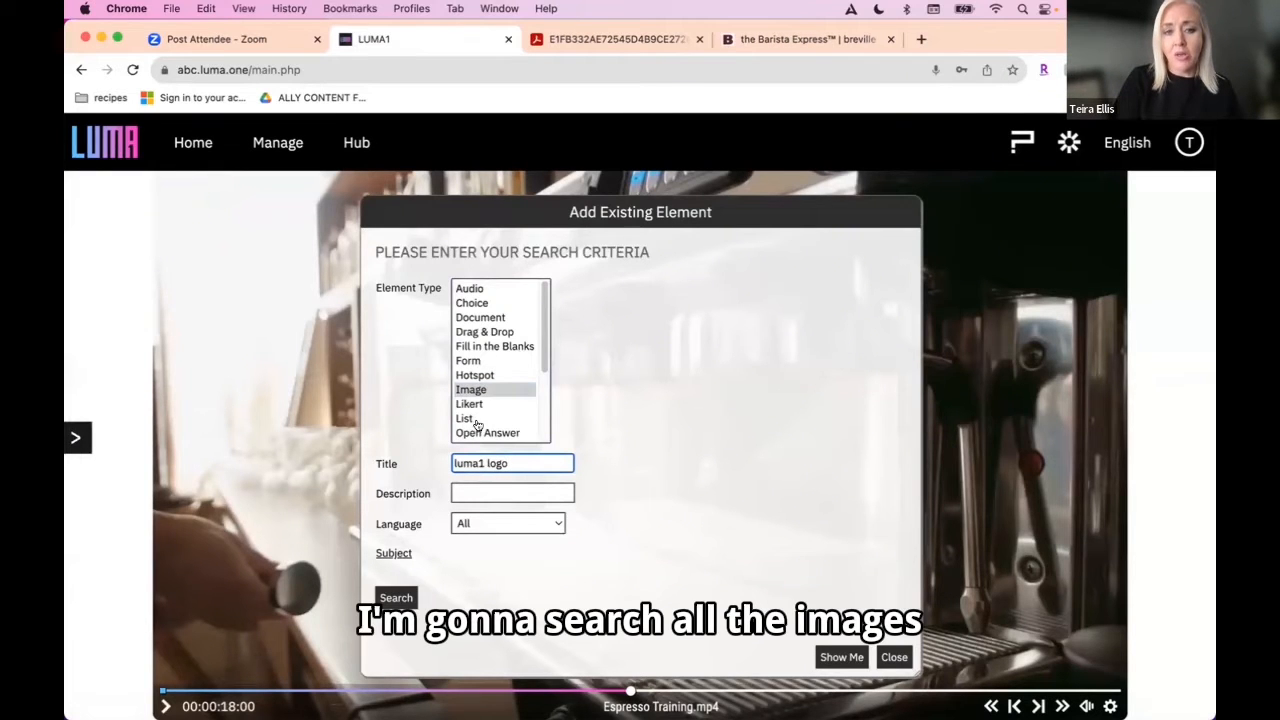
left_click(390, 597)
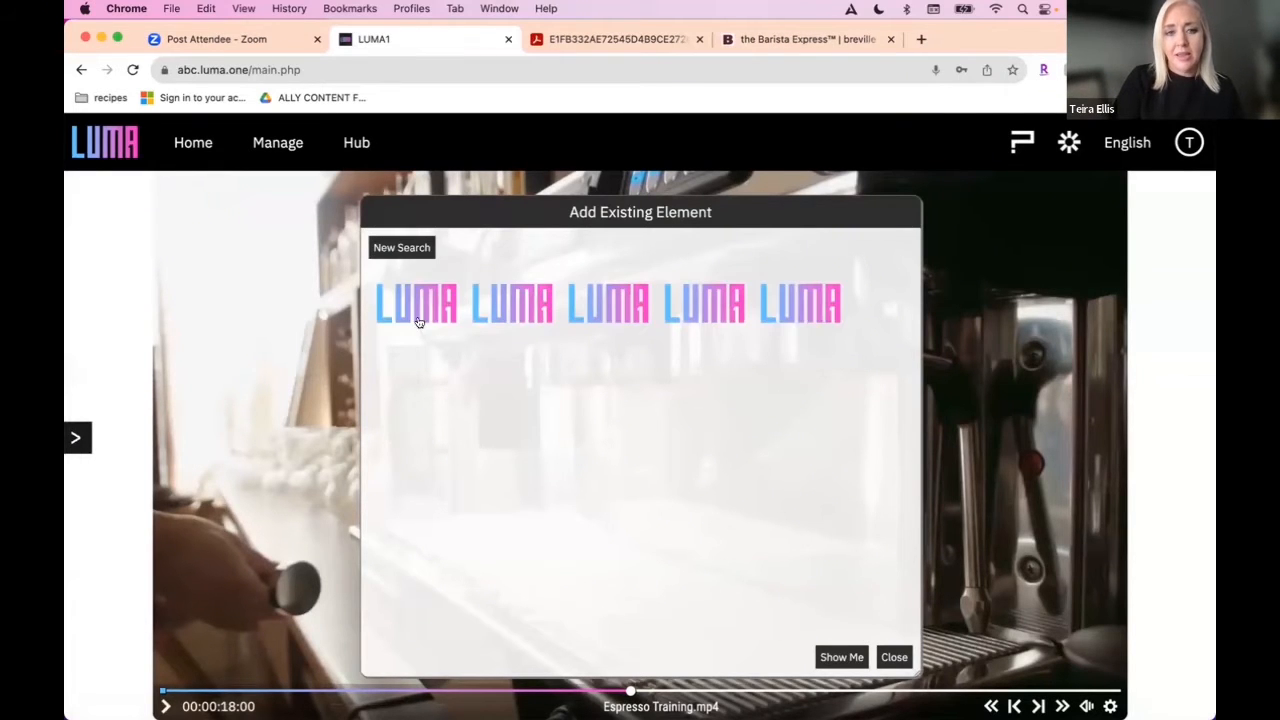
left_click(418, 321)
left_click(894, 657)
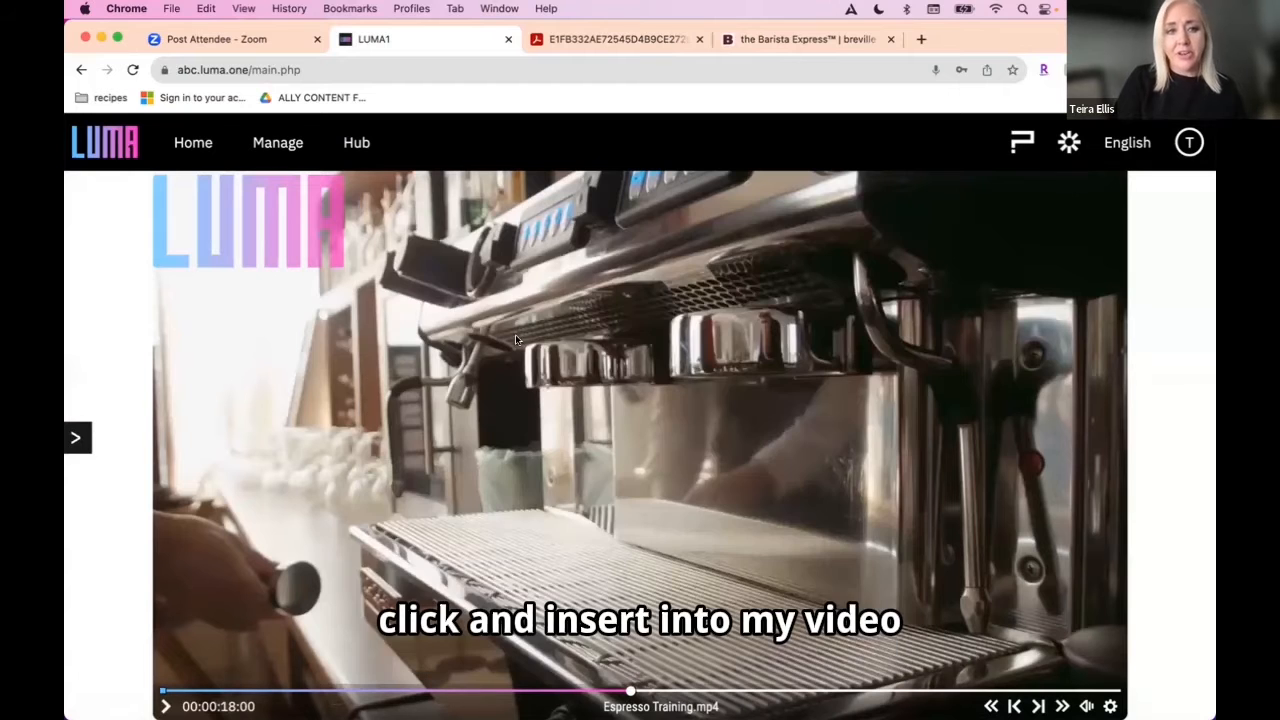
Step: Move the logo to the upper-right corner of the video frame and shrink it to about three quarters of its size
left_click(338, 200)
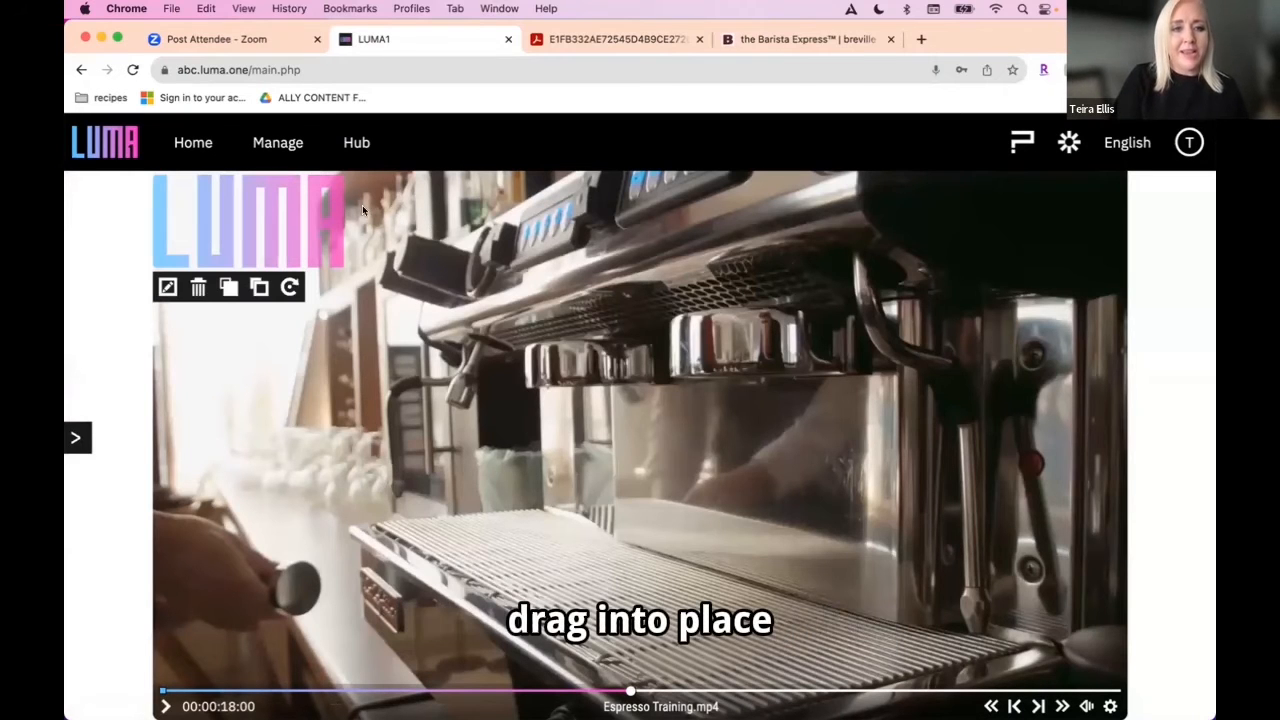
left_click_drag(362, 205, 1059, 206)
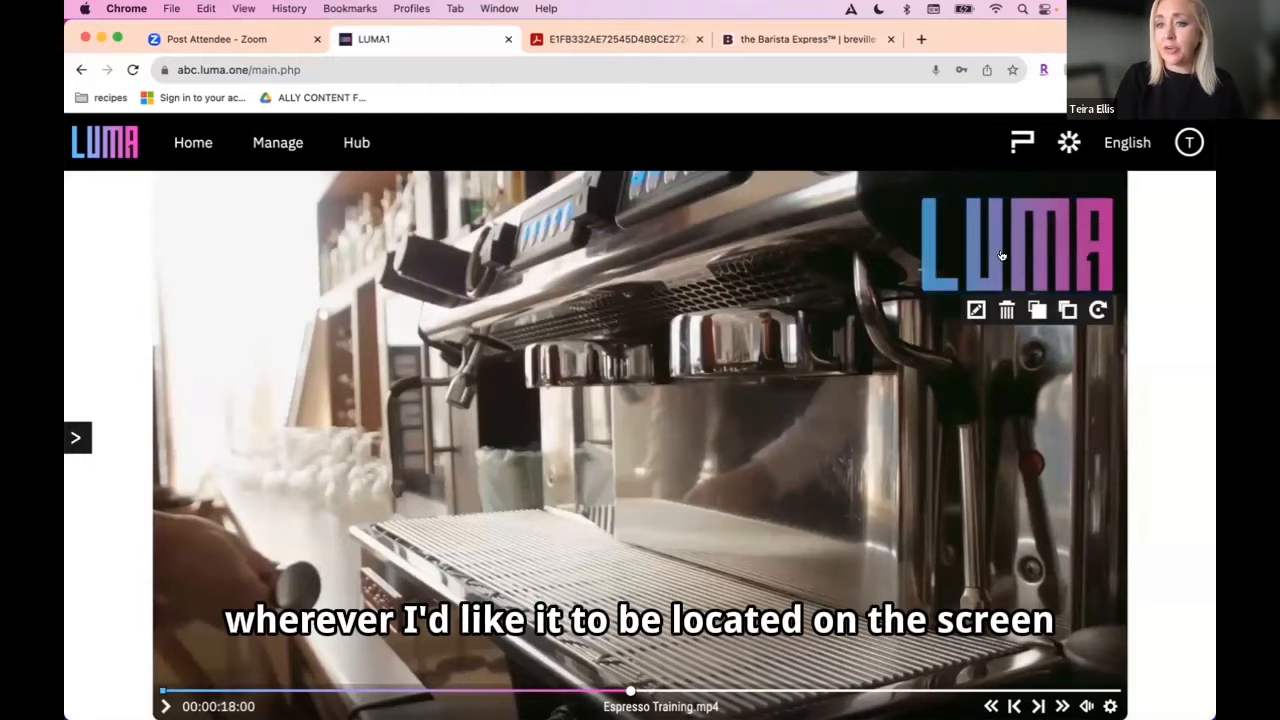
left_click_drag(1003, 257, 995, 267)
left_click_drag(1105, 304, 1074, 280)
left_click_drag(1004, 249, 1039, 246)
Step: Set the logo's start time to 00:00:00:00 and end time to 00:00:36:07, turn off its video pause, and save the timing
double_click(1041, 245)
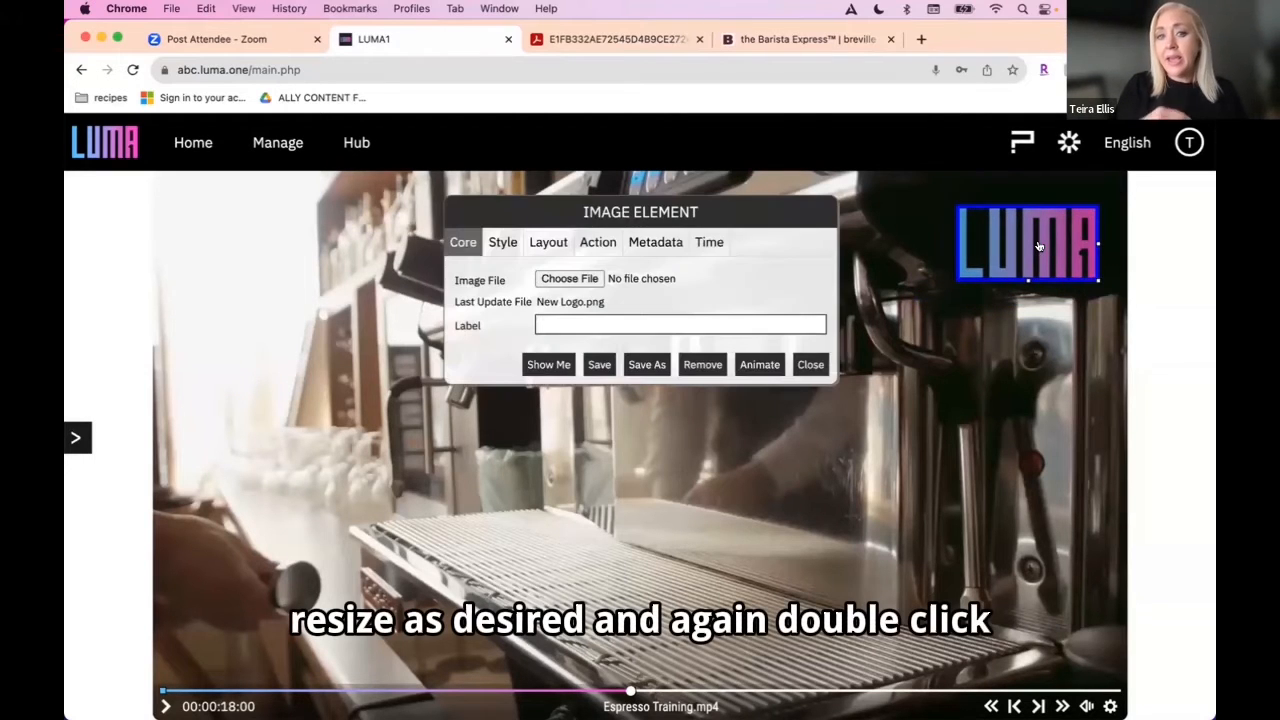
left_click(705, 249)
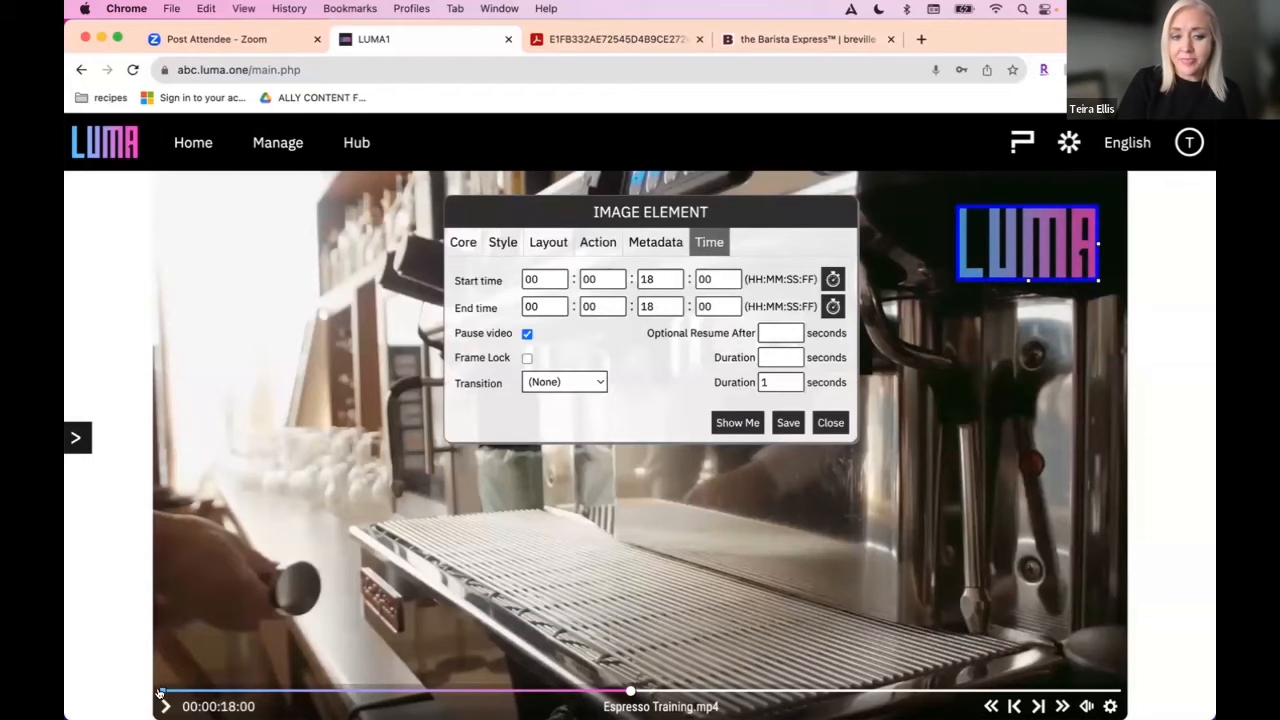
left_click(160, 690)
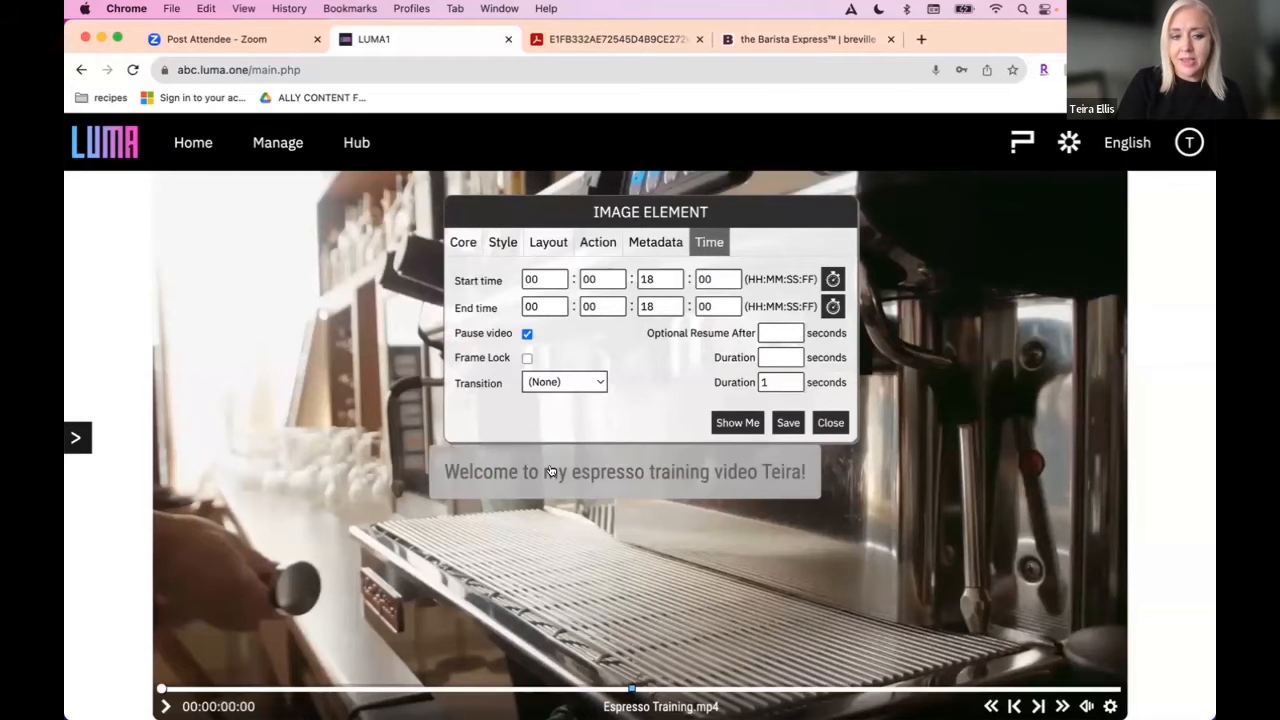
left_click(1113, 689)
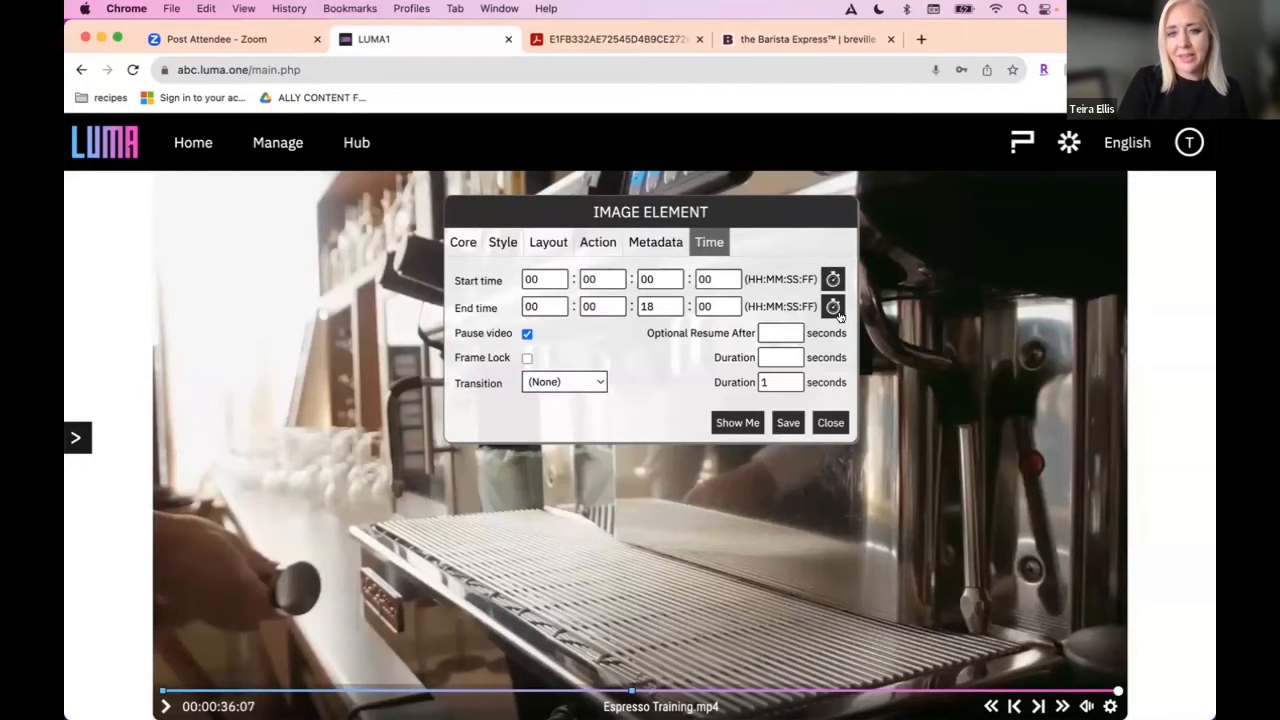
left_click(527, 334)
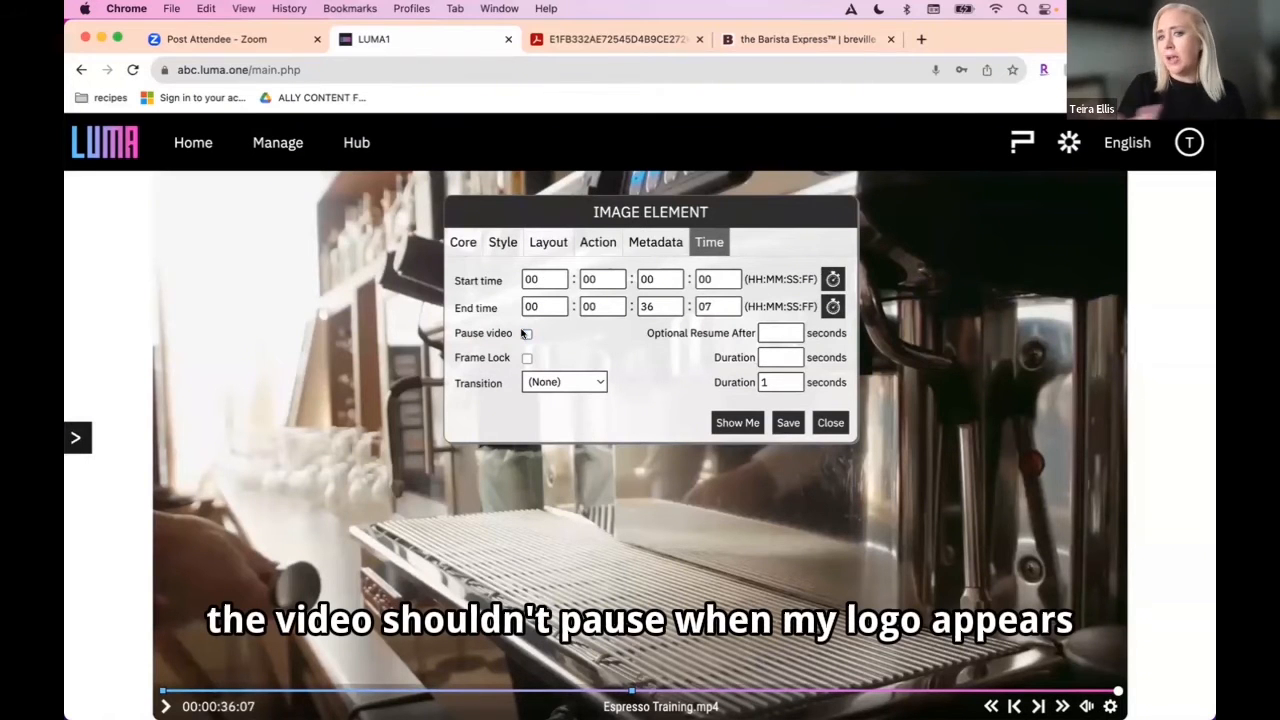
left_click(788, 422)
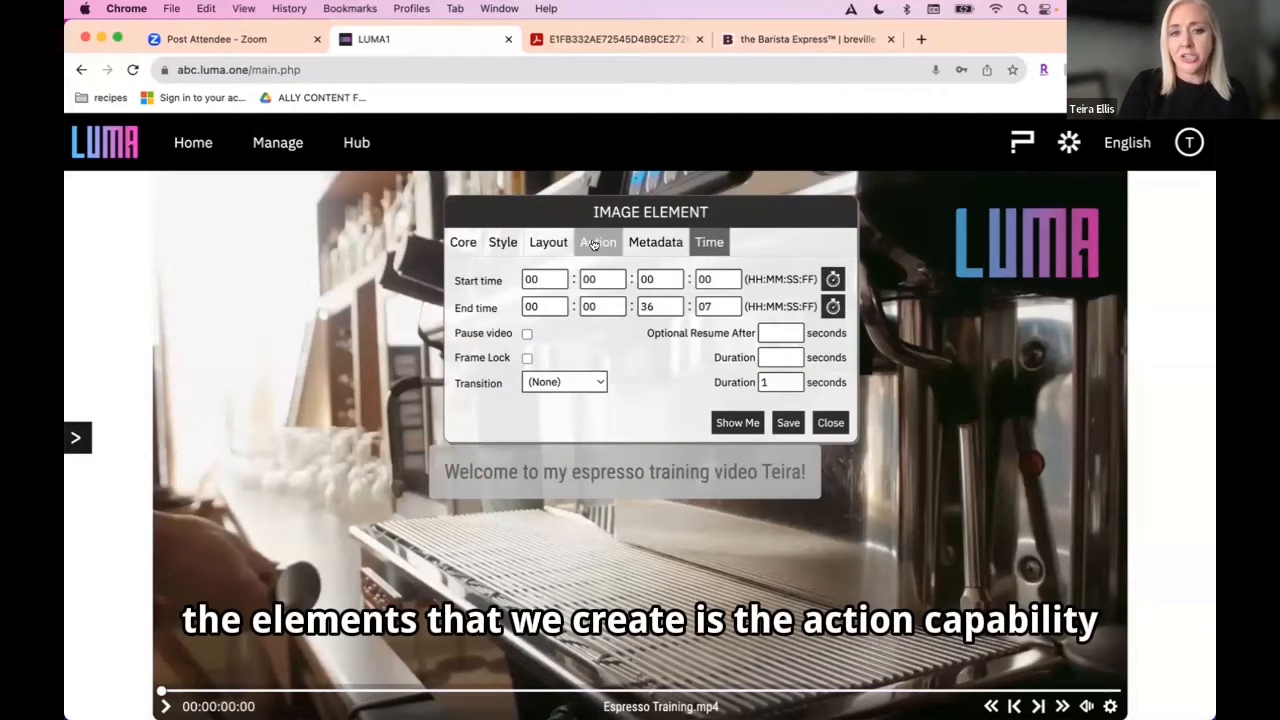
left_click(596, 242)
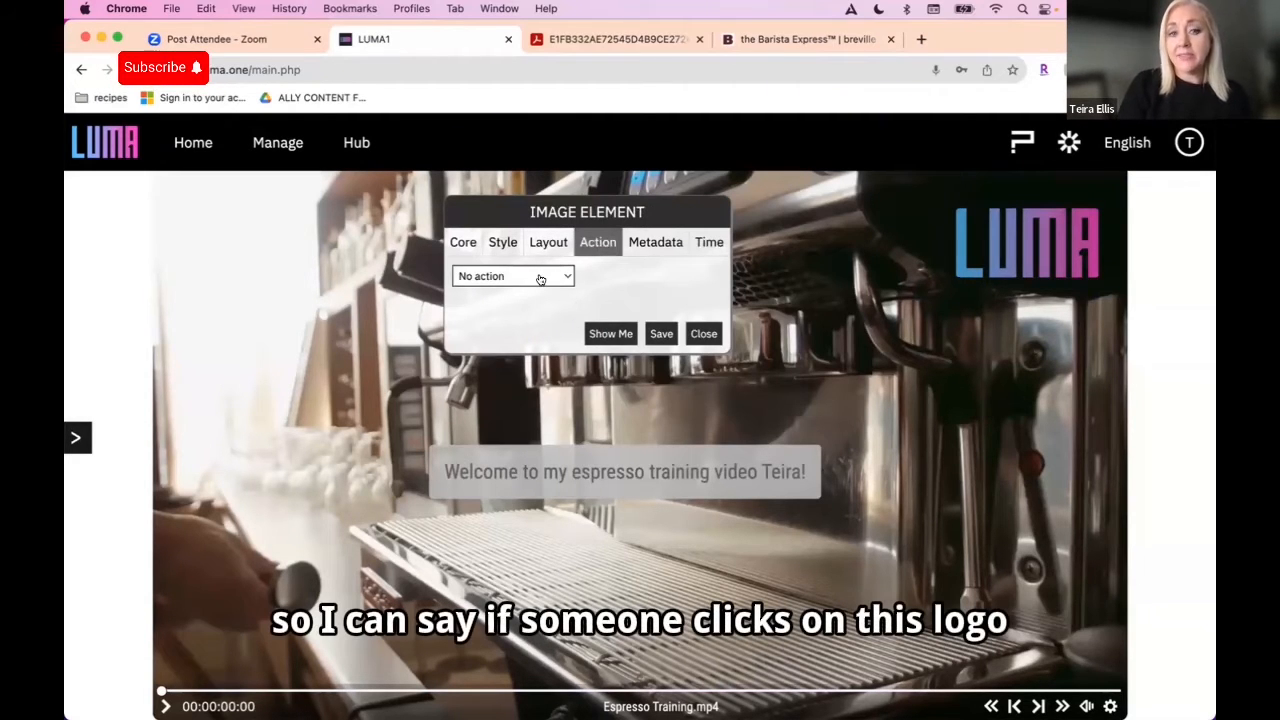
left_click(540, 278)
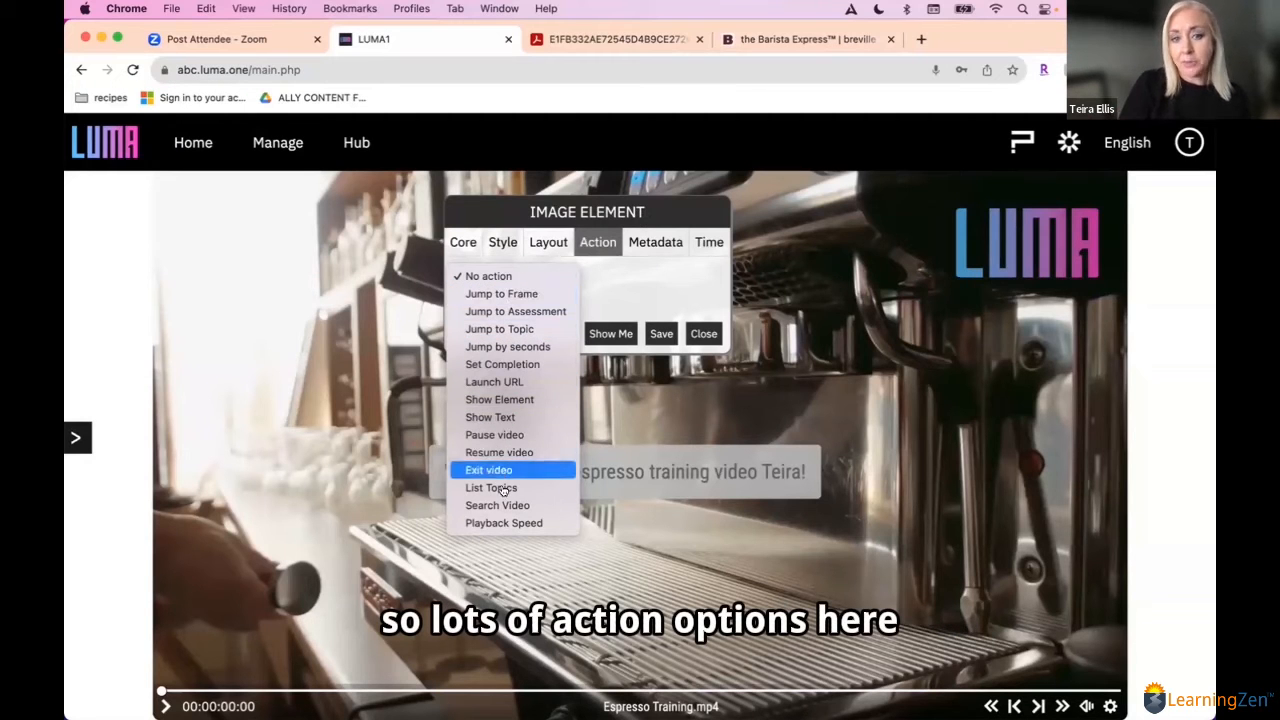
left_click(507, 382)
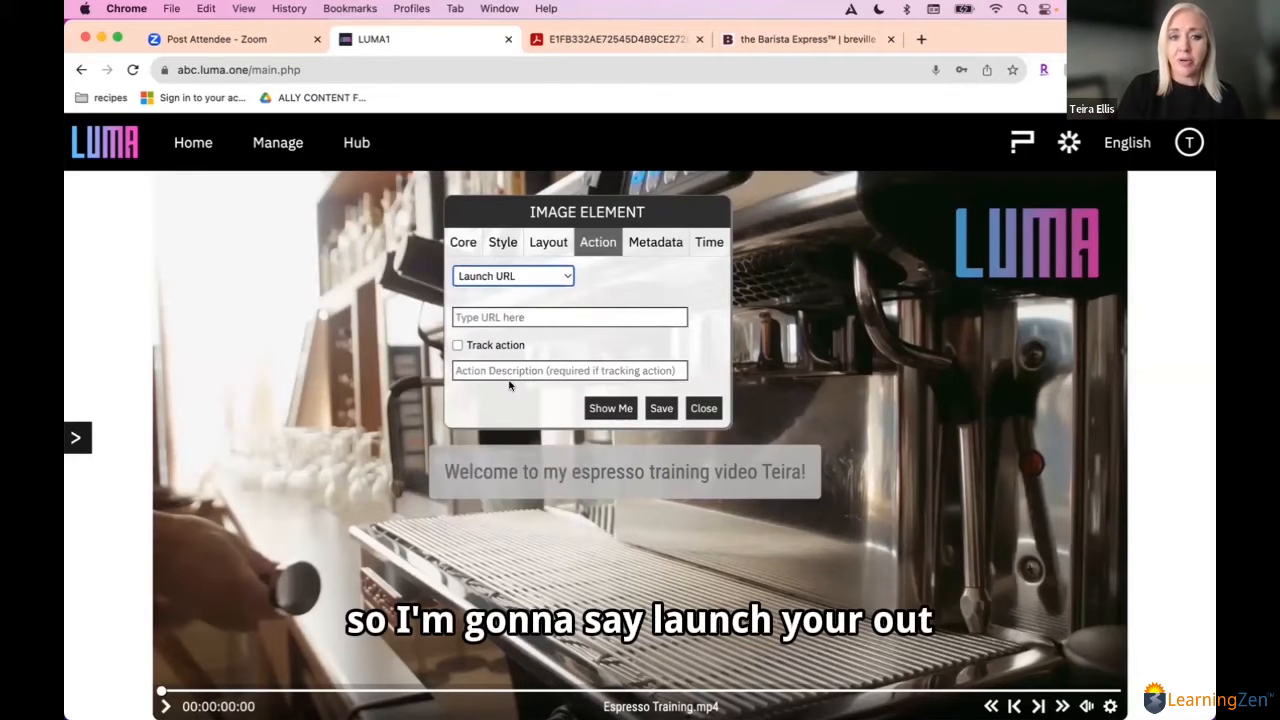
left_click(487, 317)
type("http")
left_click(600, 352)
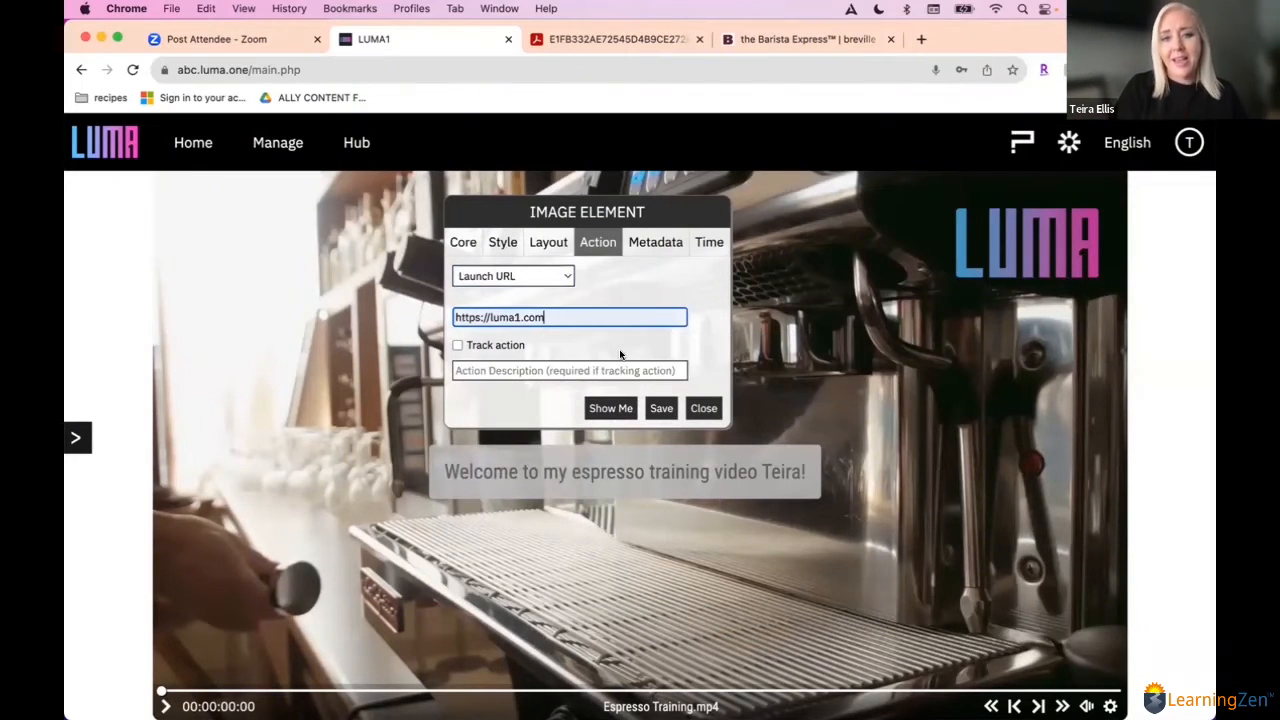
left_click(663, 410)
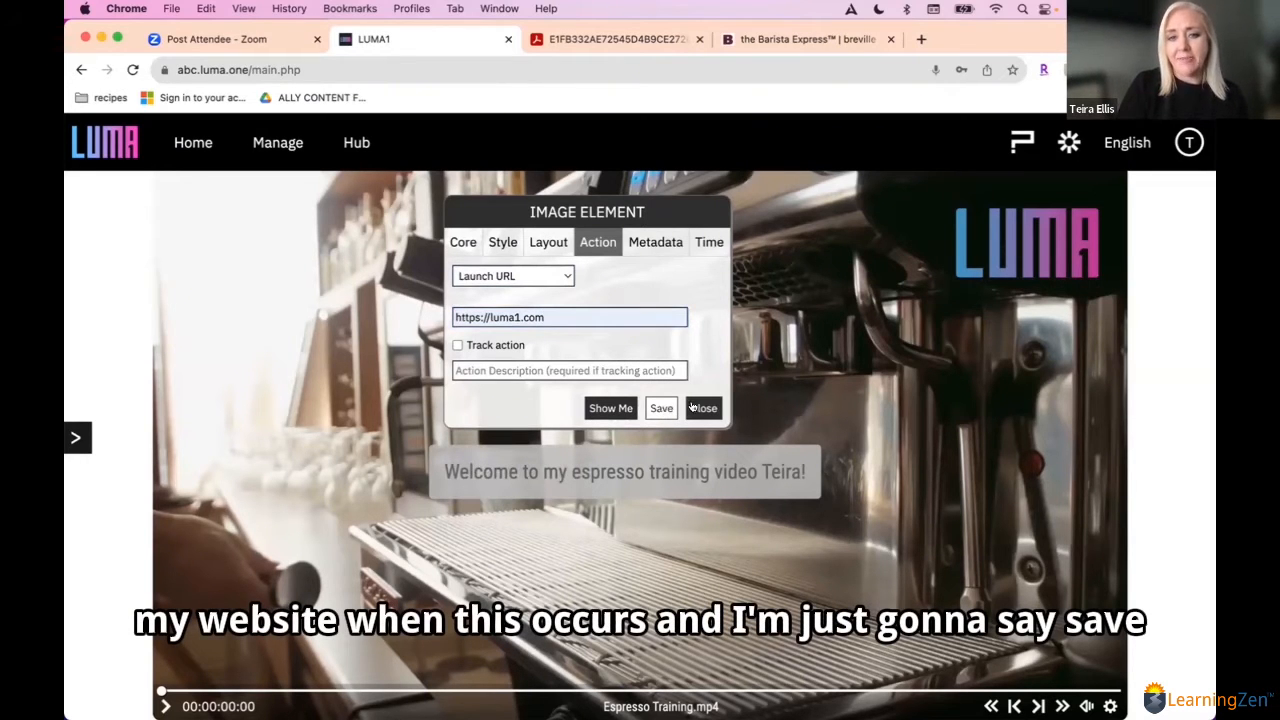
left_click(693, 408)
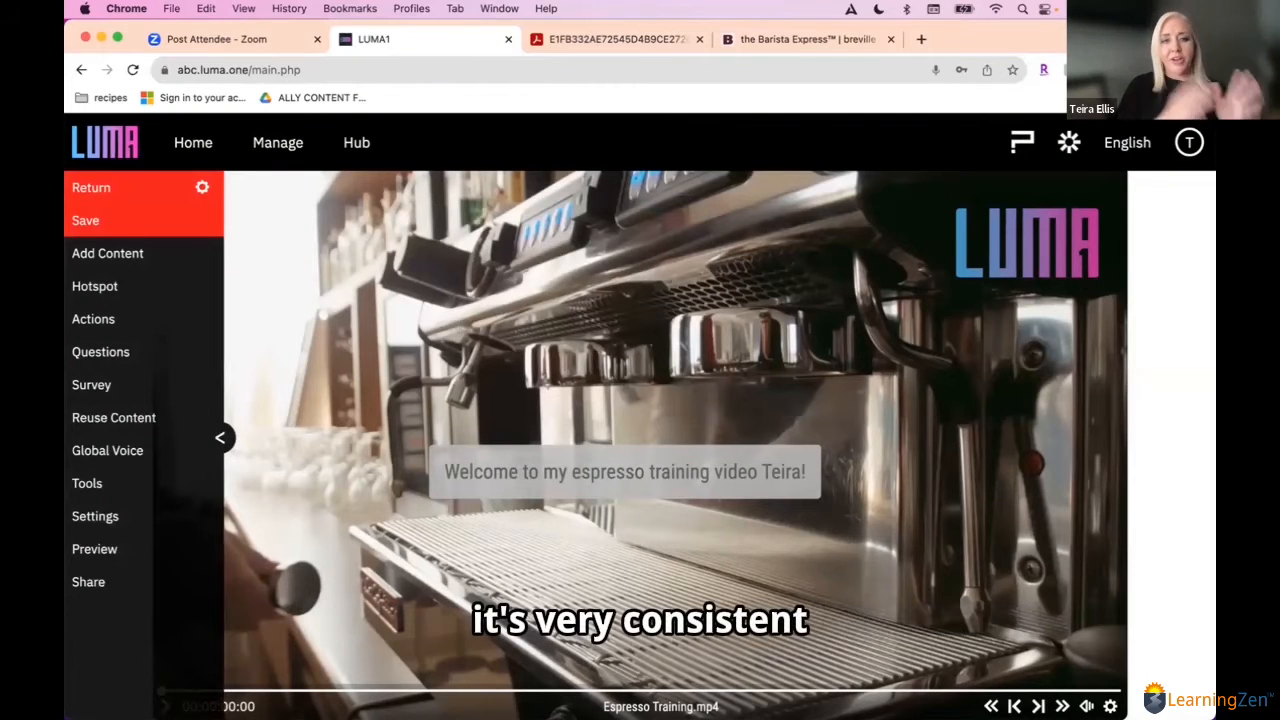
Step: Create the instruction text "click on the power button" at 00:00:25:01 with the video pausing, and submit it for saving
left_click(566, 470)
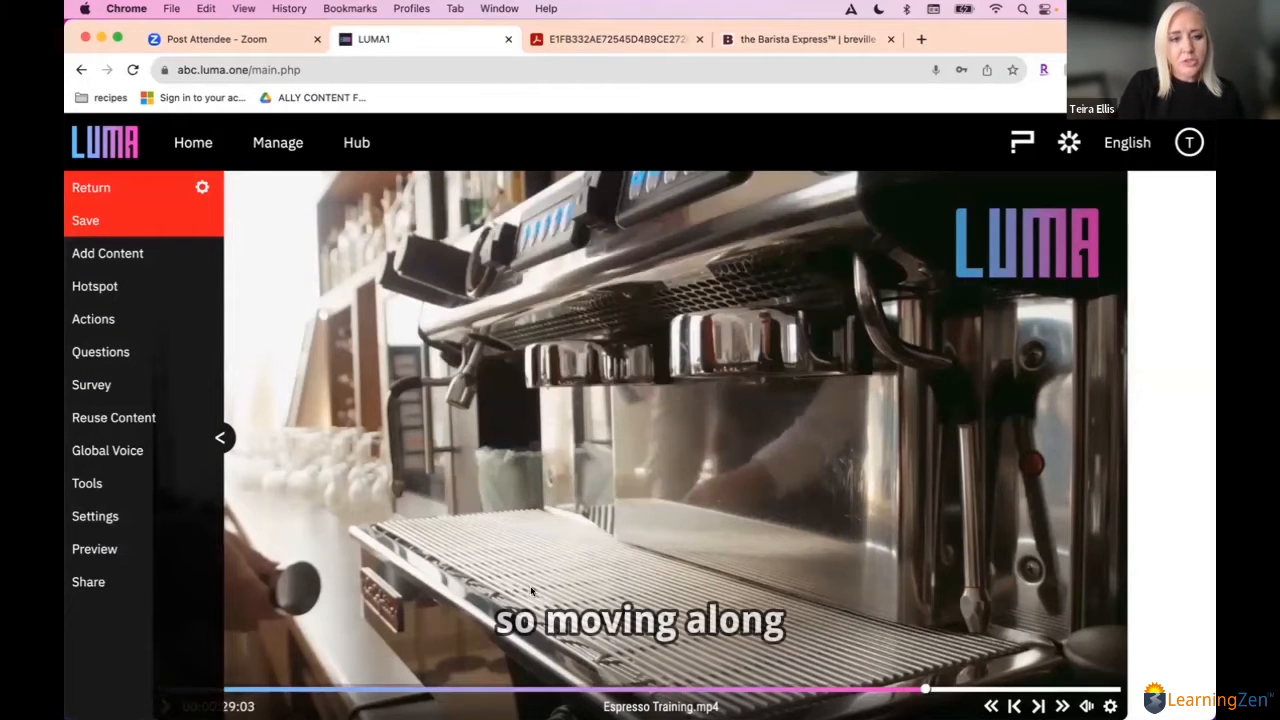
left_click(219, 439)
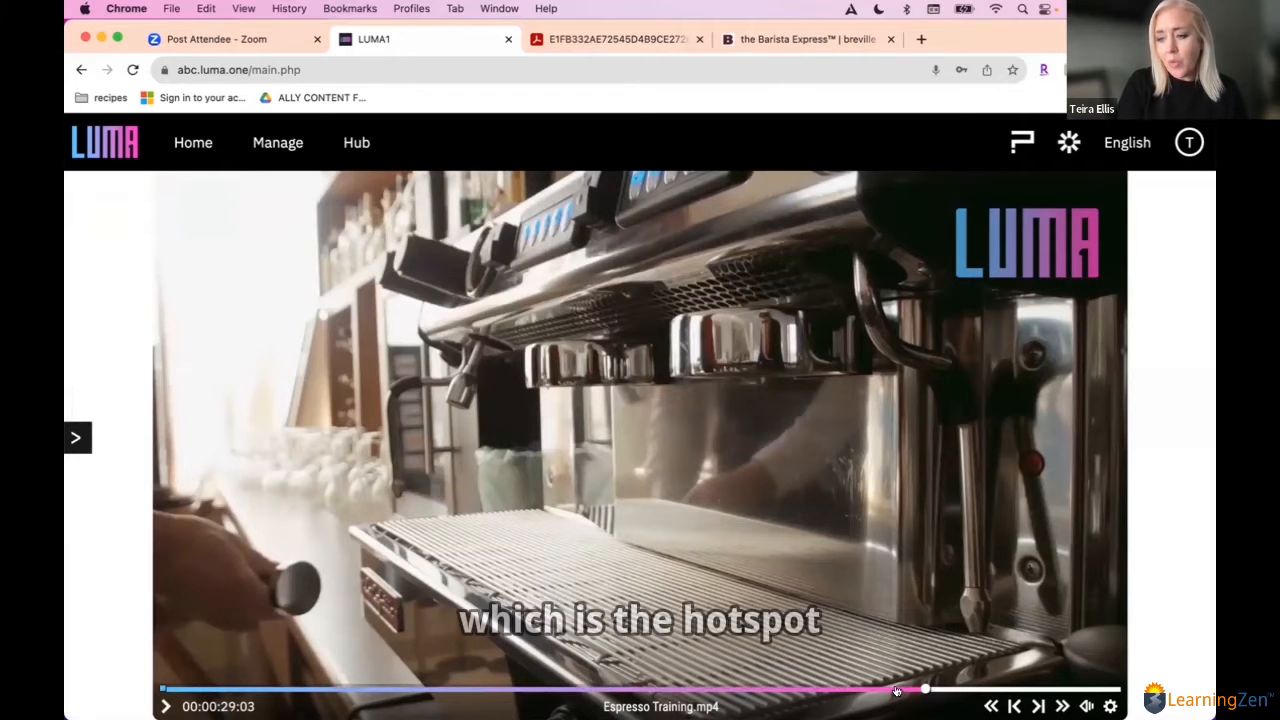
left_click(842, 690)
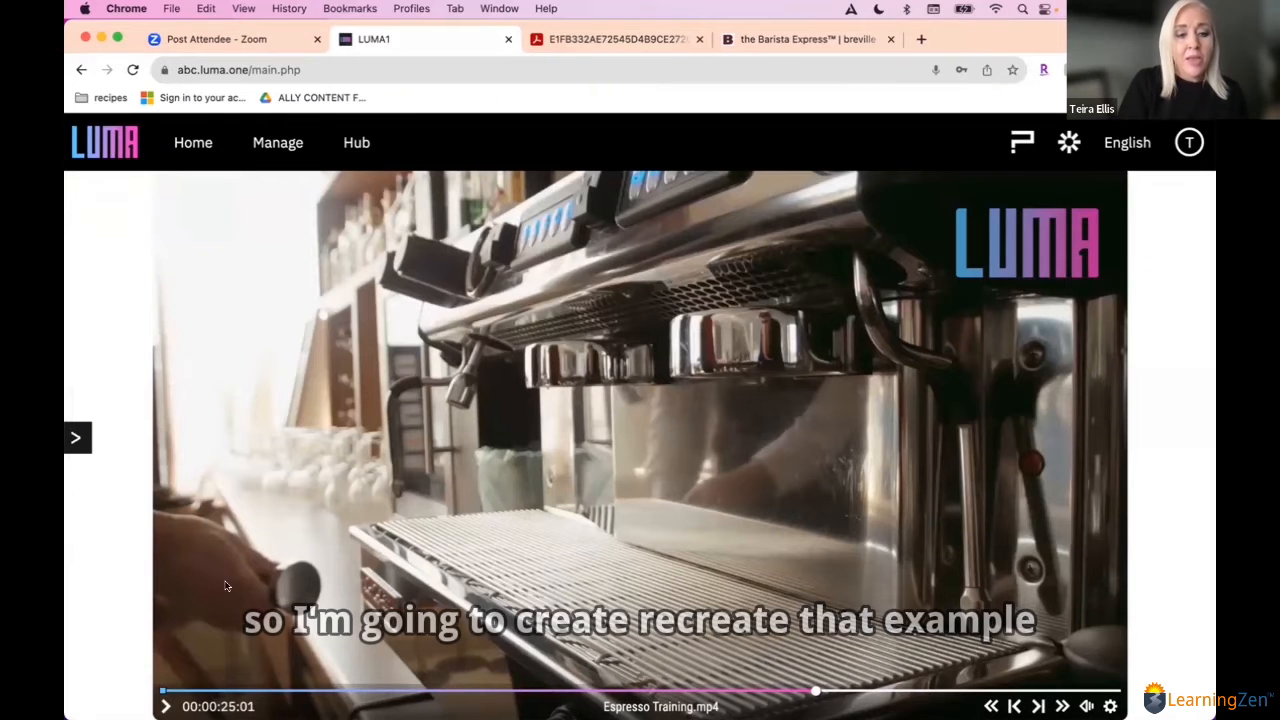
left_click(76, 438)
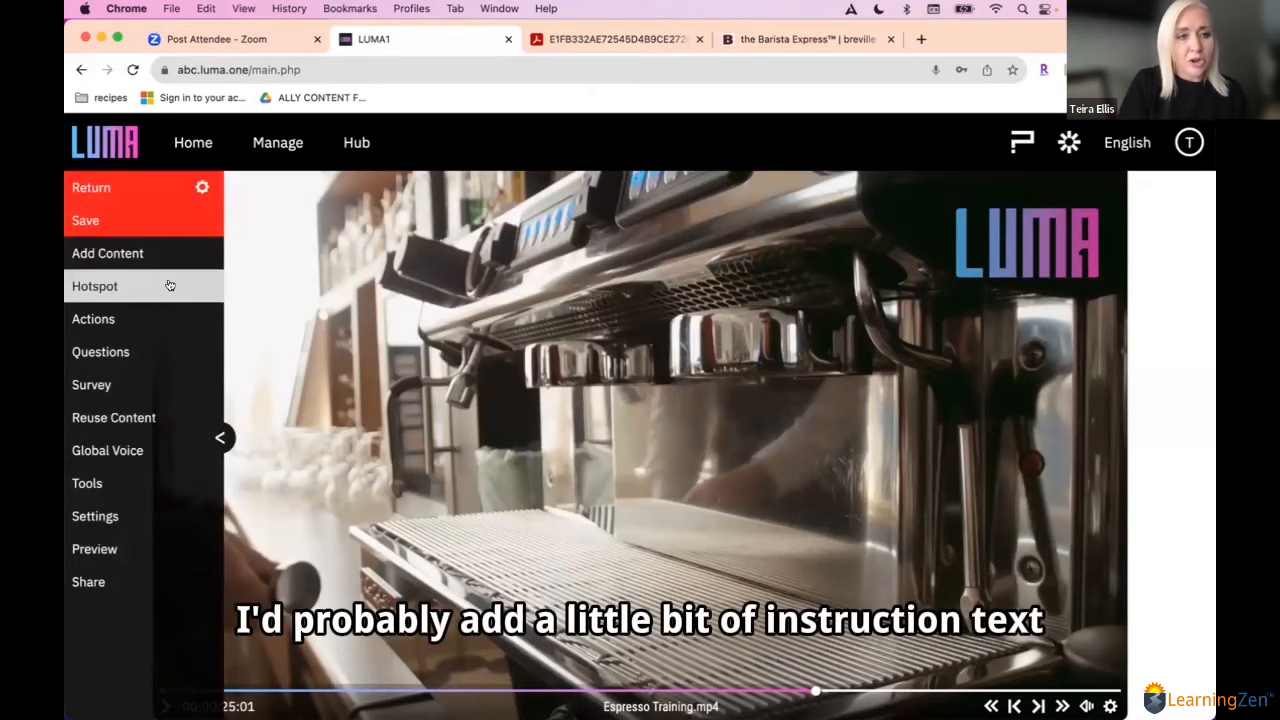
left_click(163, 259)
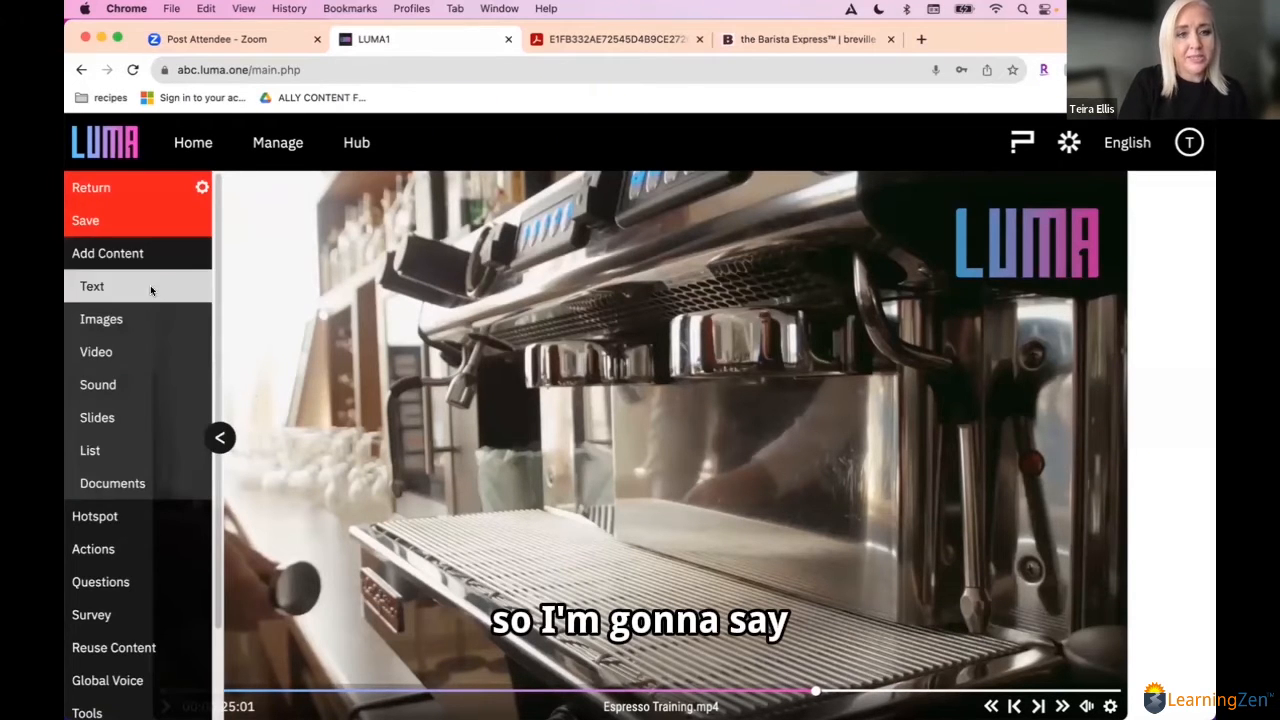
left_click(150, 285)
type("click on the power button")
left_click(682, 242)
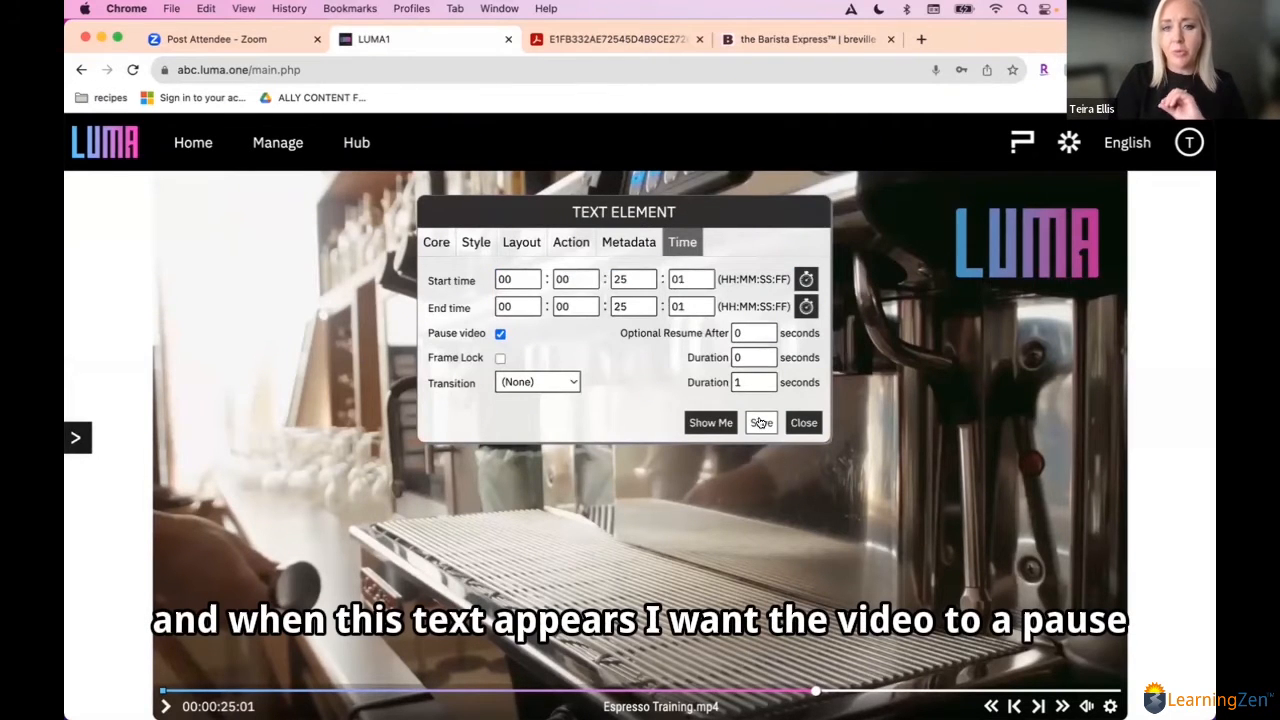
left_click(761, 423)
Step: Retitle the instruction text element "click on the power button te", save it, and place it at about x 438, y 192 in the frame
left_click(728, 459)
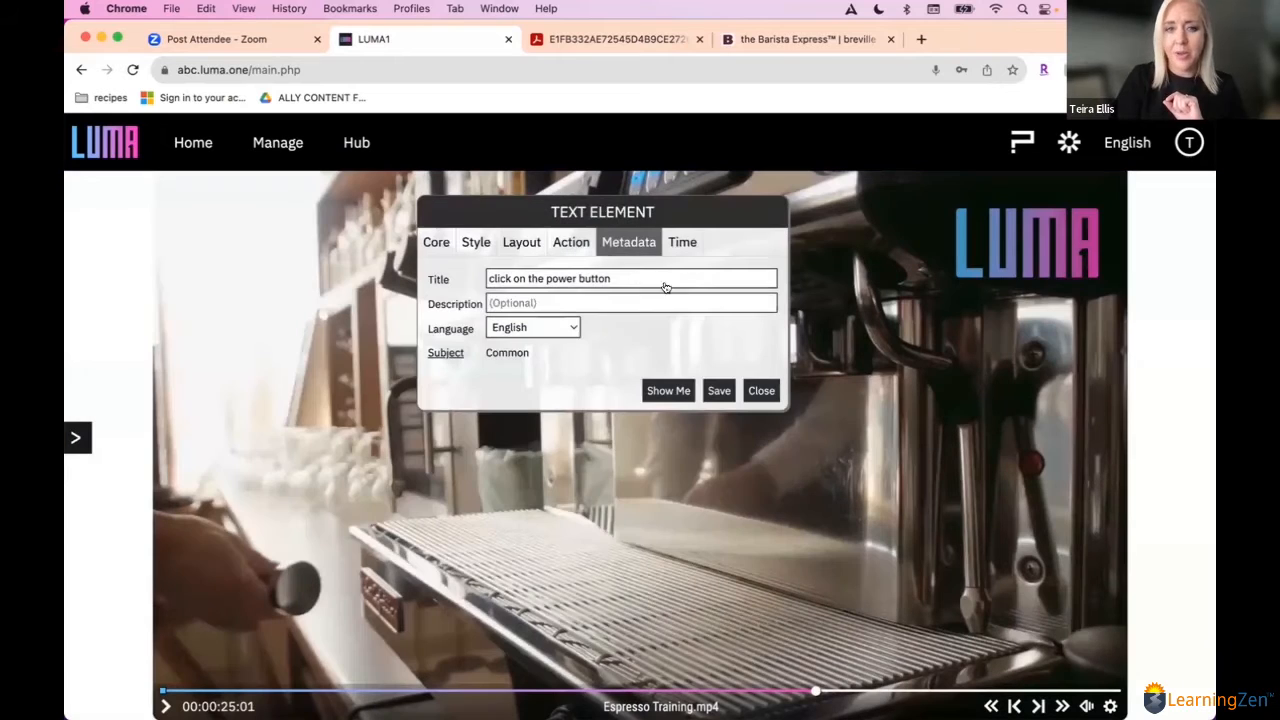
left_click(637, 281)
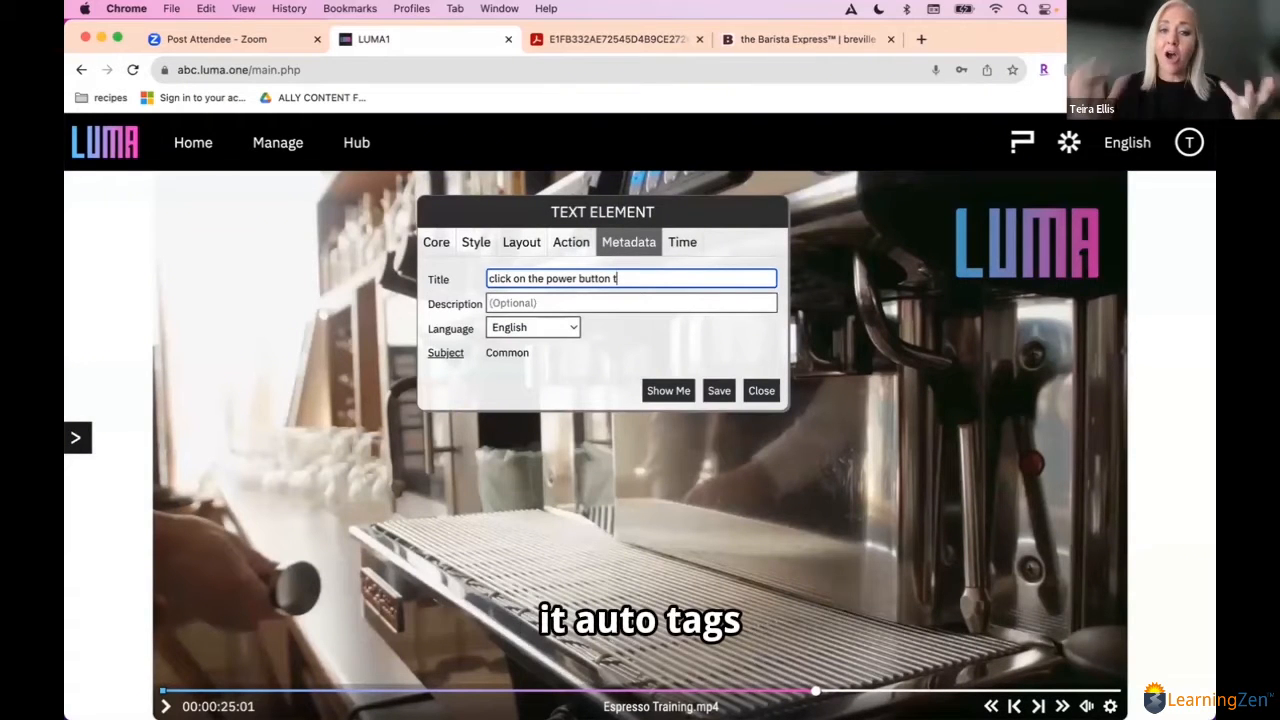
type("tu")
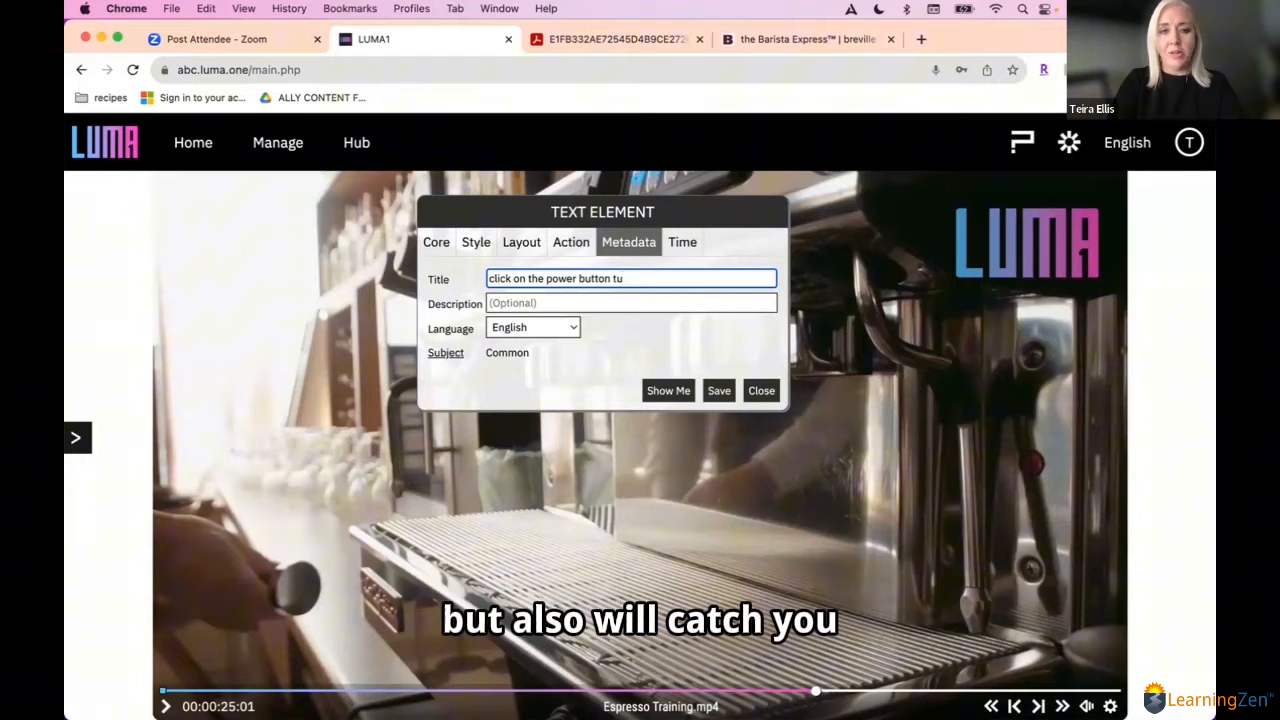
key("BackSpace")
type("e")
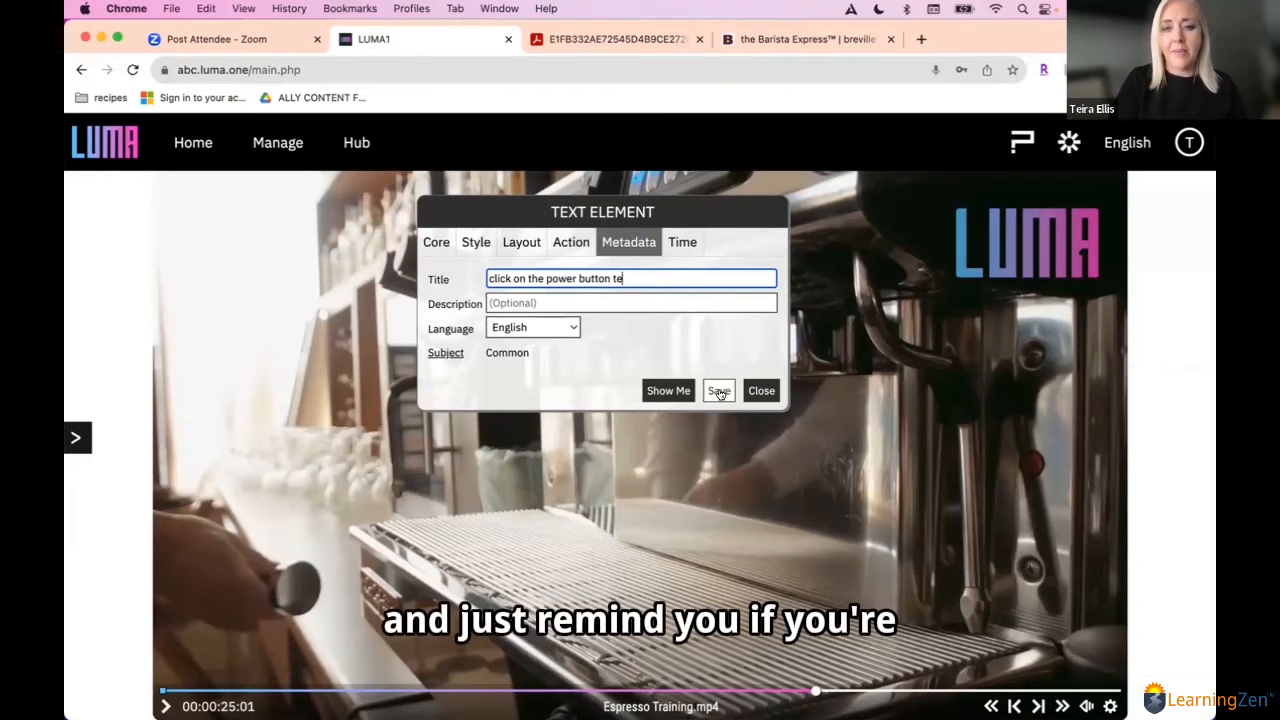
left_click(718, 391)
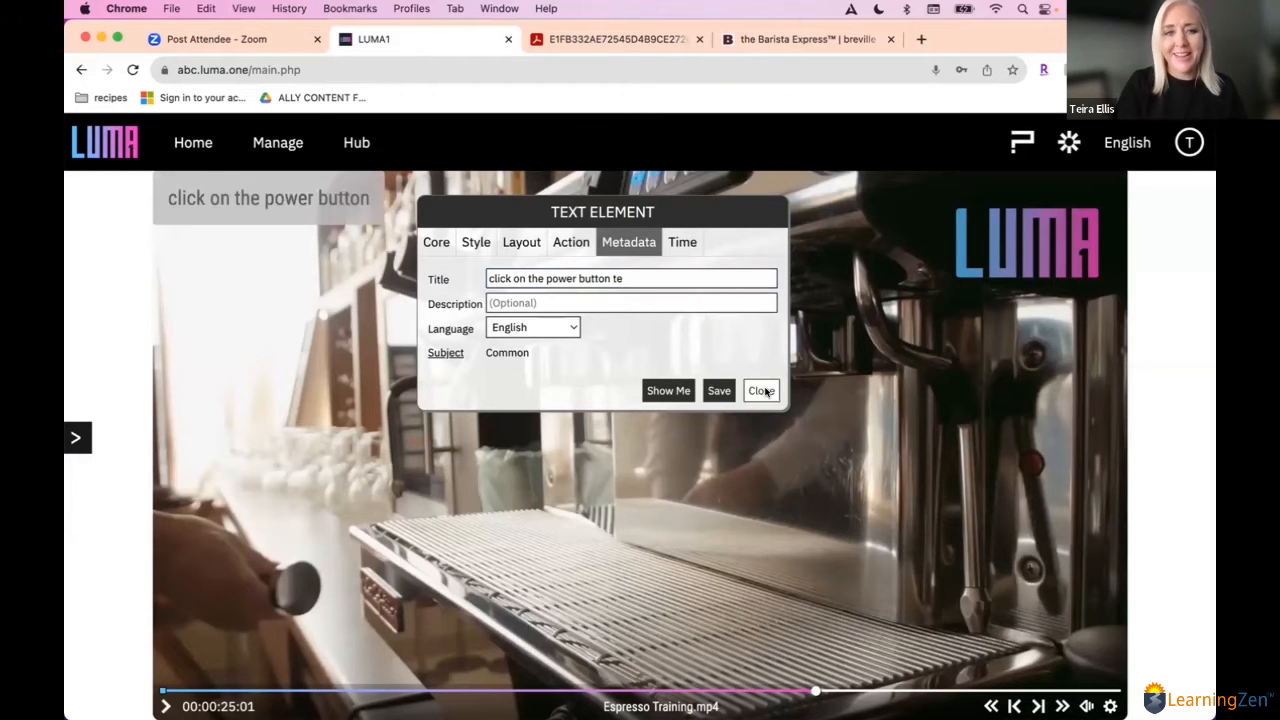
left_click(761, 390)
left_click_drag(343, 190, 673, 327)
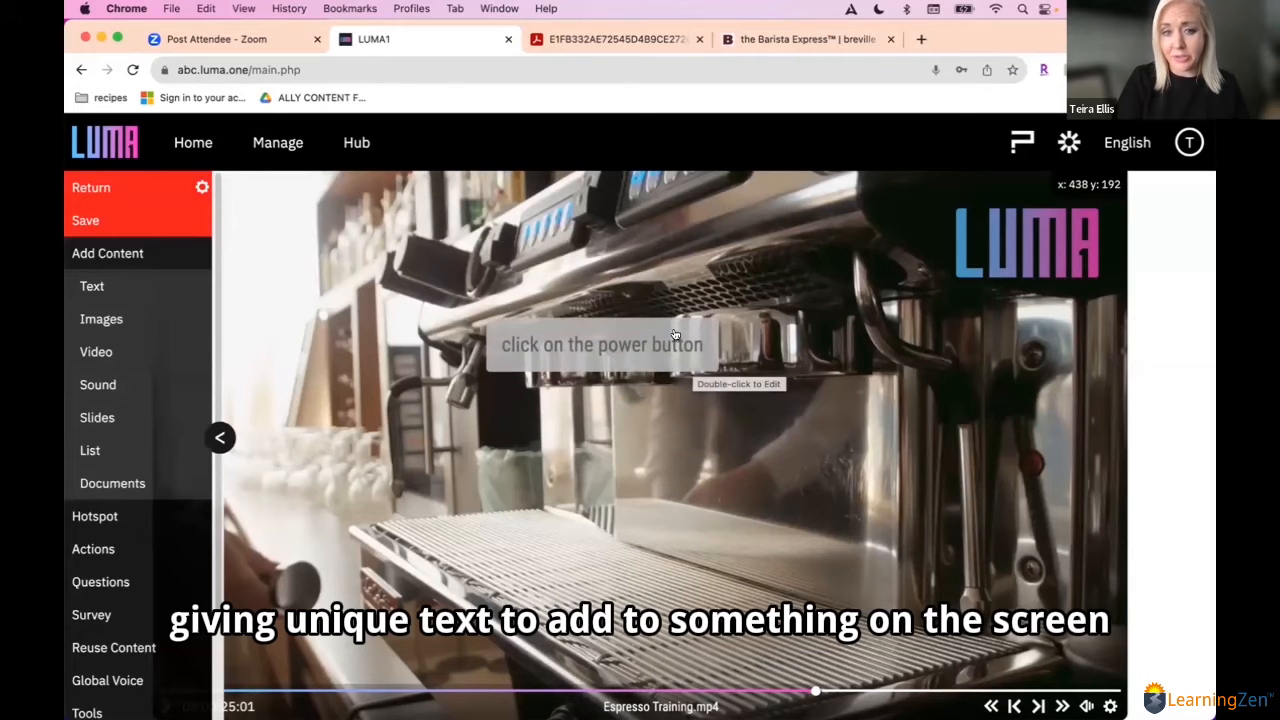
left_click(656, 337)
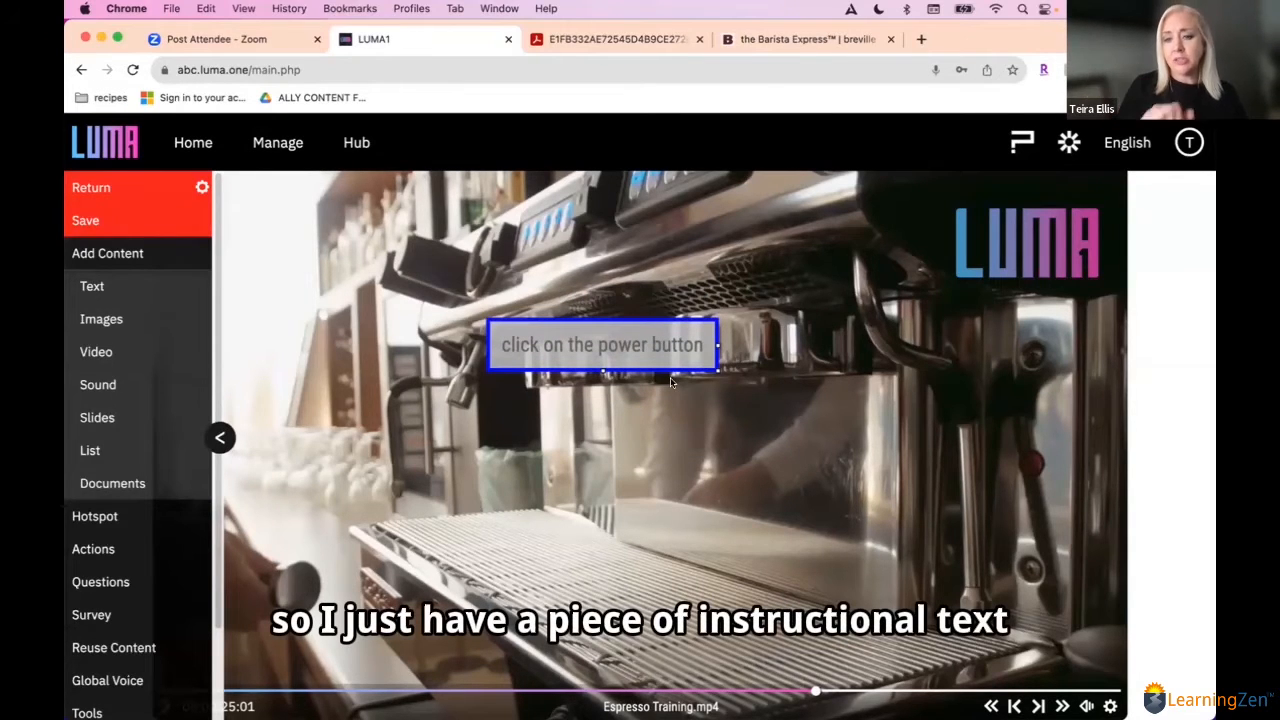
Step: Add a video hotspot at 00:00:25:01 and draw a small square hot area around the espresso machine's red power button
left_click(130, 256)
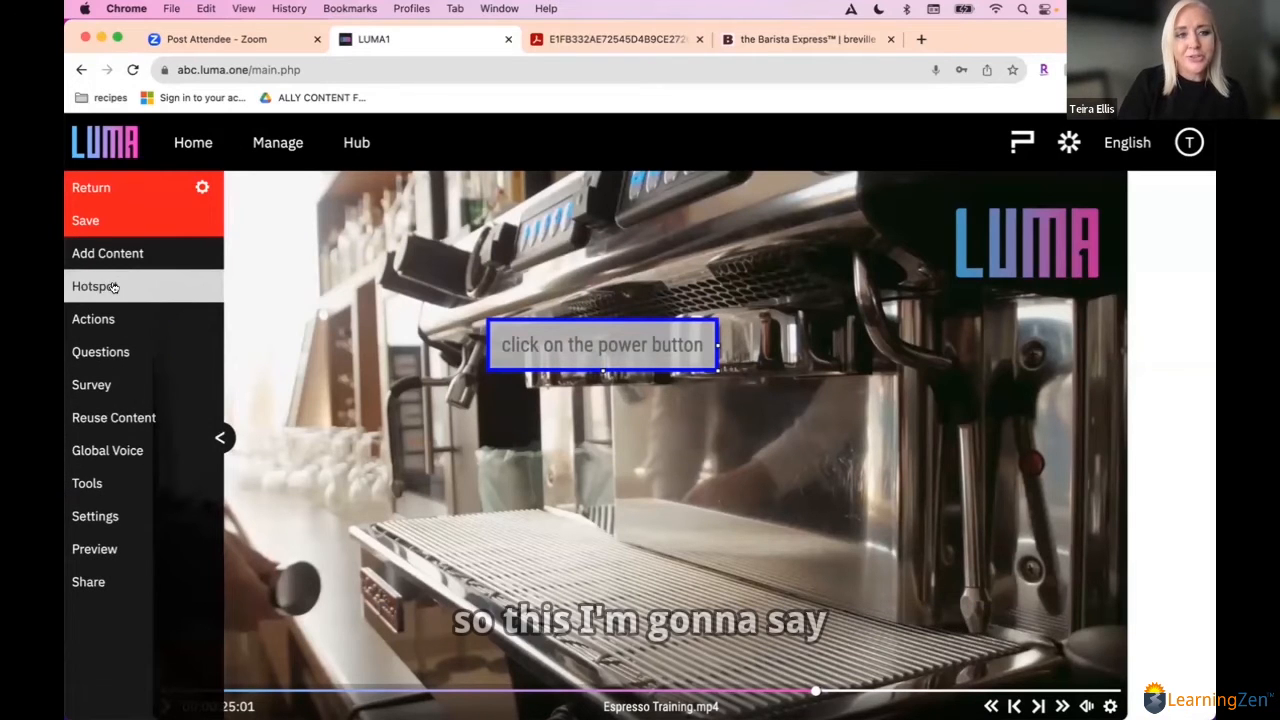
left_click(107, 289)
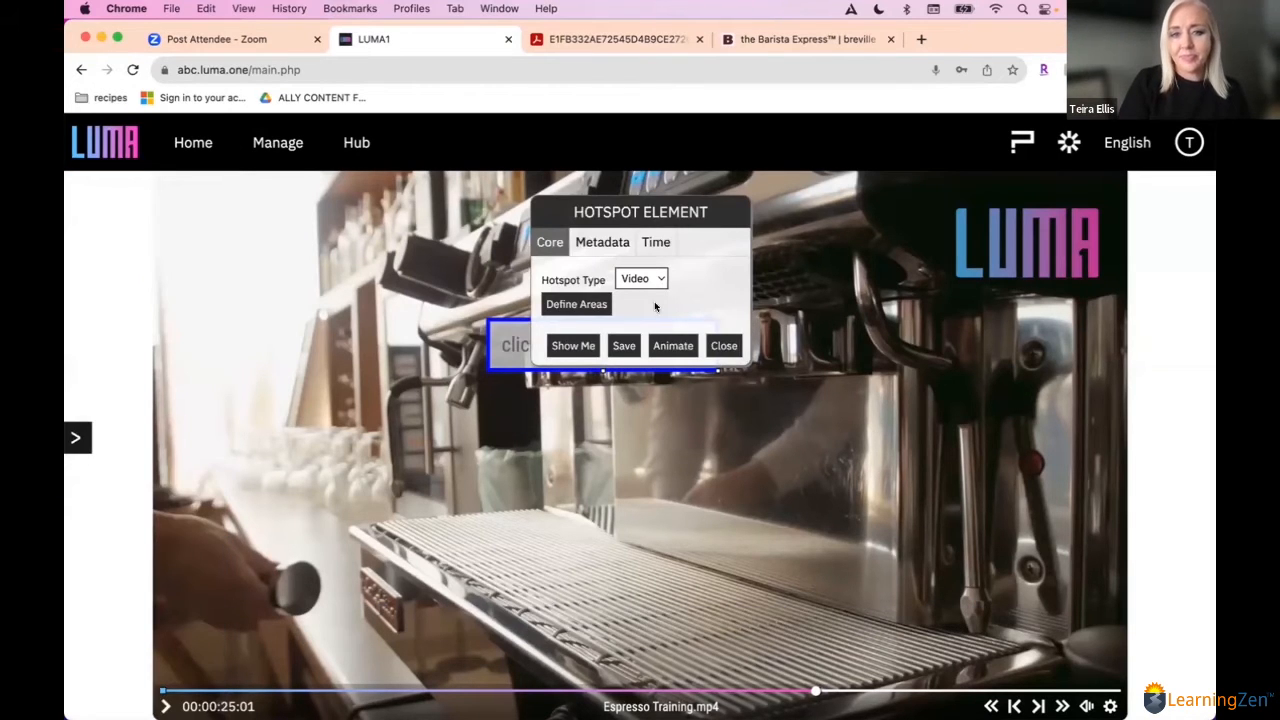
left_click(577, 304)
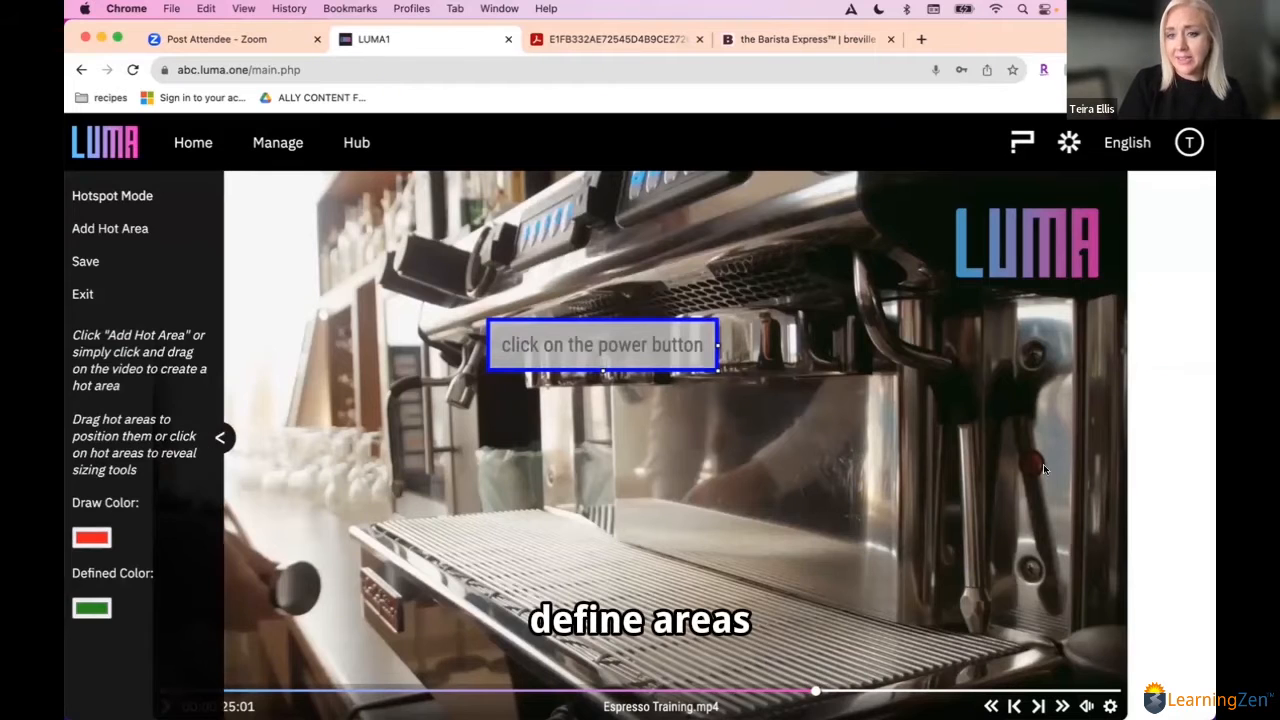
left_click_drag(1006, 434, 1063, 488)
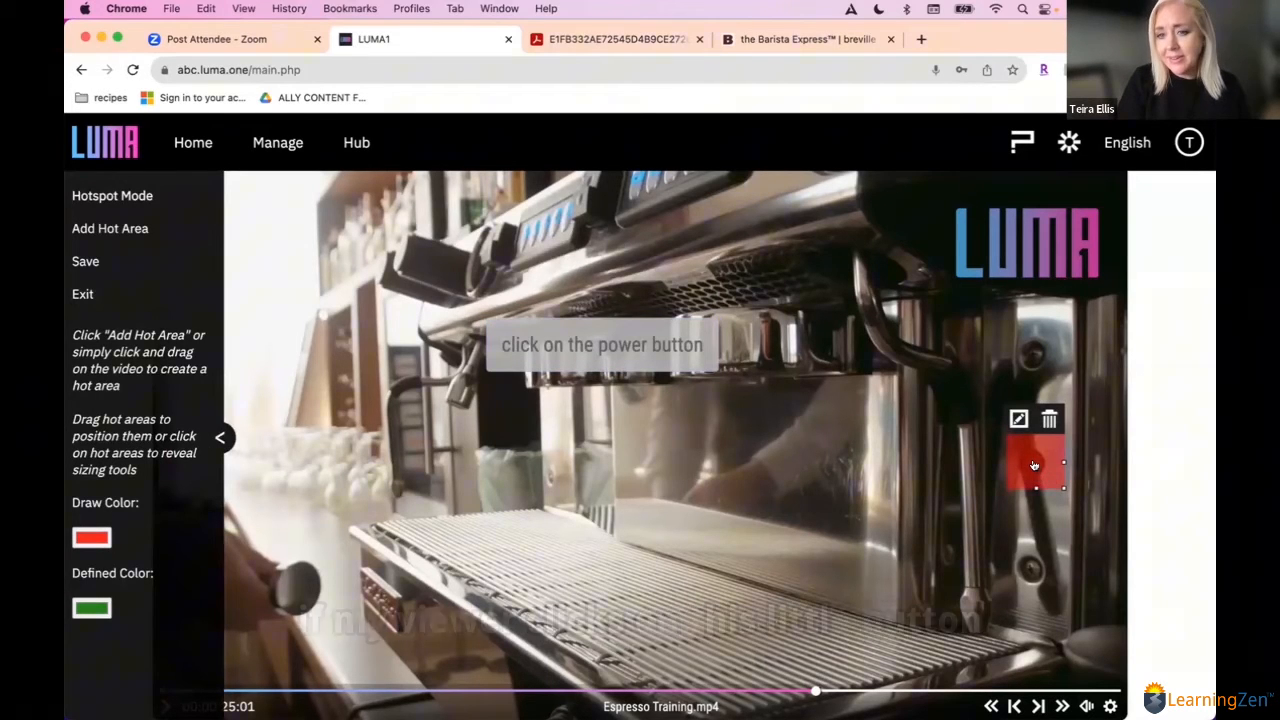
Step: Give the power button hot area a Show Text action reading "Great work! This is the power button"
double_click(1034, 465)
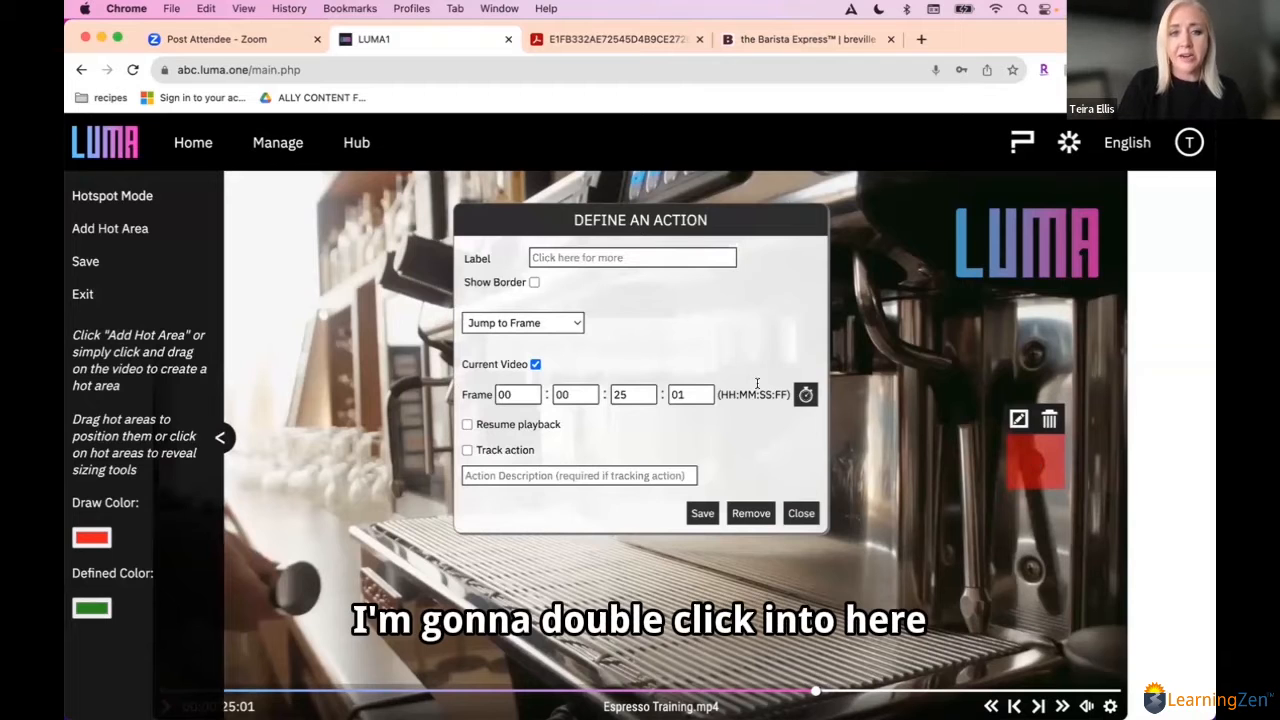
left_click(526, 323)
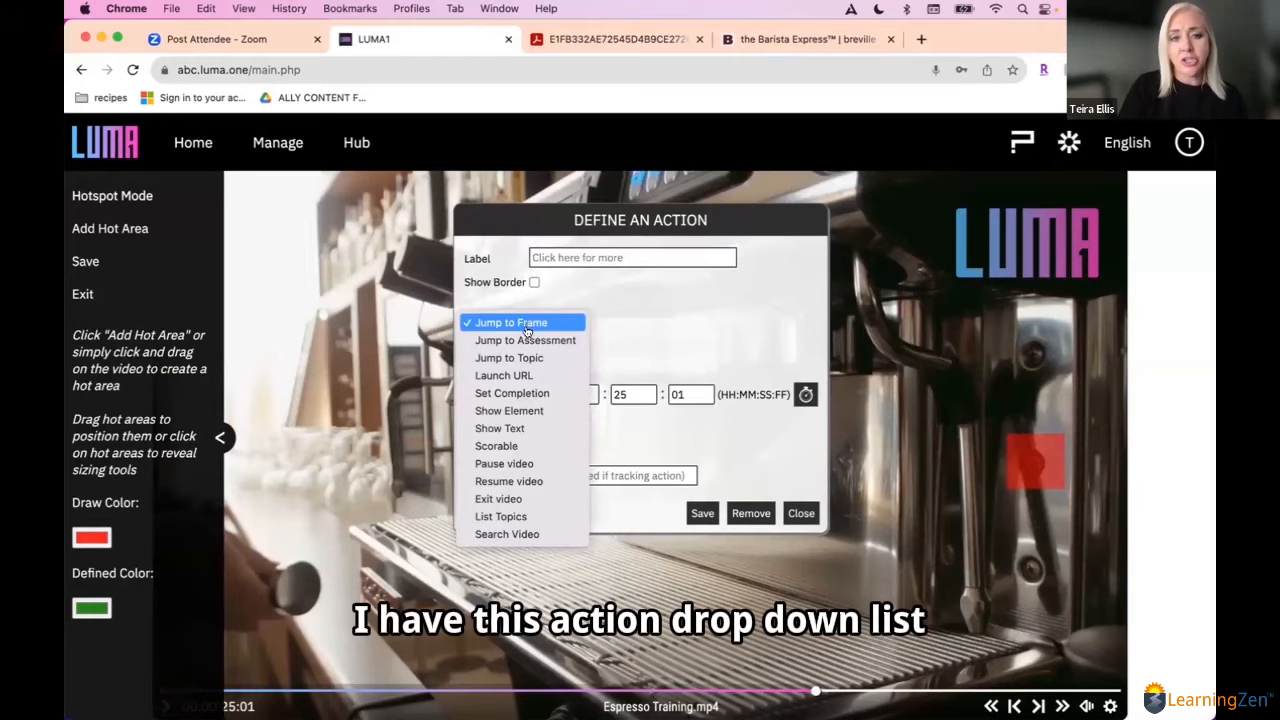
left_click(528, 428)
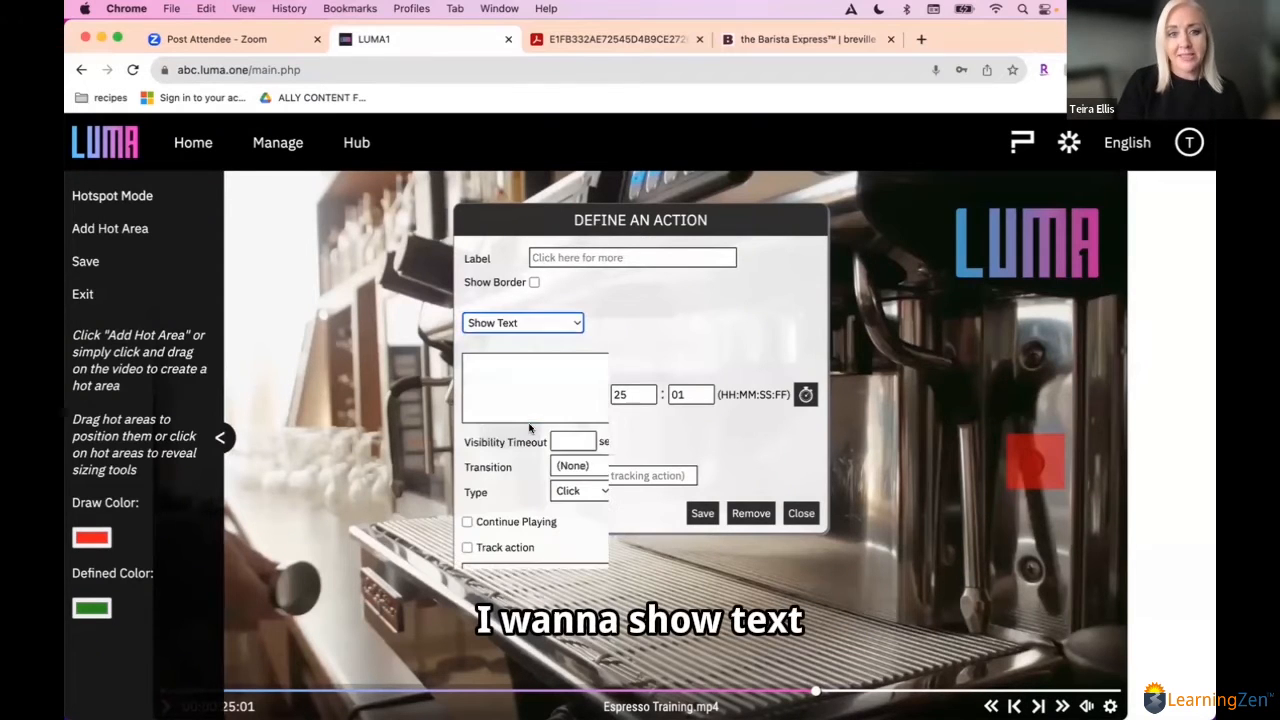
type("Great wo")
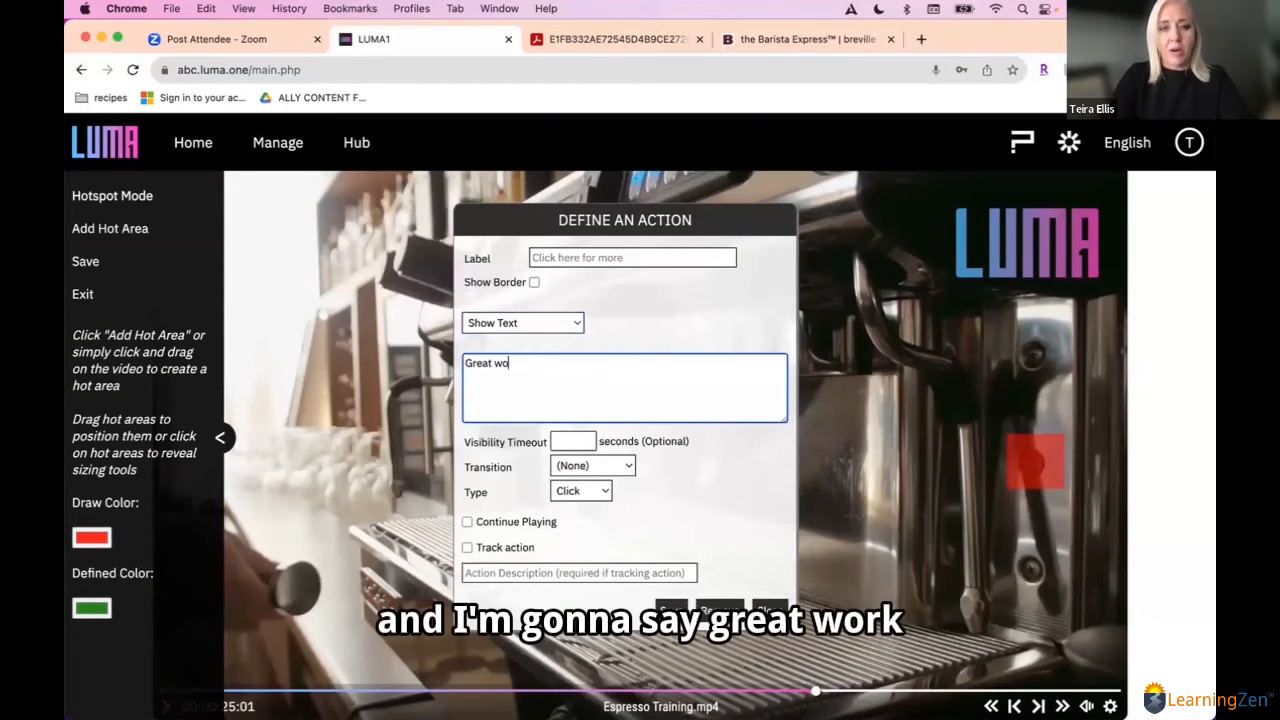
type("rk! This is the power button")
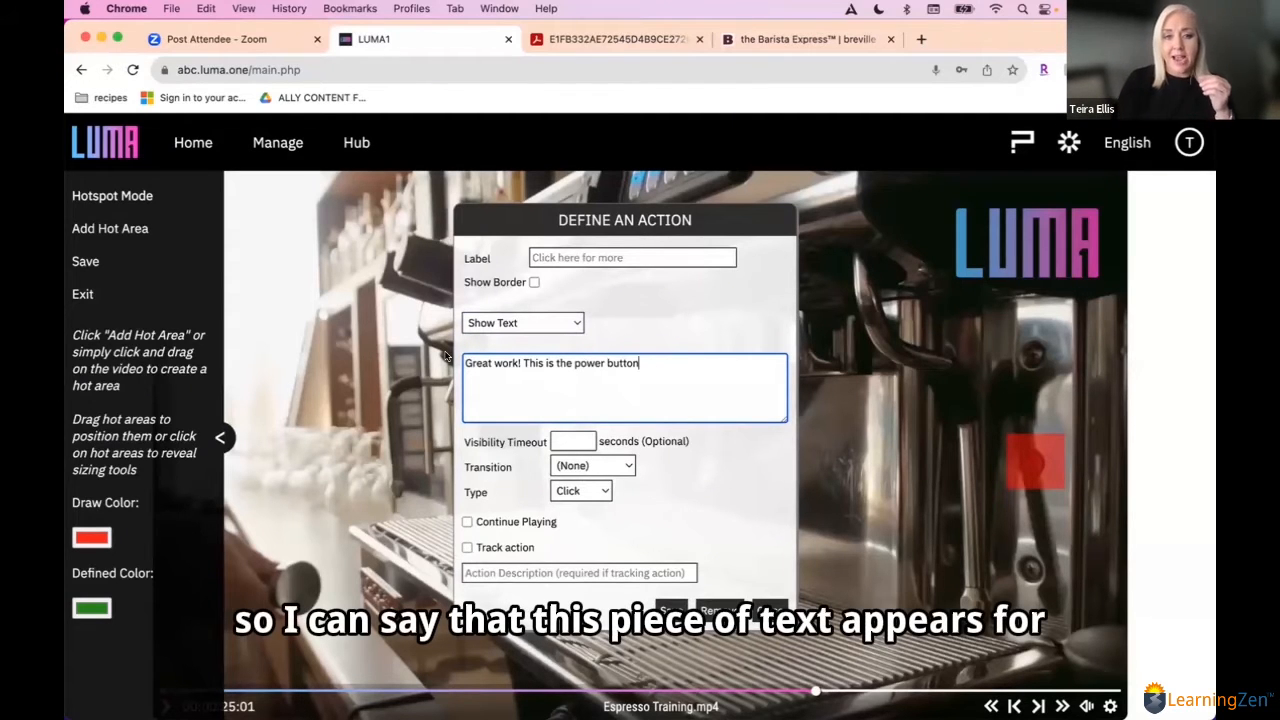
Step: Set the text action's visibility timeout to 3 seconds, transition to Spin and type to Click, and save the action
left_click_drag(640, 364, 445, 356)
left_click(570, 441)
type("3")
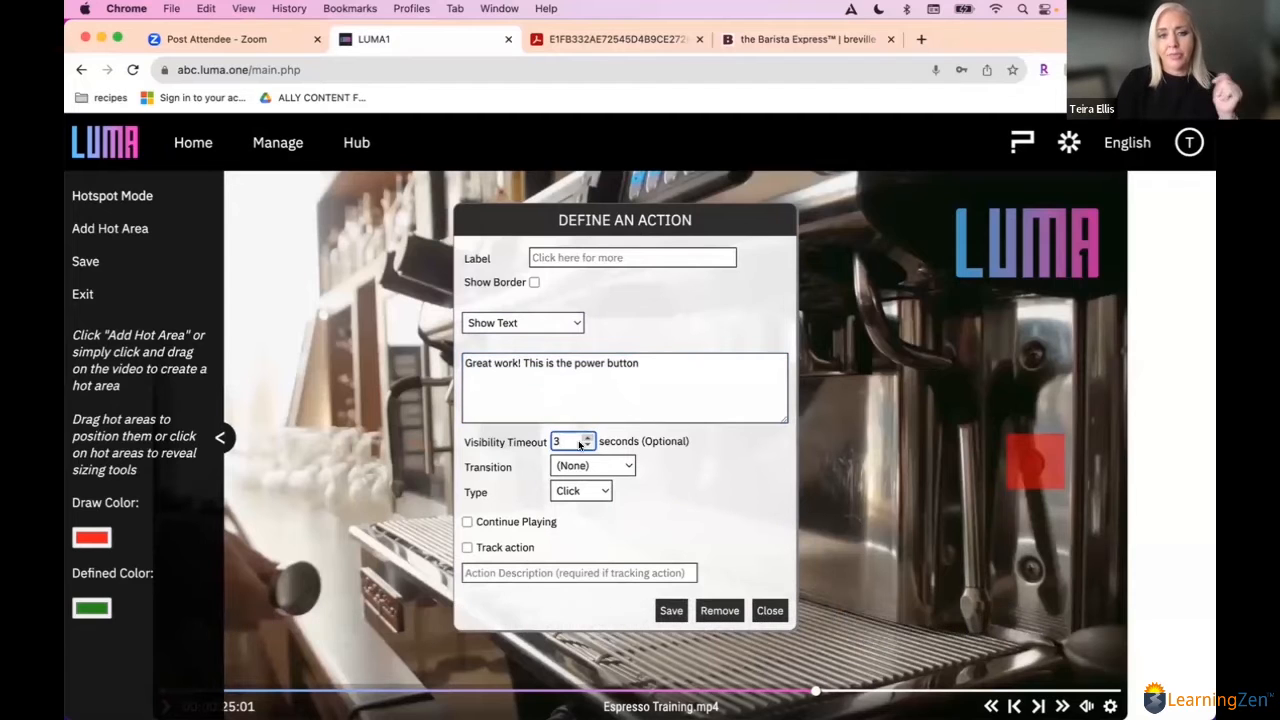
left_click(567, 467)
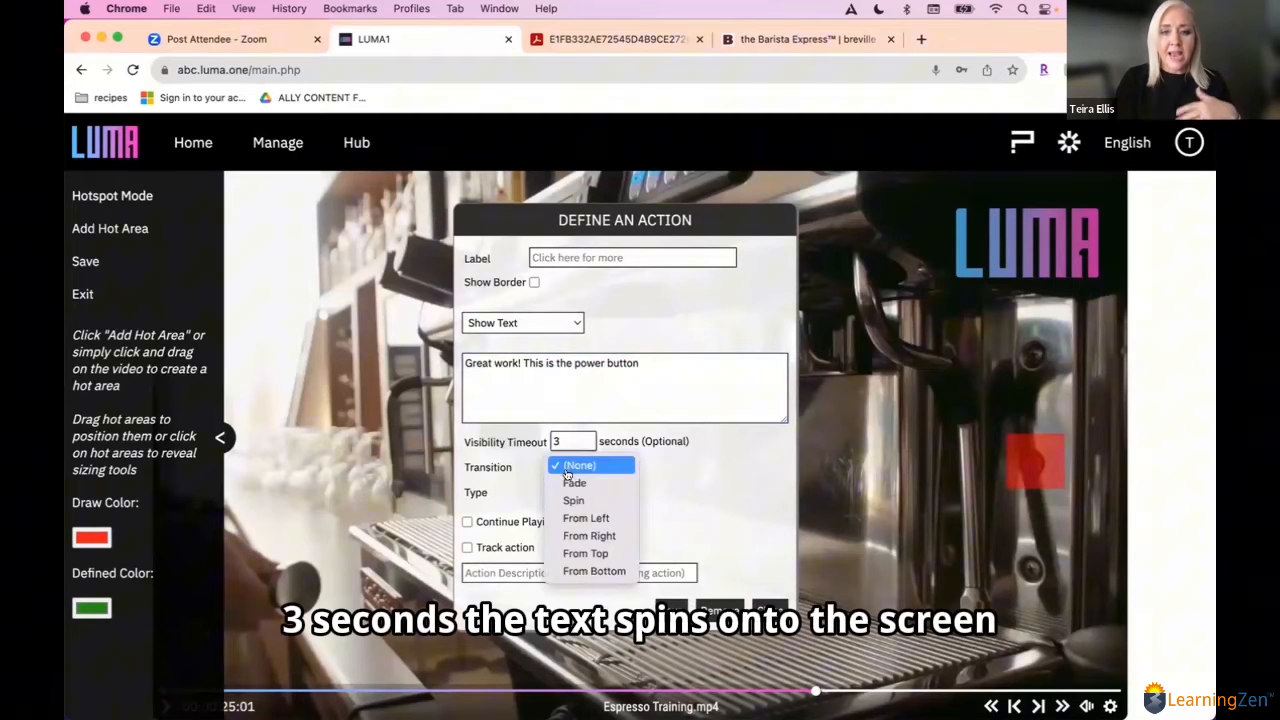
left_click(577, 499)
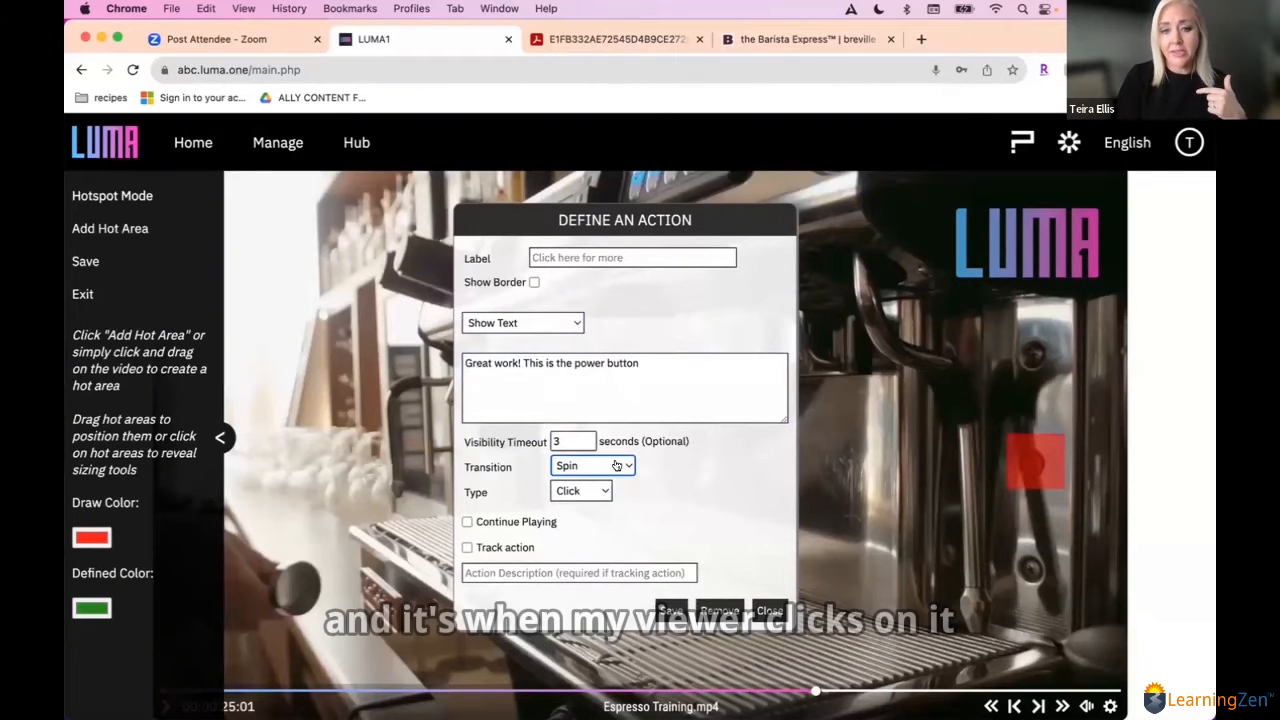
left_click(596, 491)
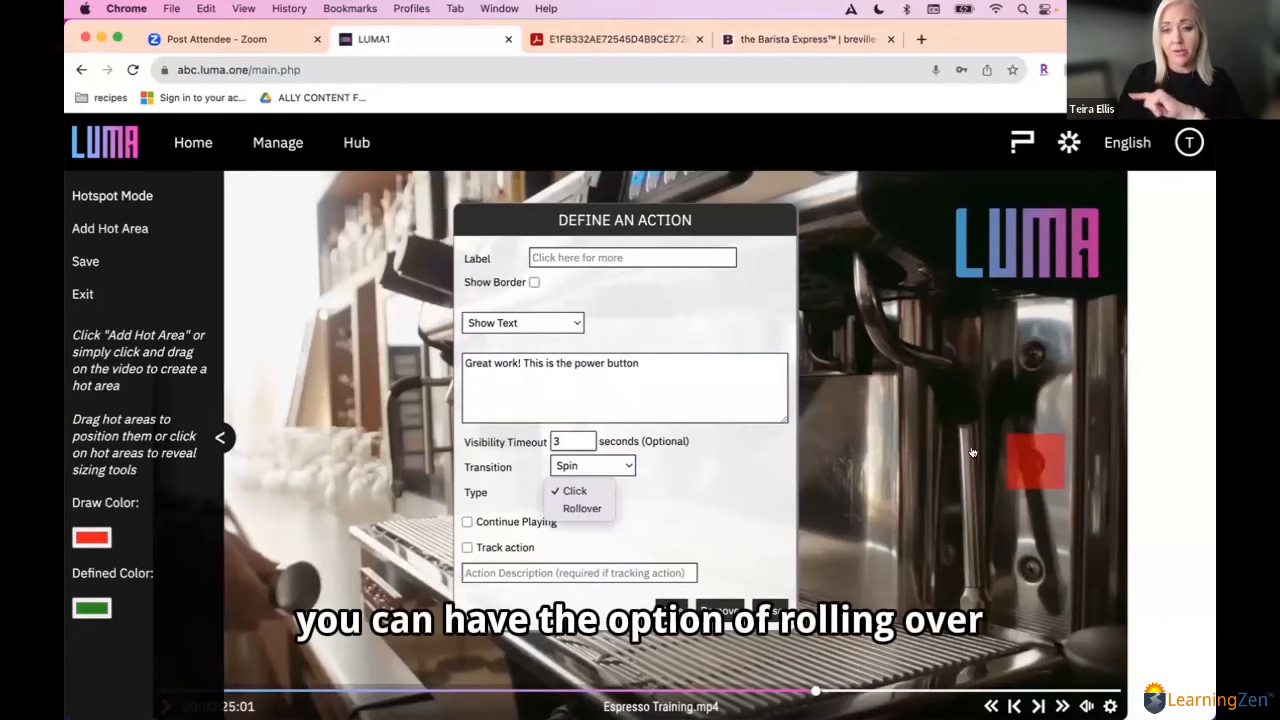
left_click(575, 492)
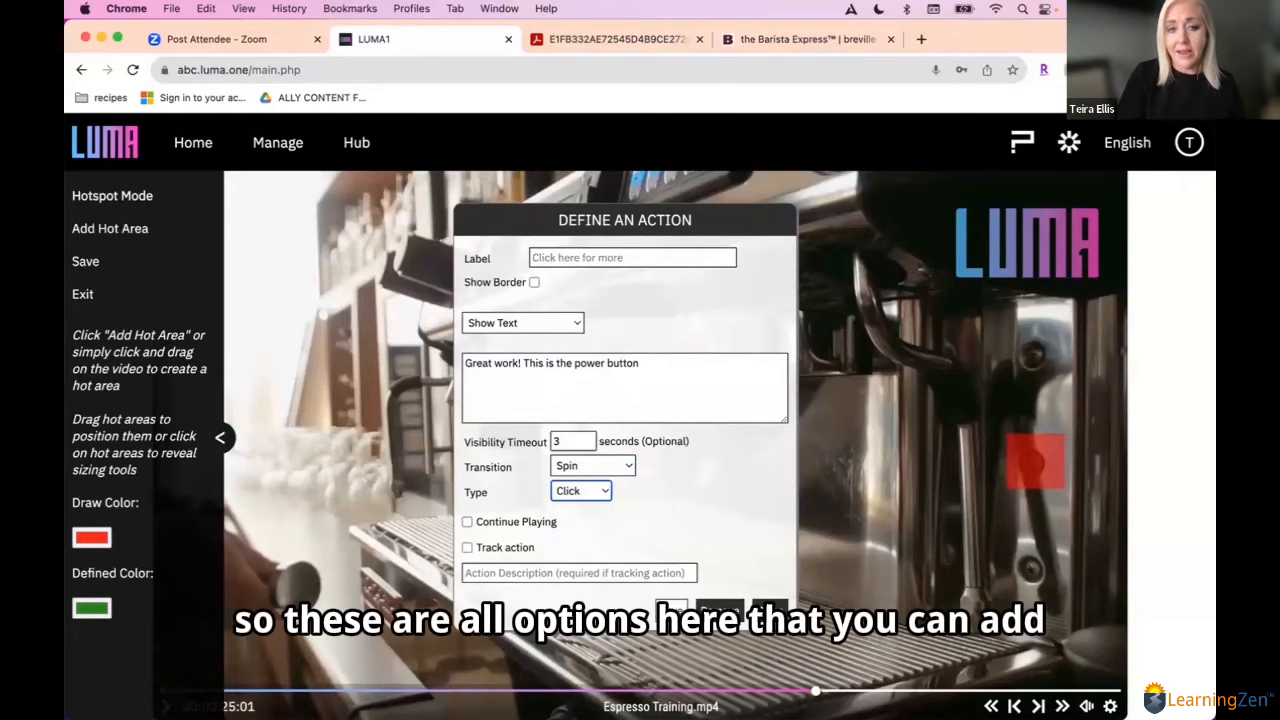
left_click(672, 611)
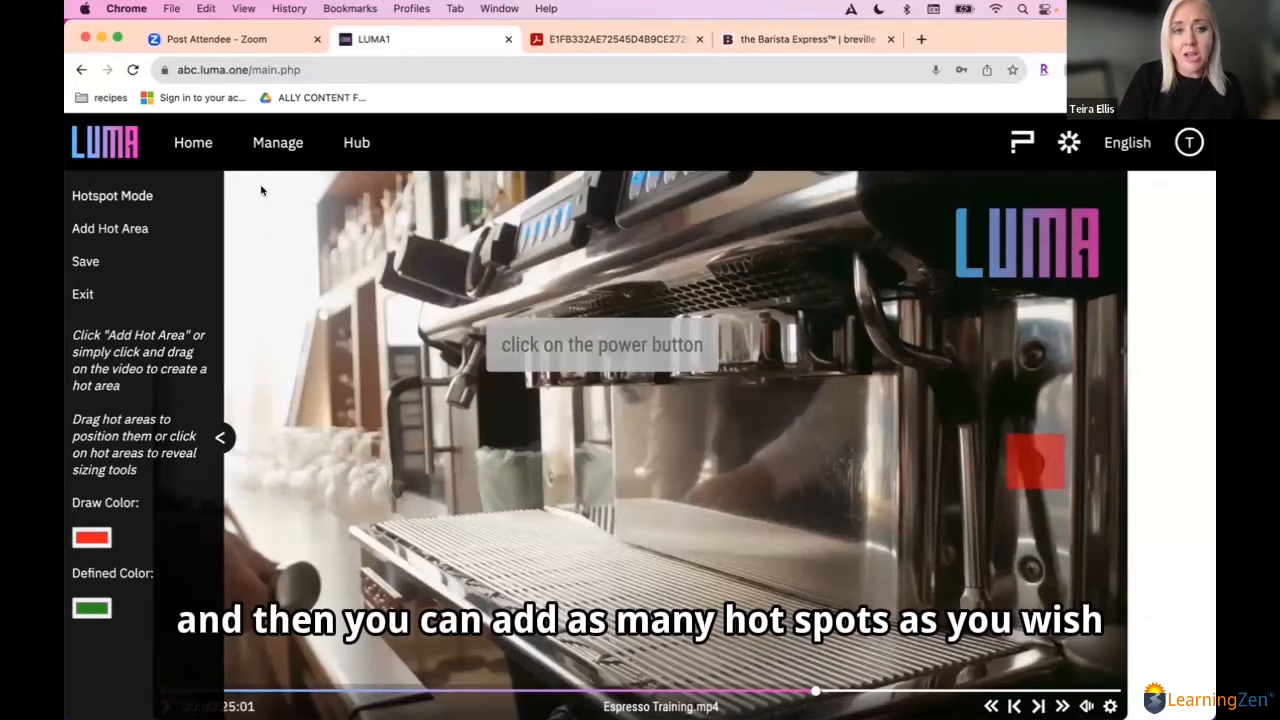
Step: Draw a large hot area over most of the frame beside the power button and save its Show Text action "Oops, try again, this is not the power button."
left_click_drag(241, 181, 943, 677)
double_click(752, 551)
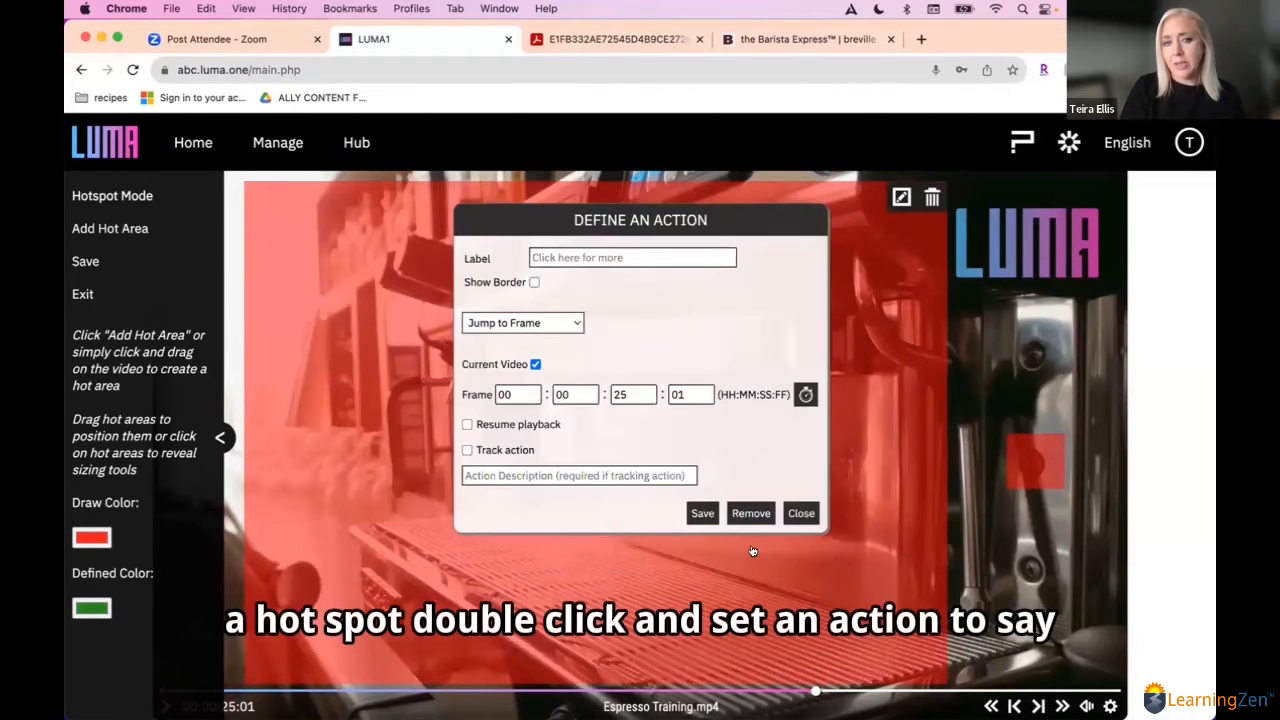
left_click(517, 322)
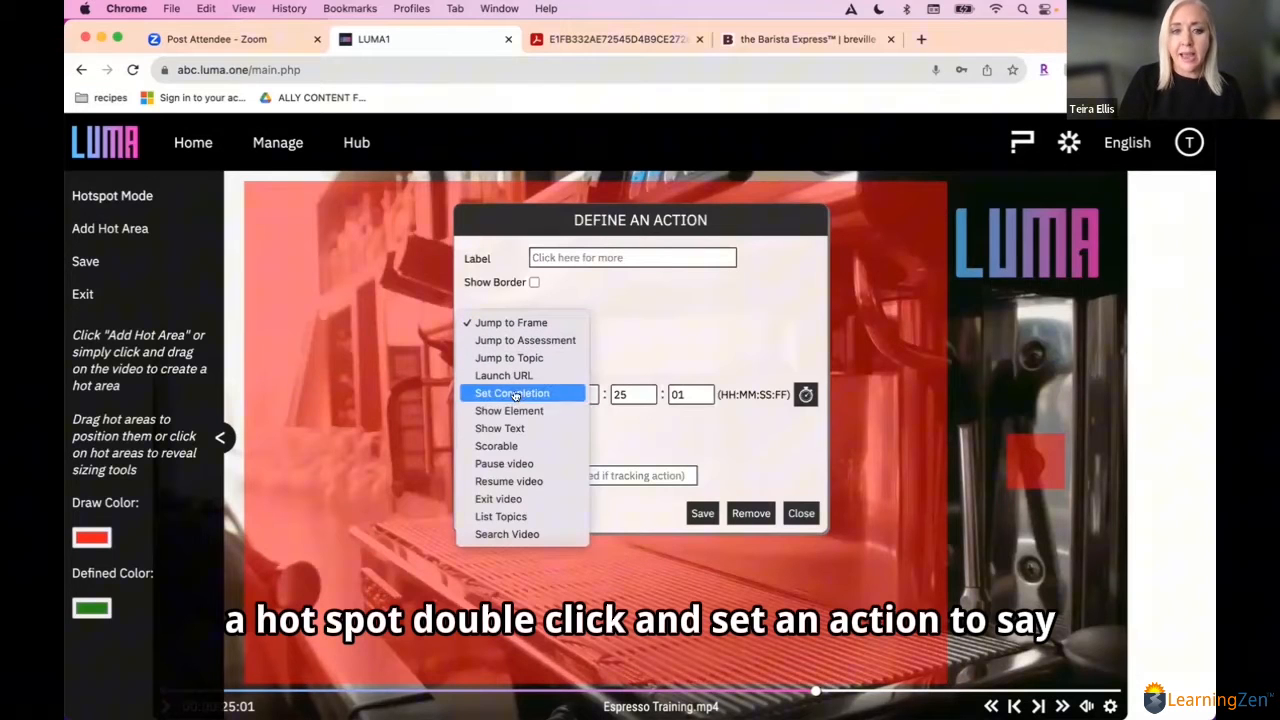
left_click(515, 427)
left_click(536, 385)
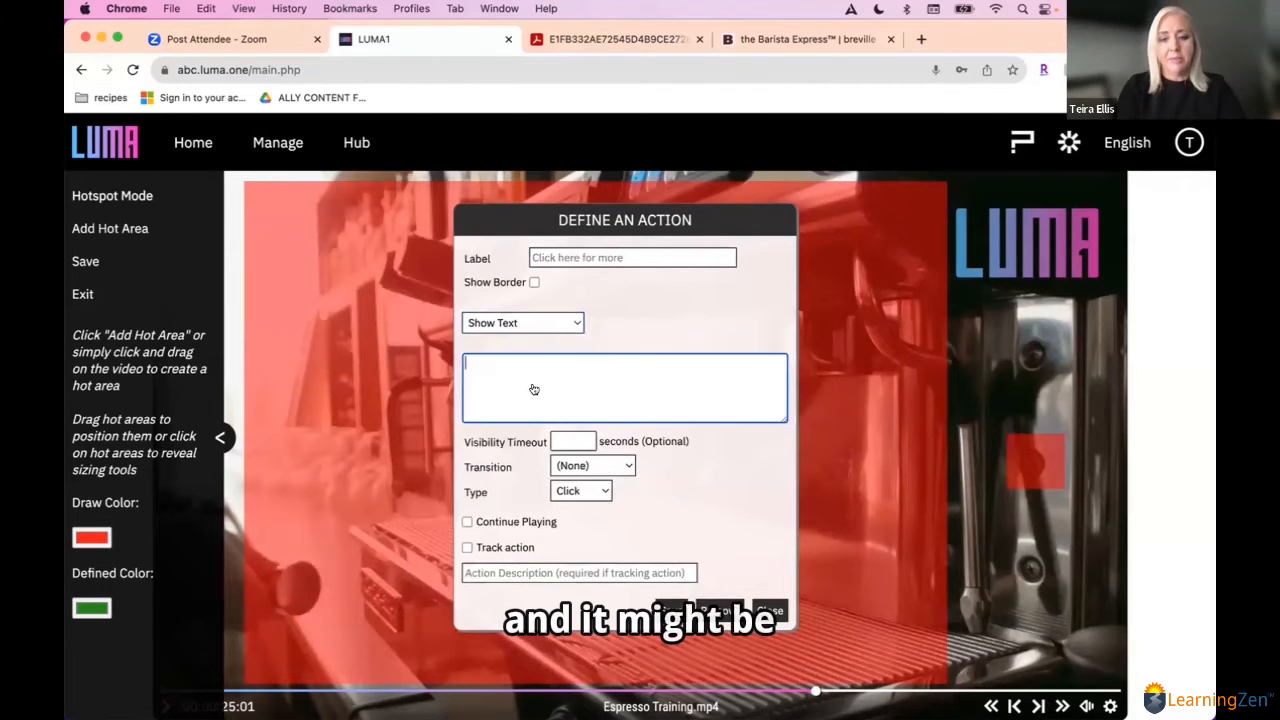
type("Ooop")
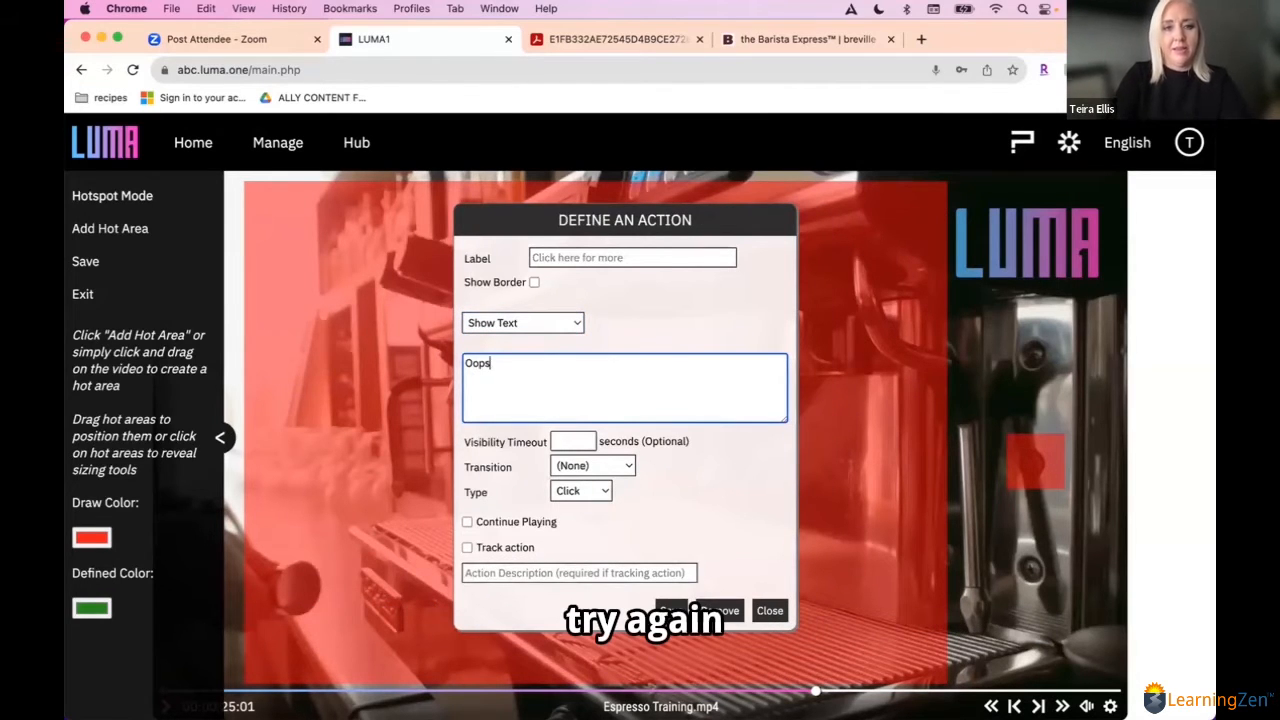
type("s, try again, ")
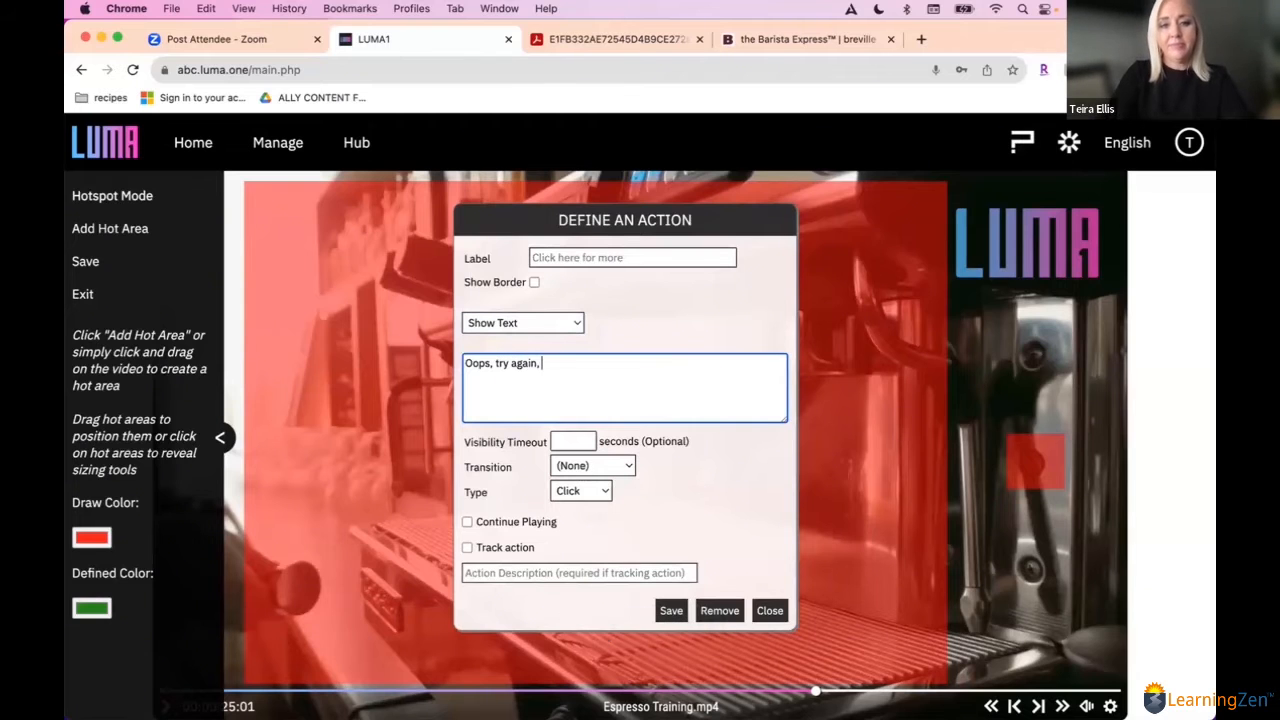
type("this is not the power button.")
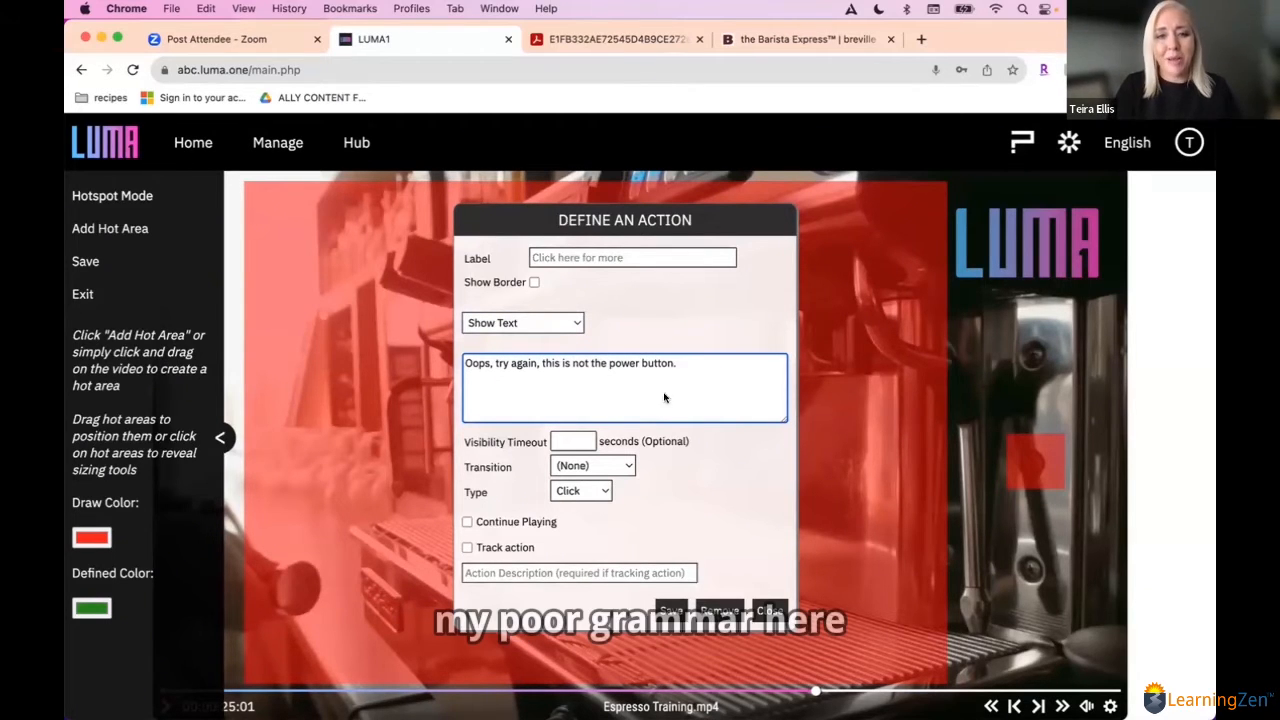
left_click(668, 609)
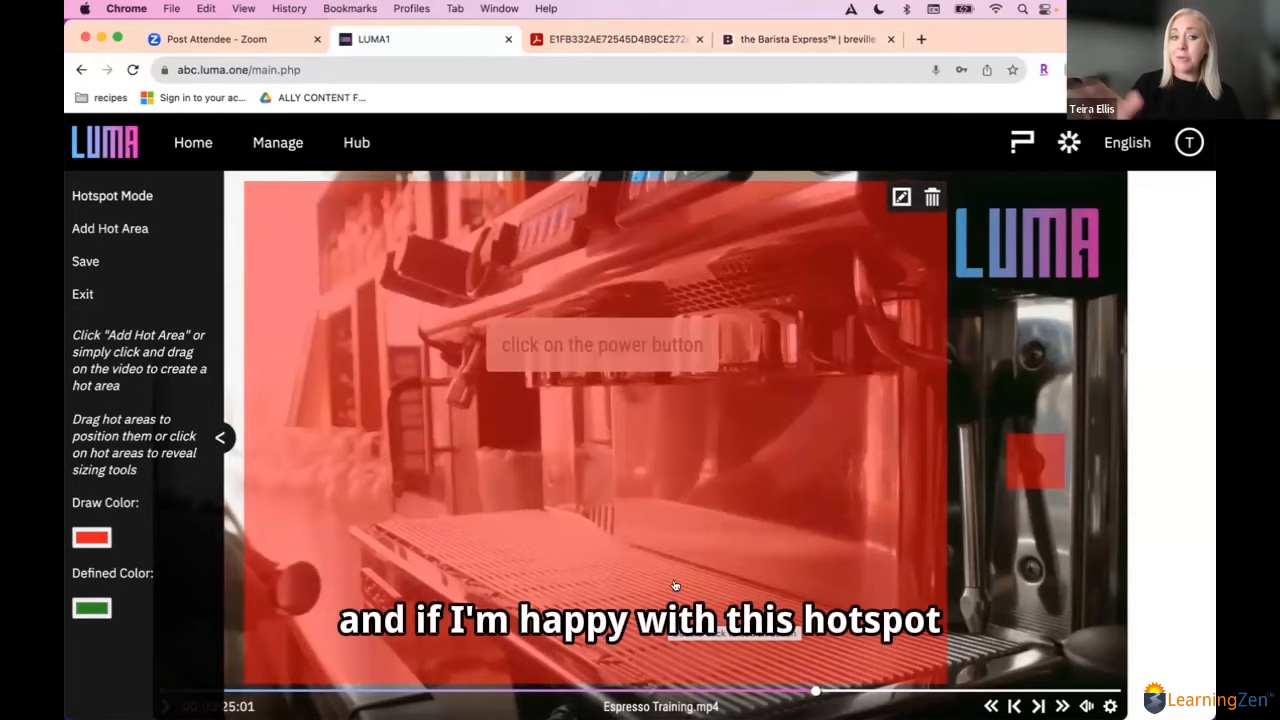
Step: Save the two hot areas, close the hotspot settings, and save the espresso video's changes
left_click(86, 261)
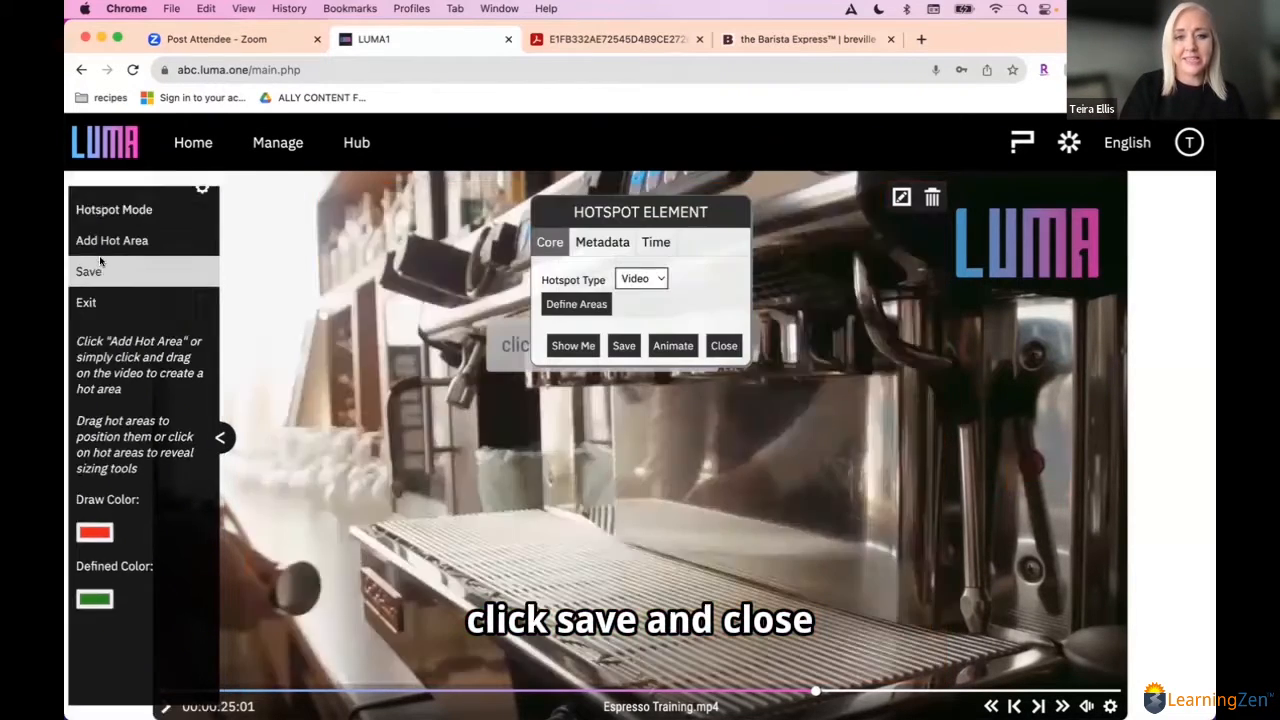
left_click(724, 345)
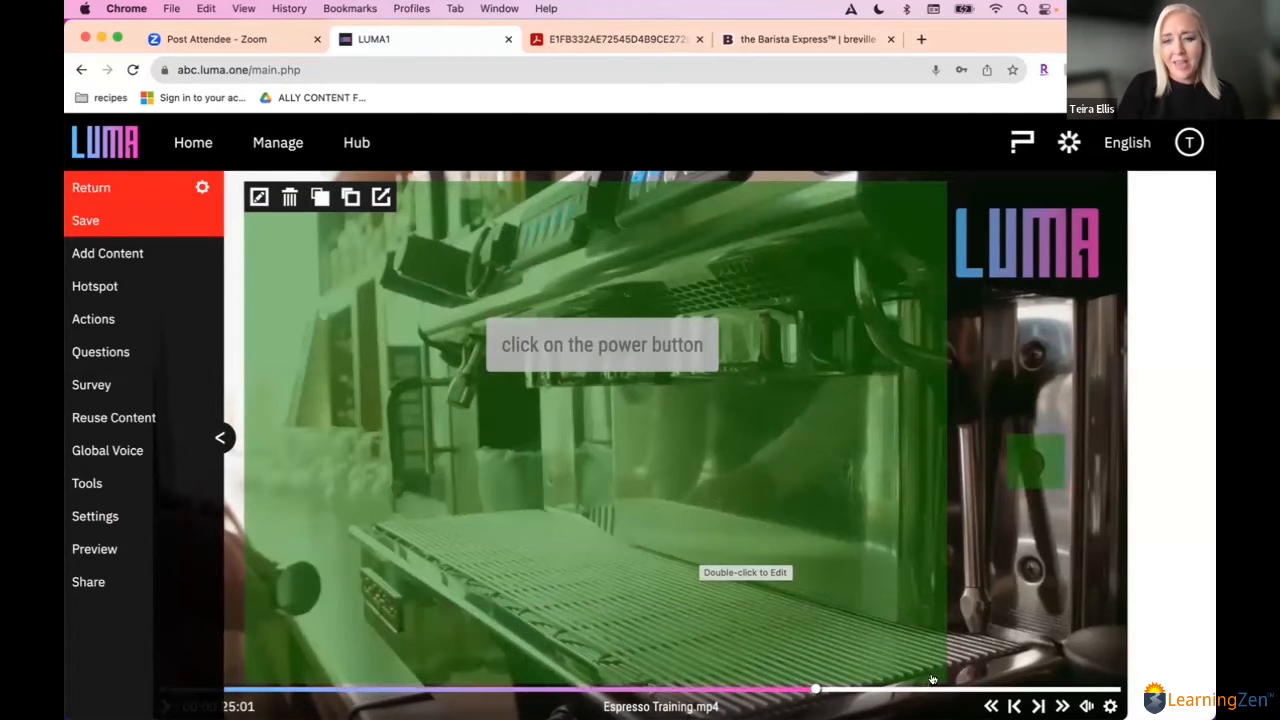
left_click(983, 688)
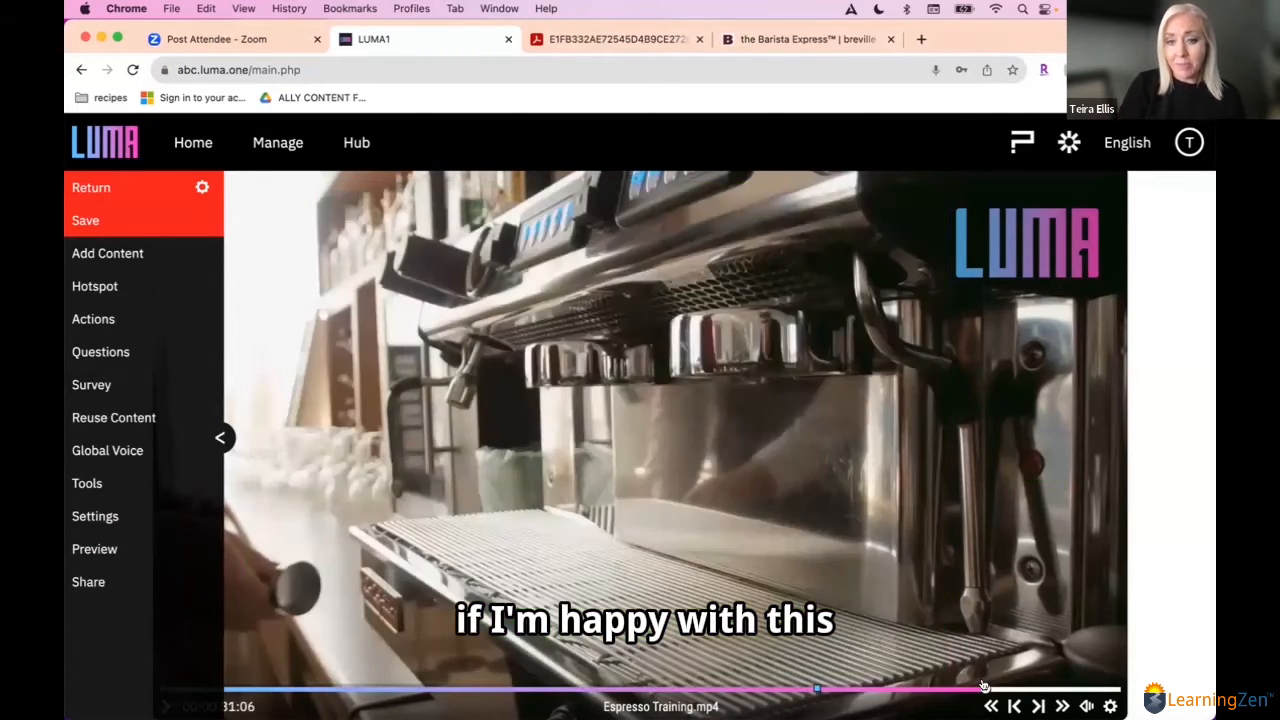
left_click(818, 689)
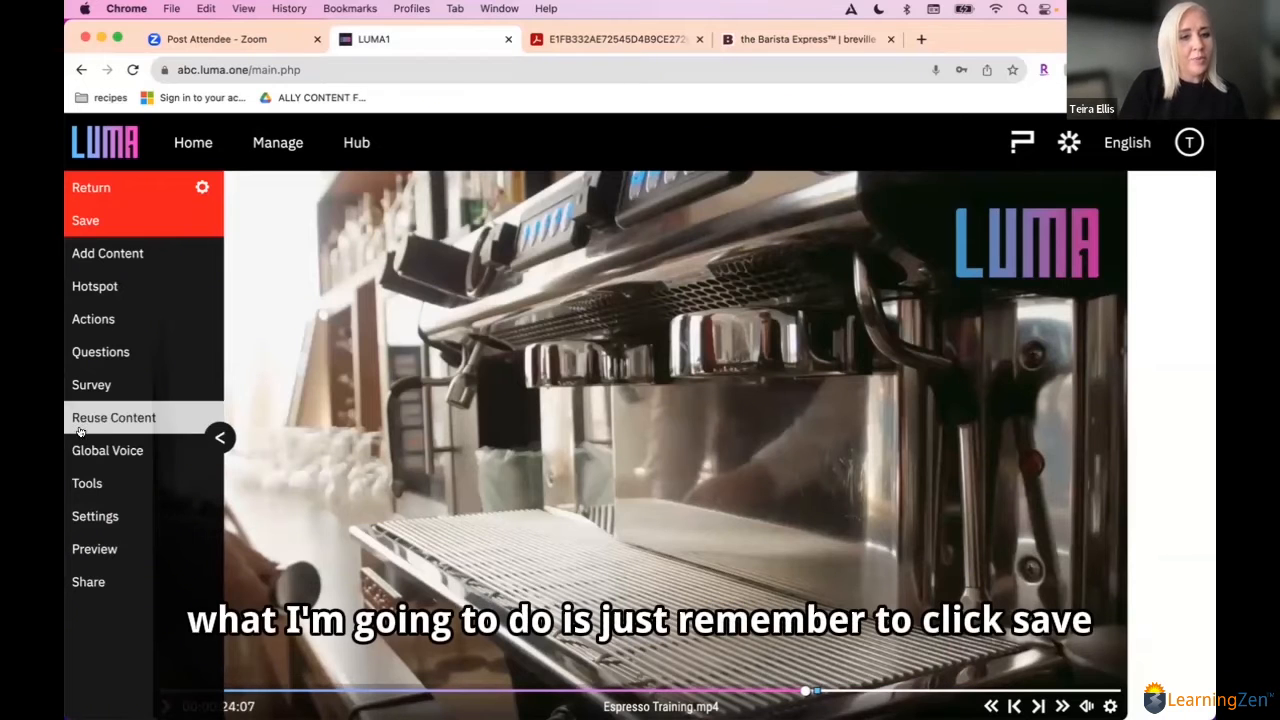
left_click(98, 221)
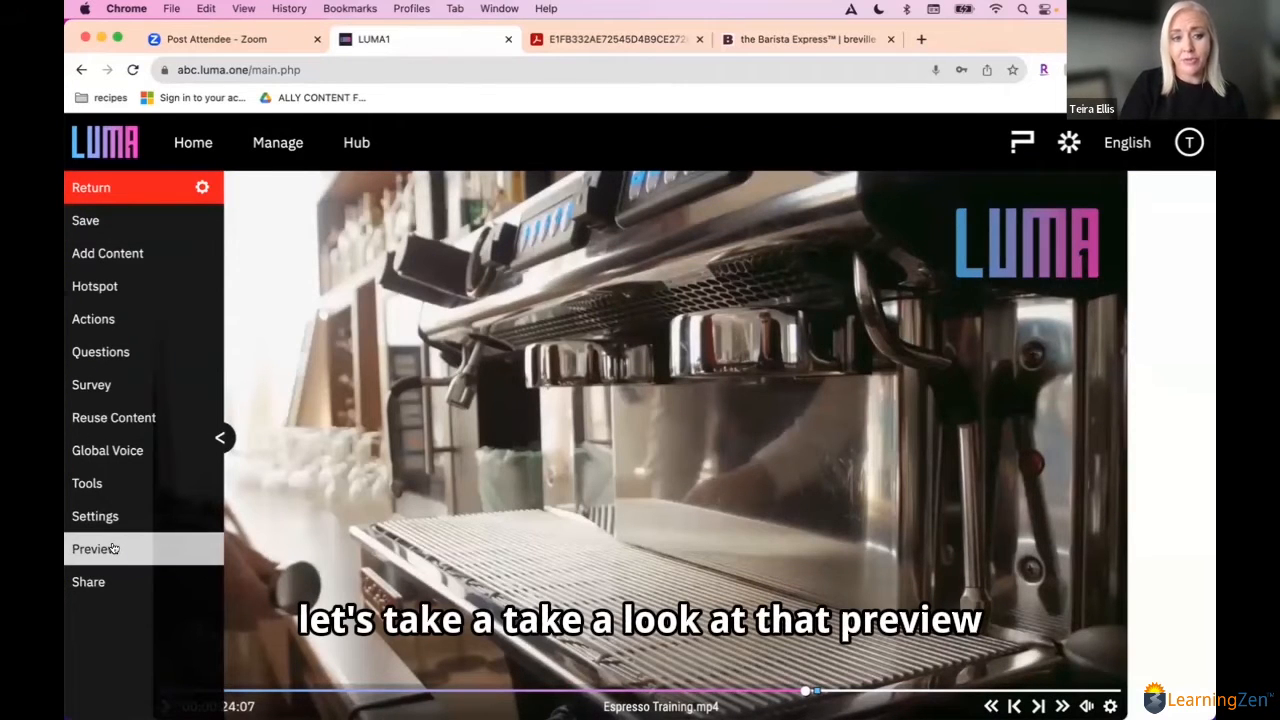
Step: Preview the espresso video, test the logo's link to the LUMA1 website while it plays, and return to the preview
left_click(113, 549)
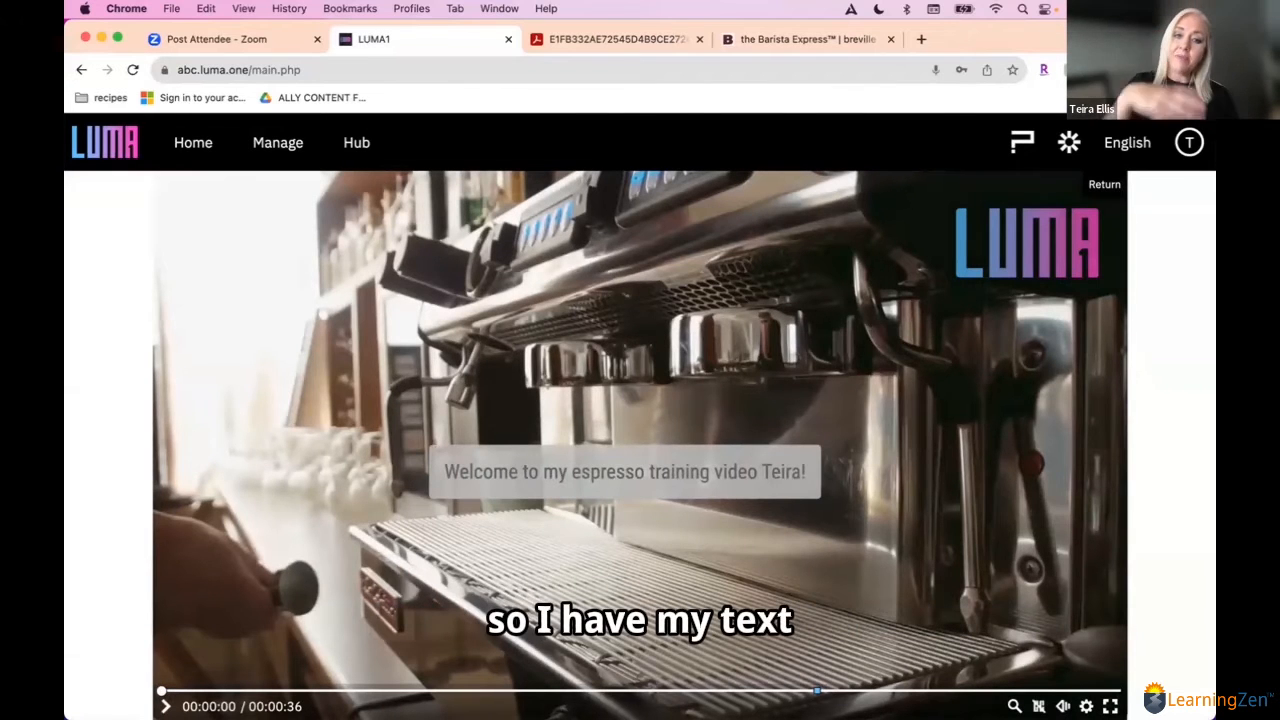
left_click(166, 706)
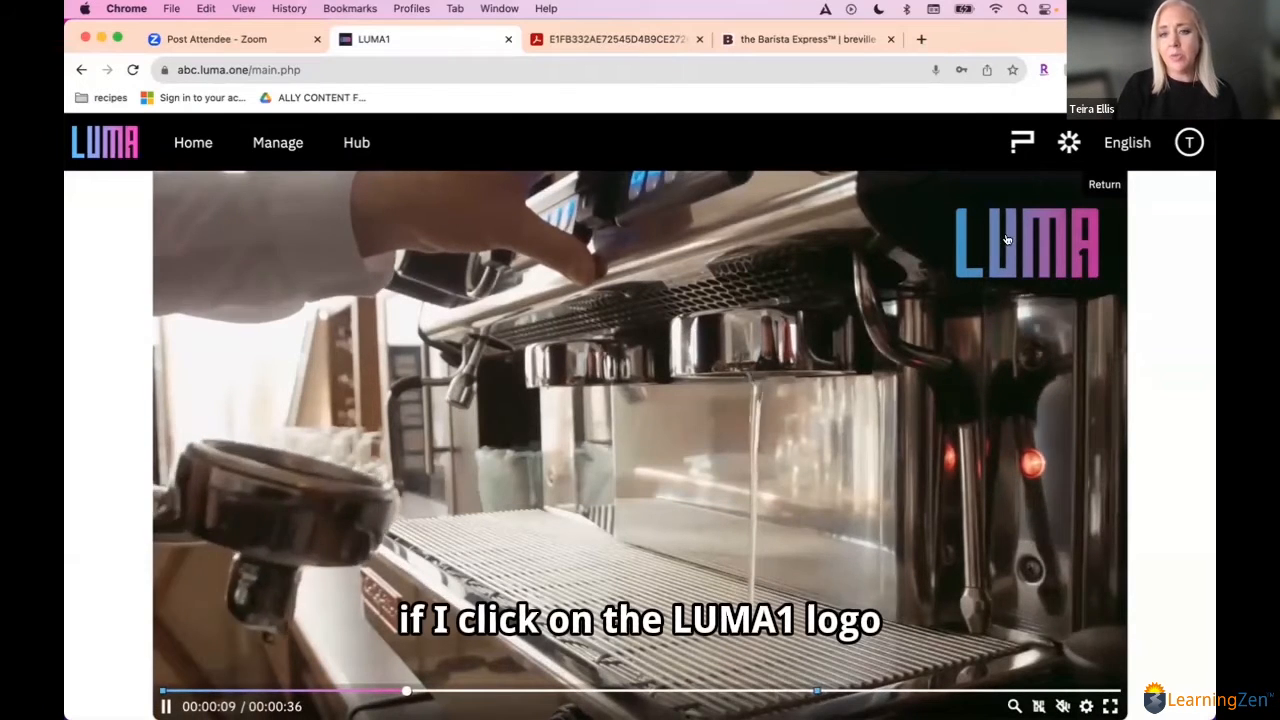
left_click(1007, 240)
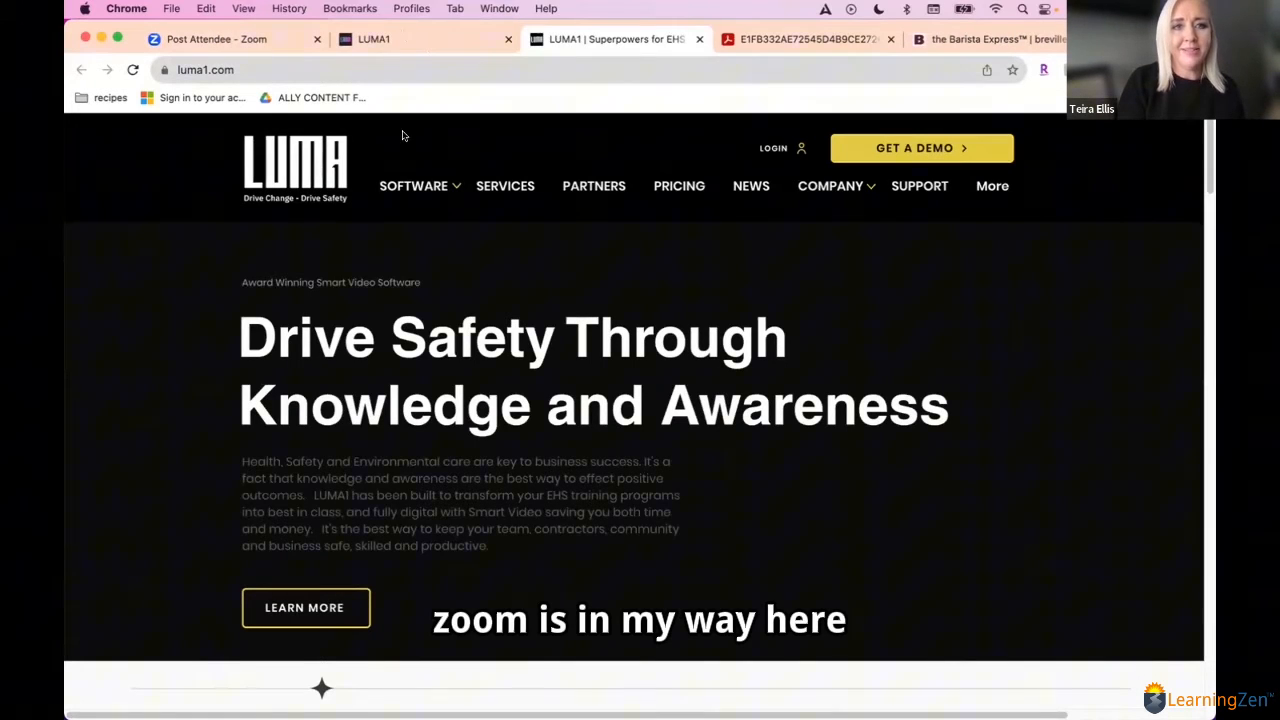
left_click(403, 40)
key("space")
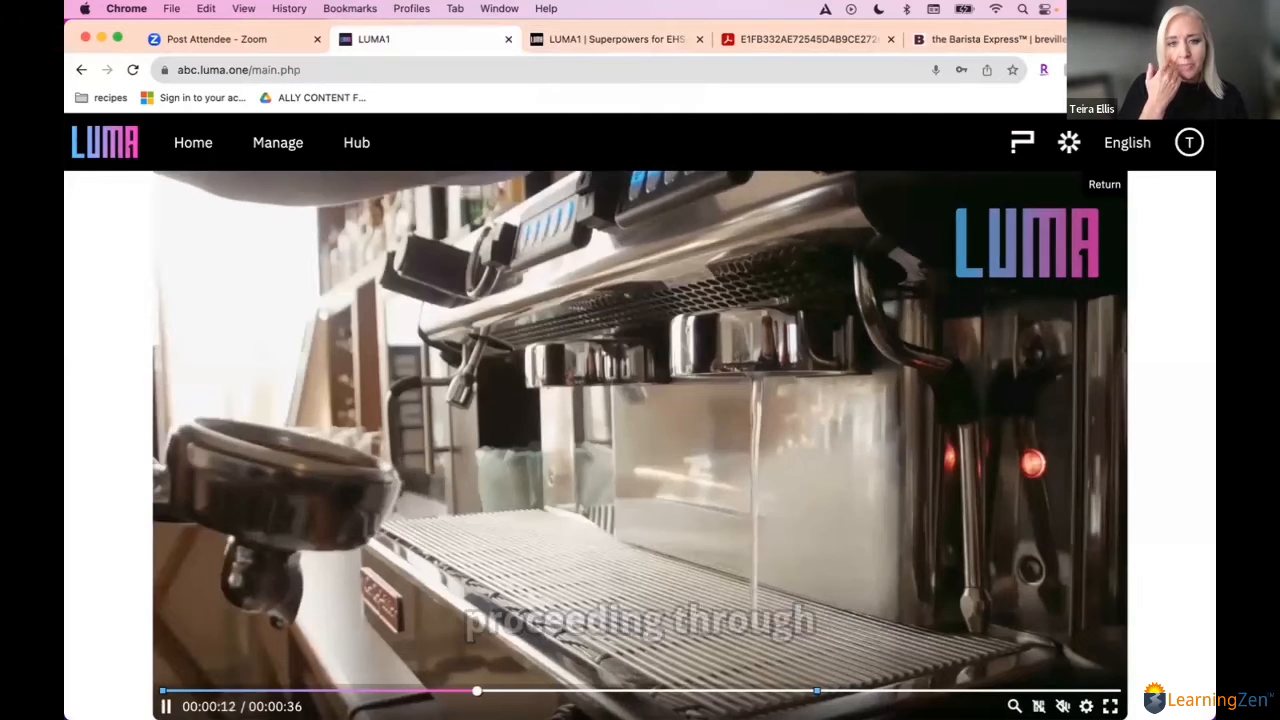
Step: Jump the preview to the hotspot at 00:00:25, test the wrong area and the power button area, and return to the editor
left_click(815, 690)
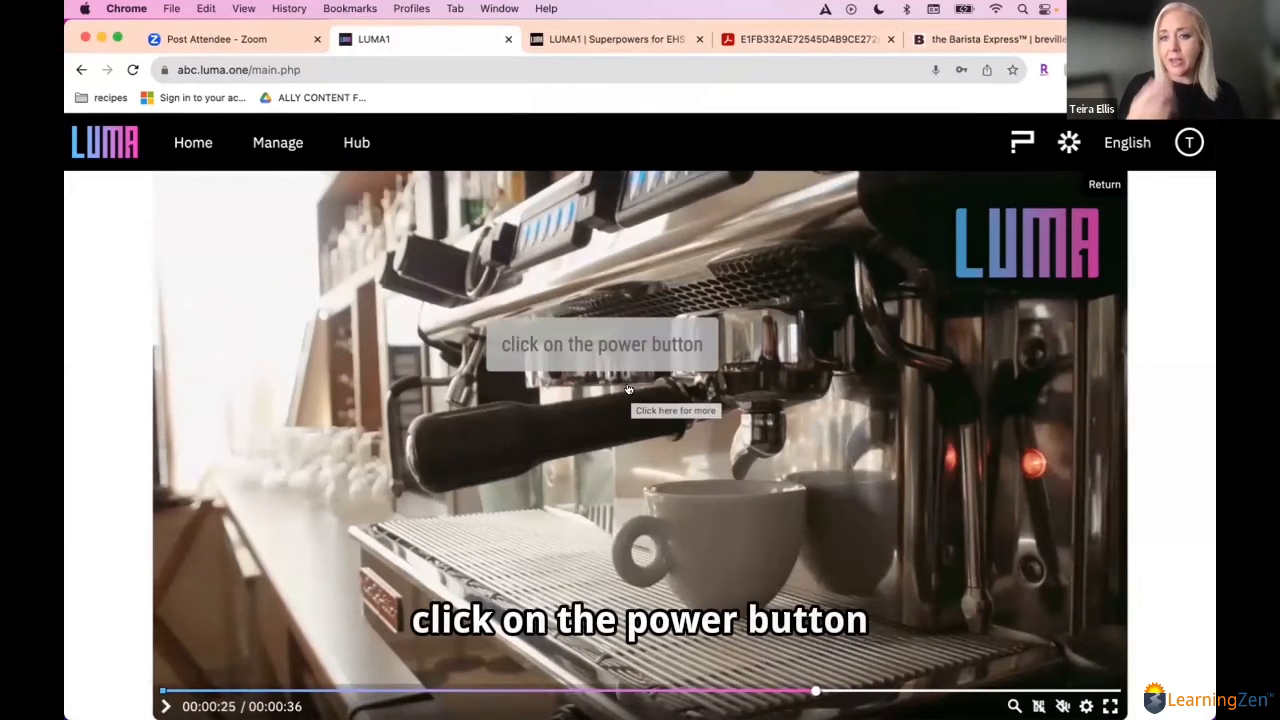
left_click(384, 524)
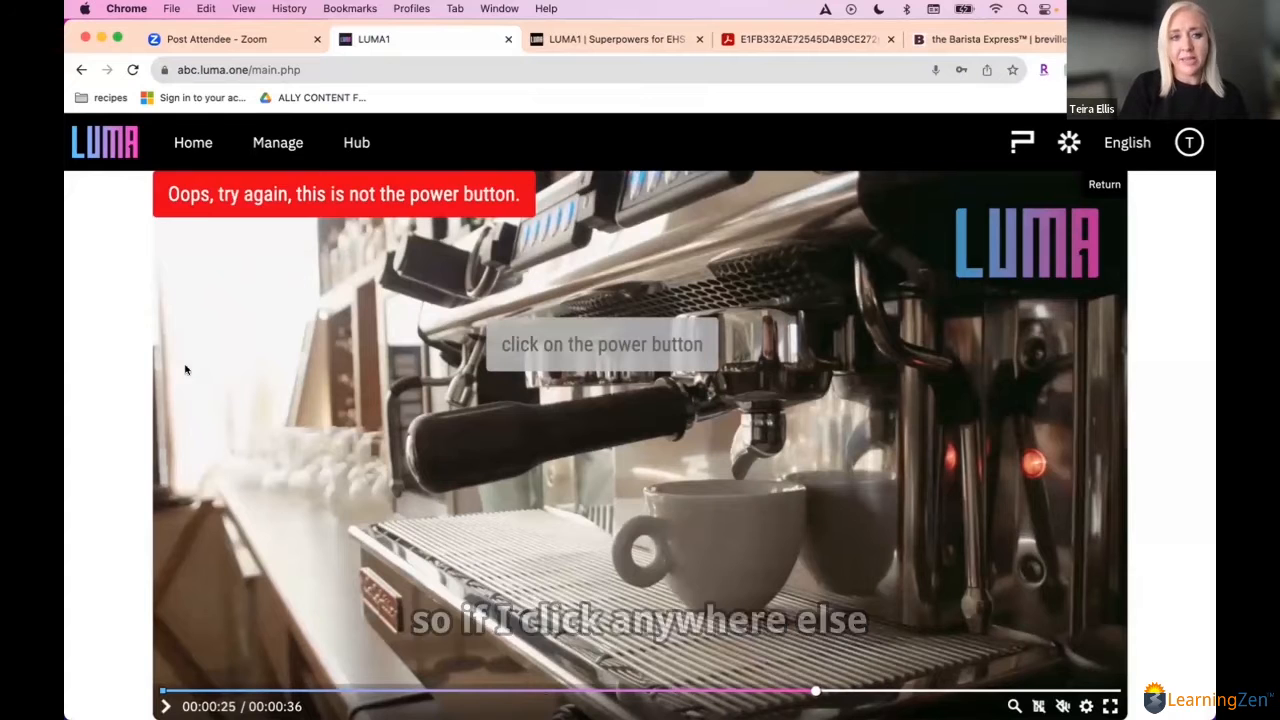
left_click(1059, 460)
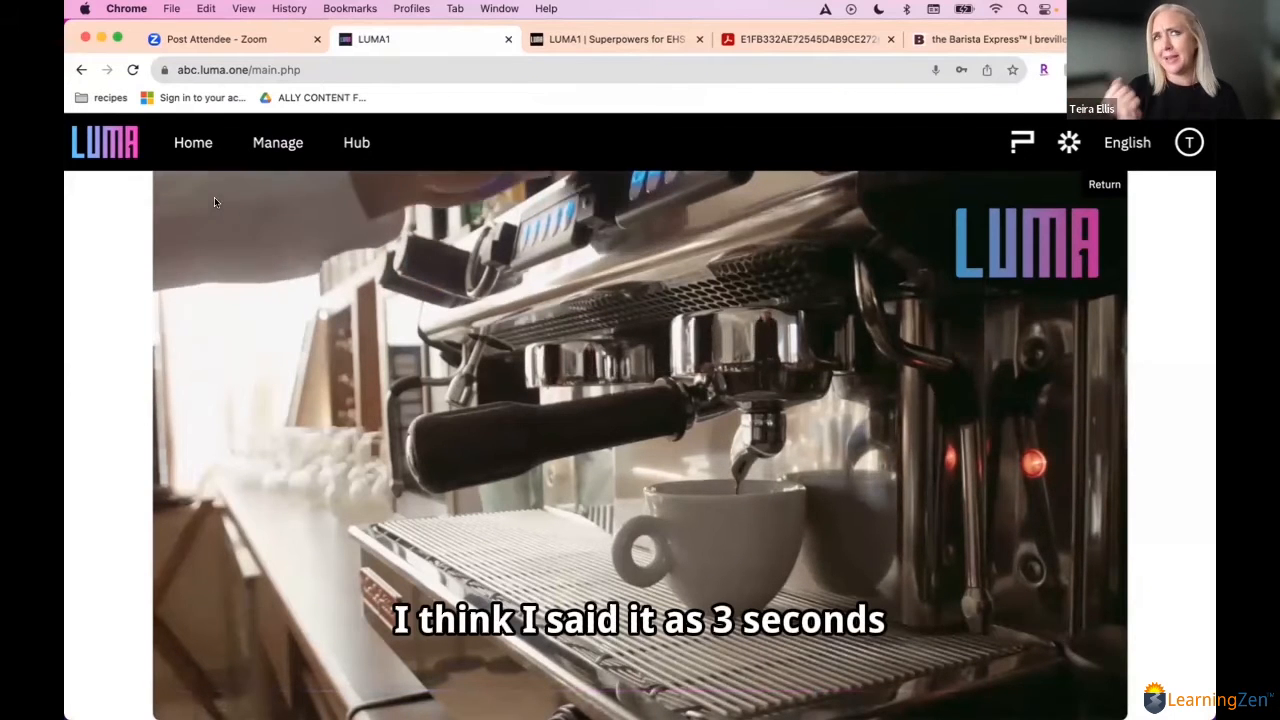
left_click(1102, 186)
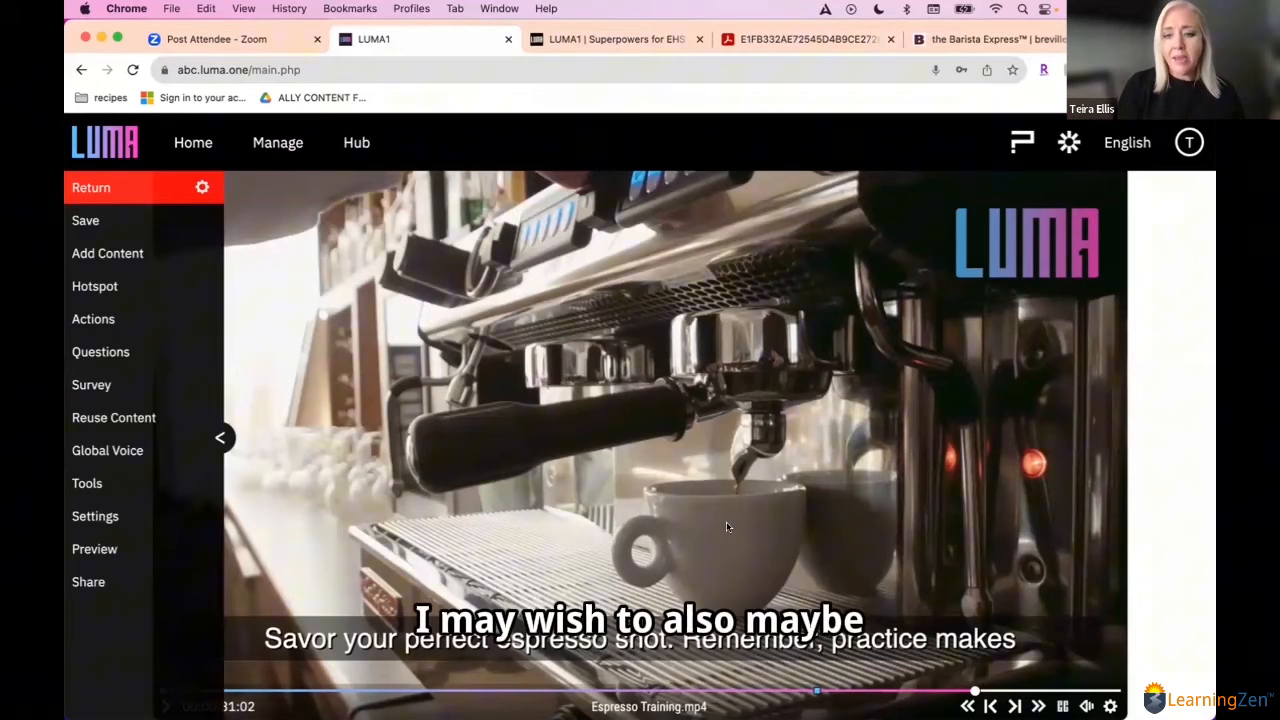
Step: Jump to the end of the espresso video and back to about 00:00:04, and play briefly to check the captions
left_click(1113, 689)
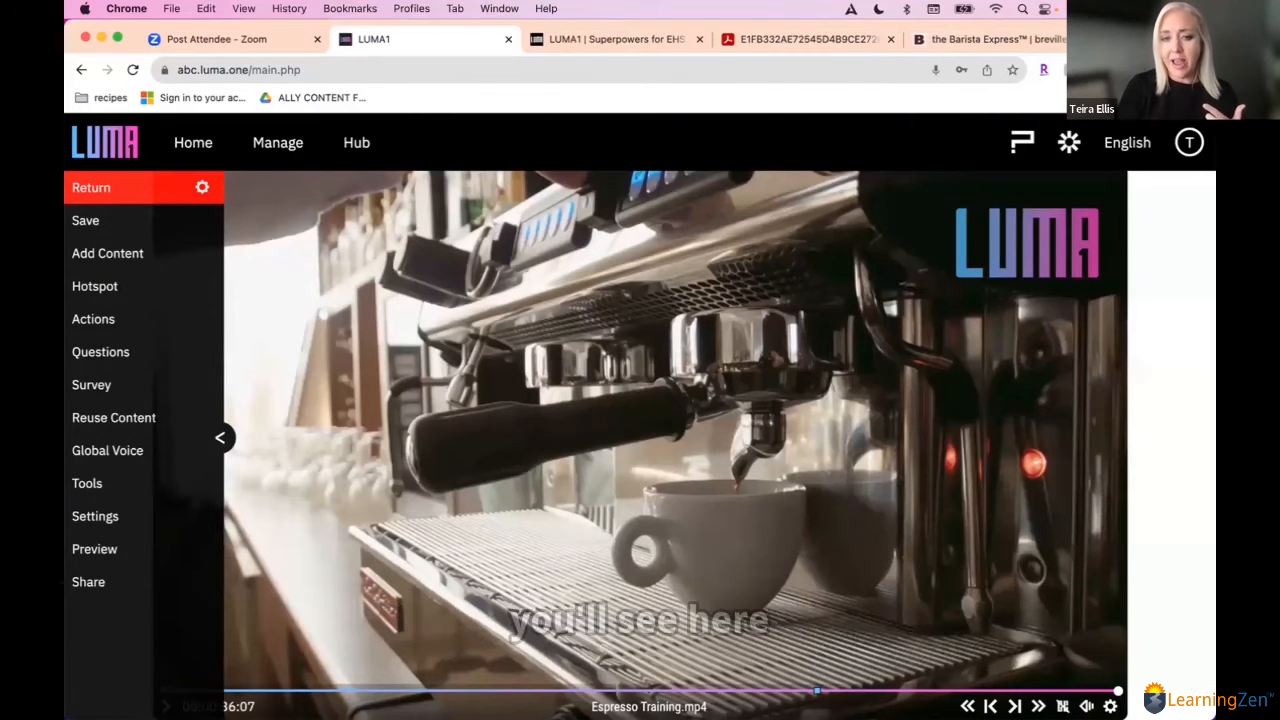
left_click(284, 691)
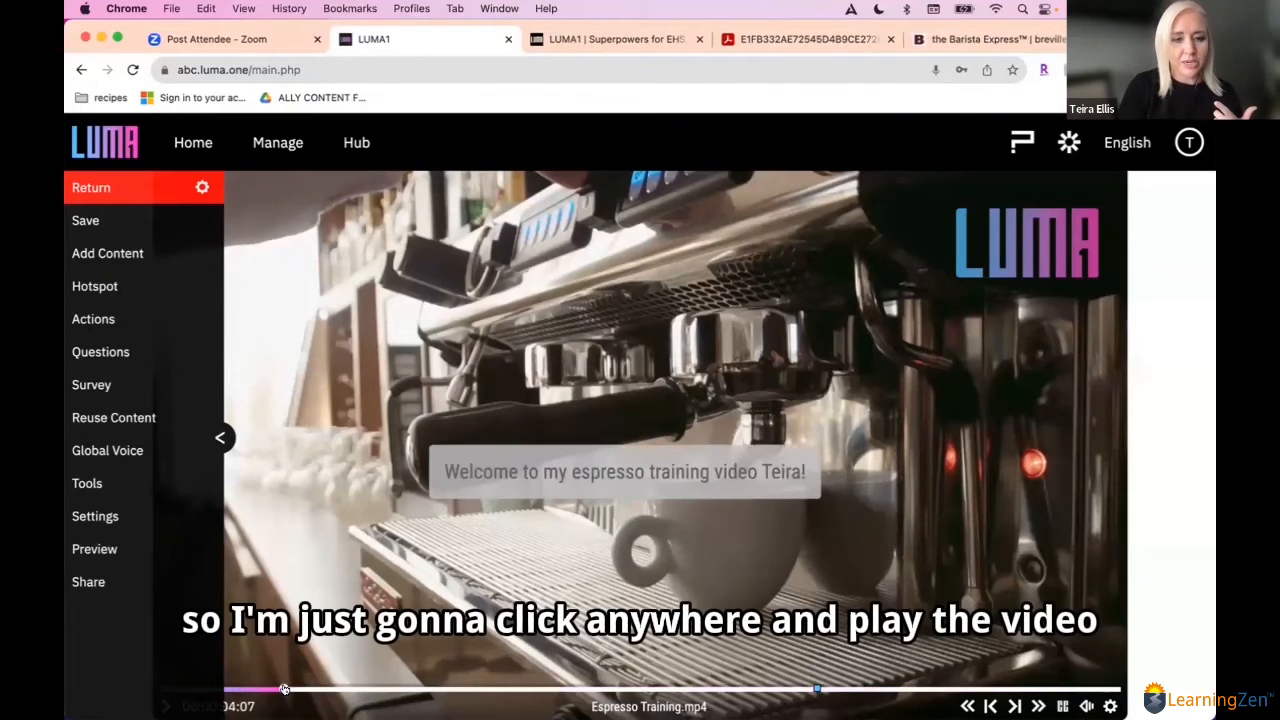
left_click(221, 437)
key("space")
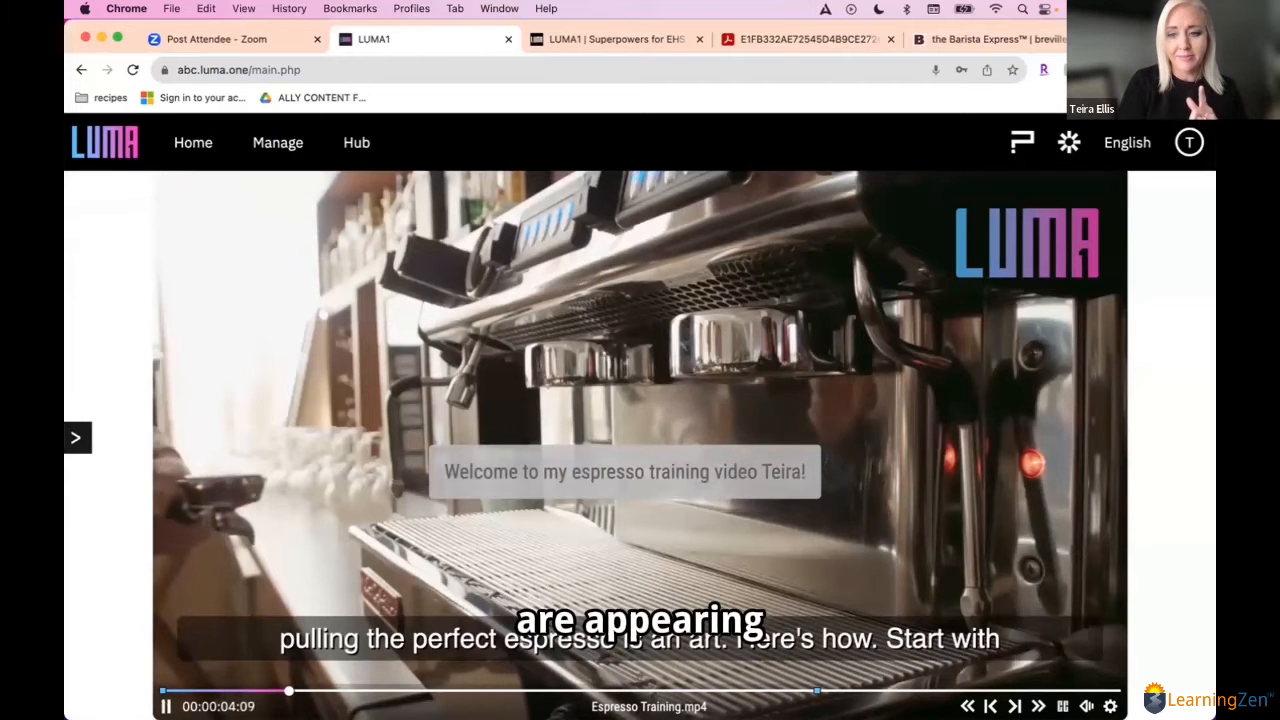
left_click(76, 437)
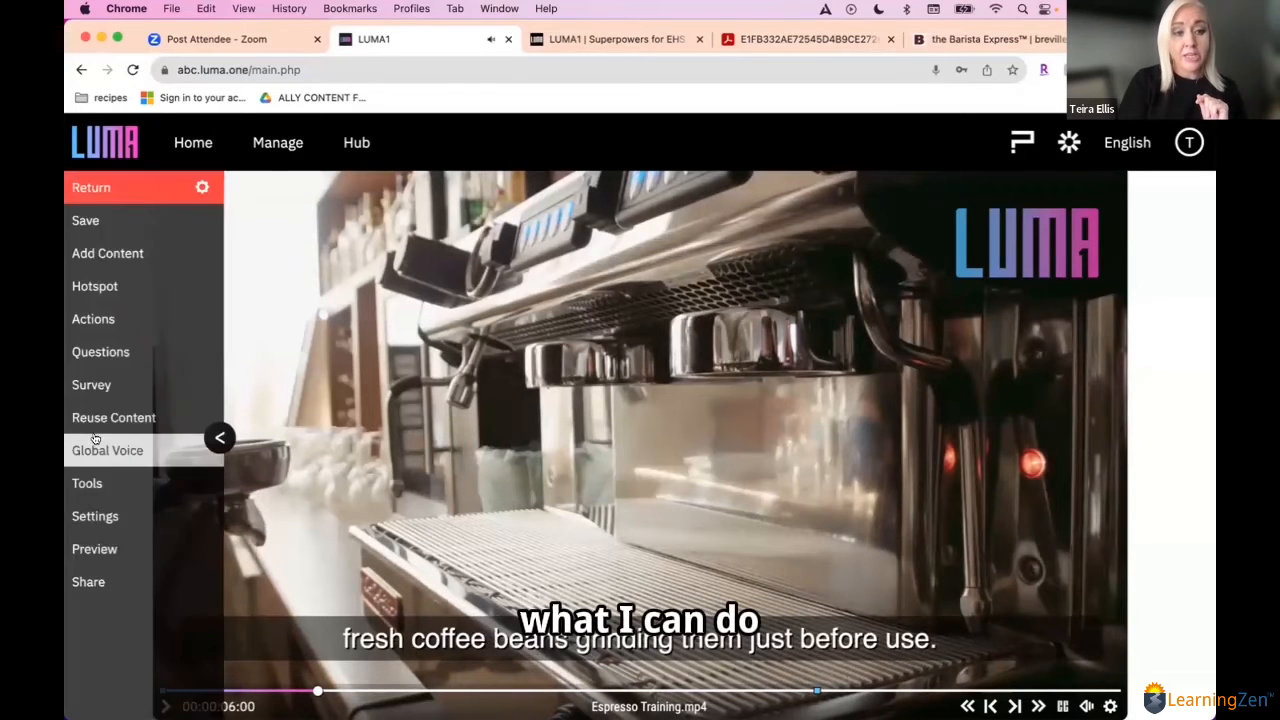
Step: Open the video's transcript for editing and change the third line to "Measure 18-20 grams of coffee grounds for a double shot!"
left_click(143, 484)
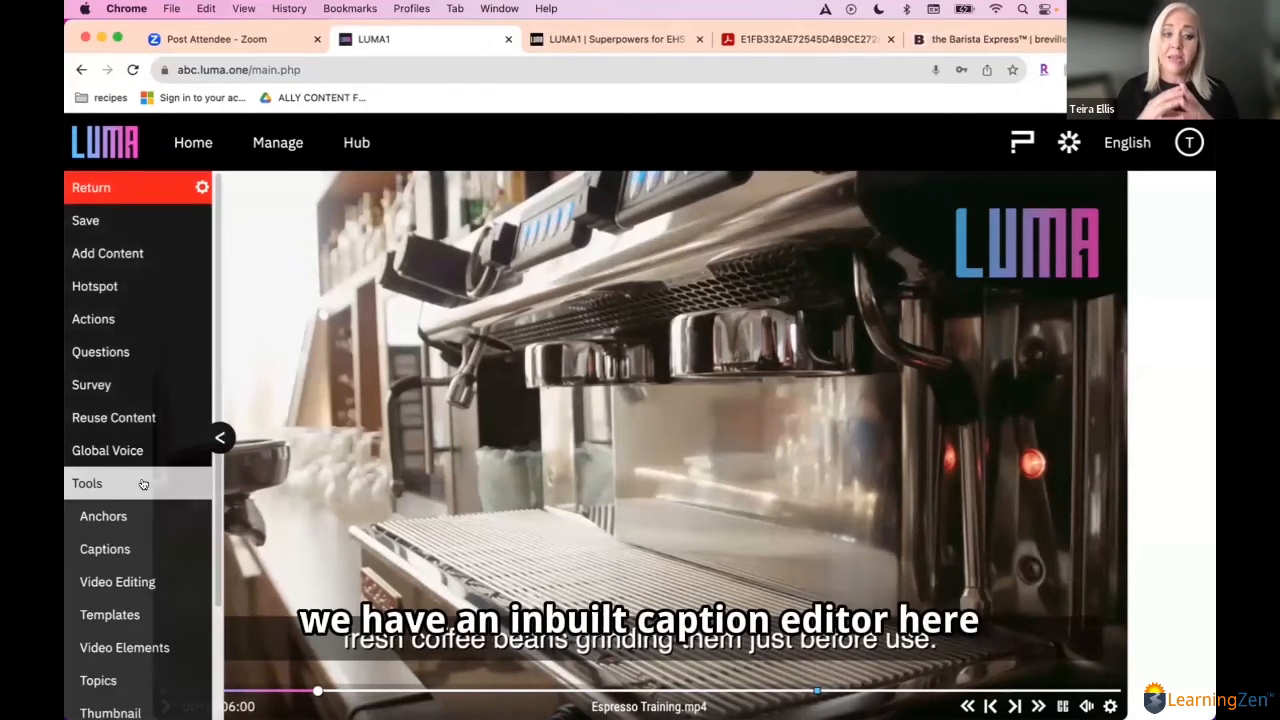
left_click(118, 549)
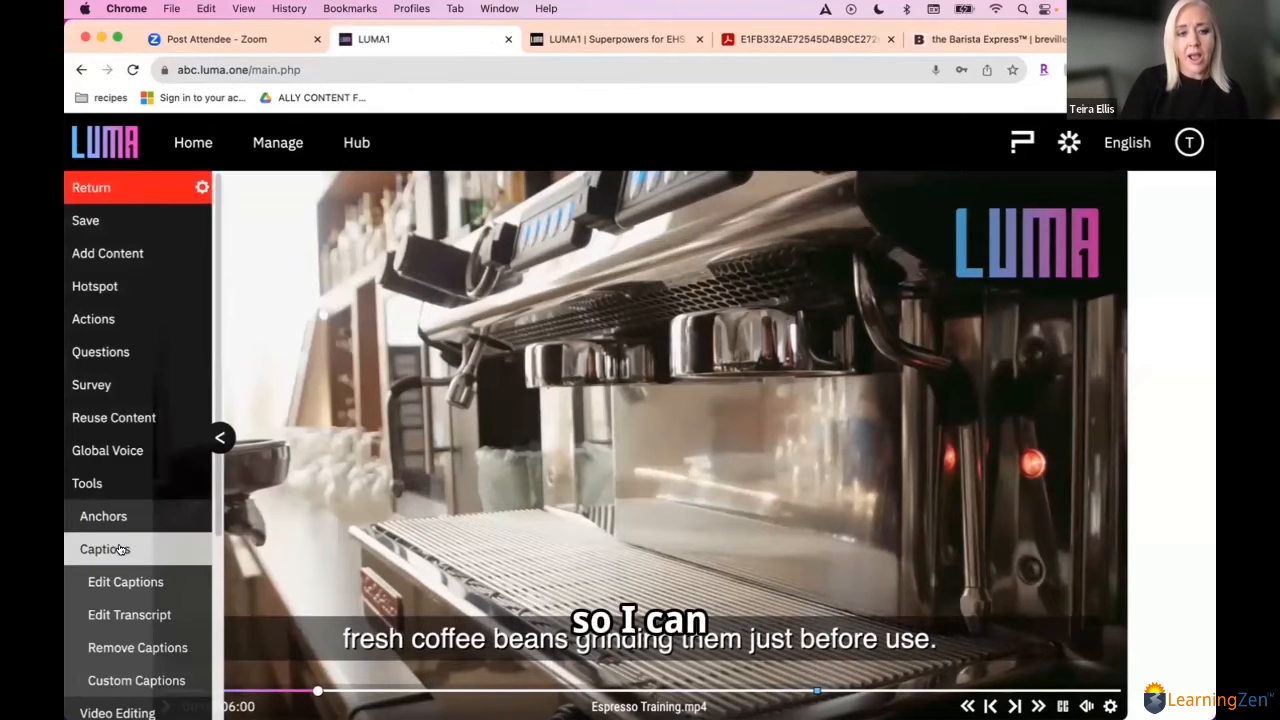
left_click(120, 616)
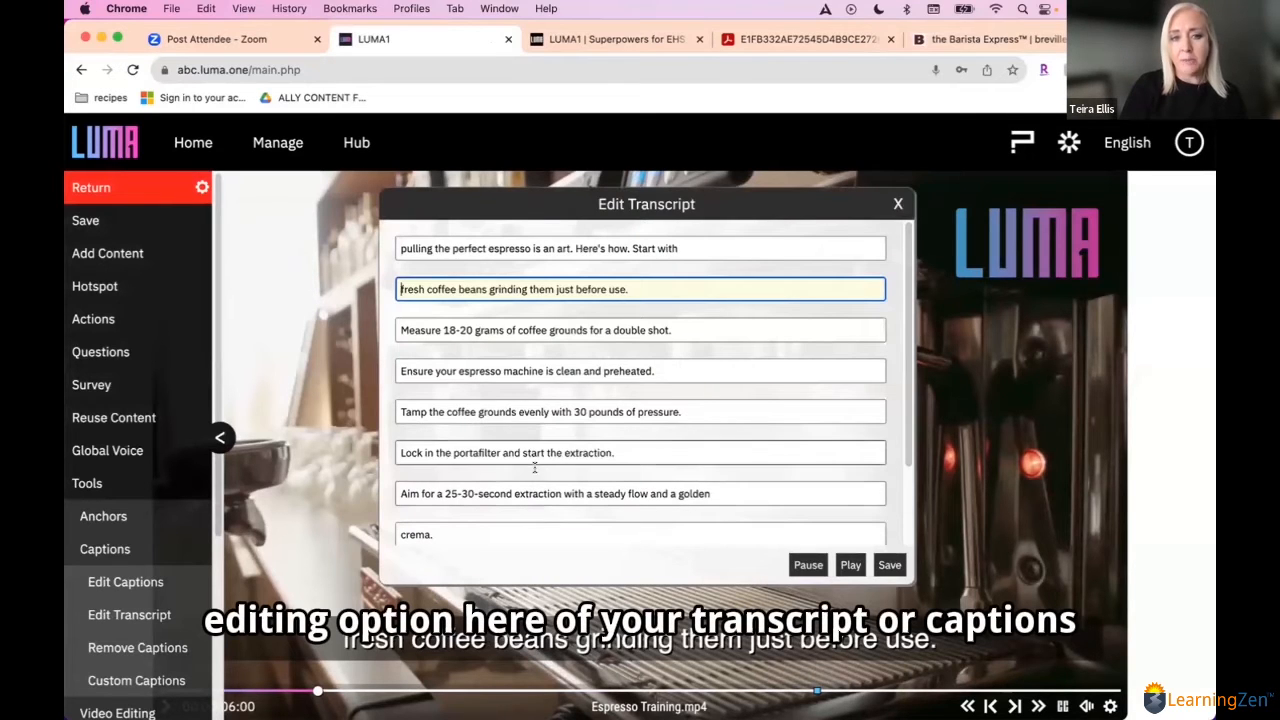
left_click(679, 334)
key("BackSpace")
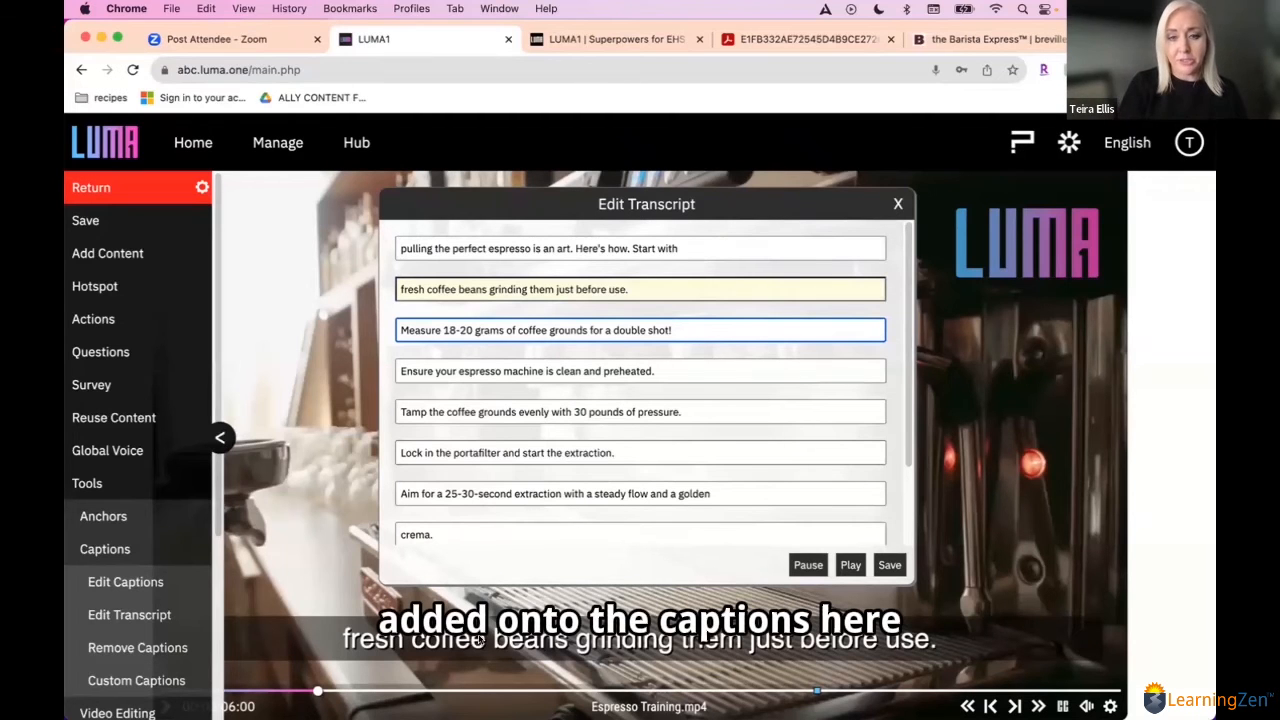
Step: Save the transcript edits, close the transcript editor, and save the espresso video's changes
left_click_drag(906, 352, 907, 448)
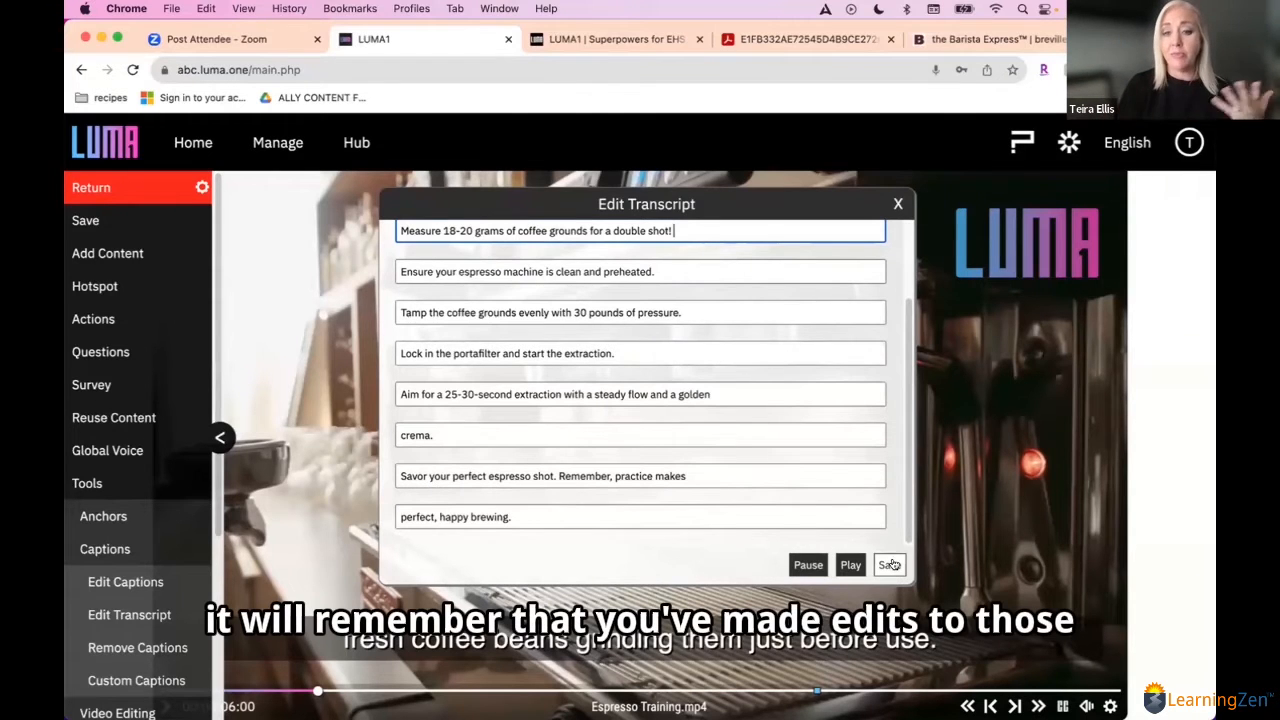
left_click(889, 566)
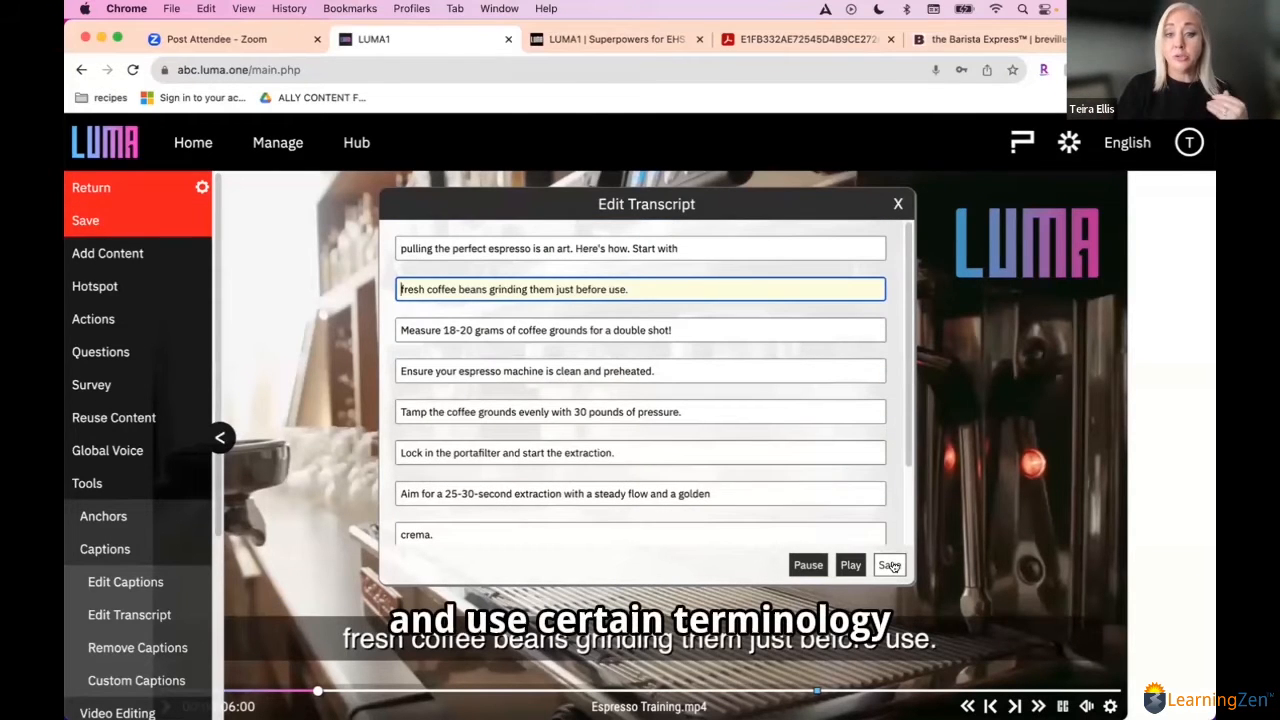
left_click(897, 203)
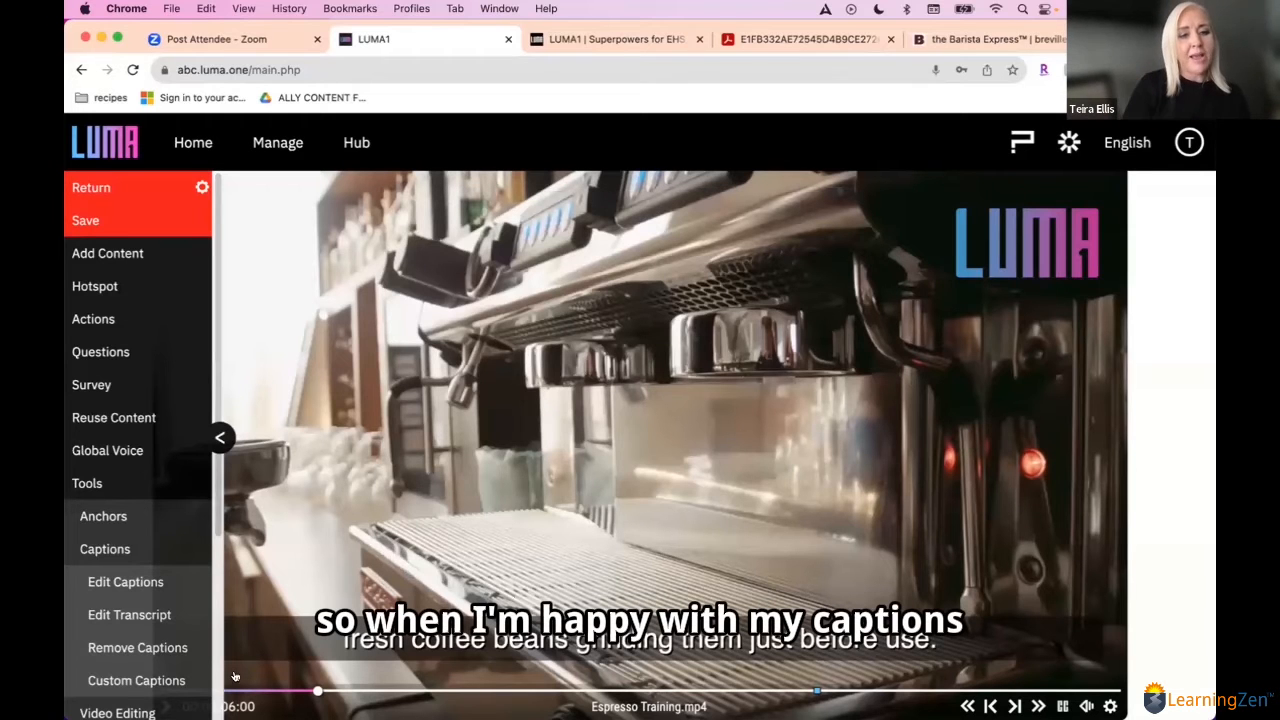
left_click(126, 549)
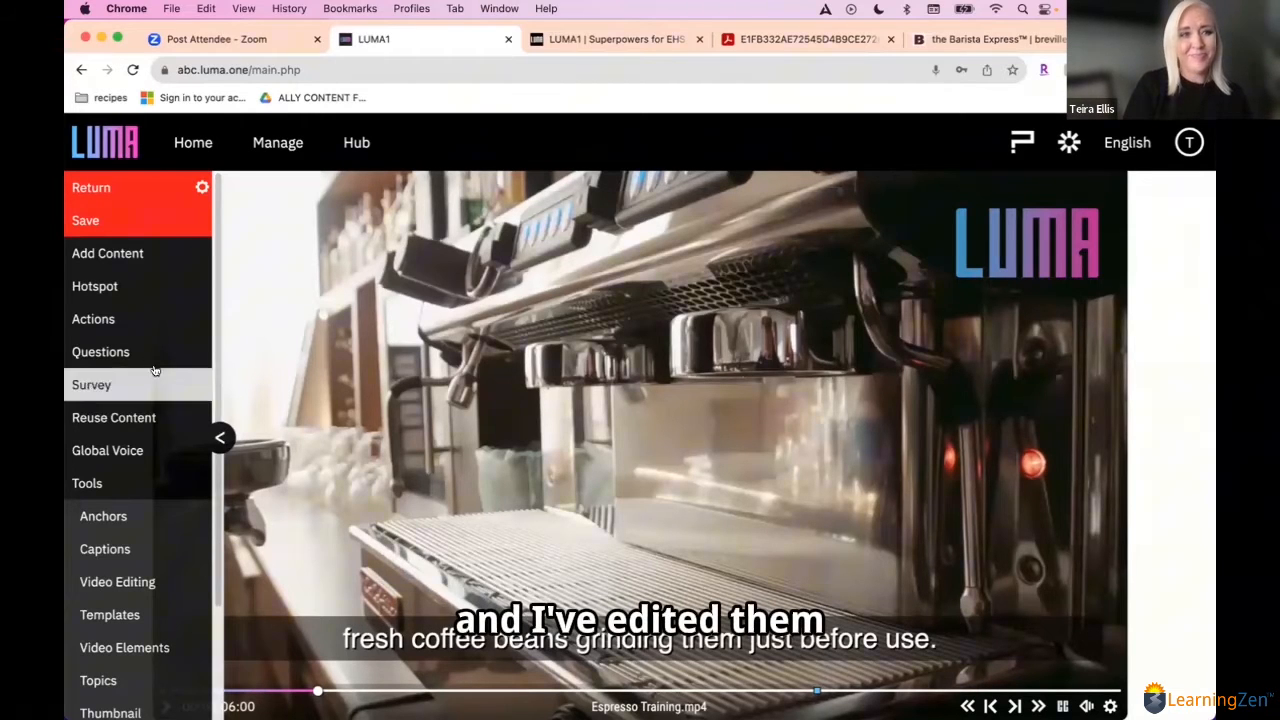
left_click(117, 219)
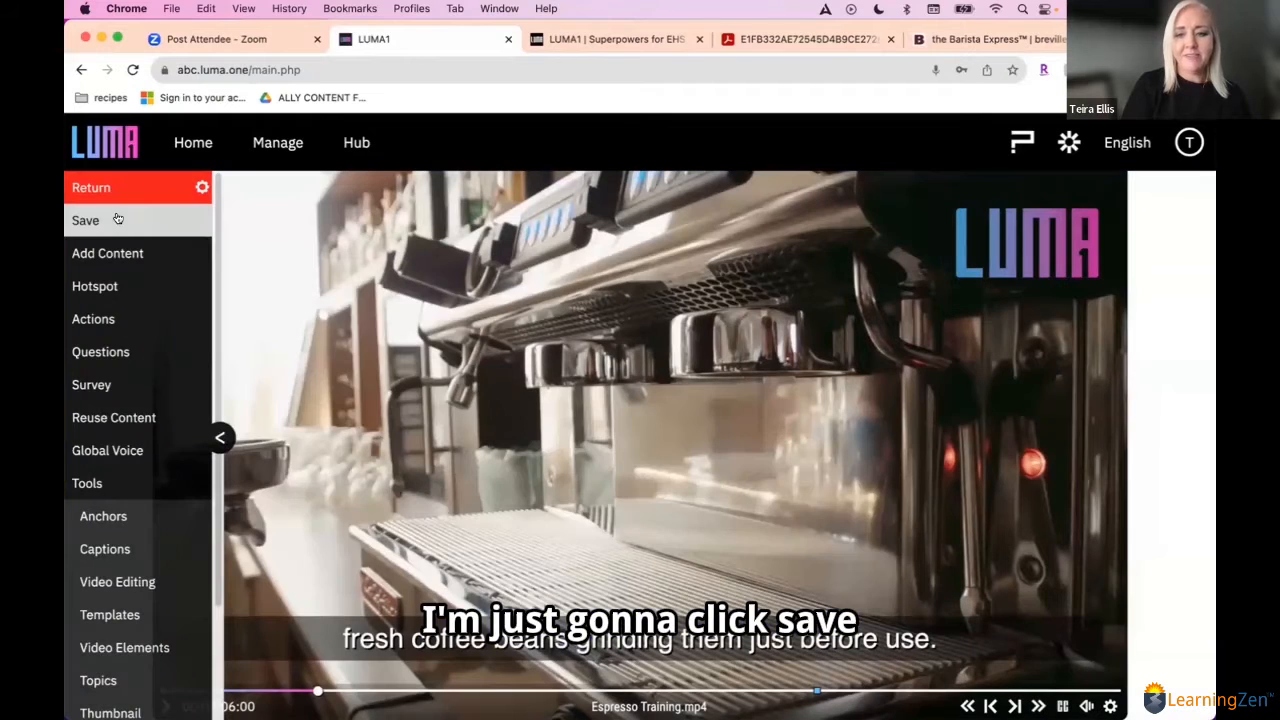
Step: At the end of the video, generate a Single Answer Choice question with 3 distractors based on Espresso Training.mp4
left_click(1116, 690)
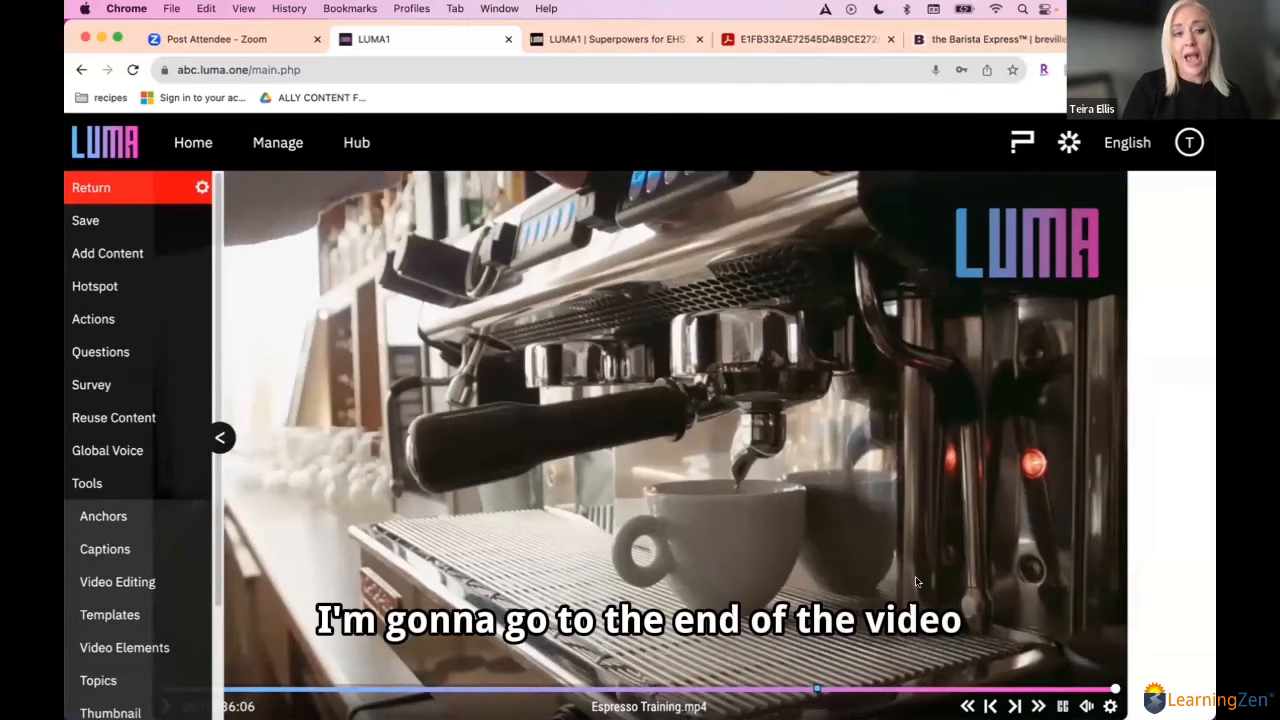
left_click(90, 483)
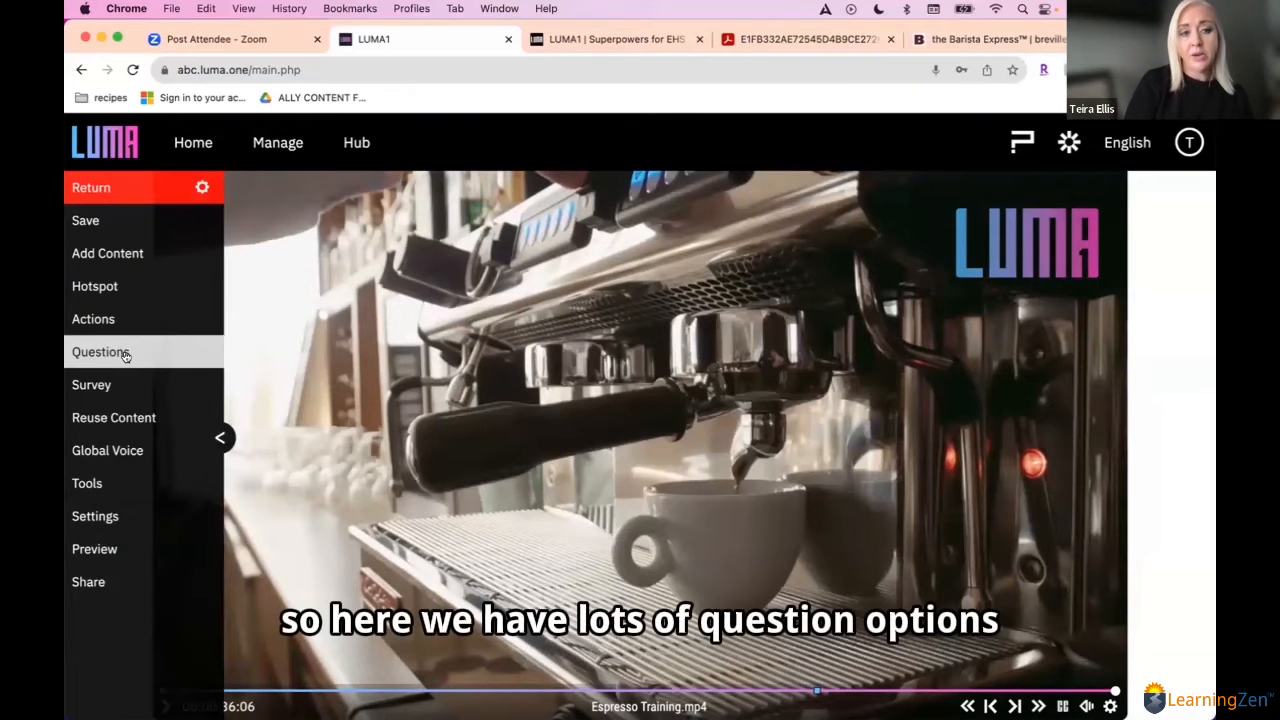
left_click(125, 355)
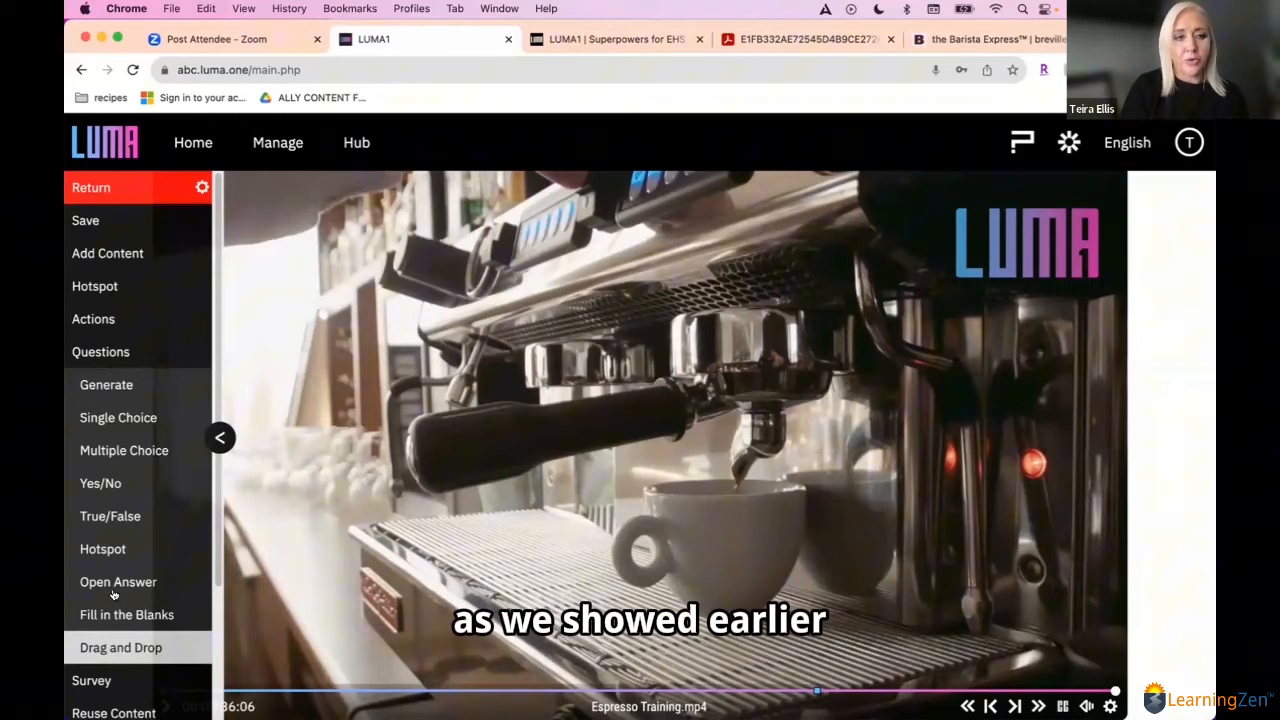
left_click(139, 392)
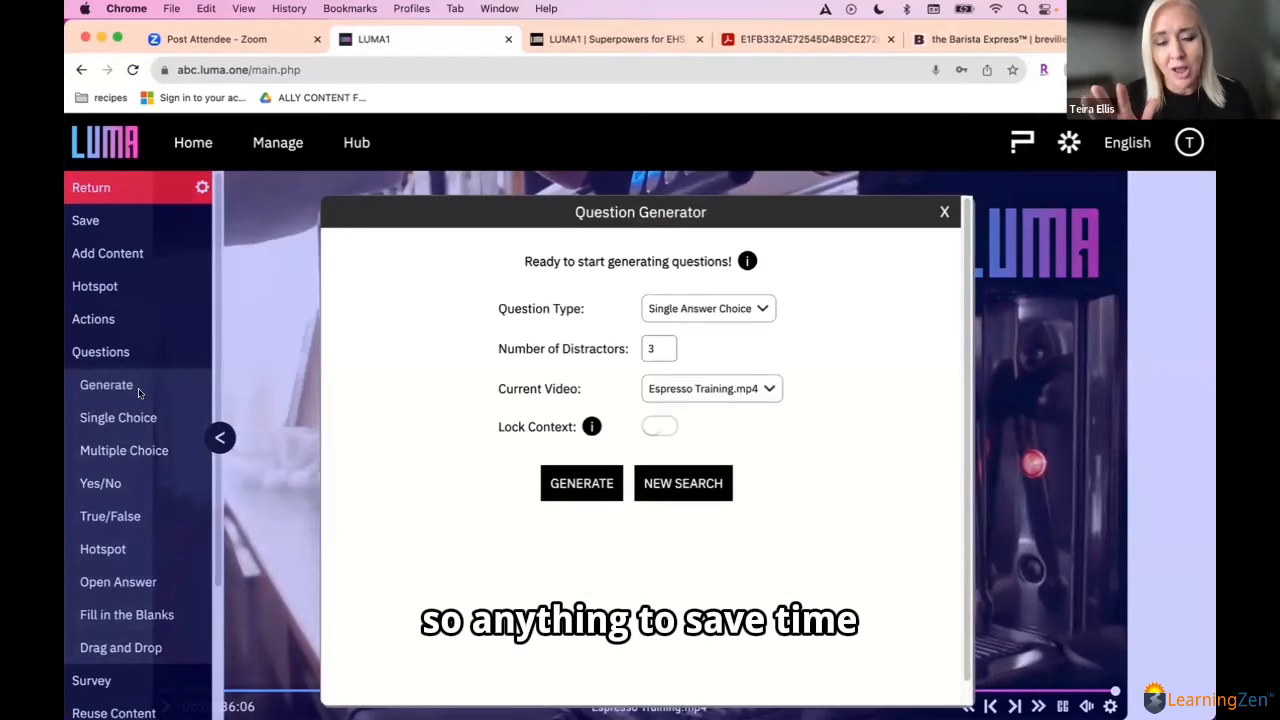
left_click(674, 312)
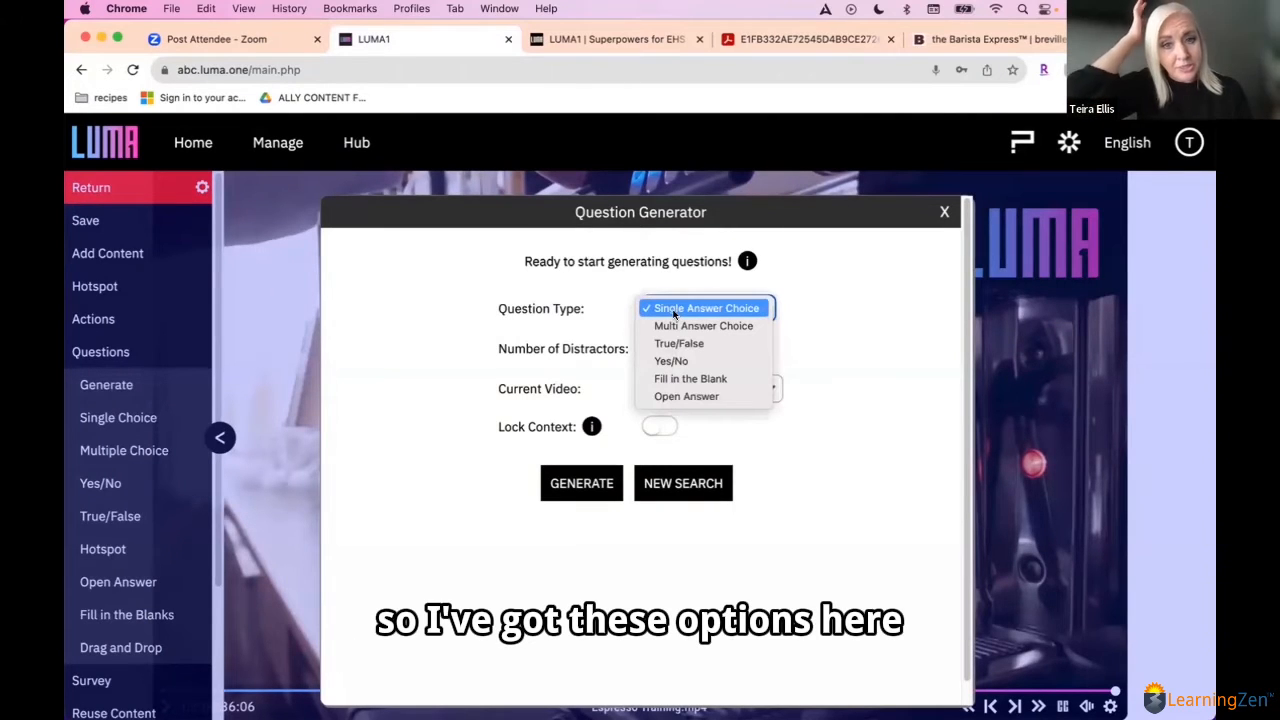
left_click(672, 311)
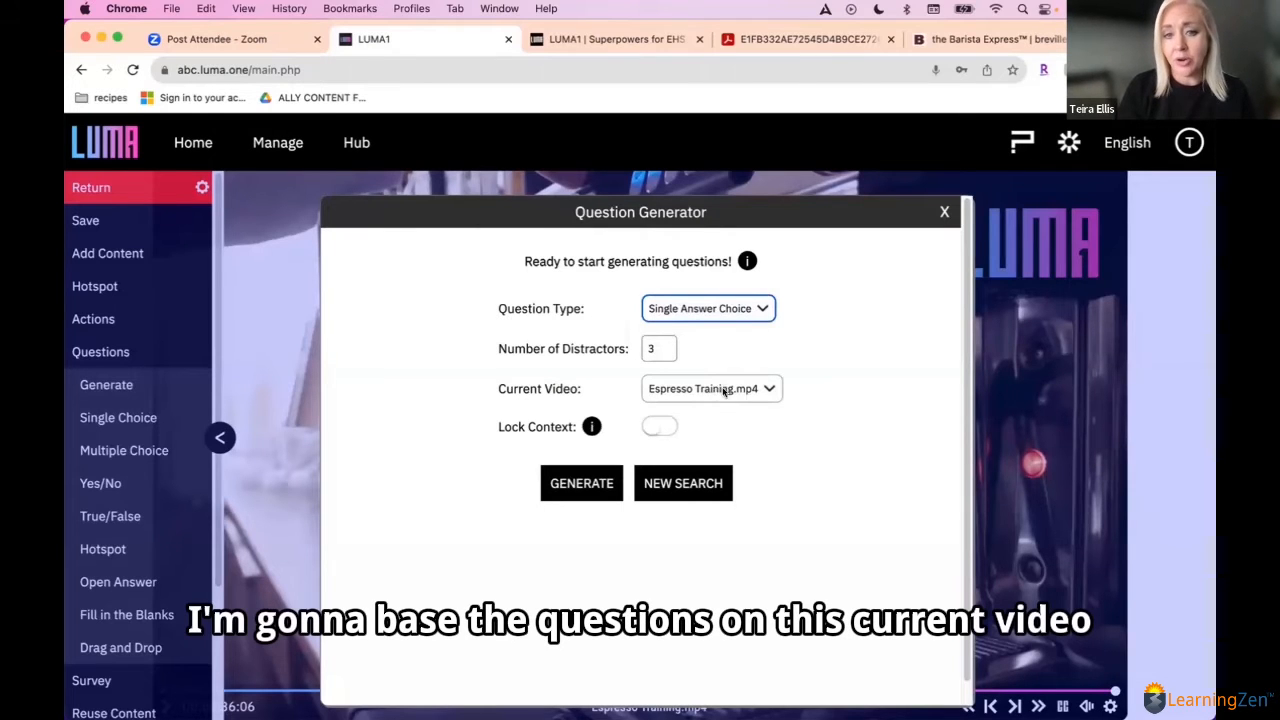
left_click(580, 486)
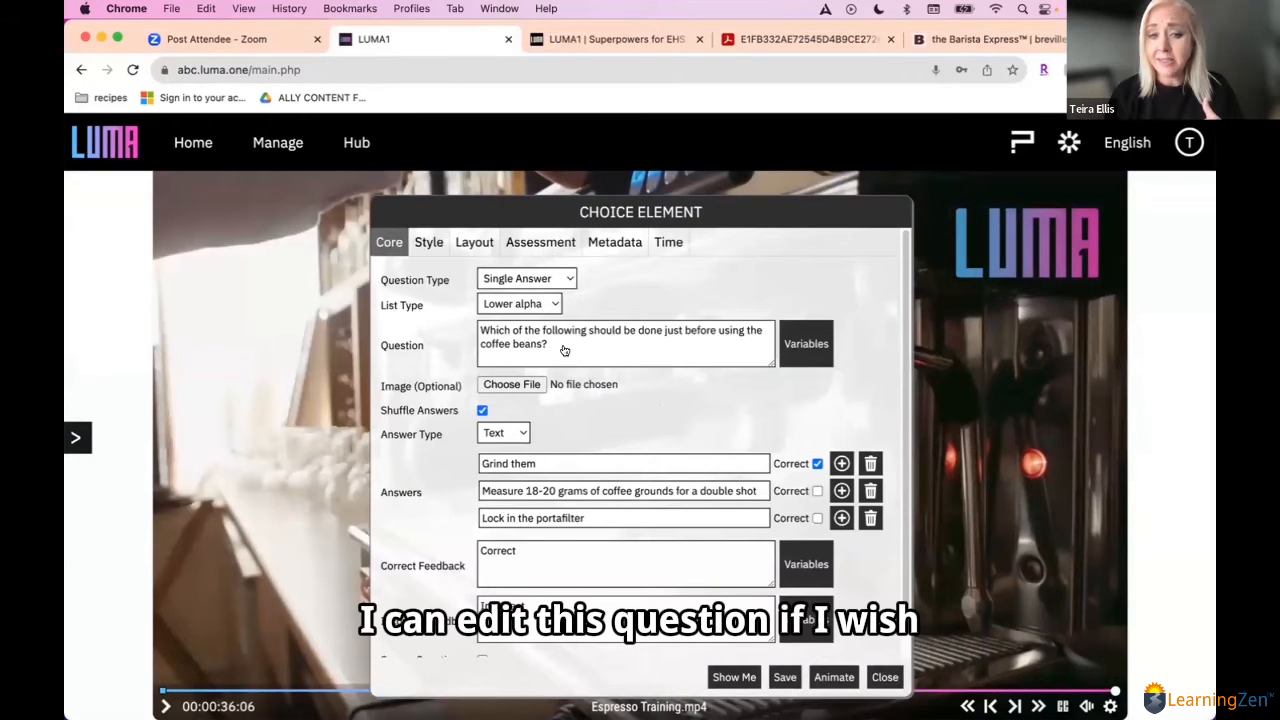
Step: Give the generated question a 30-second time limit and 2 tries, save it, and close its settings
left_click(541, 250)
left_click(538, 279)
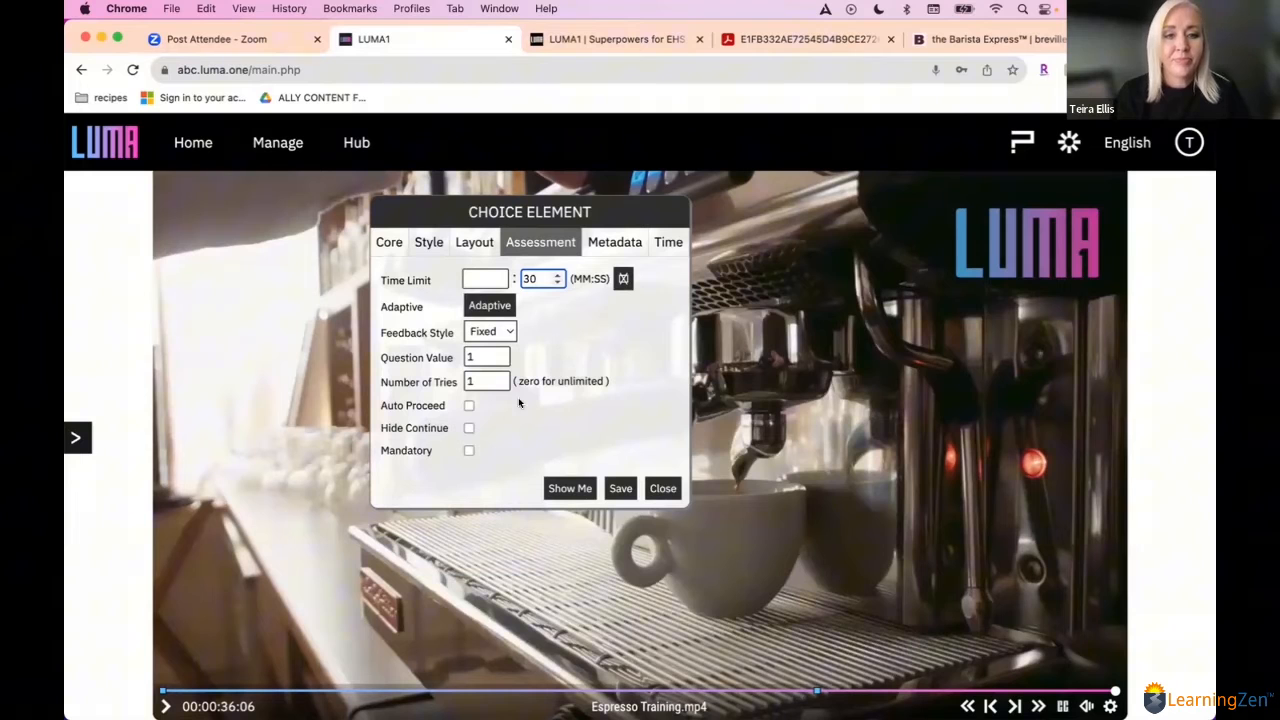
left_click(498, 377)
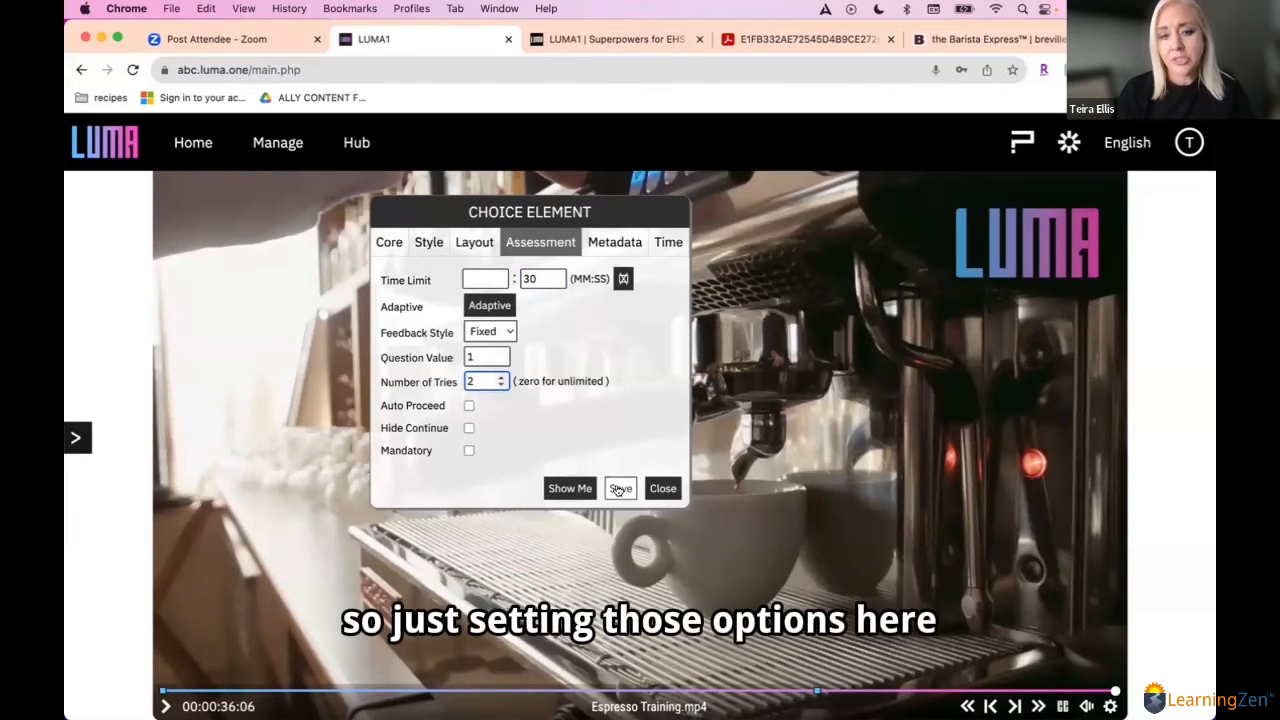
left_click(618, 489)
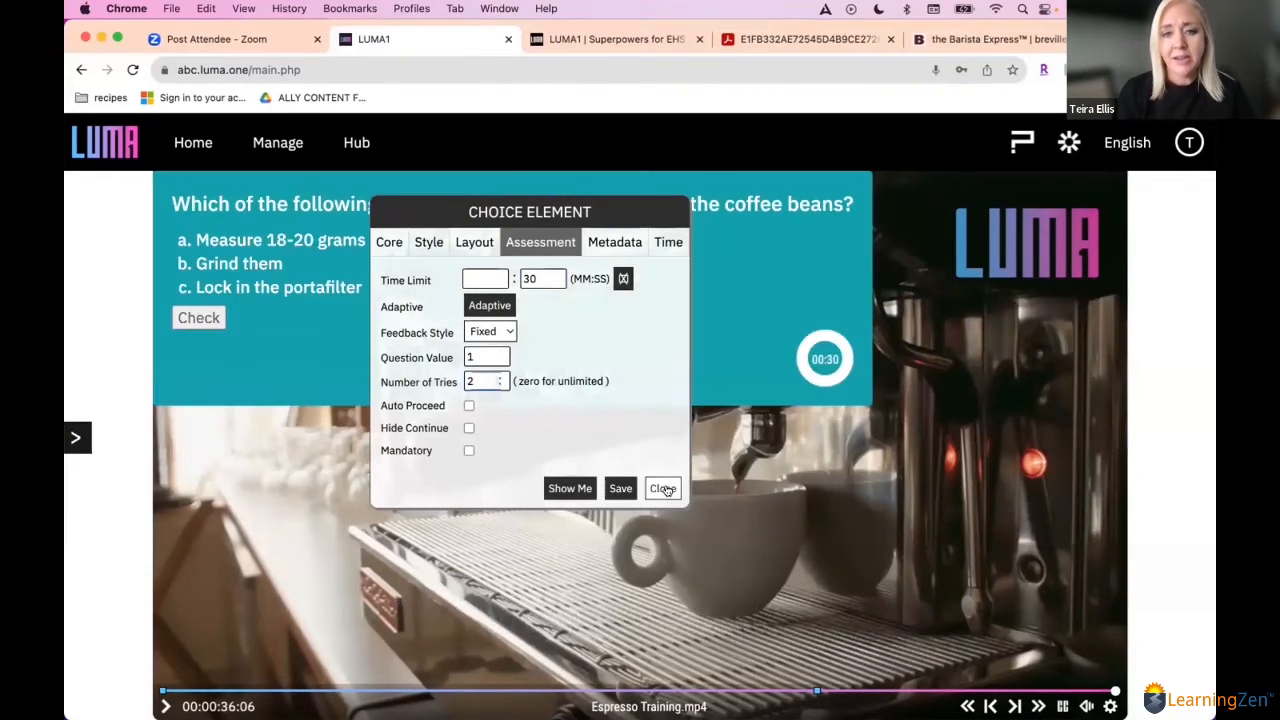
left_click(663, 488)
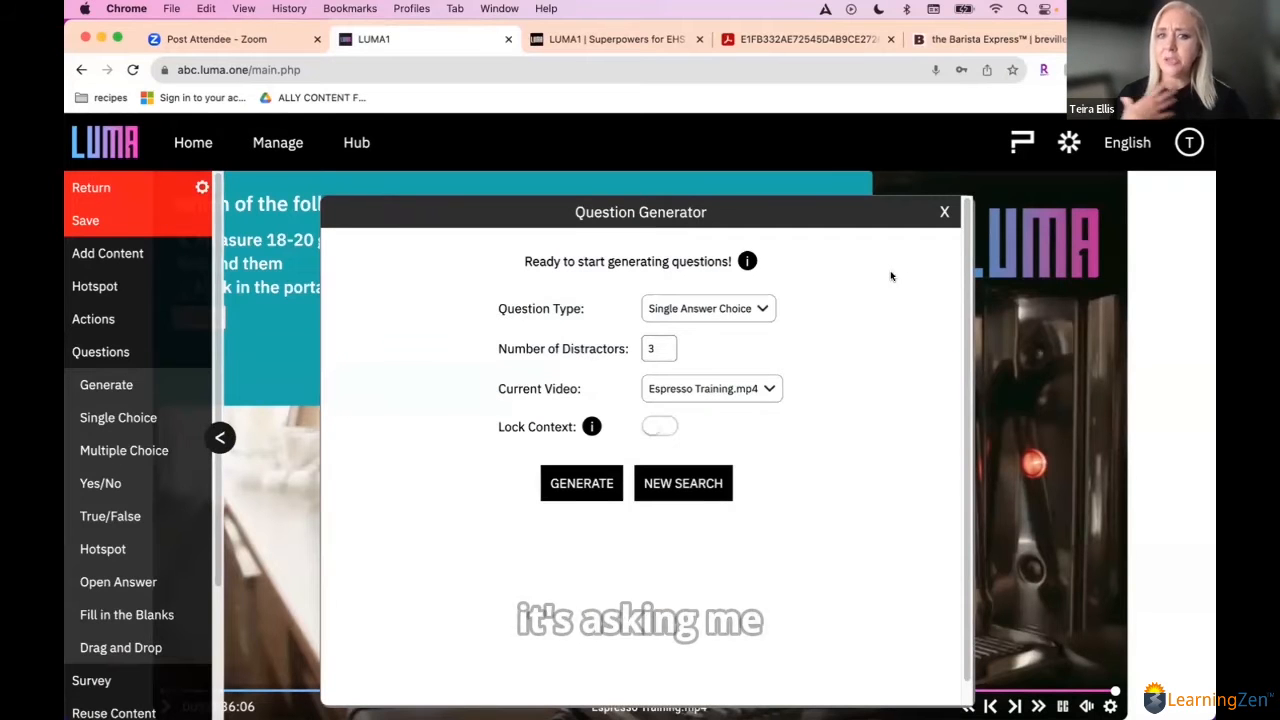
Step: Close the question generator, then move the question box to the lower middle of the frame and resize it
left_click(944, 213)
left_click_drag(818, 388, 925, 640)
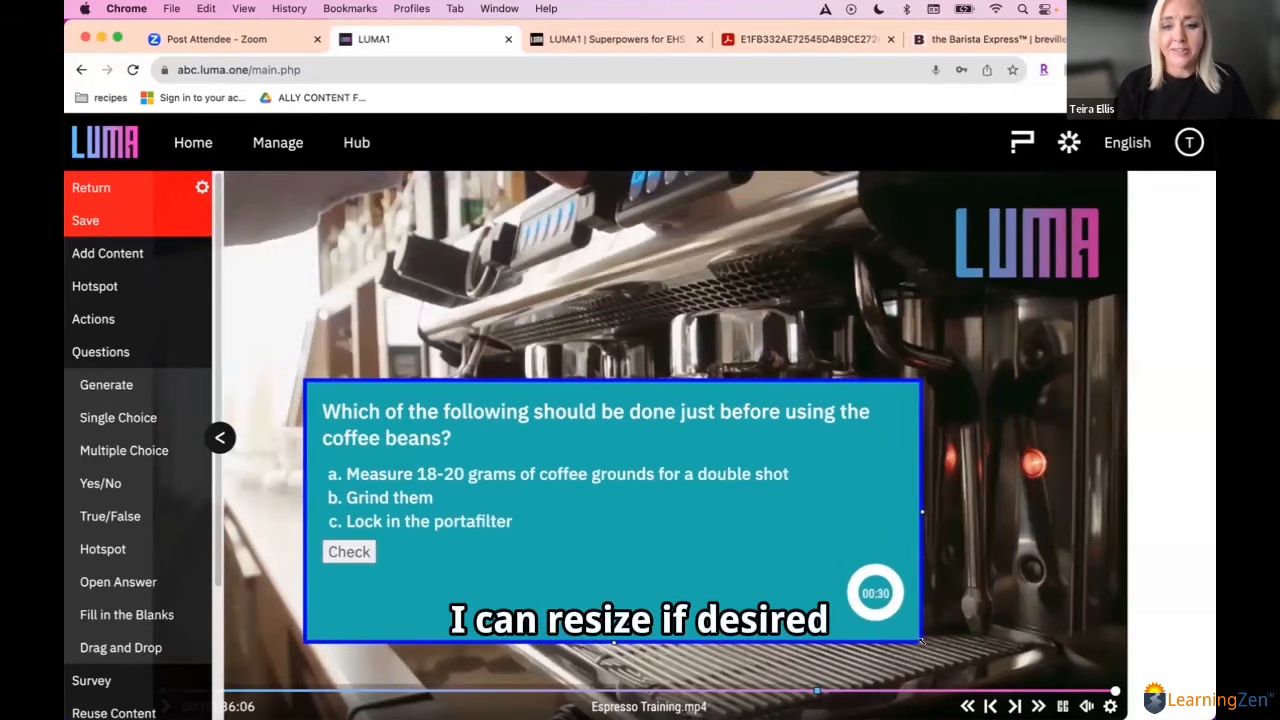
double_click(675, 527)
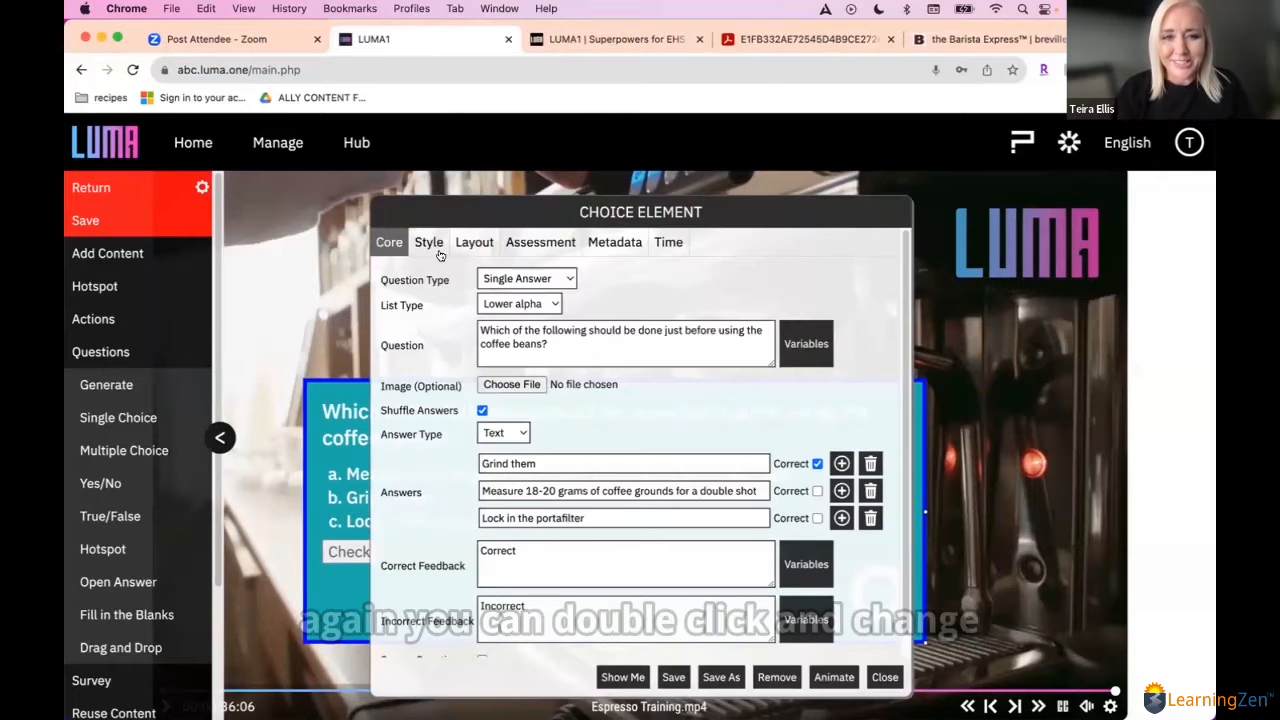
left_click(885, 677)
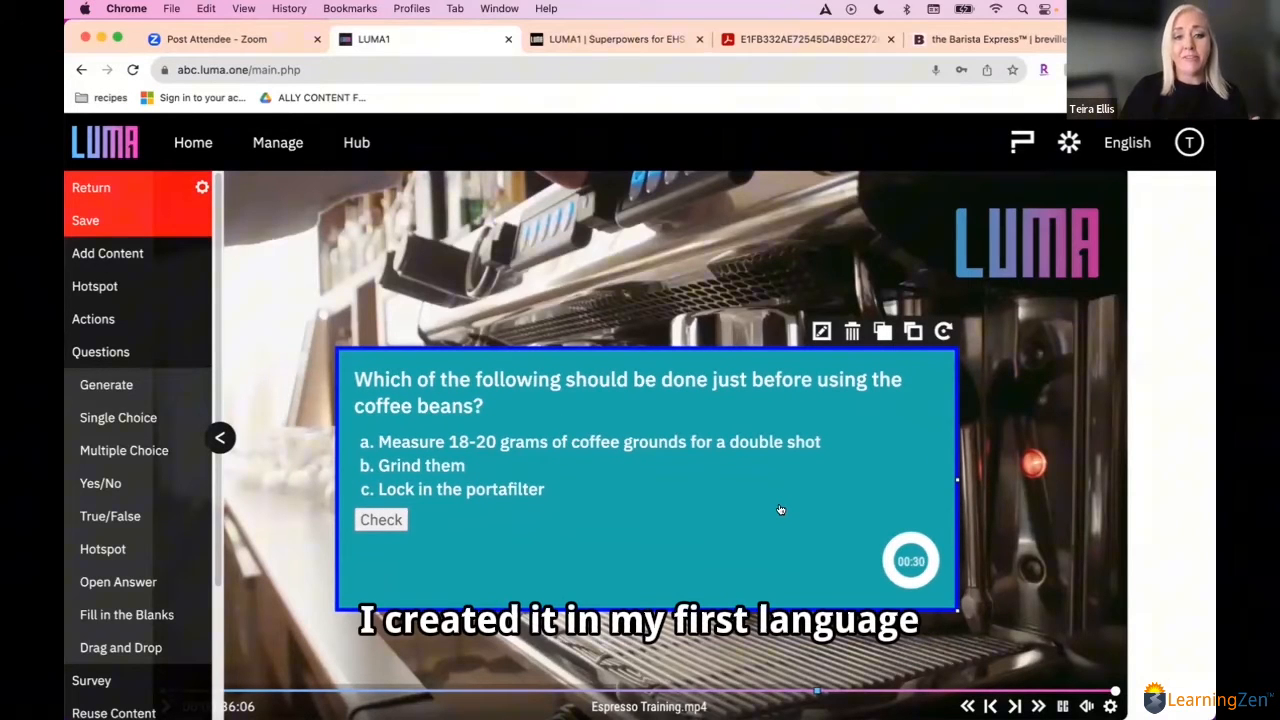
Step: Save the espresso video with its question and return to the playlist
left_click(130, 224)
left_click(149, 357)
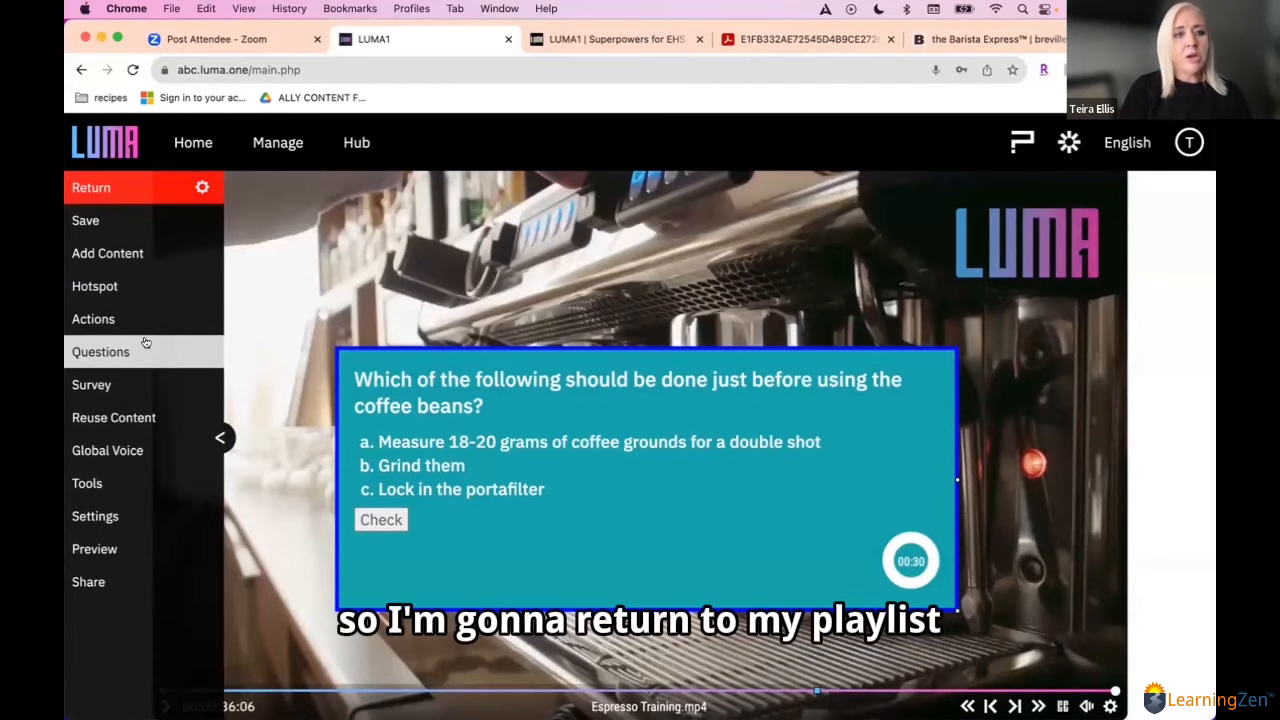
left_click(98, 185)
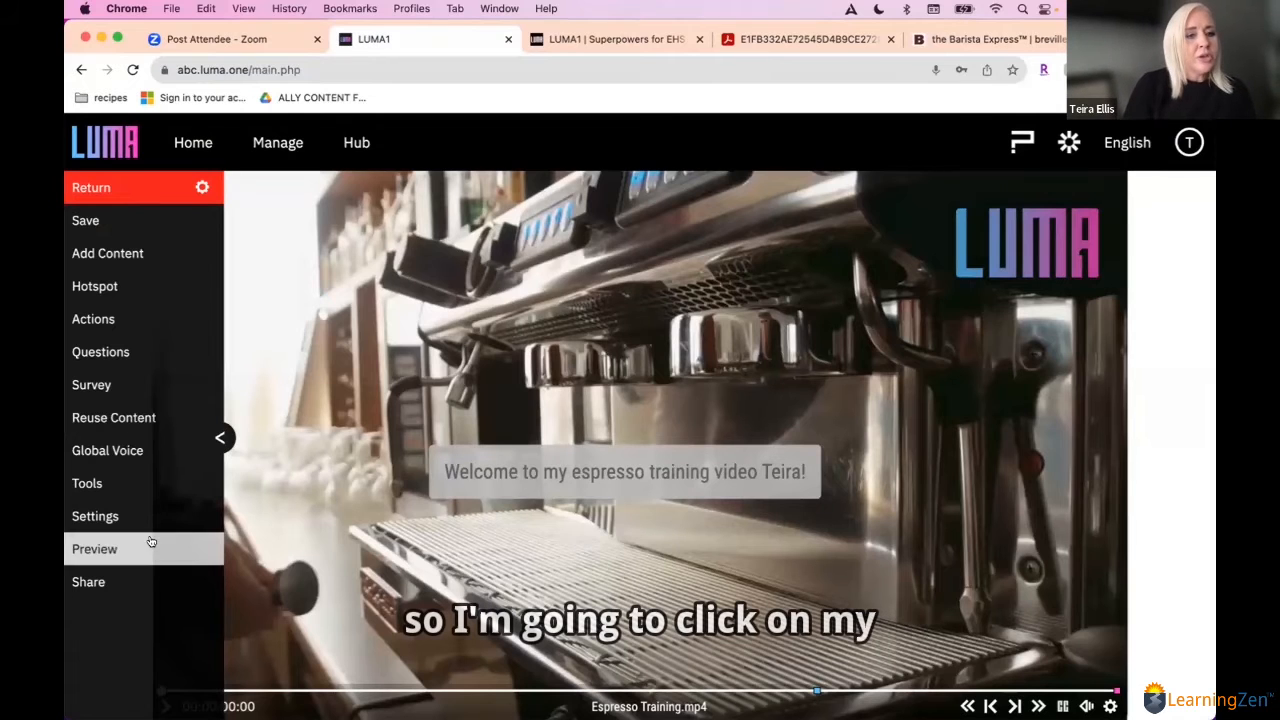
Step: Translate the espresso video's content from English to Español
left_click(88, 480)
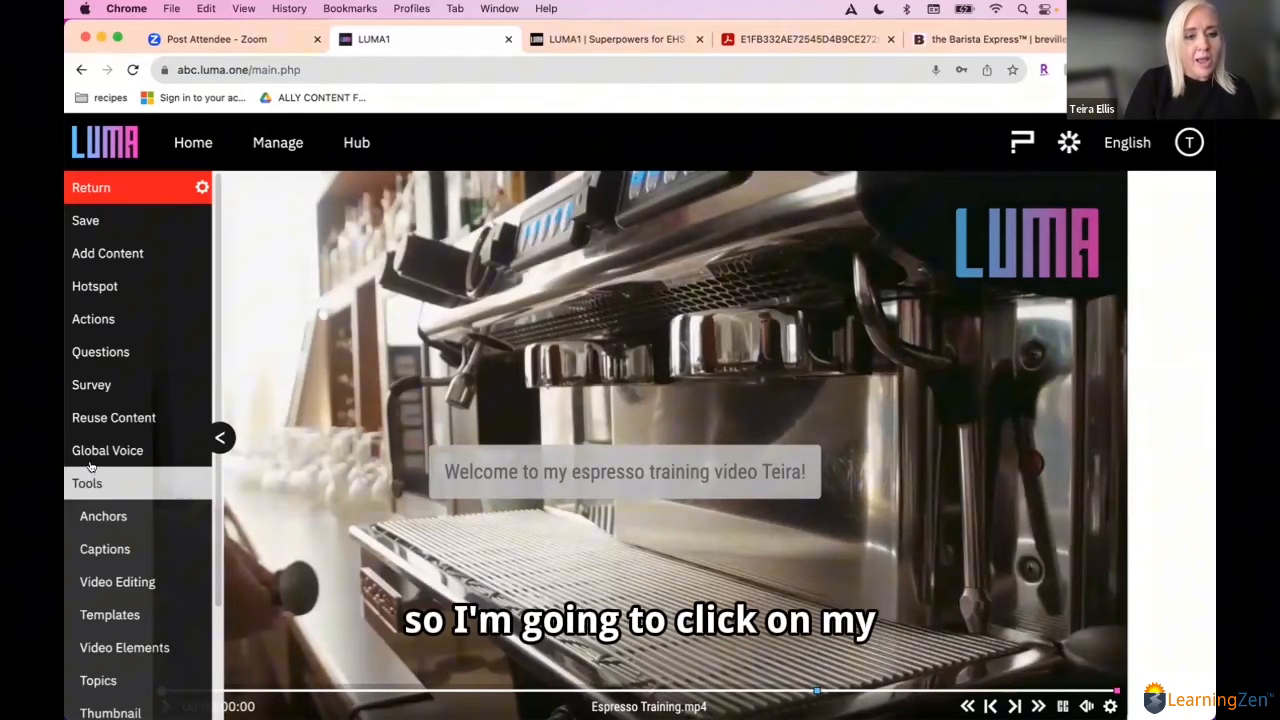
left_click(101, 451)
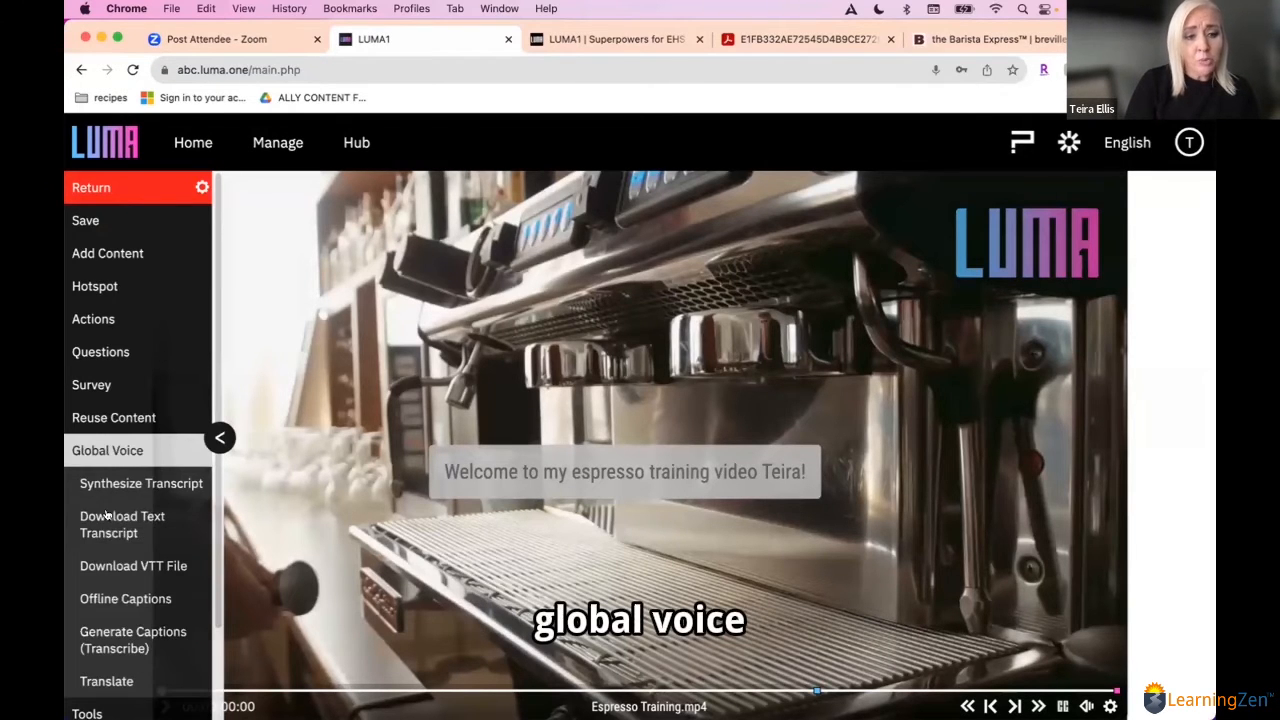
left_click(105, 680)
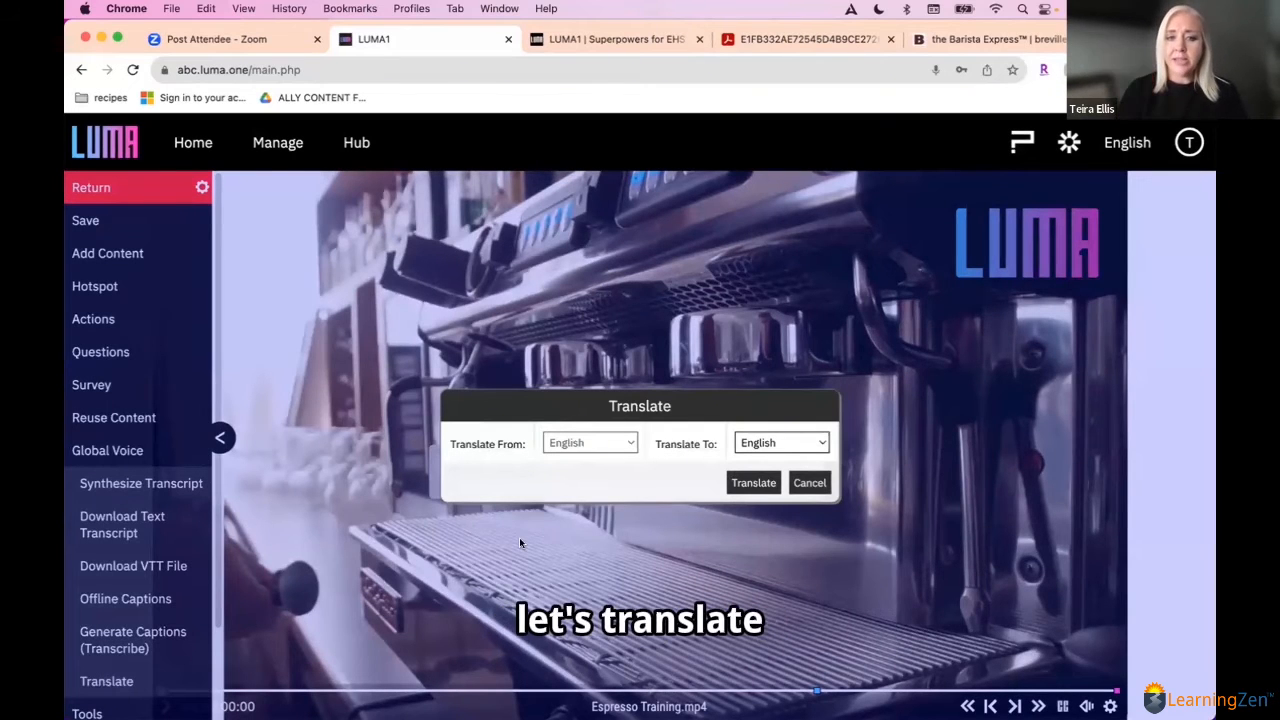
left_click(793, 446)
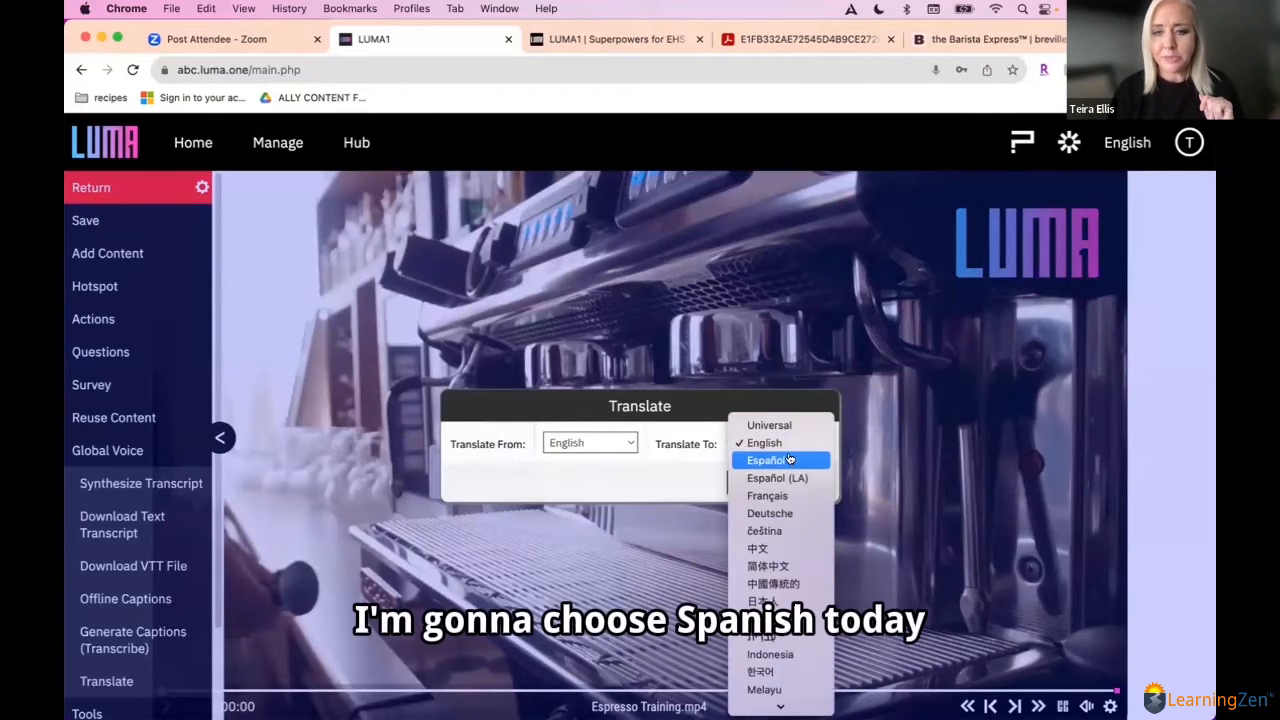
left_click(790, 459)
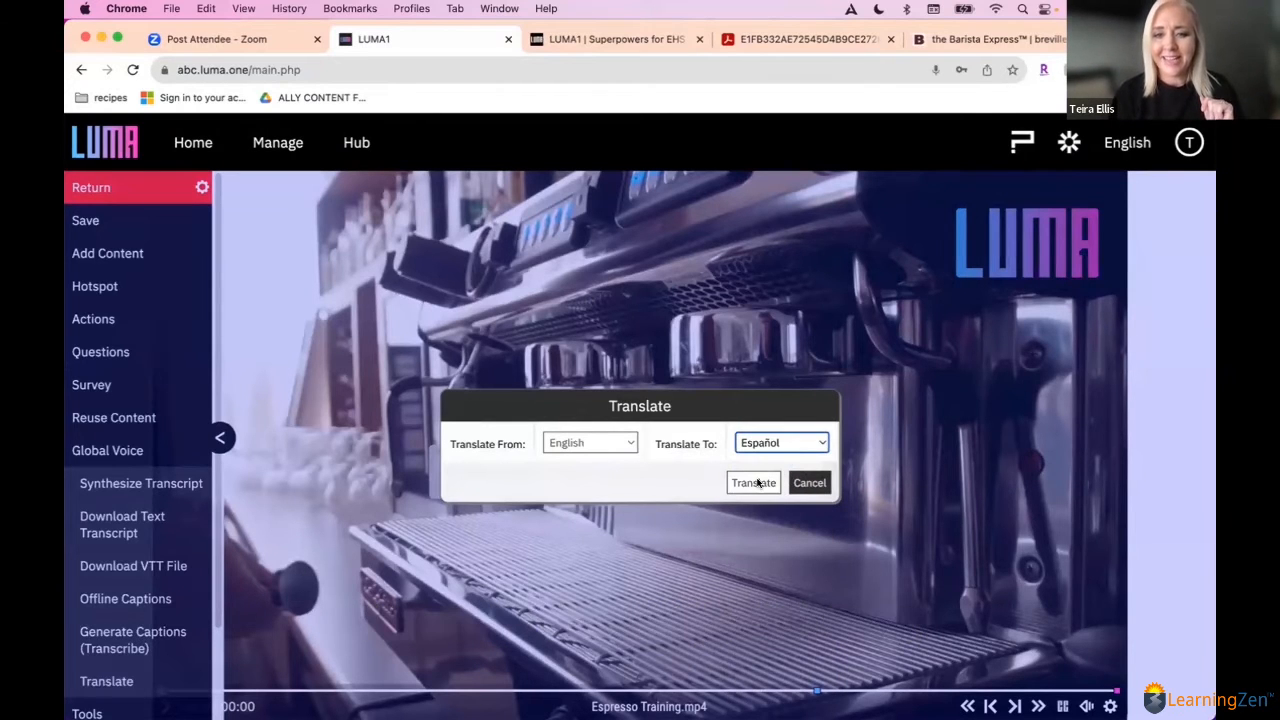
left_click(753, 483)
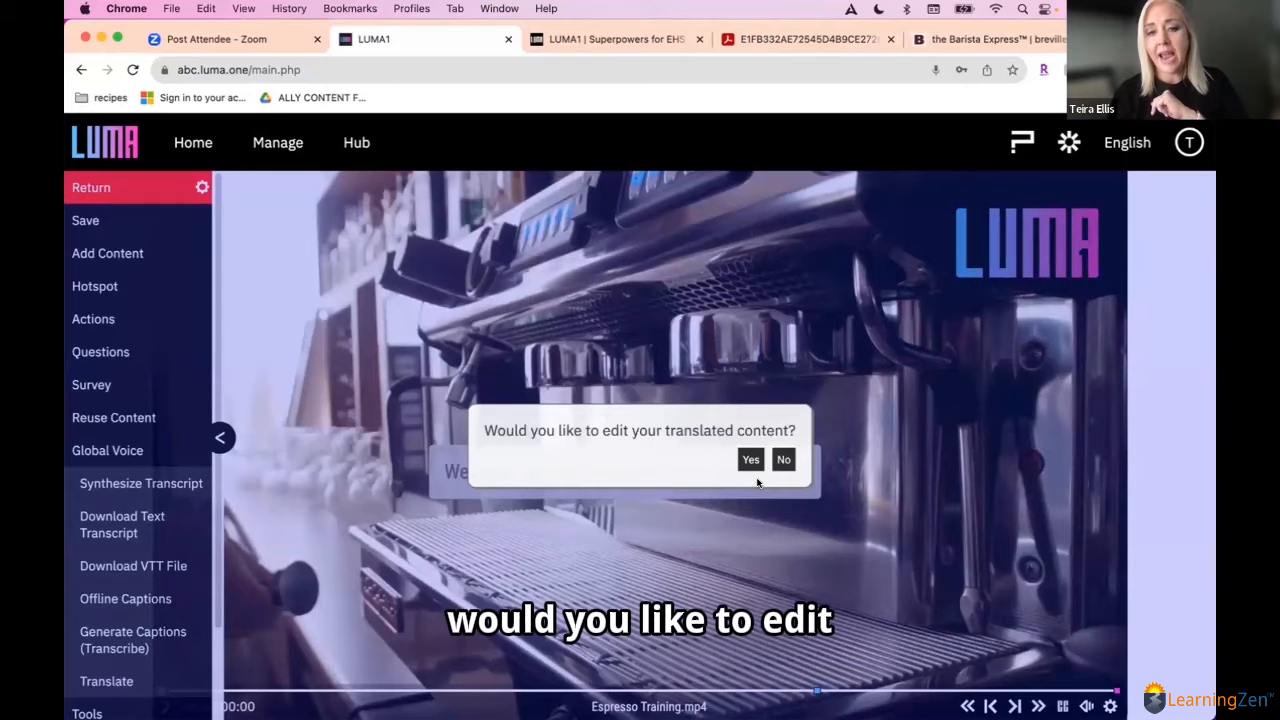
Step: Open the translated espresso video for editing and inspect the settings of its Spanish welcome text element
left_click(749, 460)
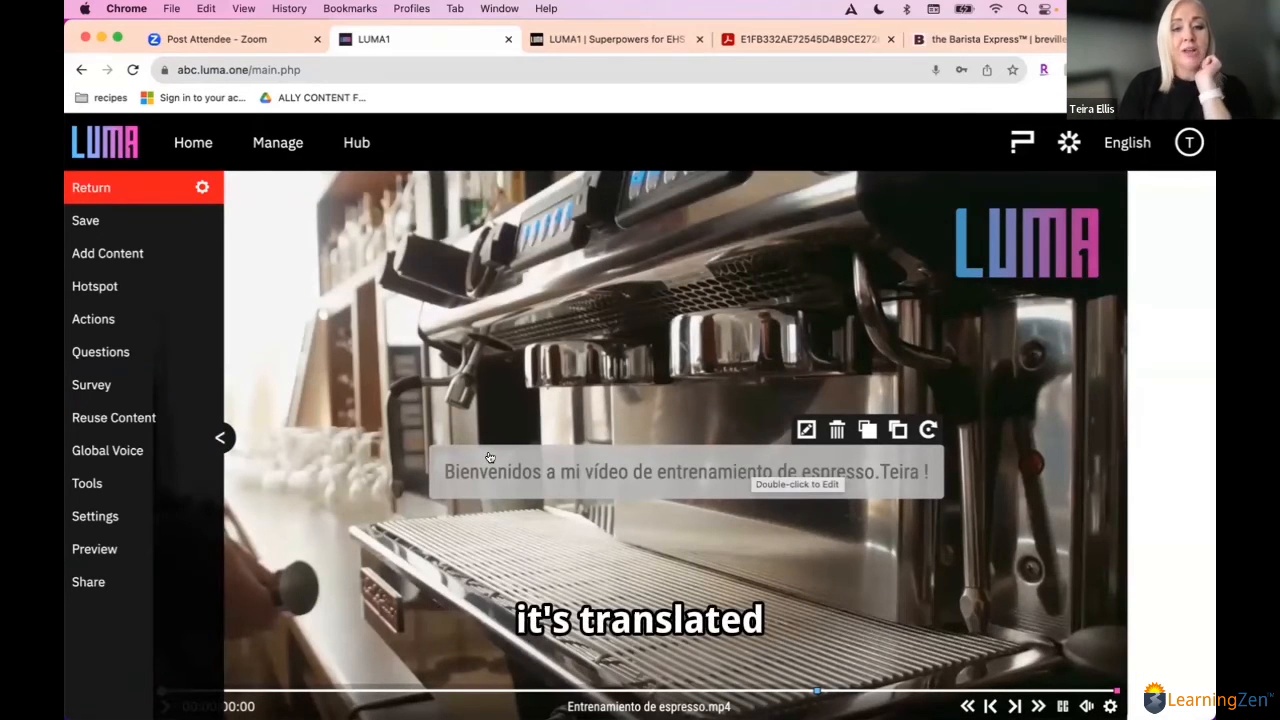
left_click(220, 438)
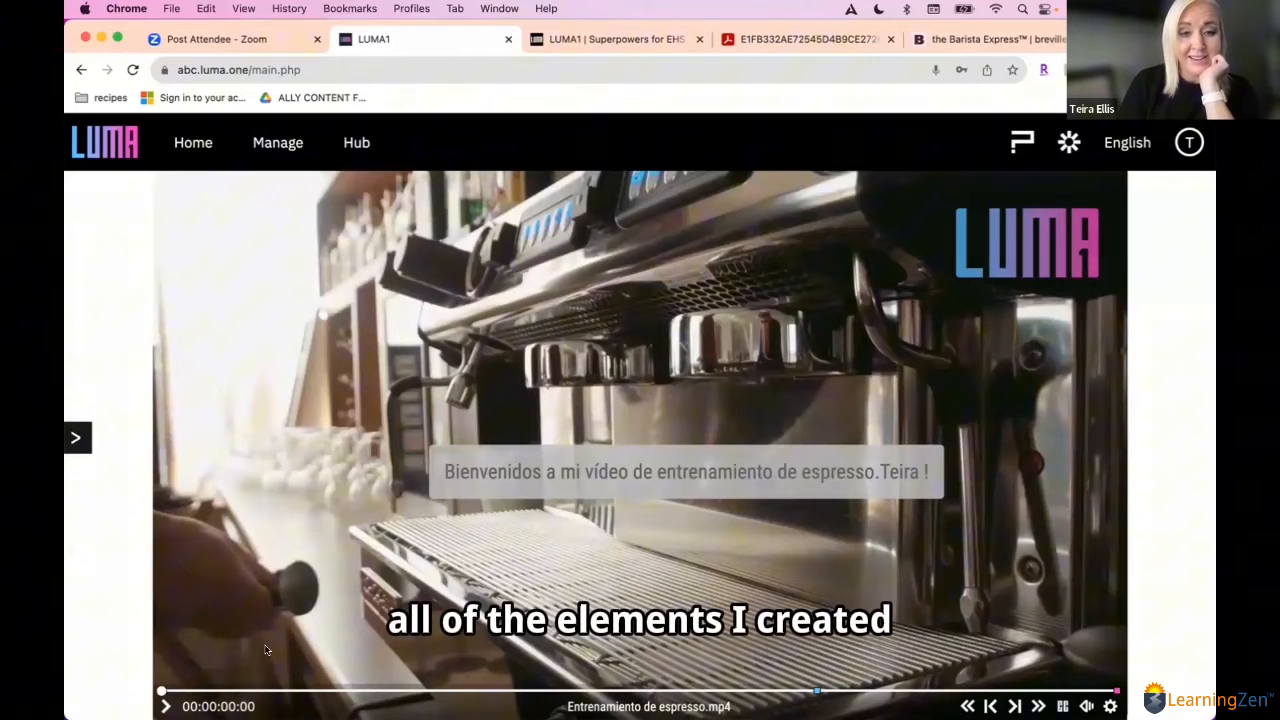
double_click(591, 461)
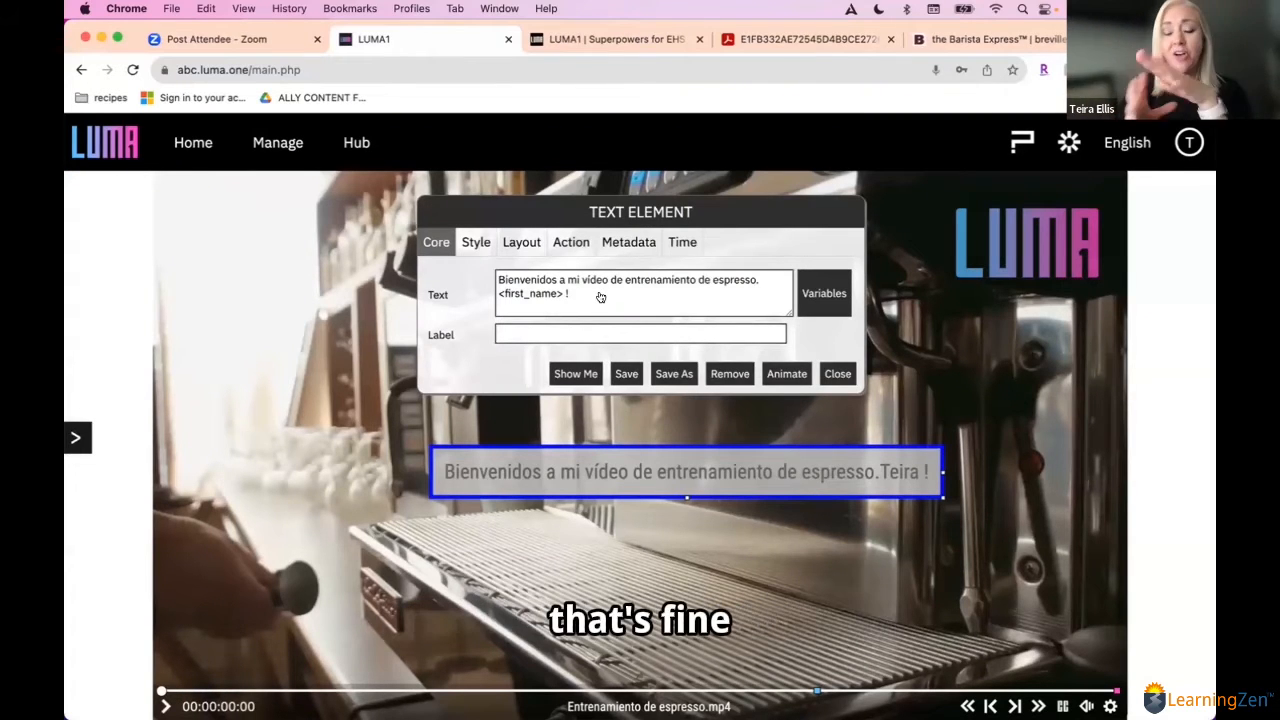
left_click(836, 374)
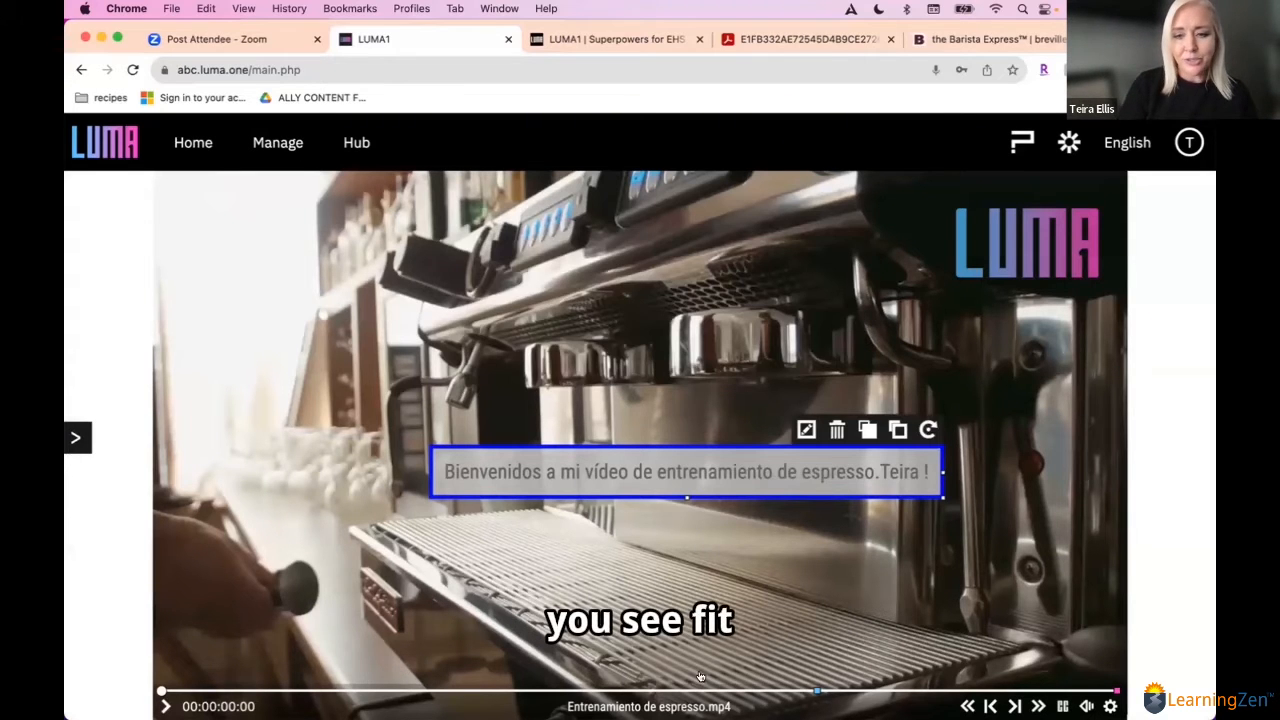
Step: Check the translated hotspot text, question and captions at their points along the espresso video's timeline
left_click(817, 691)
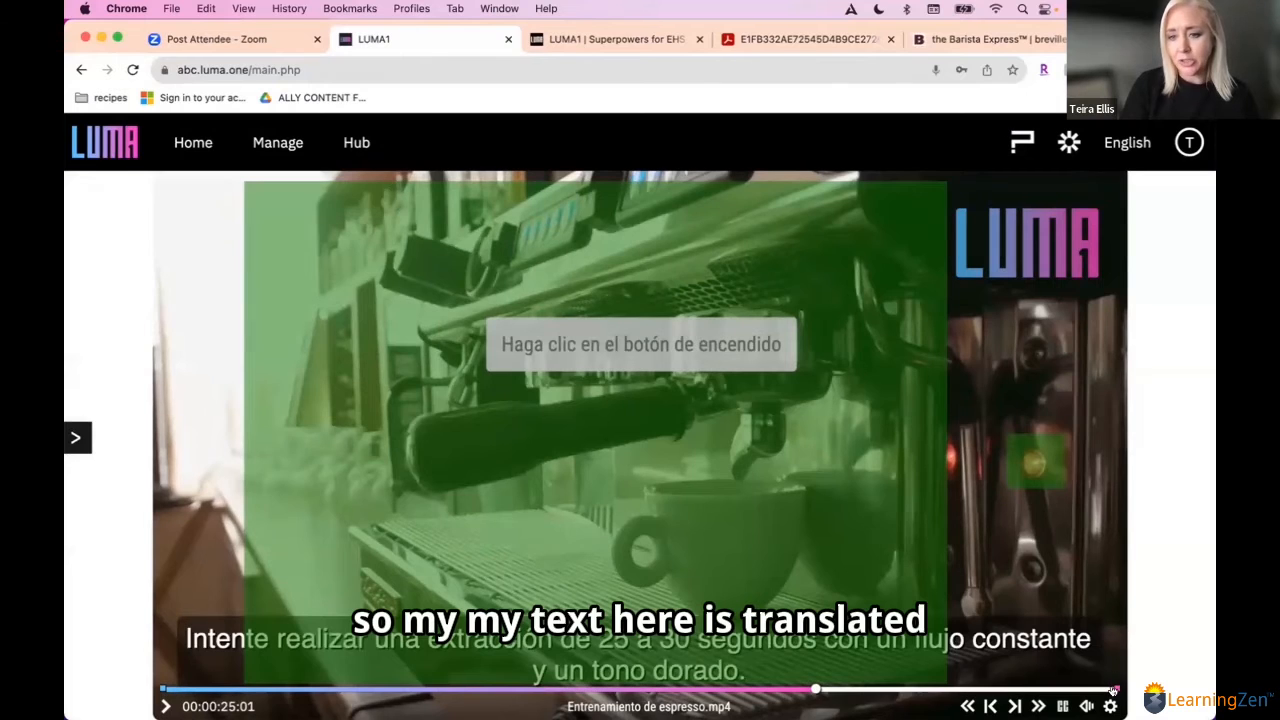
left_click(1114, 688)
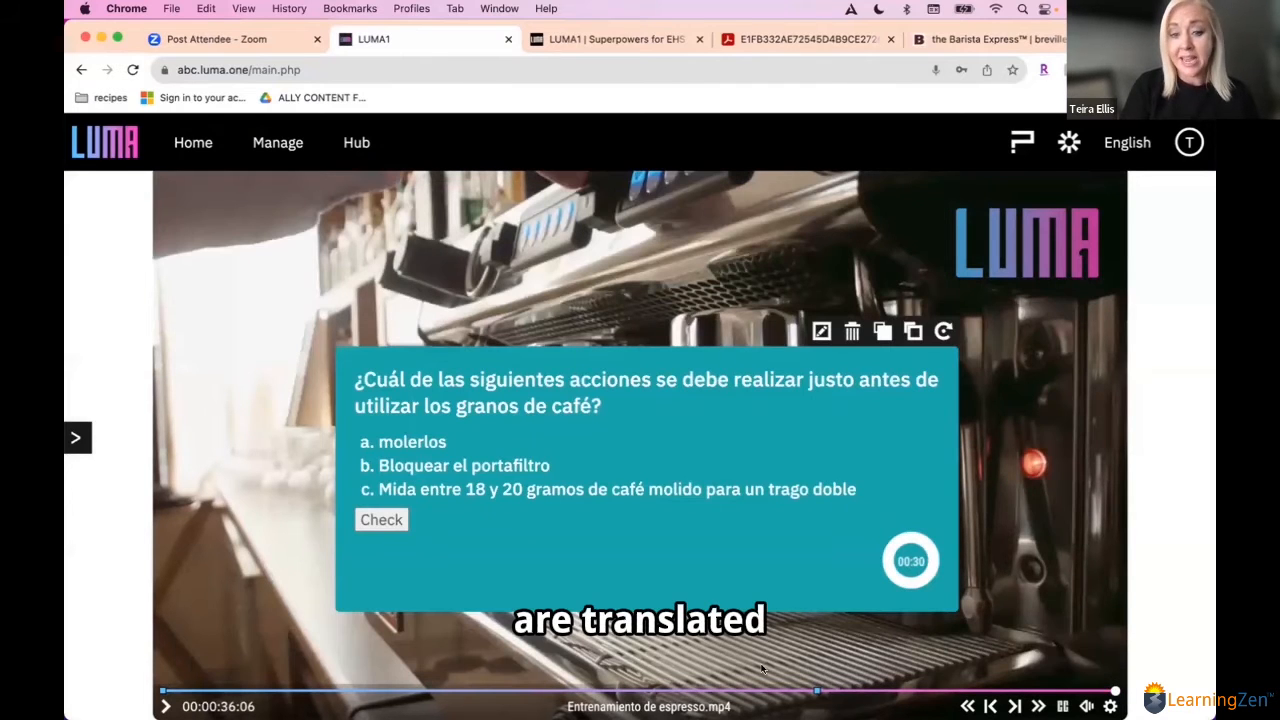
left_click(340, 690)
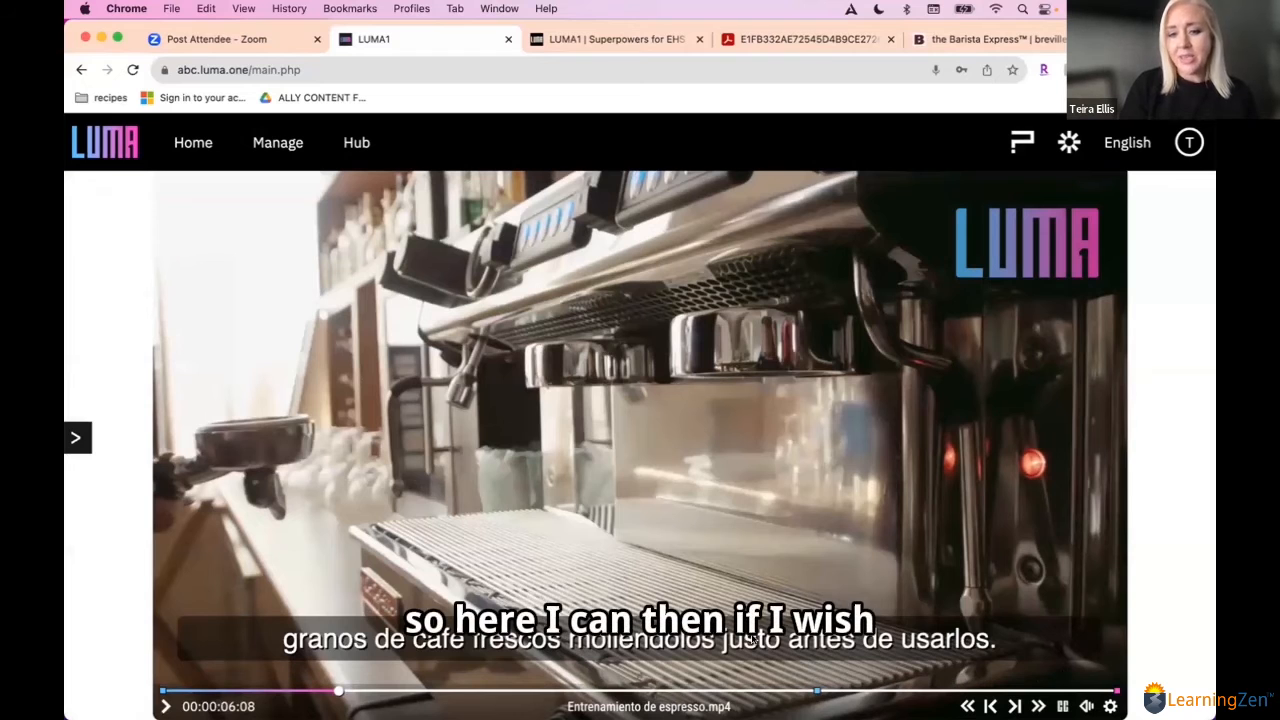
Step: Review the Spanish caption lines in the transcript editor and close it without changes
left_click(77, 435)
left_click(115, 484)
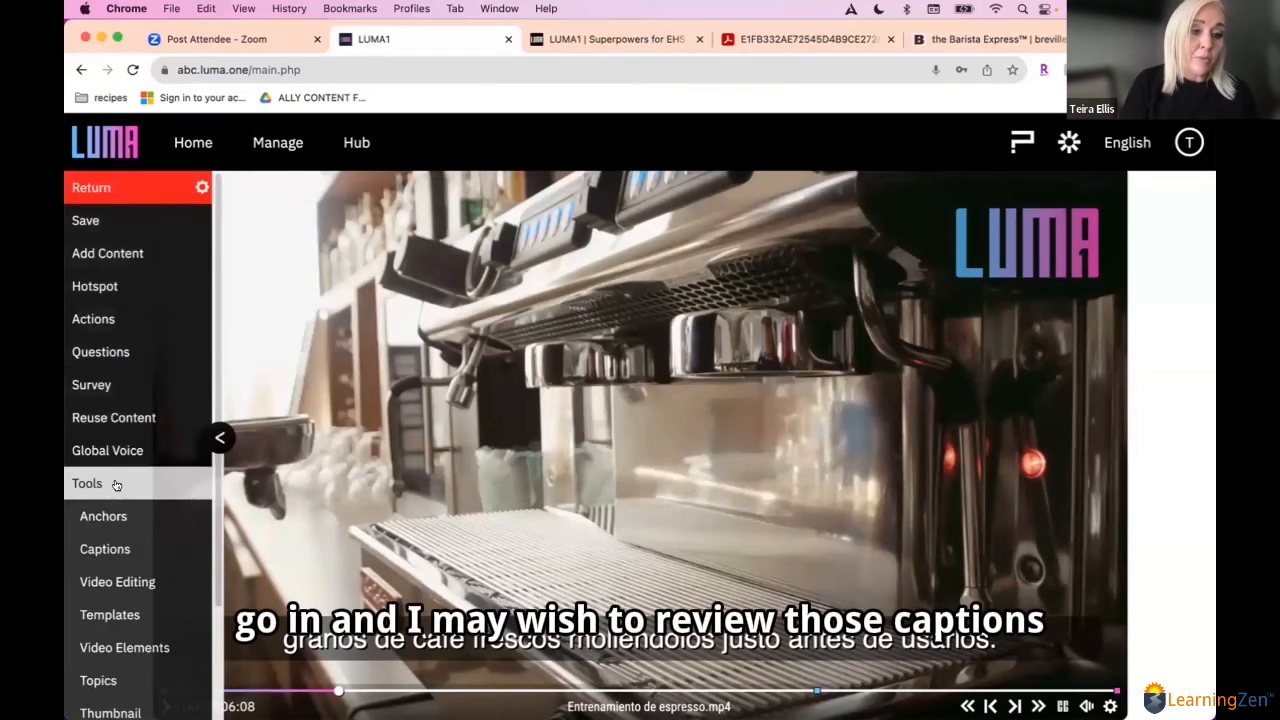
left_click(110, 542)
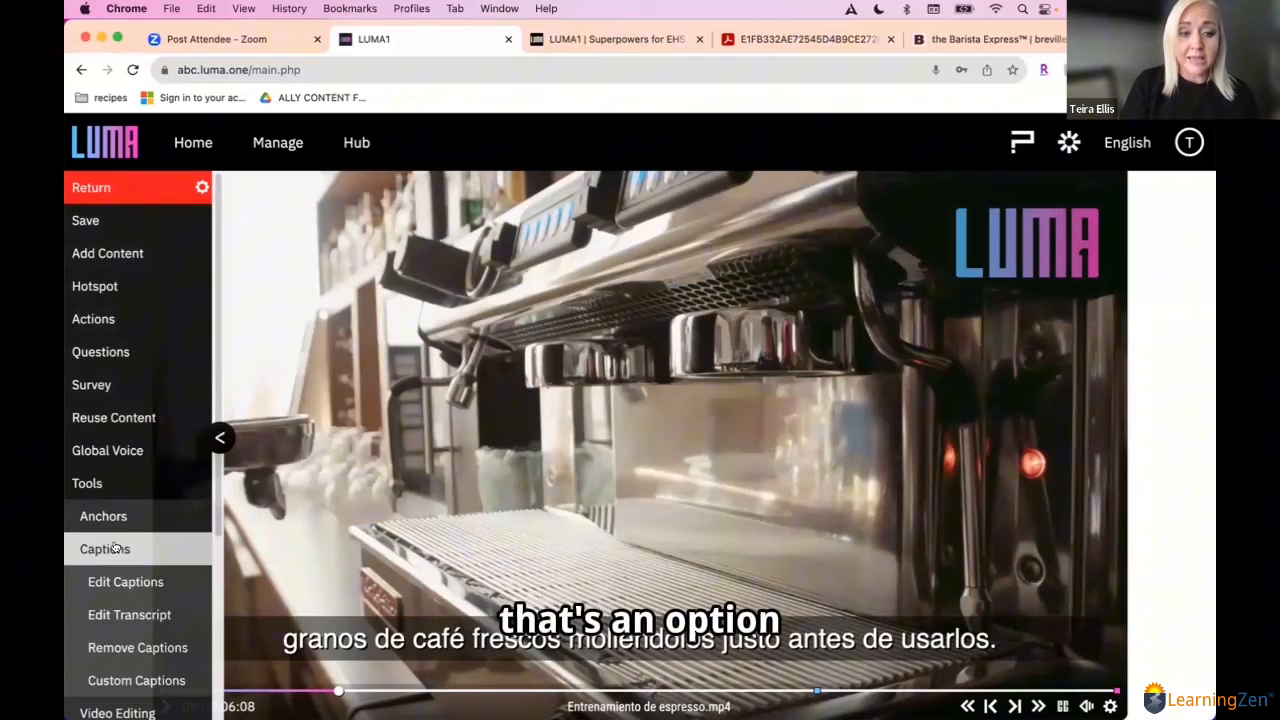
left_click(129, 615)
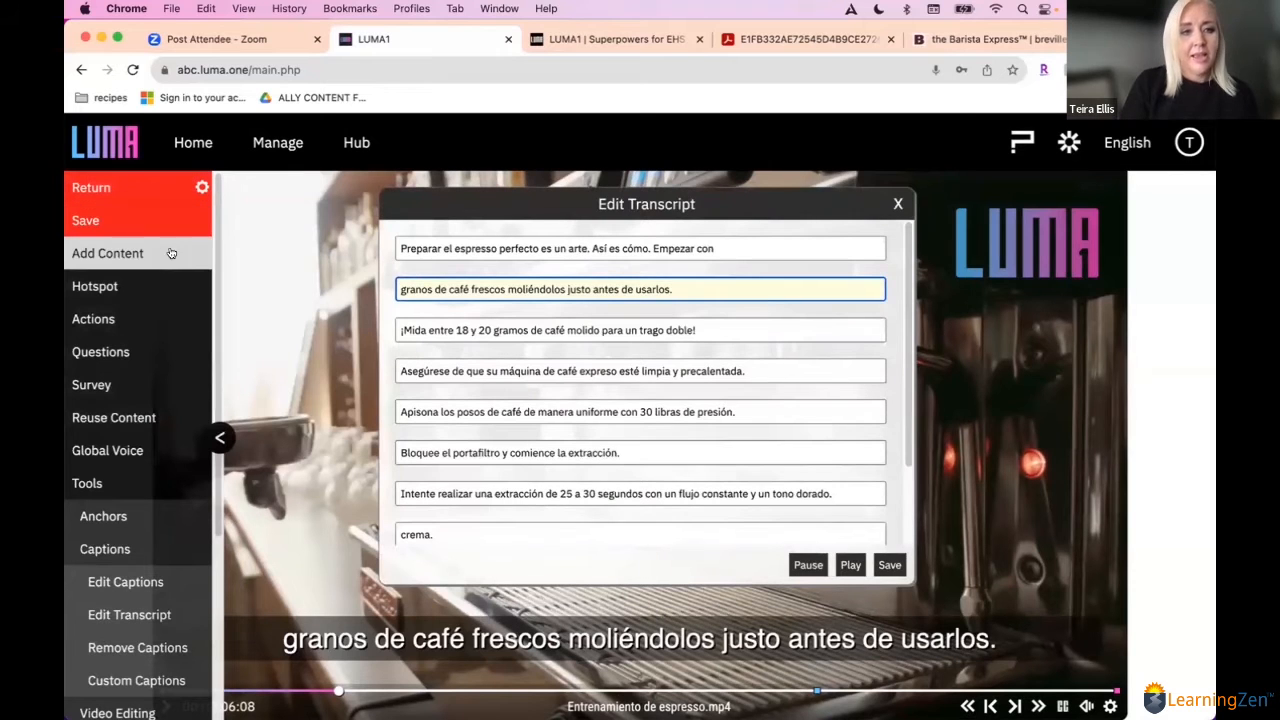
left_click(896, 205)
left_click(88, 482)
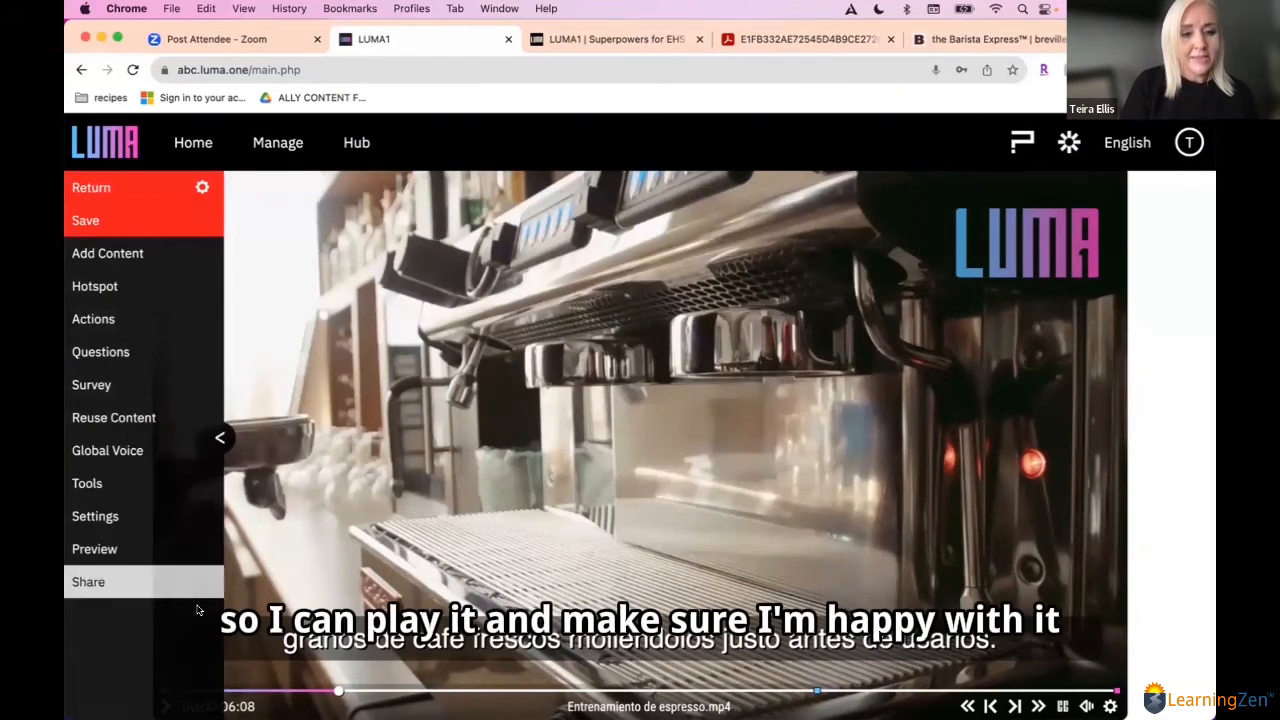
Step: Play the opening seconds of the translated video from near its start to check captions and narration, and pause it
left_click(217, 438)
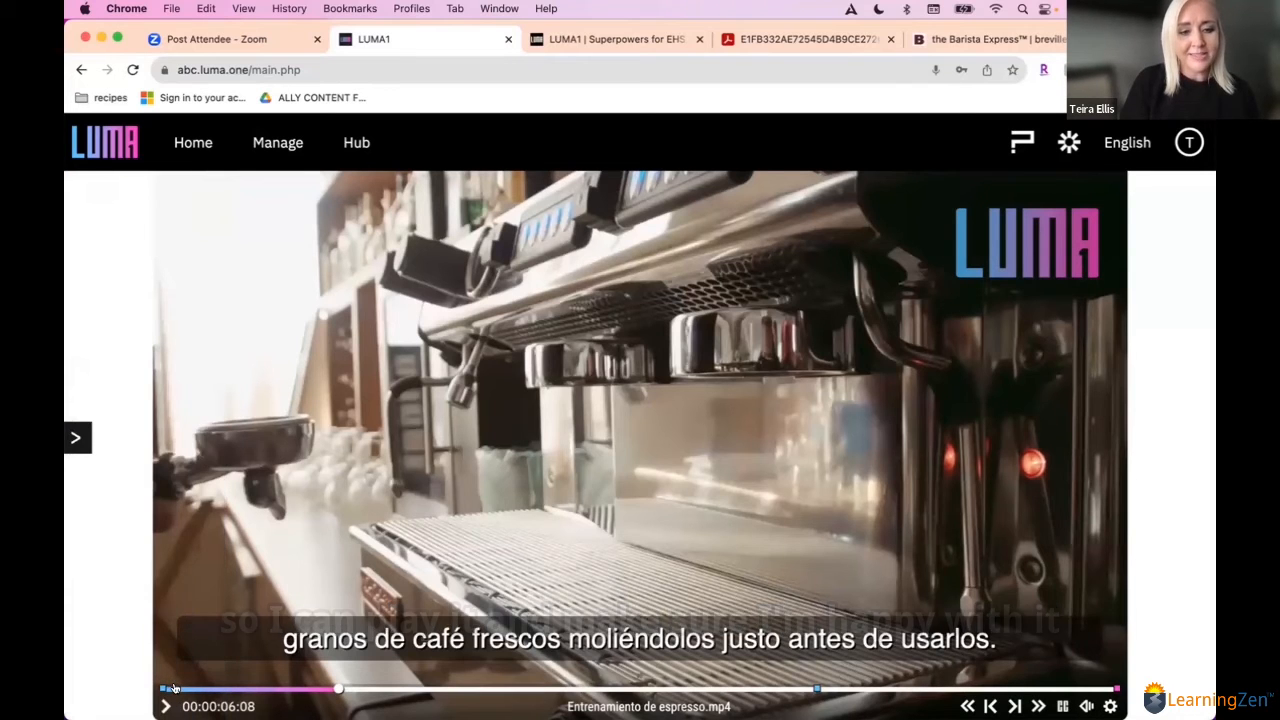
left_click(172, 688)
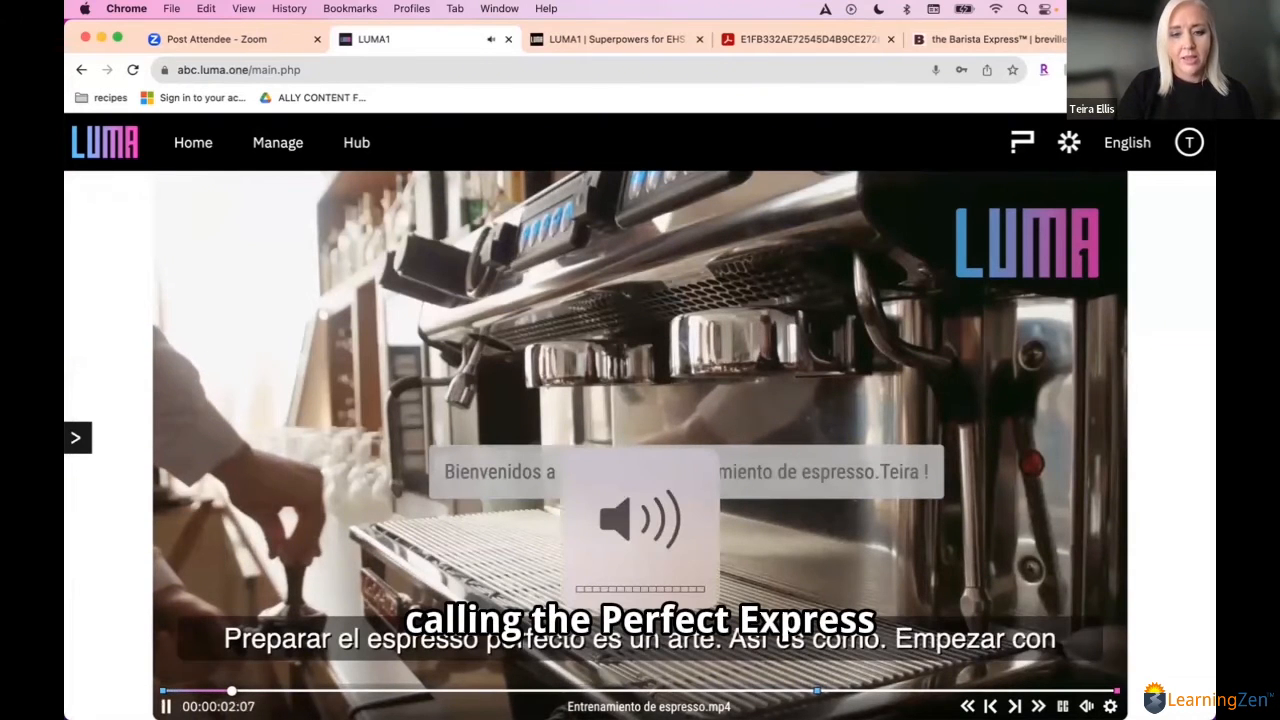
key("space")
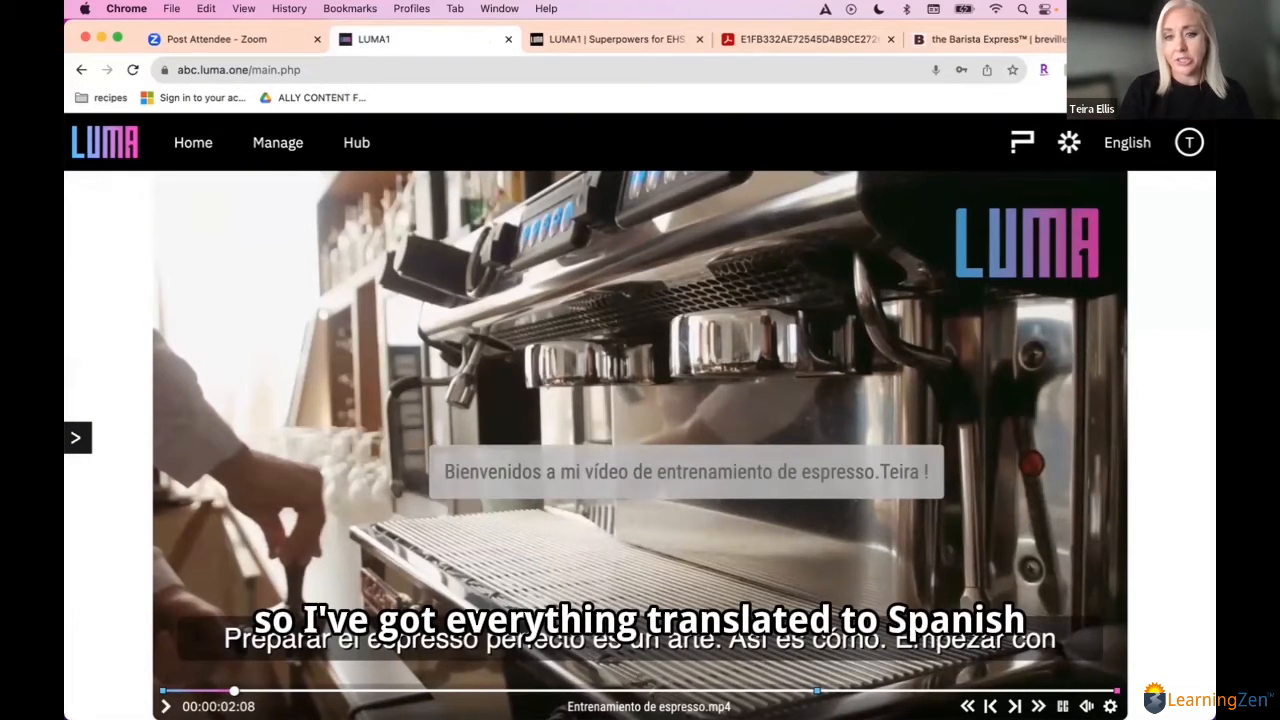
Step: Synthesize the Spanish transcript with the female United States voice Isabella at speaking rate 1, and save the video
left_click(76, 437)
left_click(114, 452)
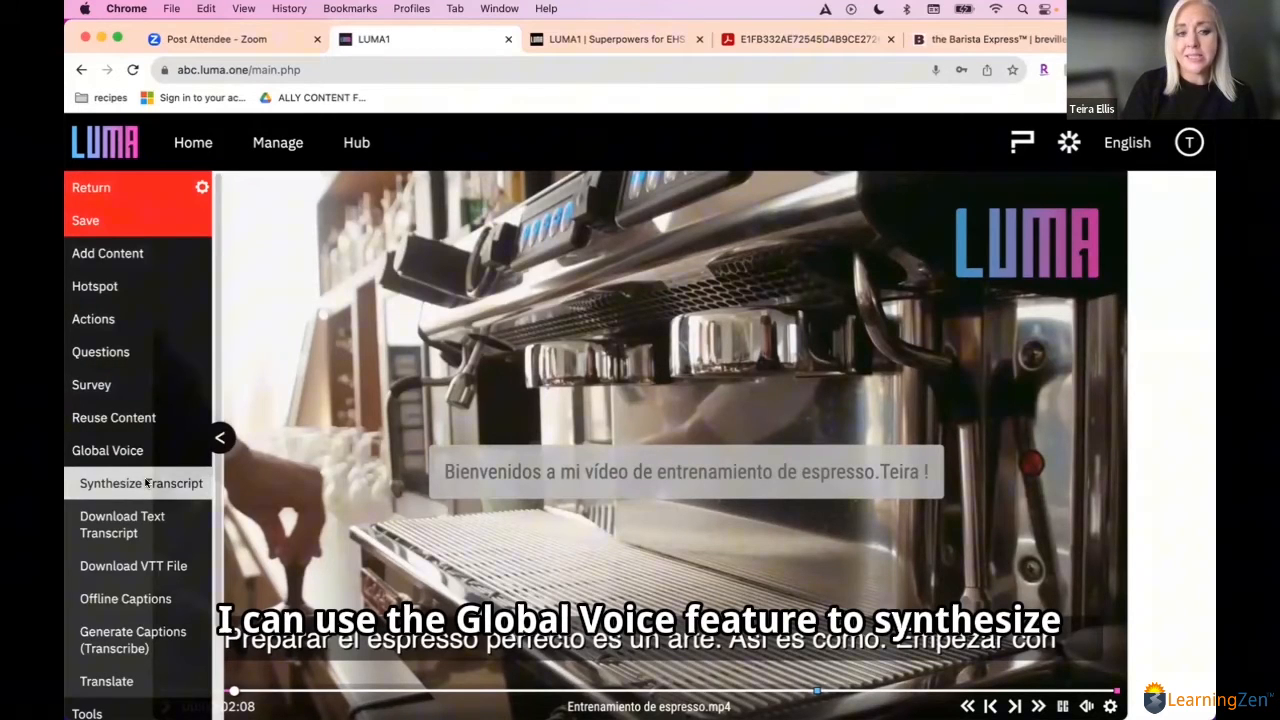
left_click(145, 483)
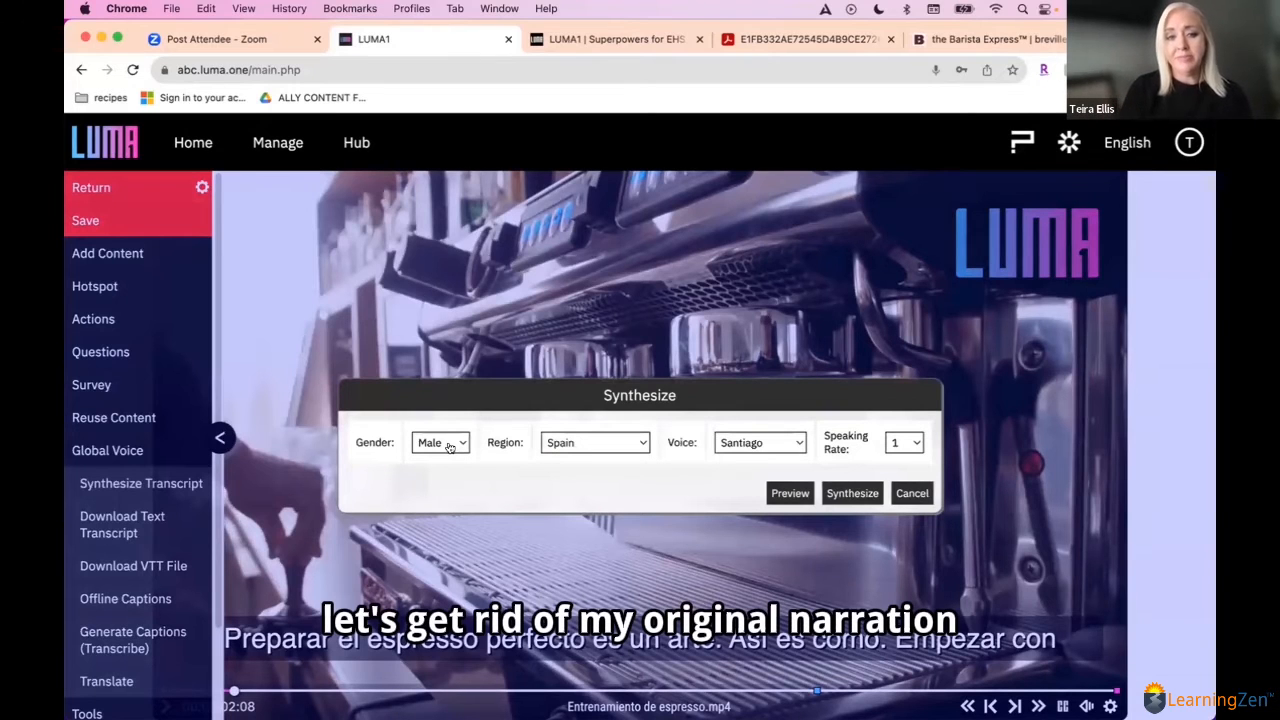
left_click(449, 443)
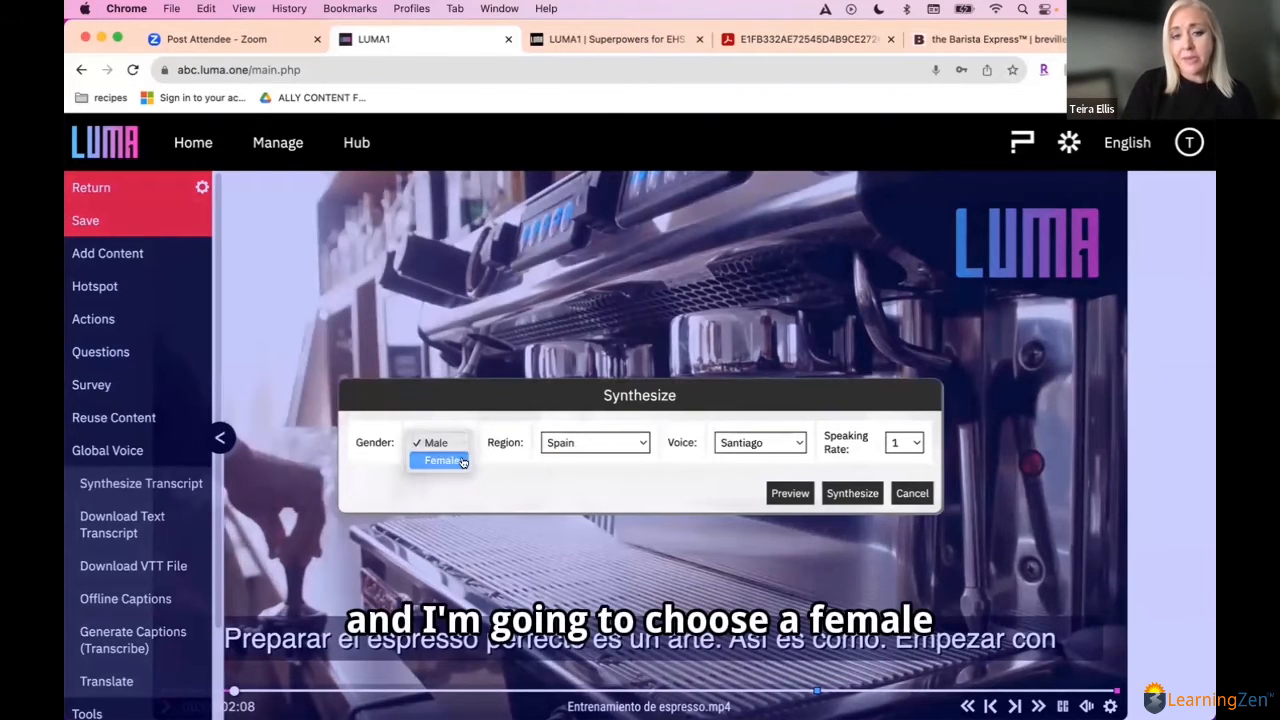
left_click(462, 461)
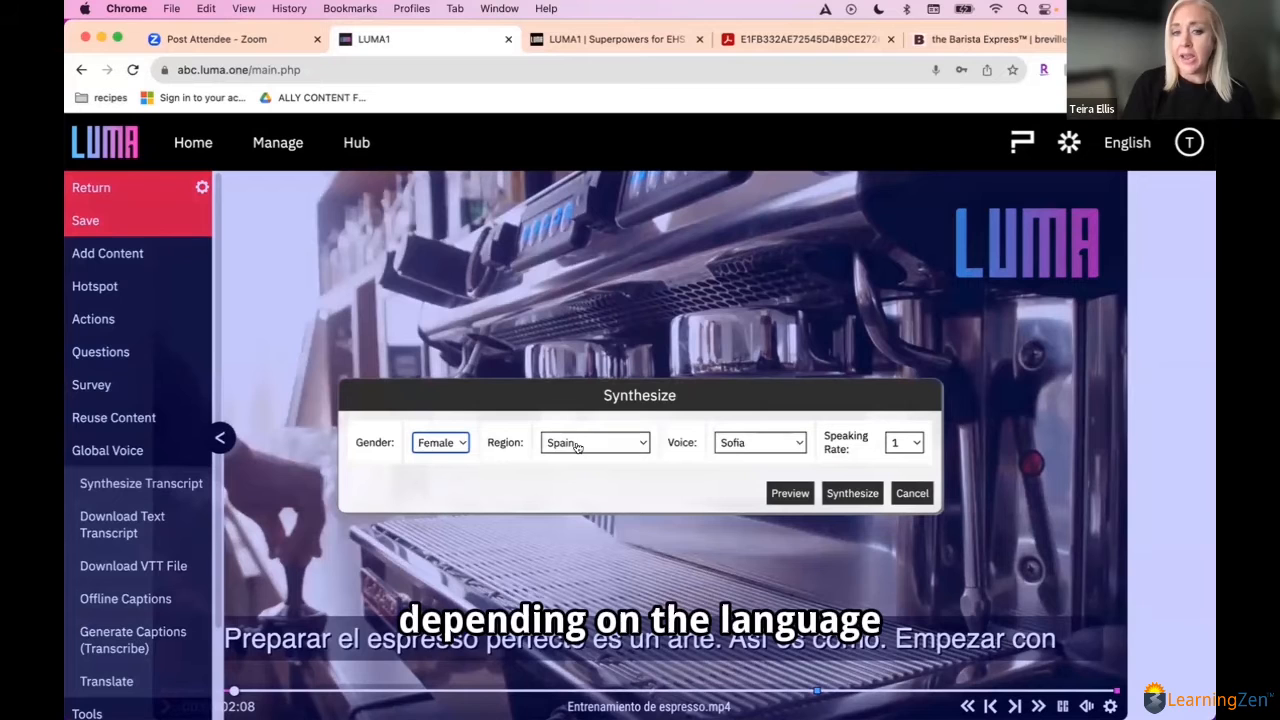
left_click(577, 445)
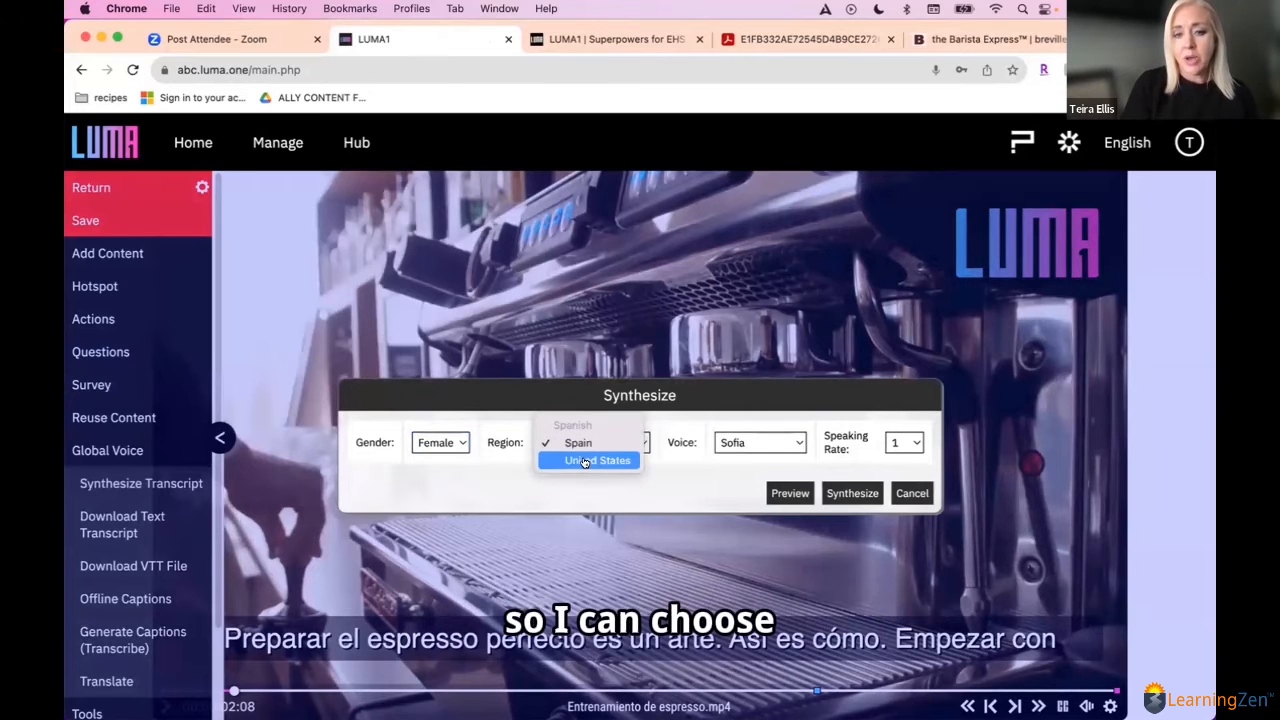
left_click(585, 462)
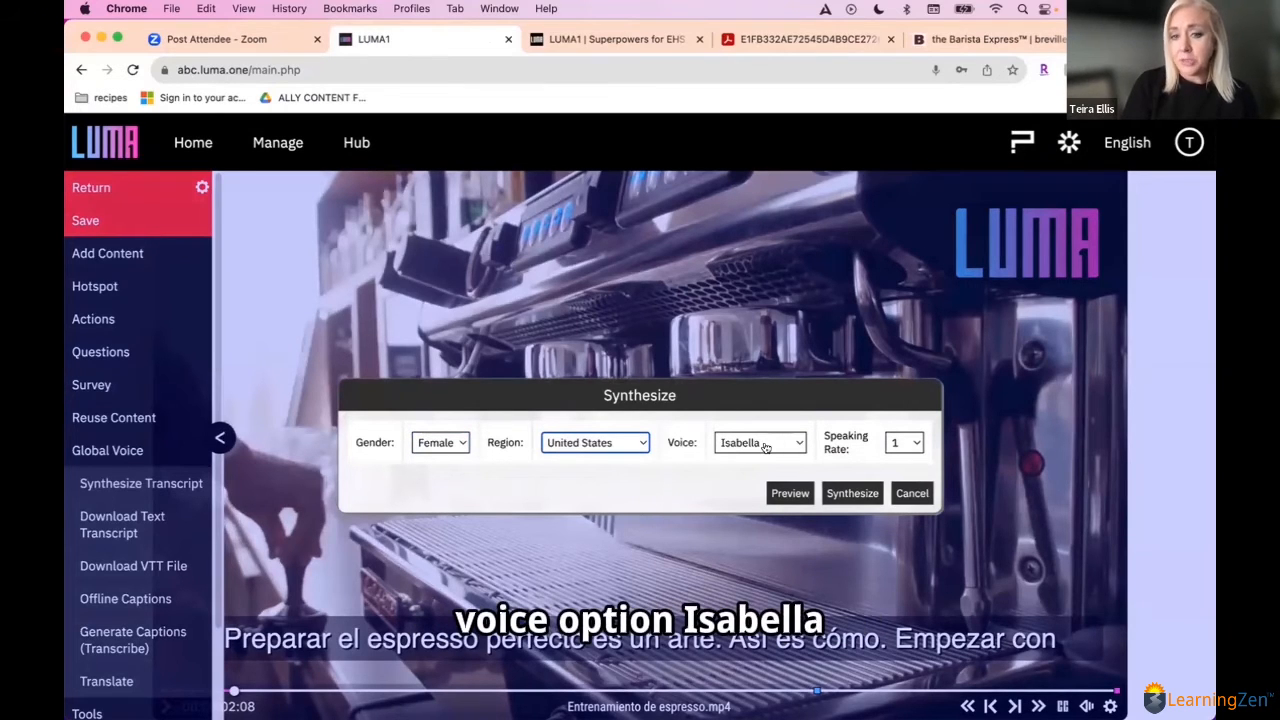
left_click(850, 493)
left_click(776, 479)
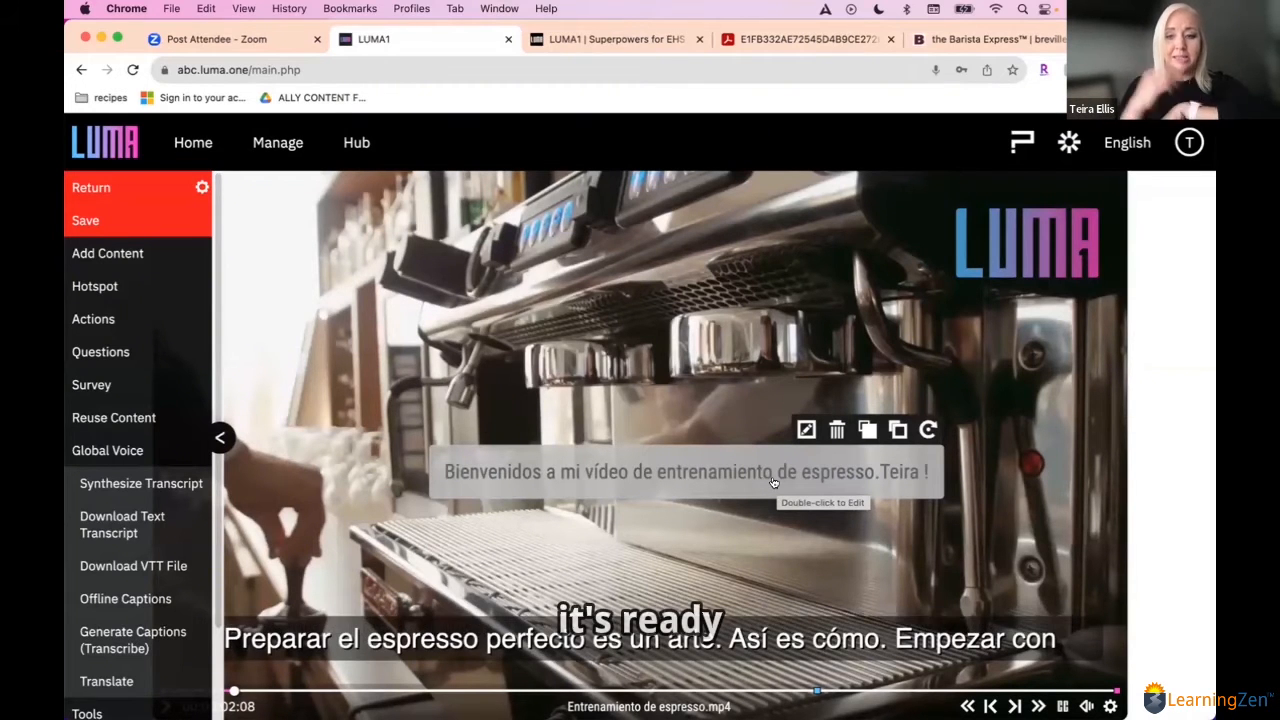
left_click(112, 452)
left_click(143, 228)
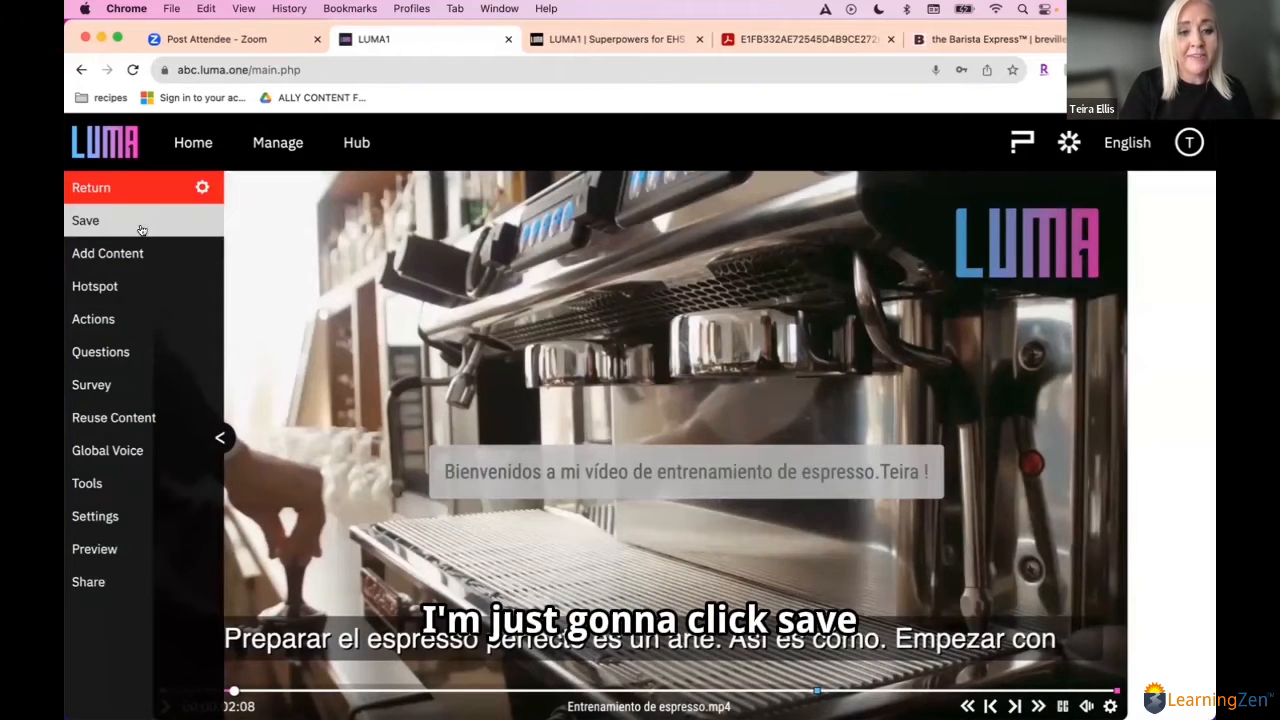
Step: Preview the video with its synthesized Spanish narration, and return to the editor near the start of the timeline
left_click(135, 549)
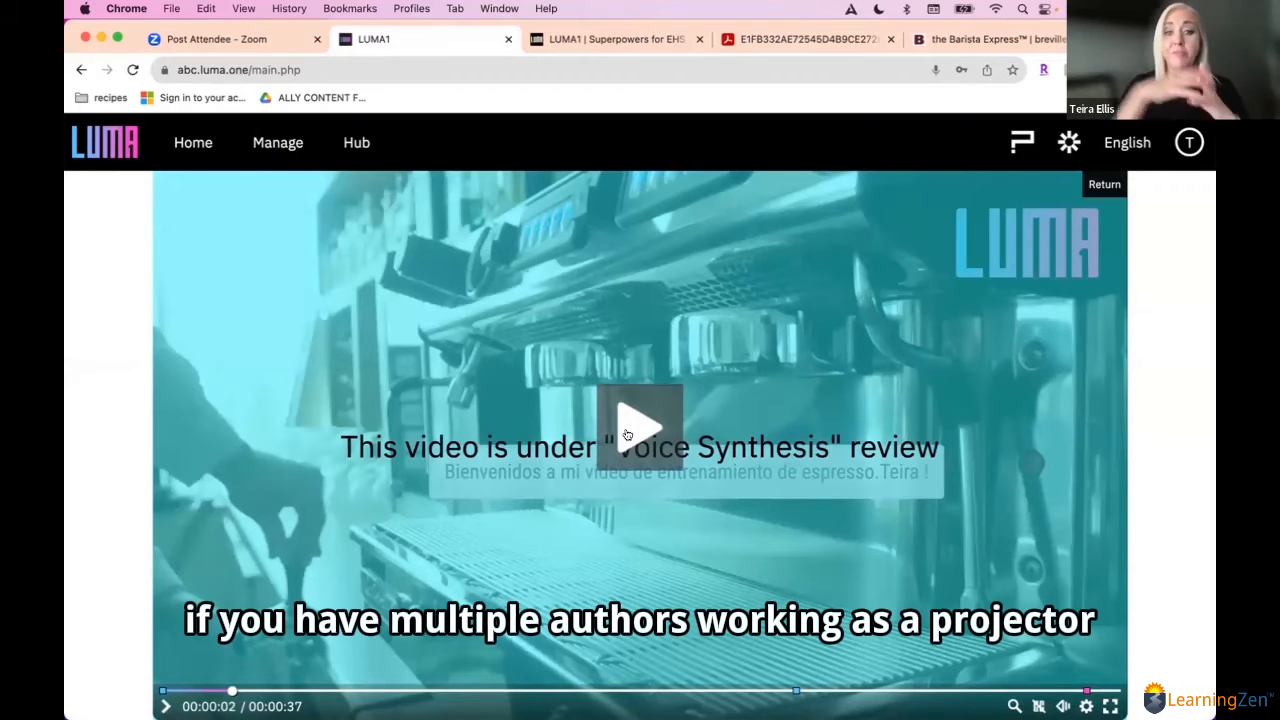
left_click(630, 430)
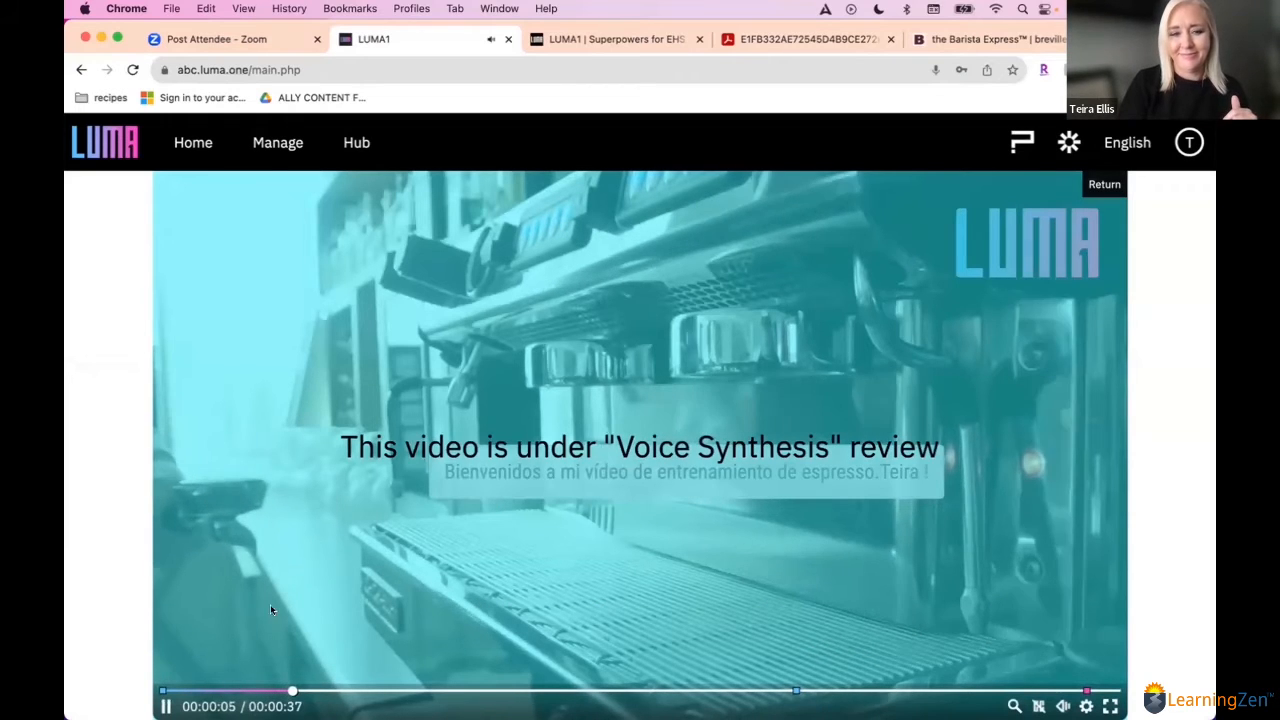
left_click(166, 706)
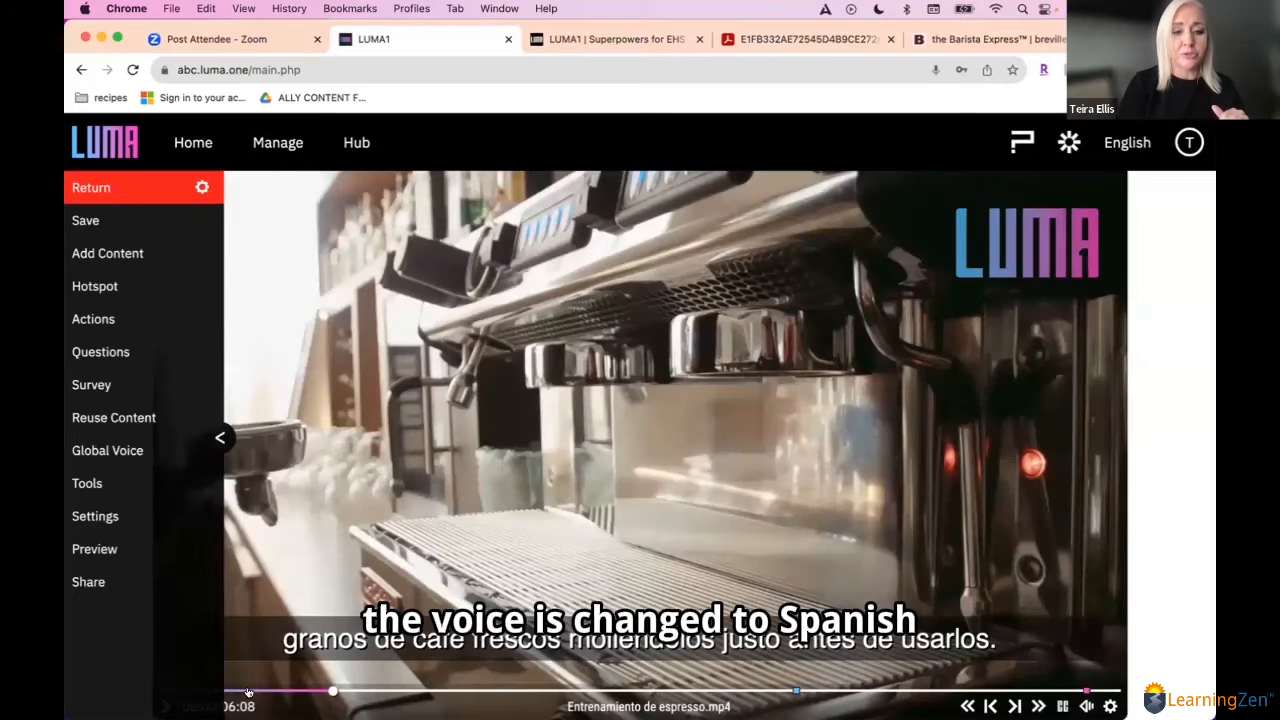
left_click(250, 690)
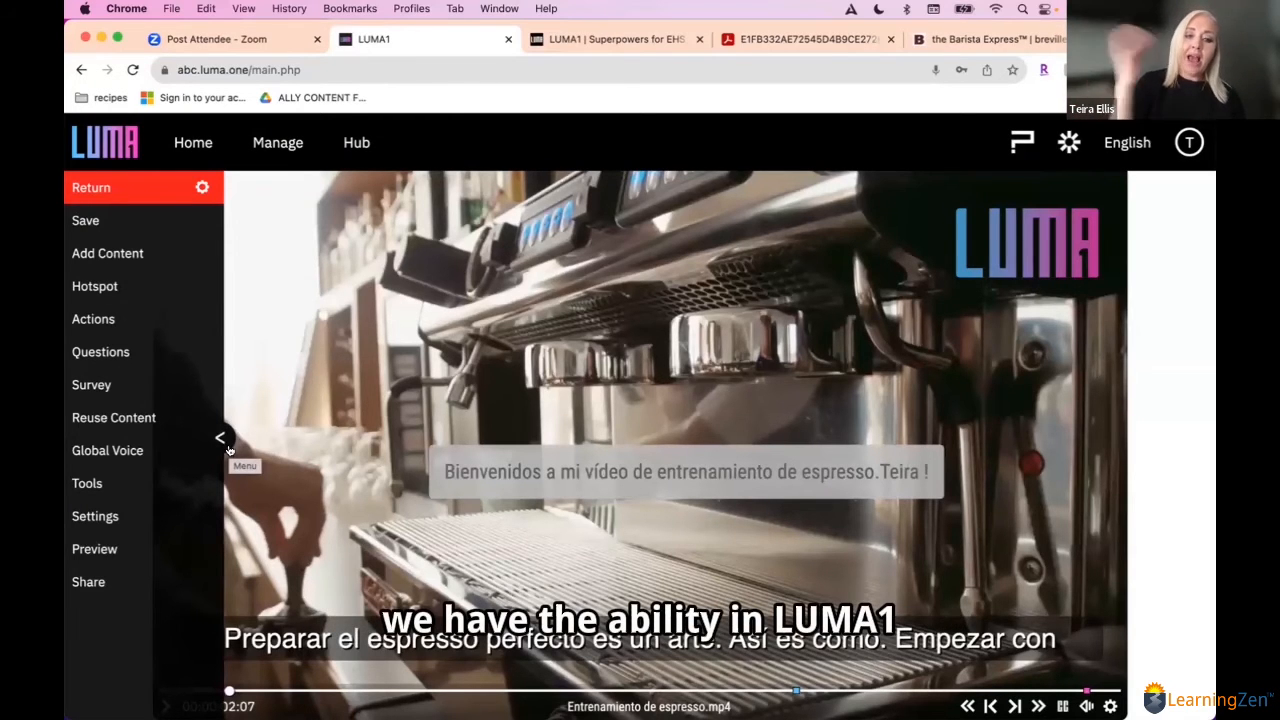
left_click(124, 483)
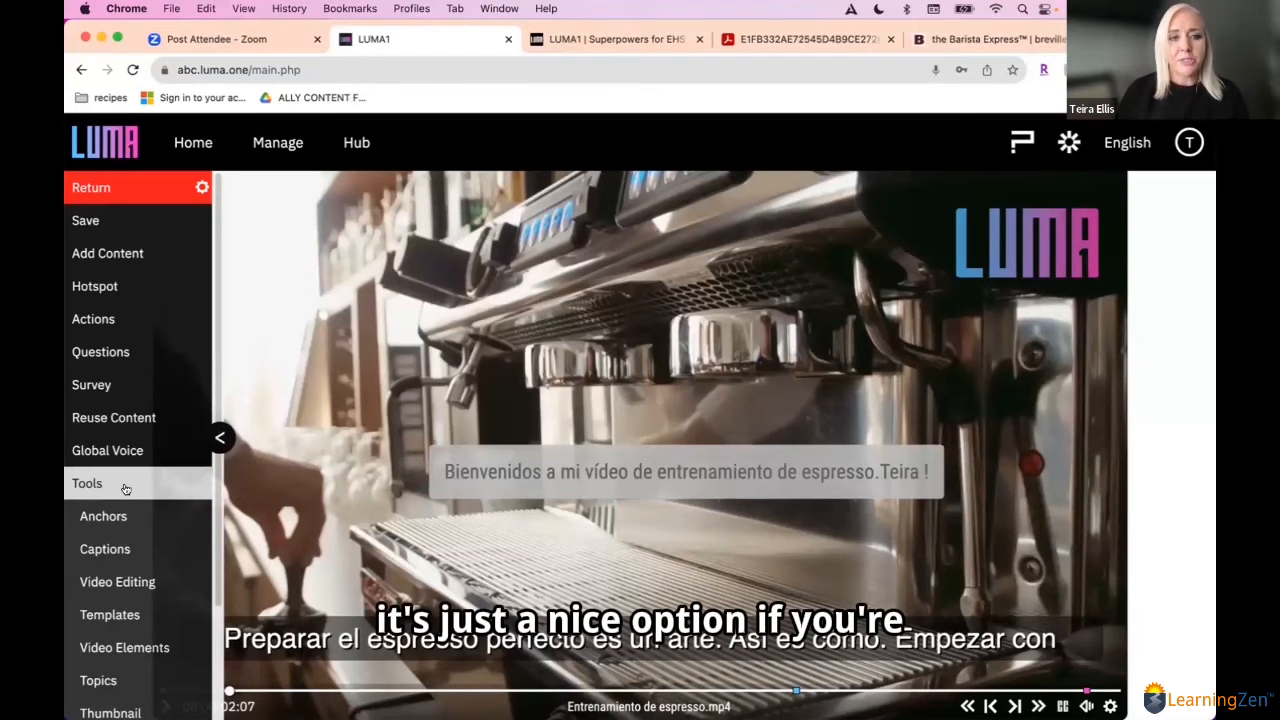
left_click(116, 485)
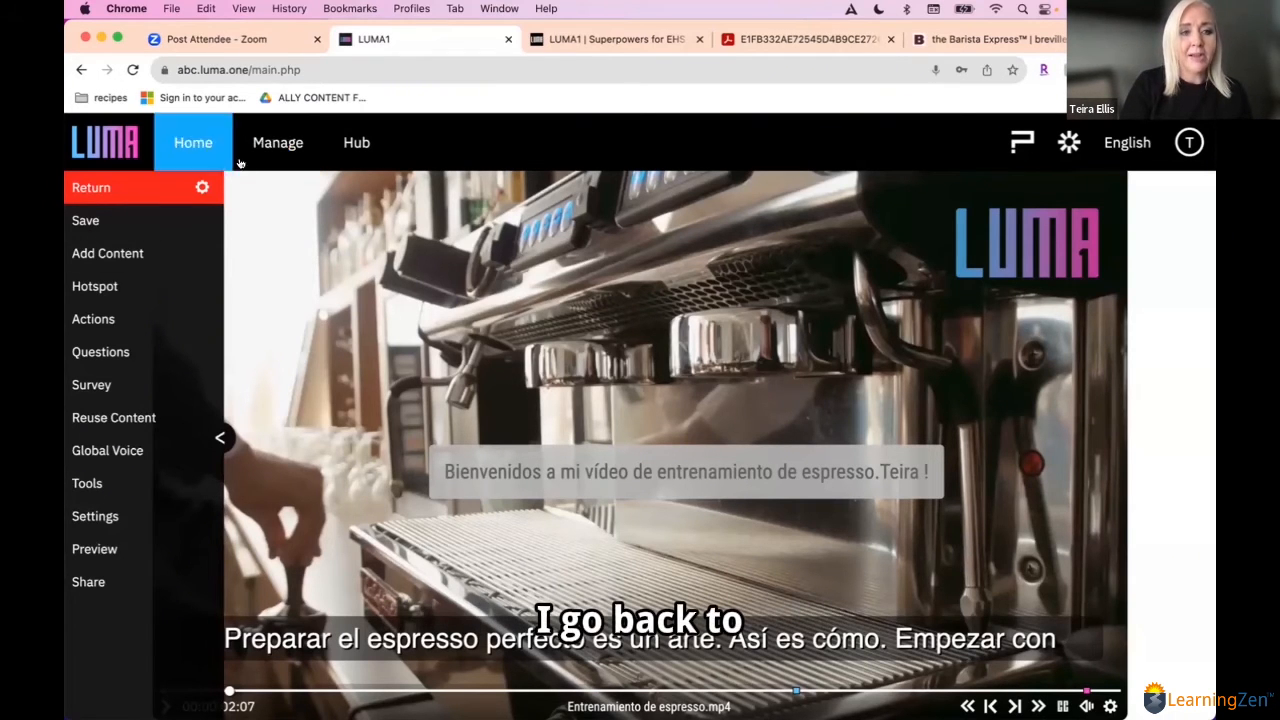
Step: Open the playlist "My training program 101" from the playlist list and bring up its sharing options
left_click(278, 142)
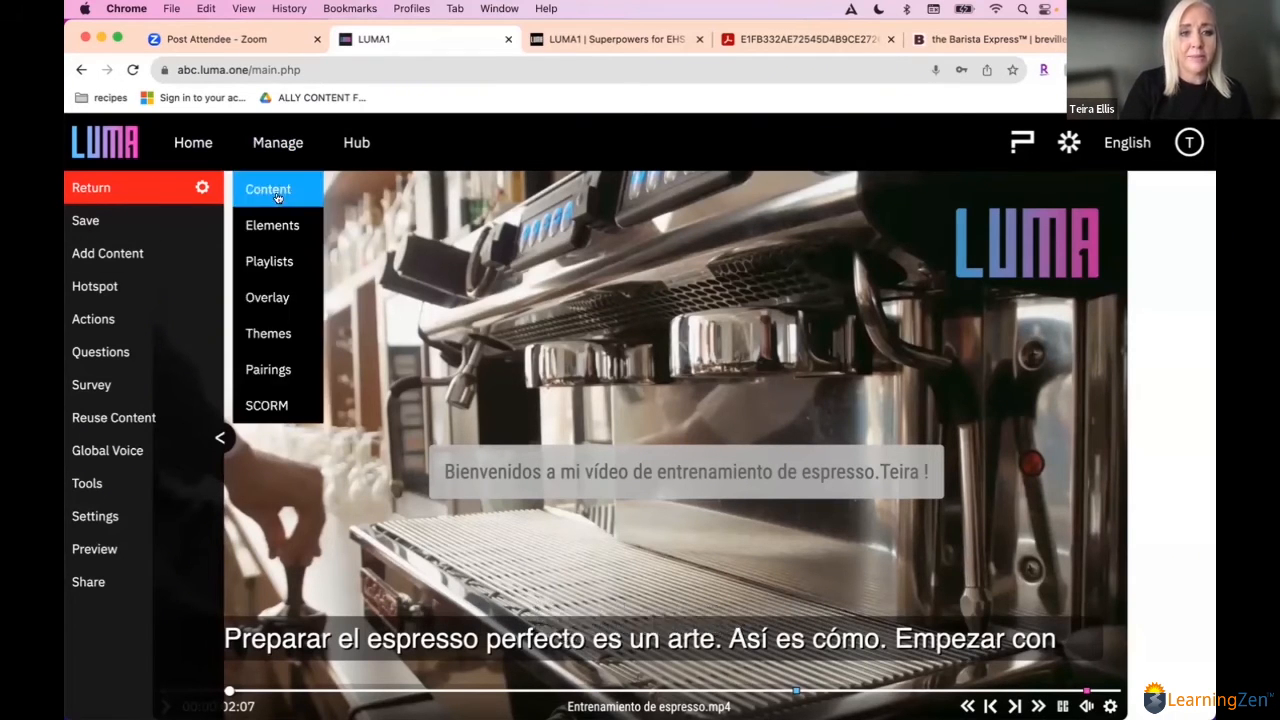
left_click(255, 260)
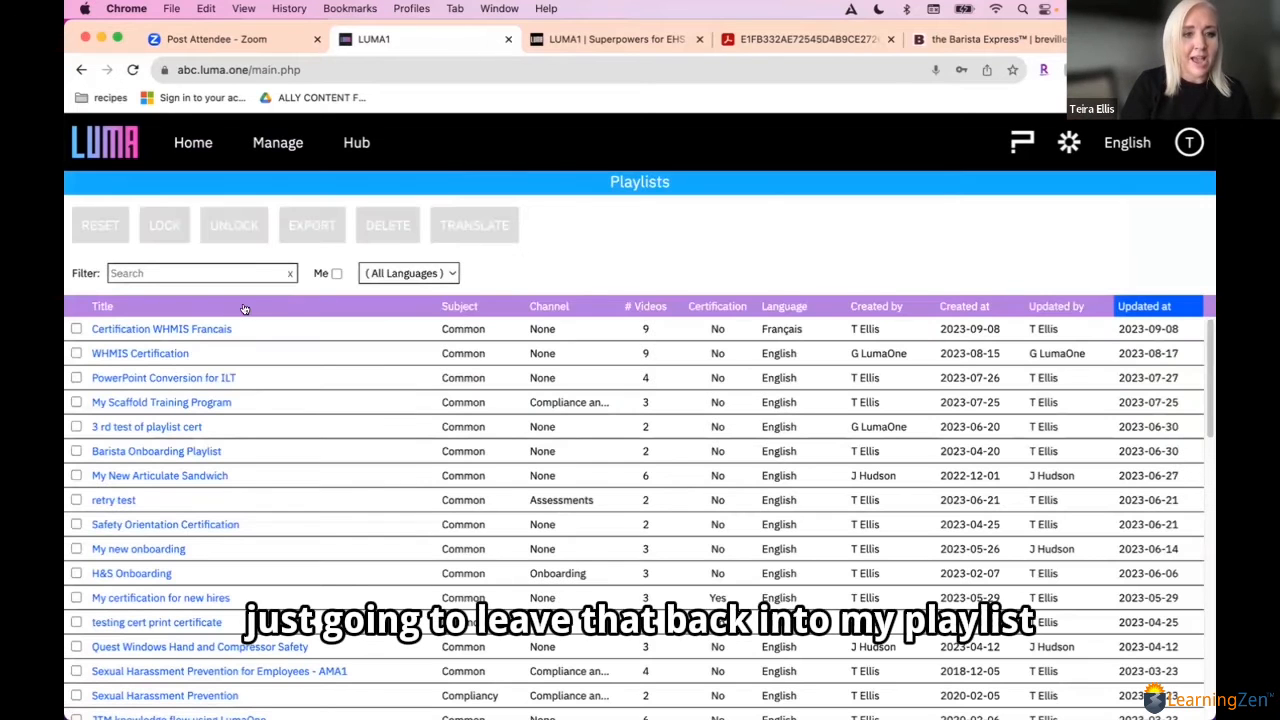
left_click(166, 329)
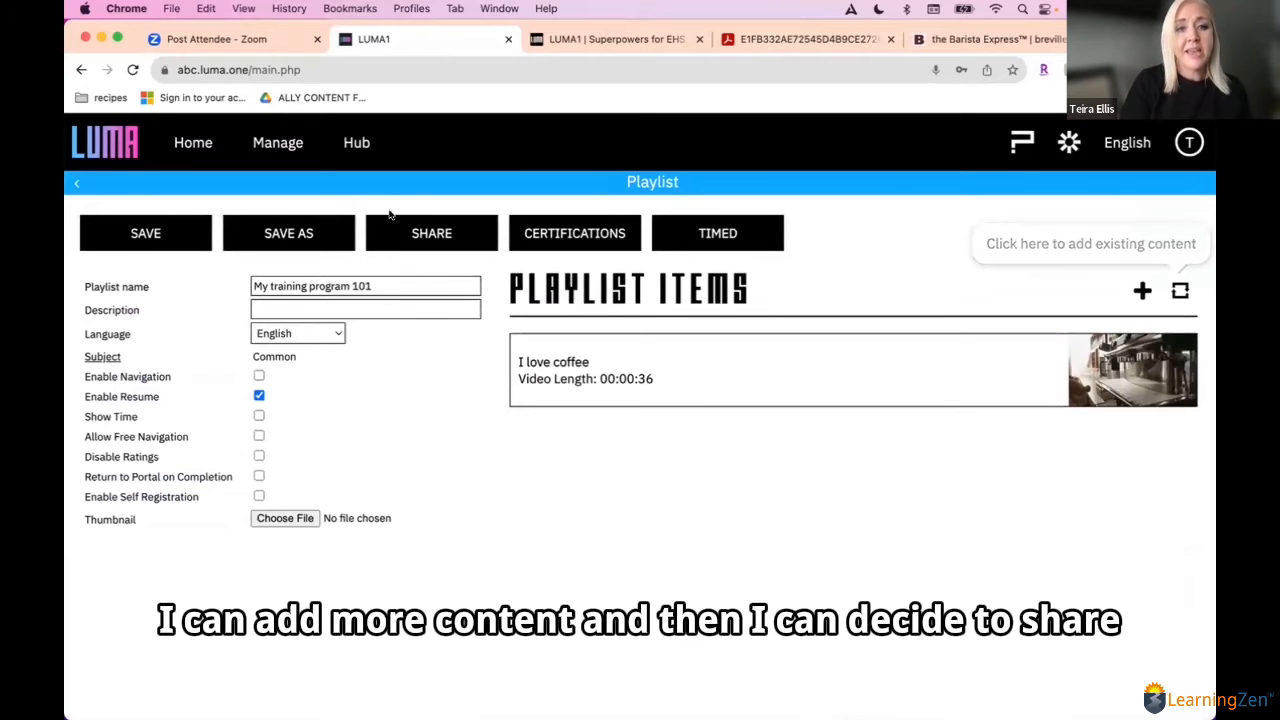
left_click(428, 234)
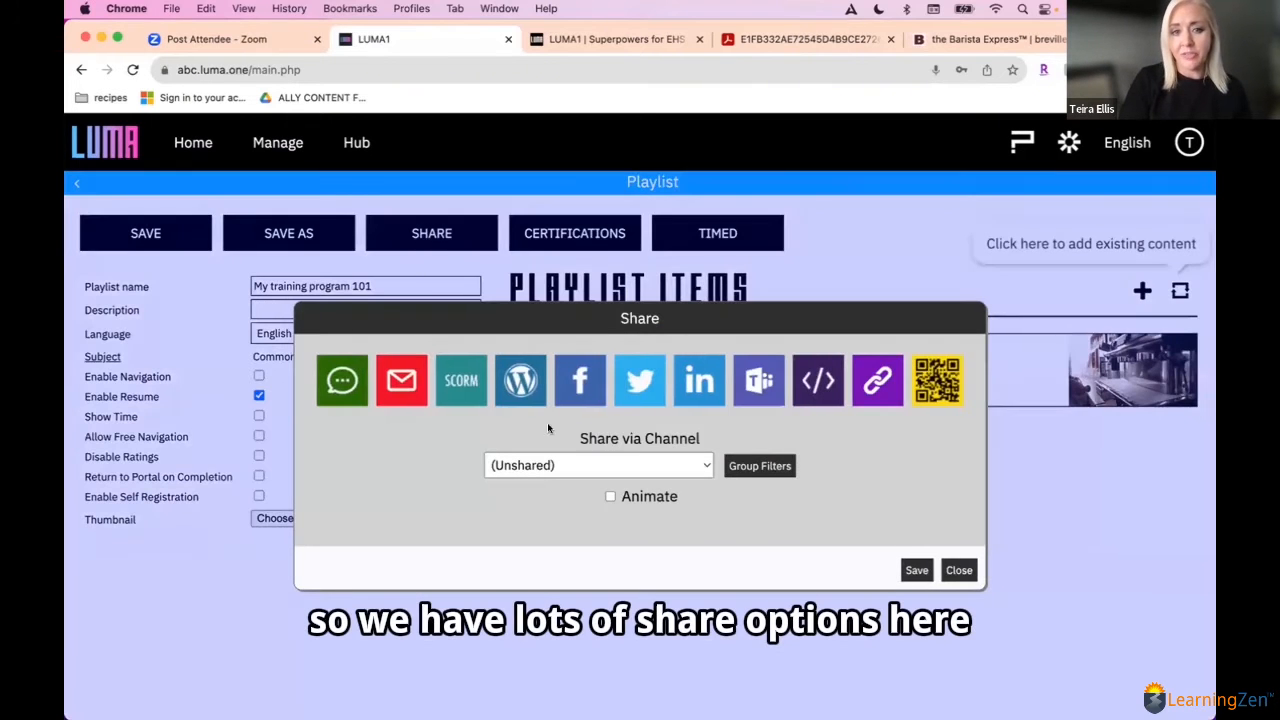
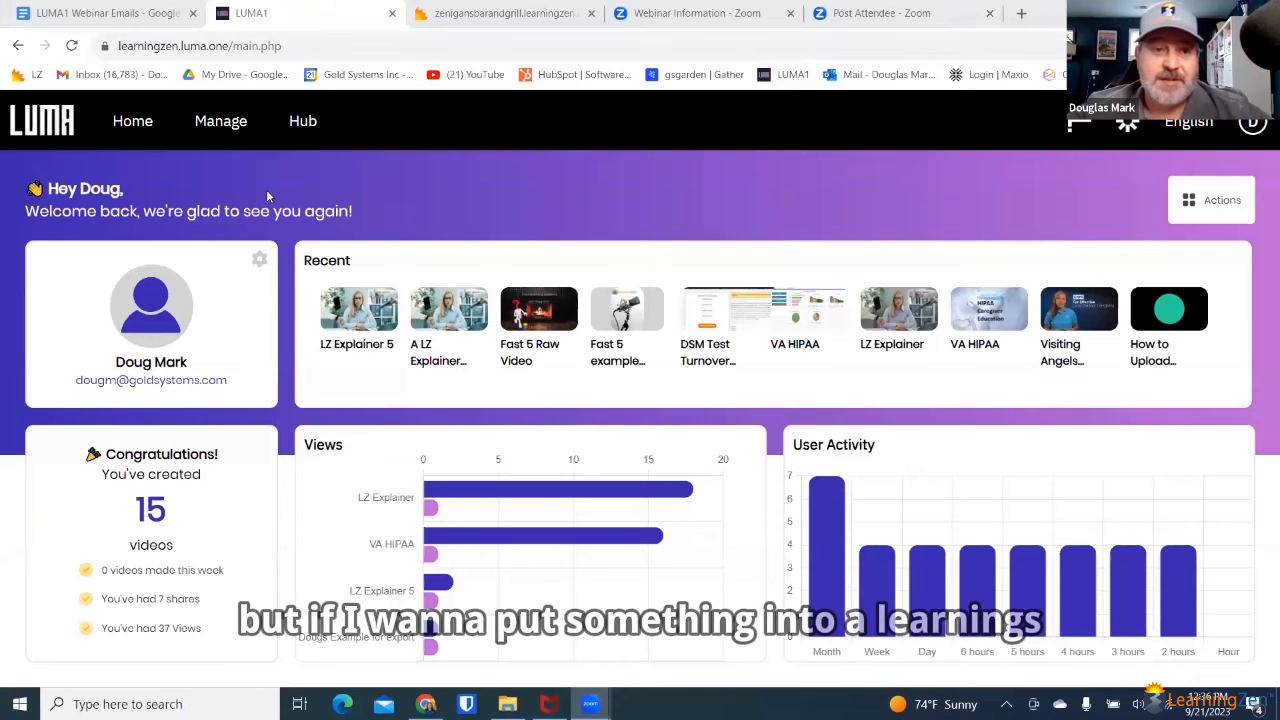
Step: Open the "LZ Explainer 5" video from the content list and copy its embed code from the sharing options
left_click(220, 127)
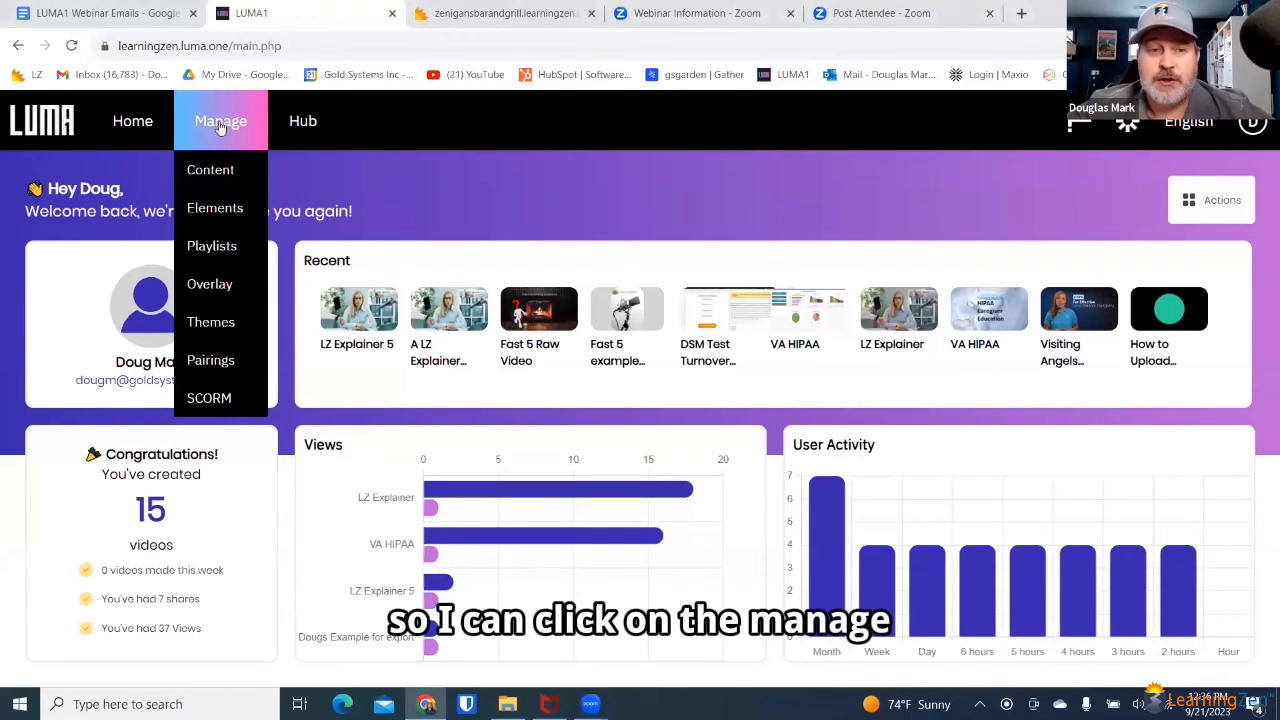
left_click(215, 168)
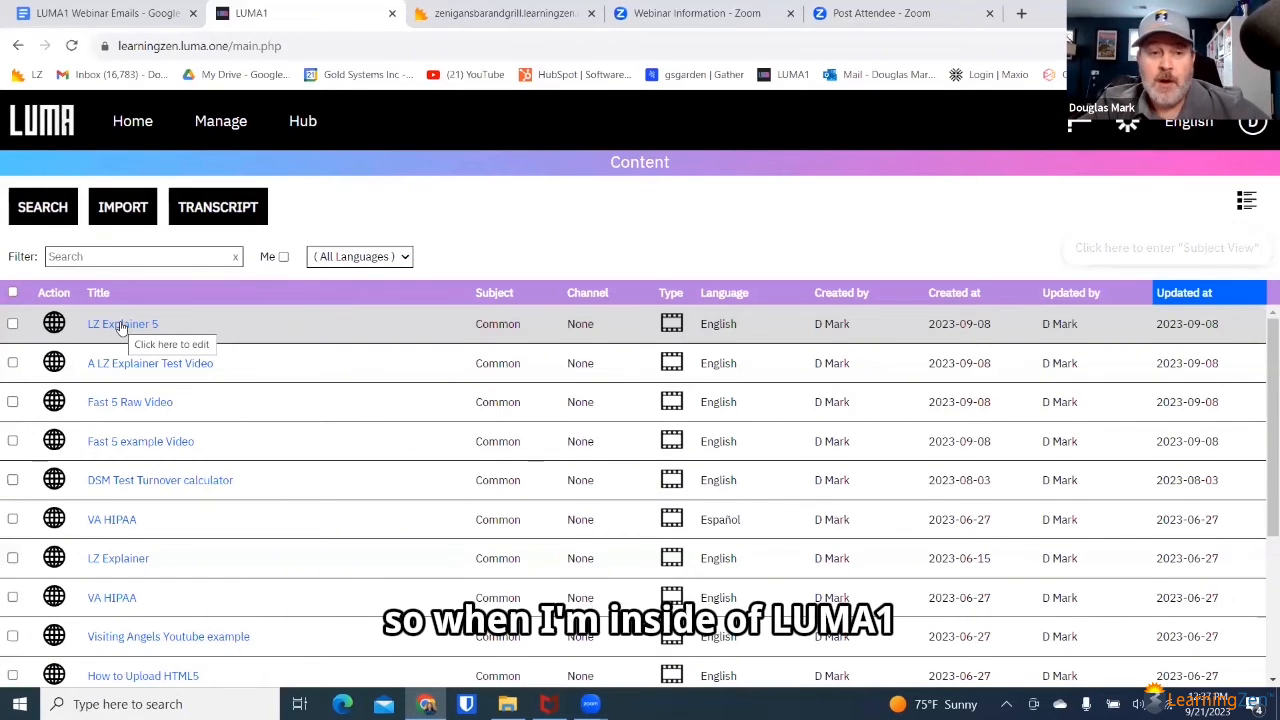
left_click(120, 325)
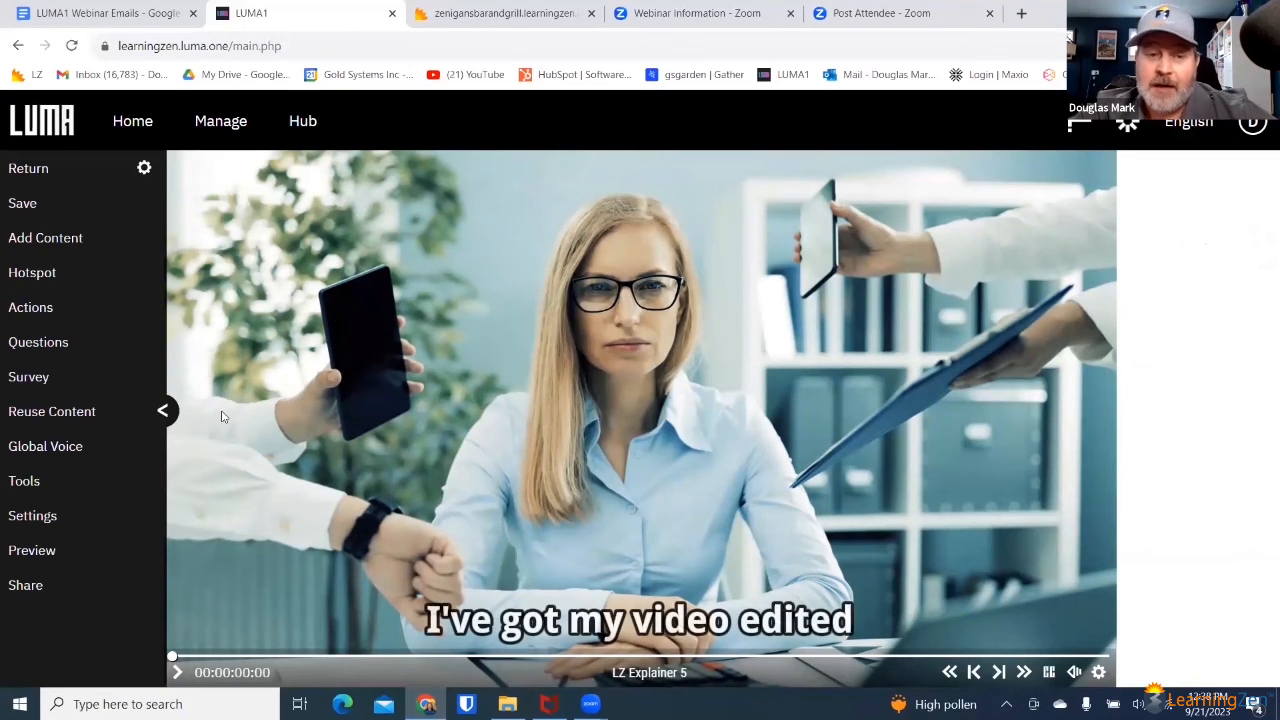
left_click(57, 590)
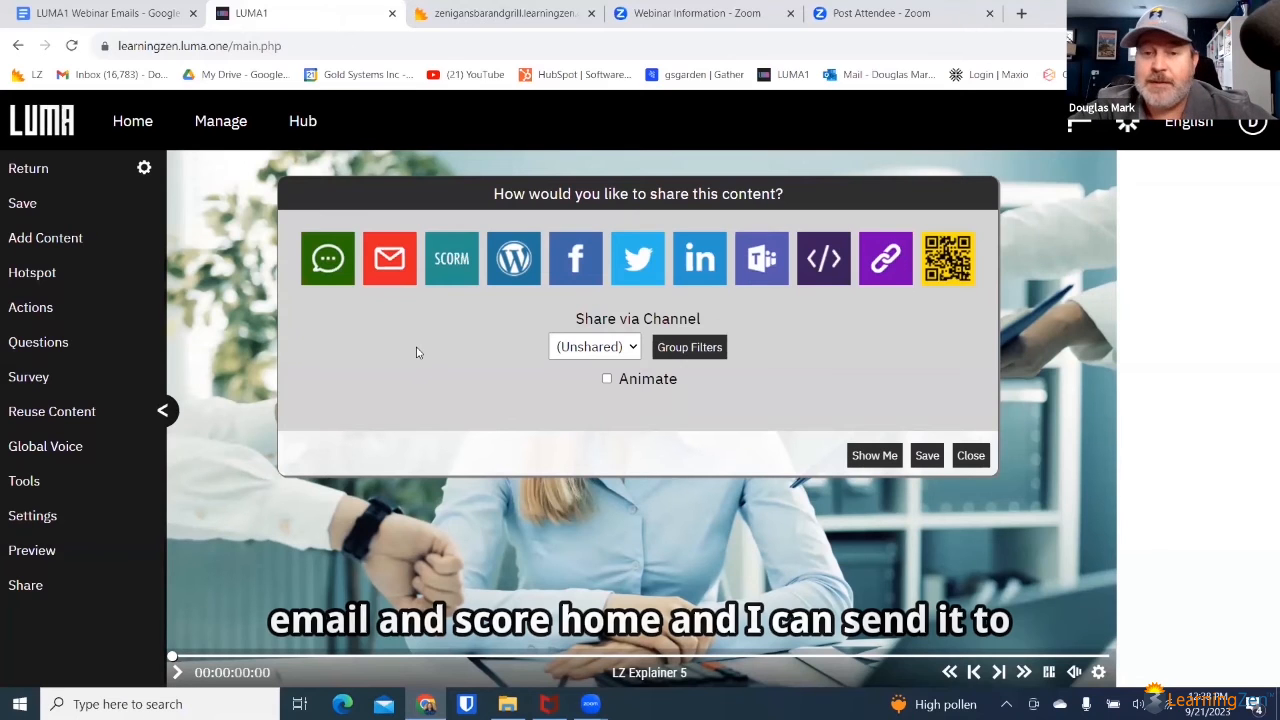
left_click(809, 262)
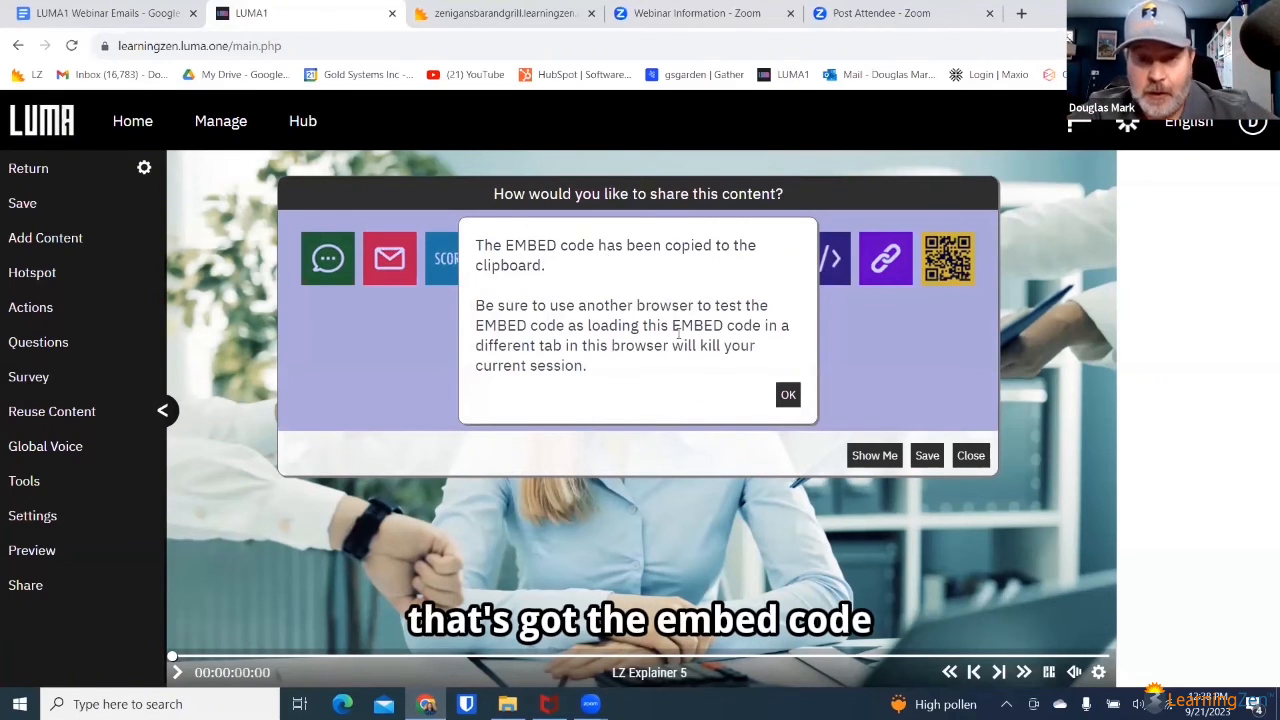
left_click(789, 395)
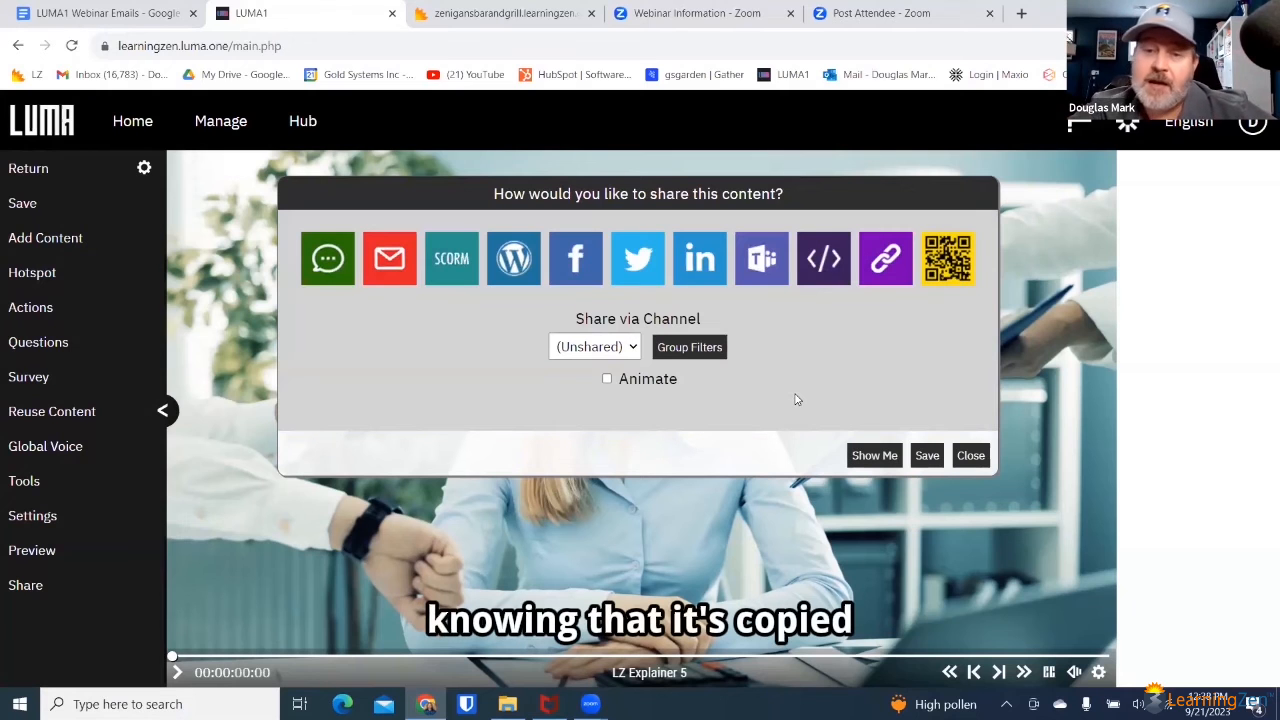
Step: Switch to the LearningZen example portal, log in with the prefilled credentials, and change to the Author dashboard
left_click(480, 14)
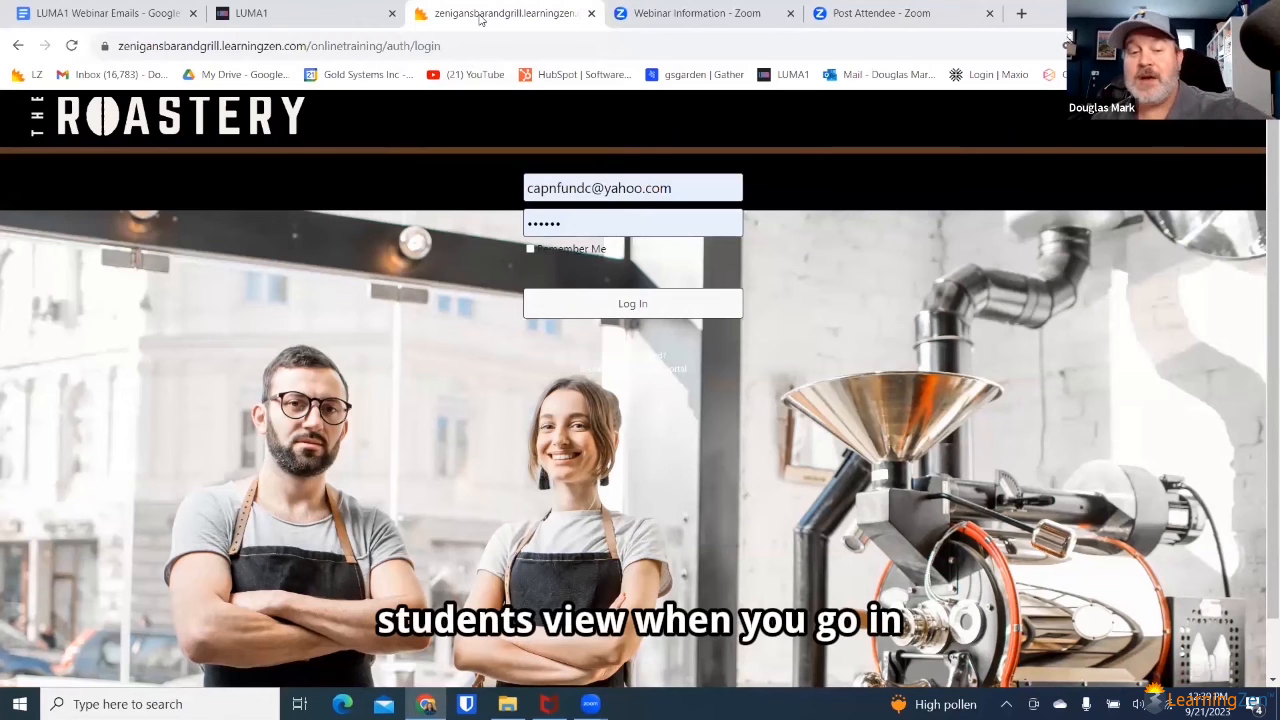
left_click(618, 306)
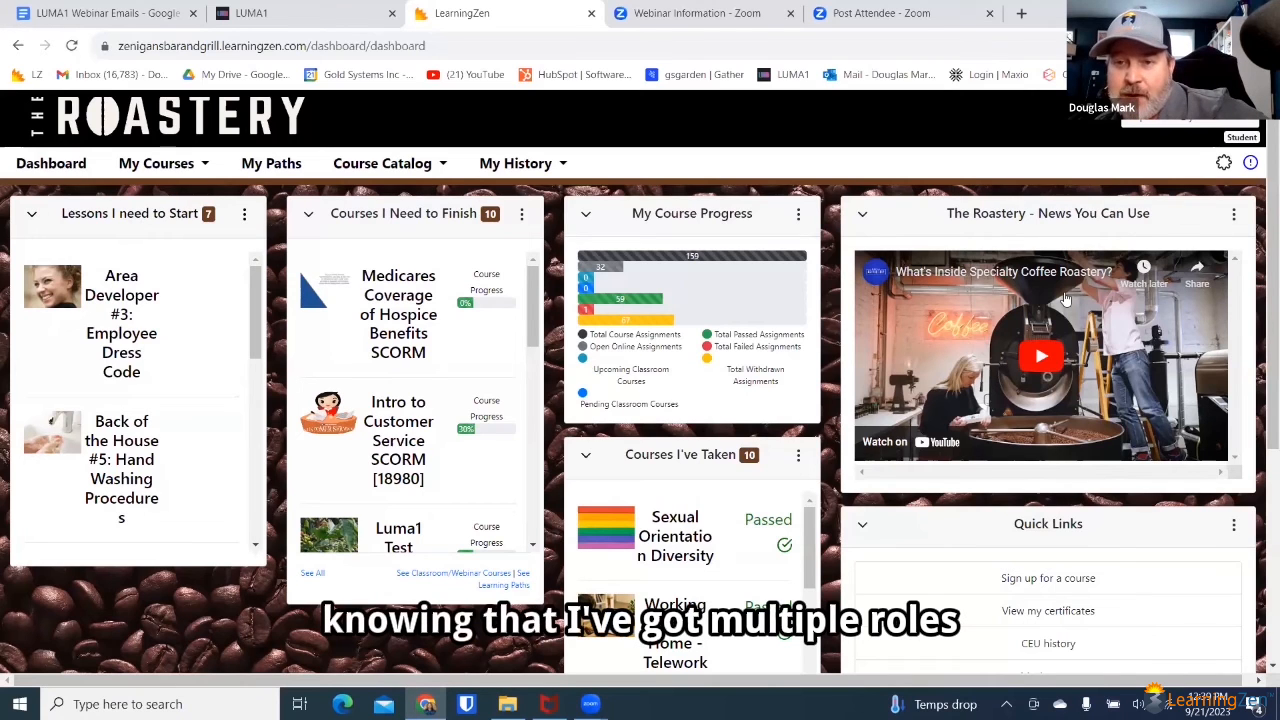
left_click(1168, 125)
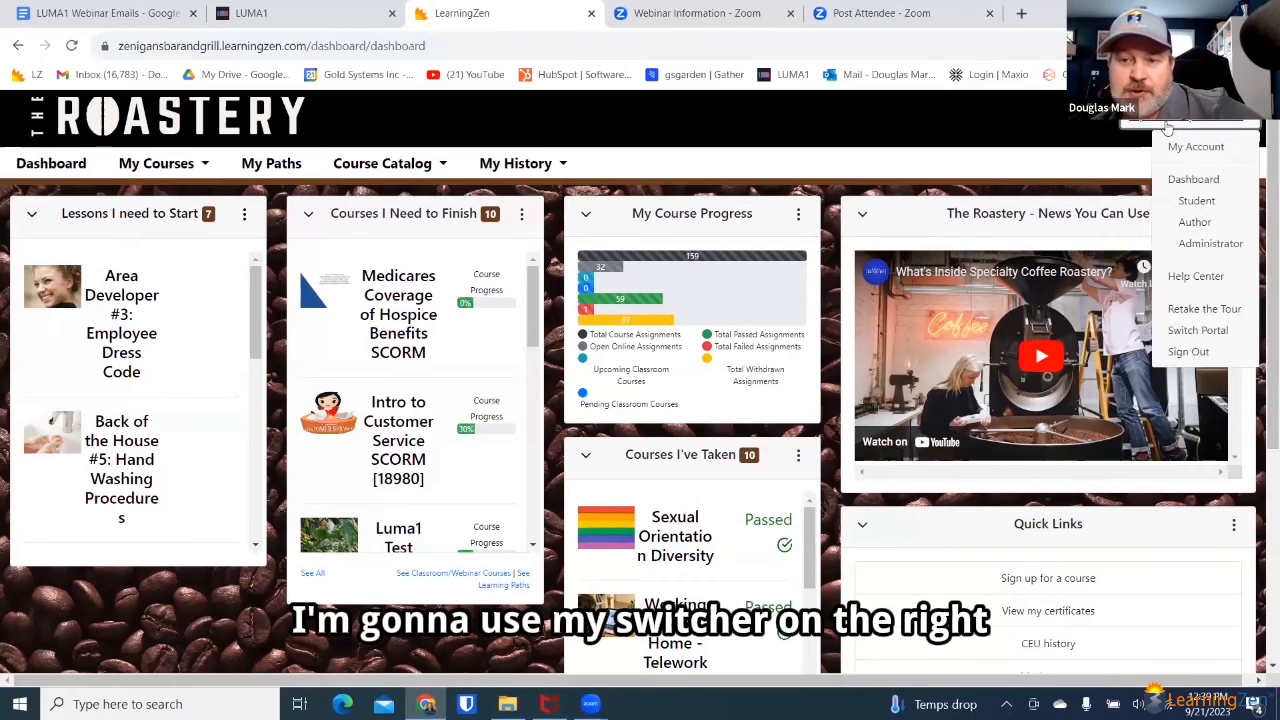
left_click(1195, 222)
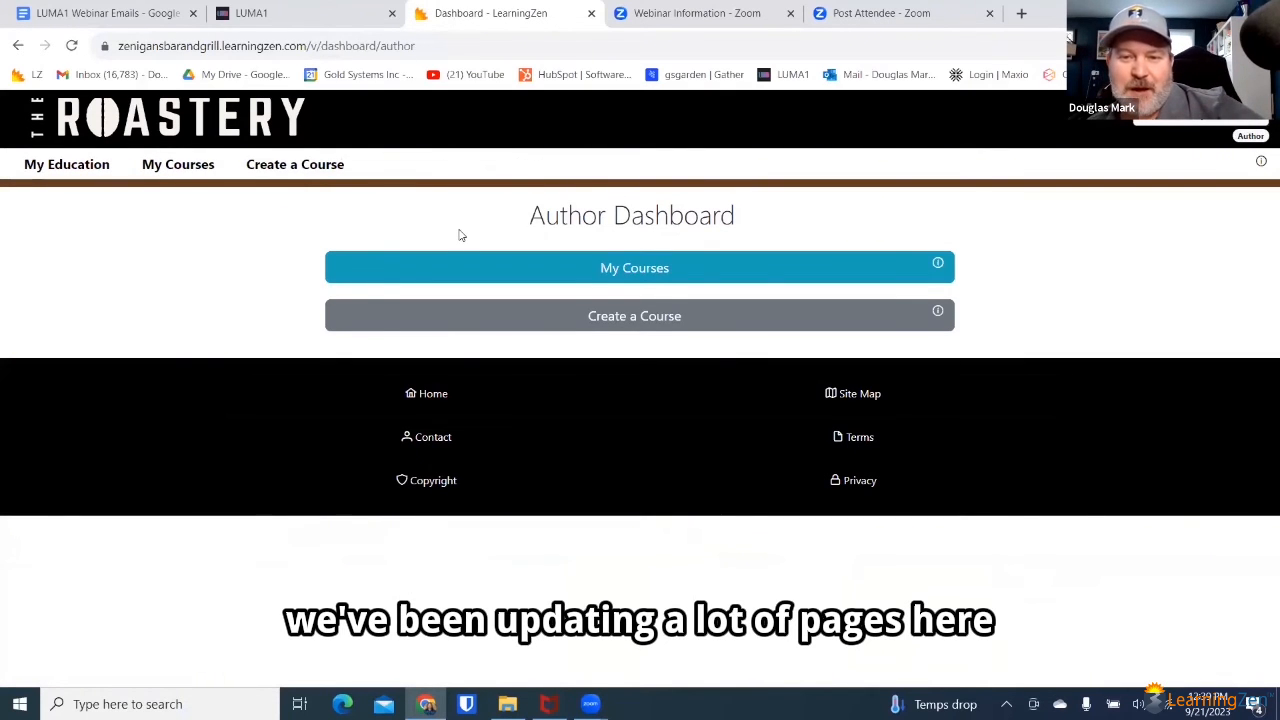
Step: Take the course "A+ Customer Experiences" offline from the list of authored courses for editing
left_click(600, 268)
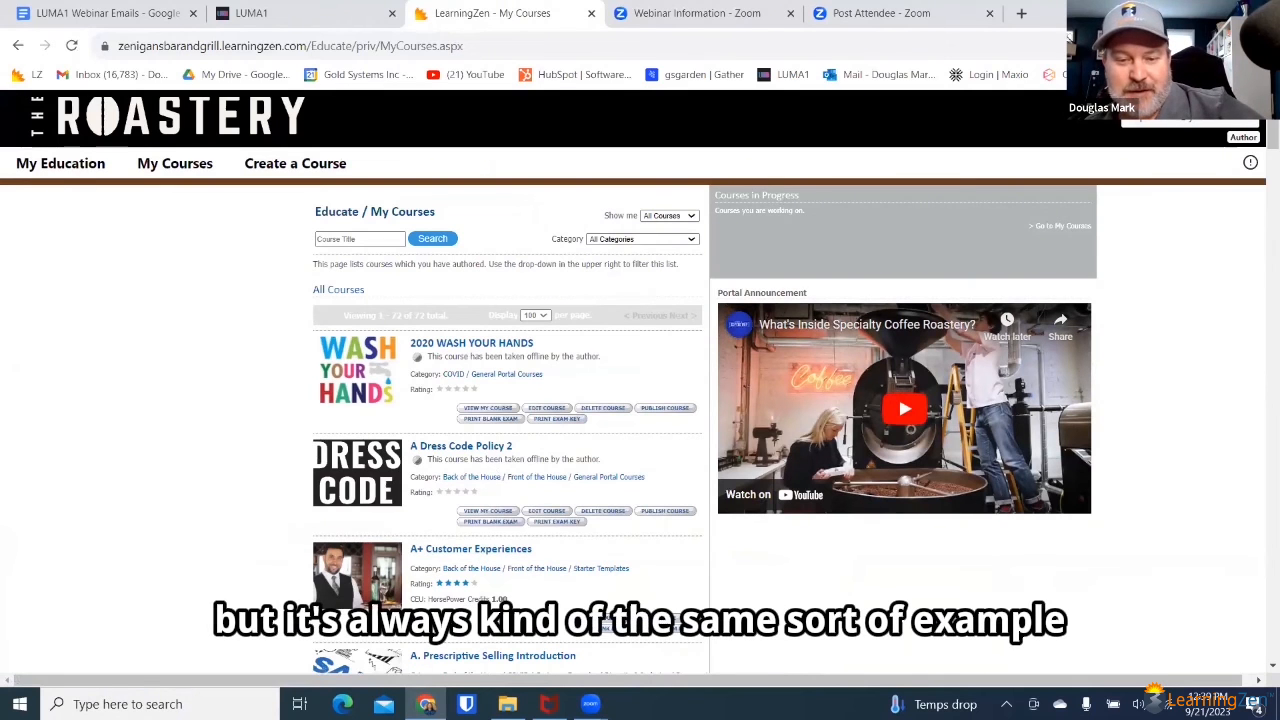
left_click(658, 613)
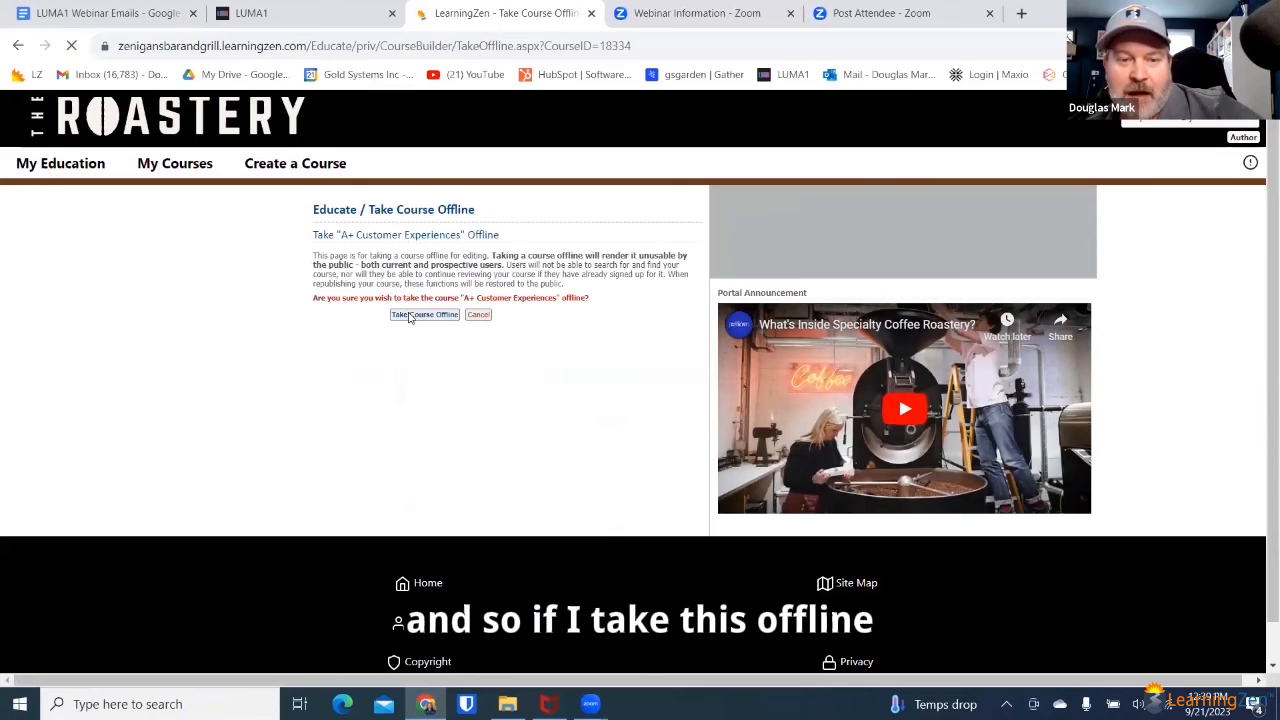
left_click(412, 315)
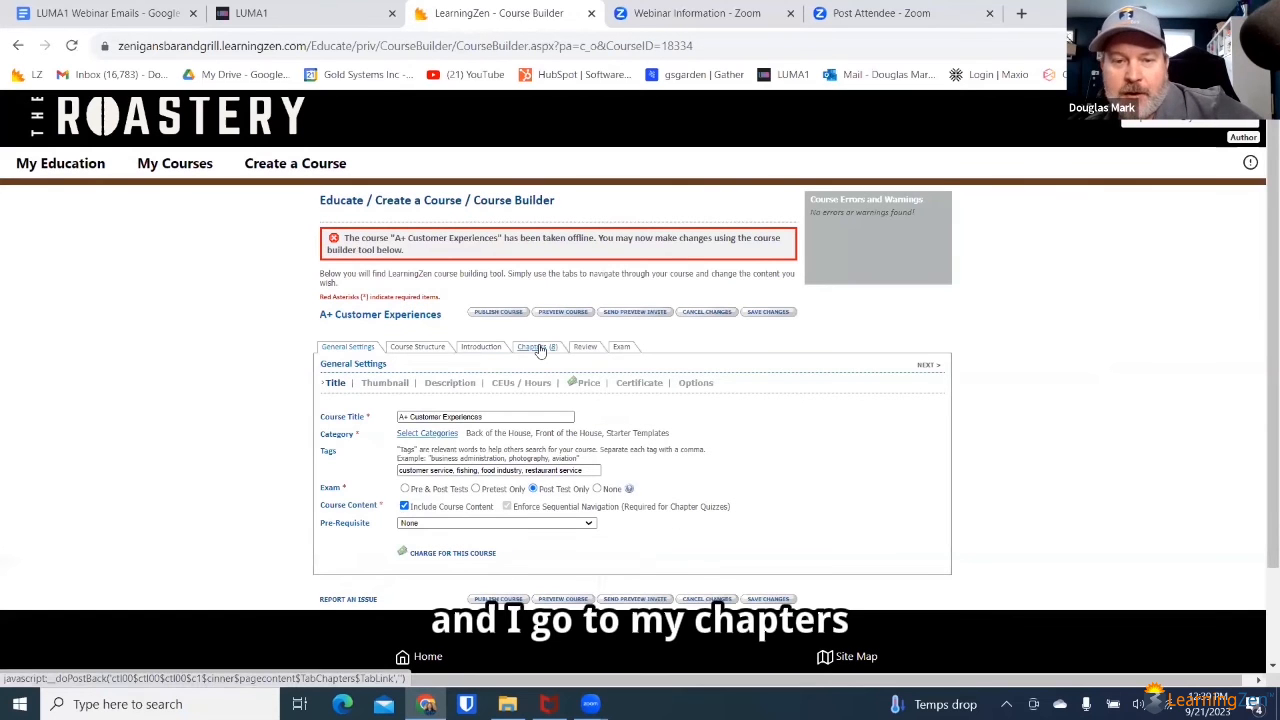
Step: Add a new blank chapter after chapter 8, the last chapter of the course
left_click(538, 347)
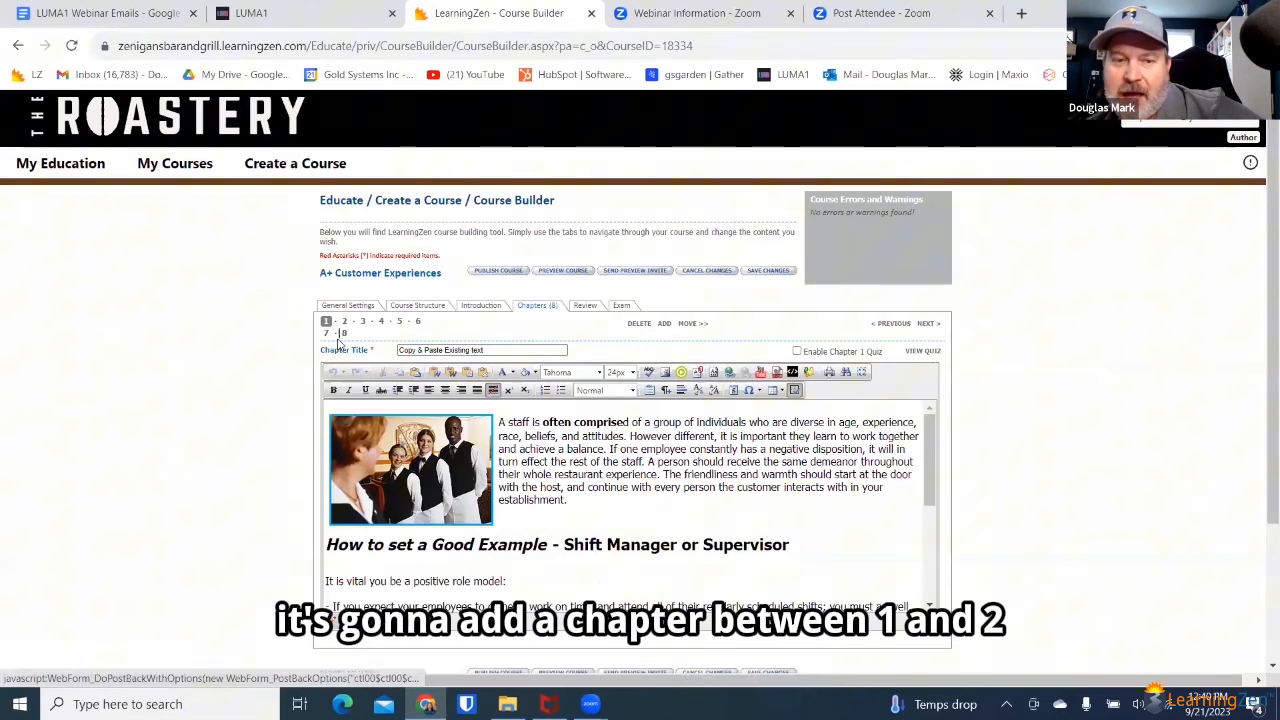
left_click(344, 333)
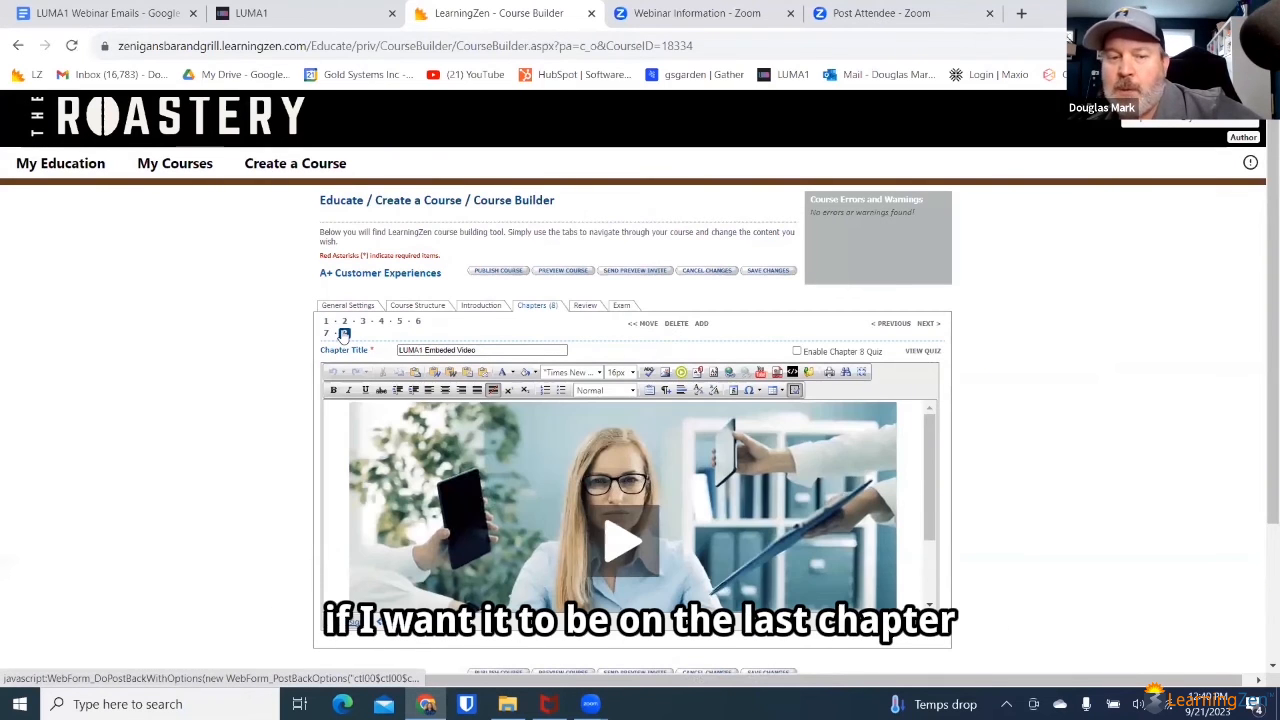
left_click(701, 324)
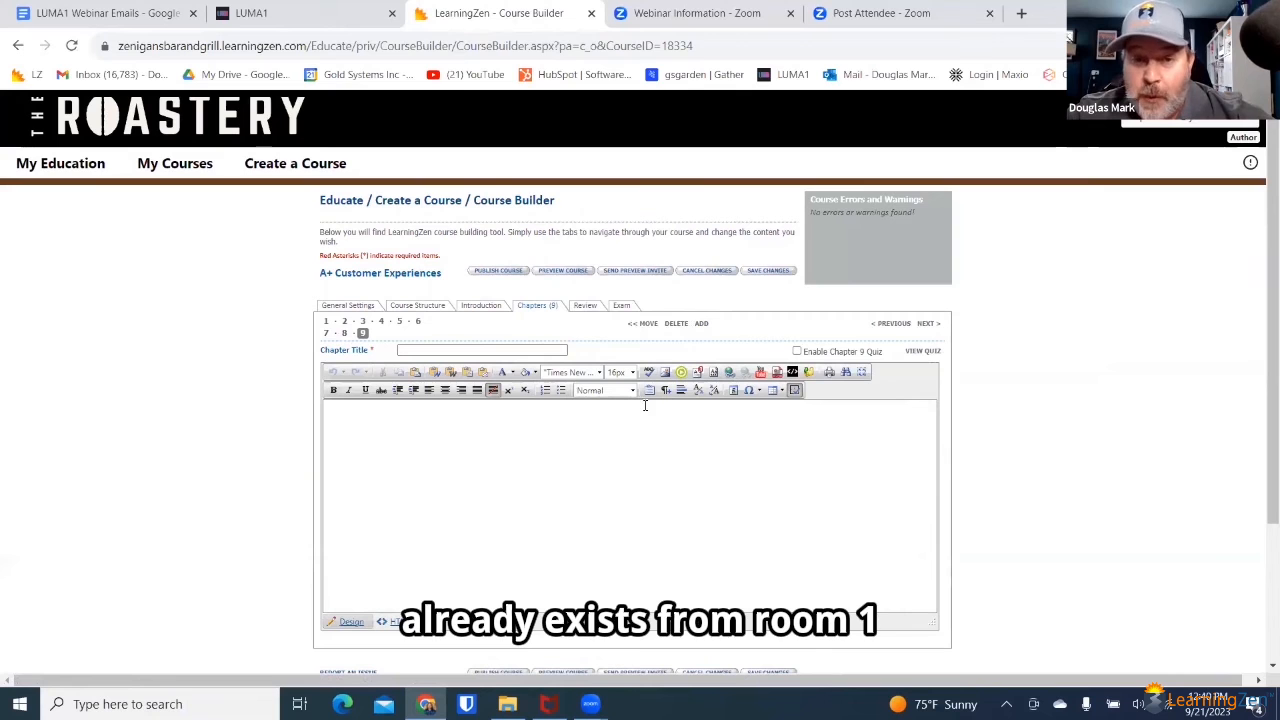
Step: Insert the copied LUMA1 video embed code into the content of the blank chapter 9
left_click(793, 391)
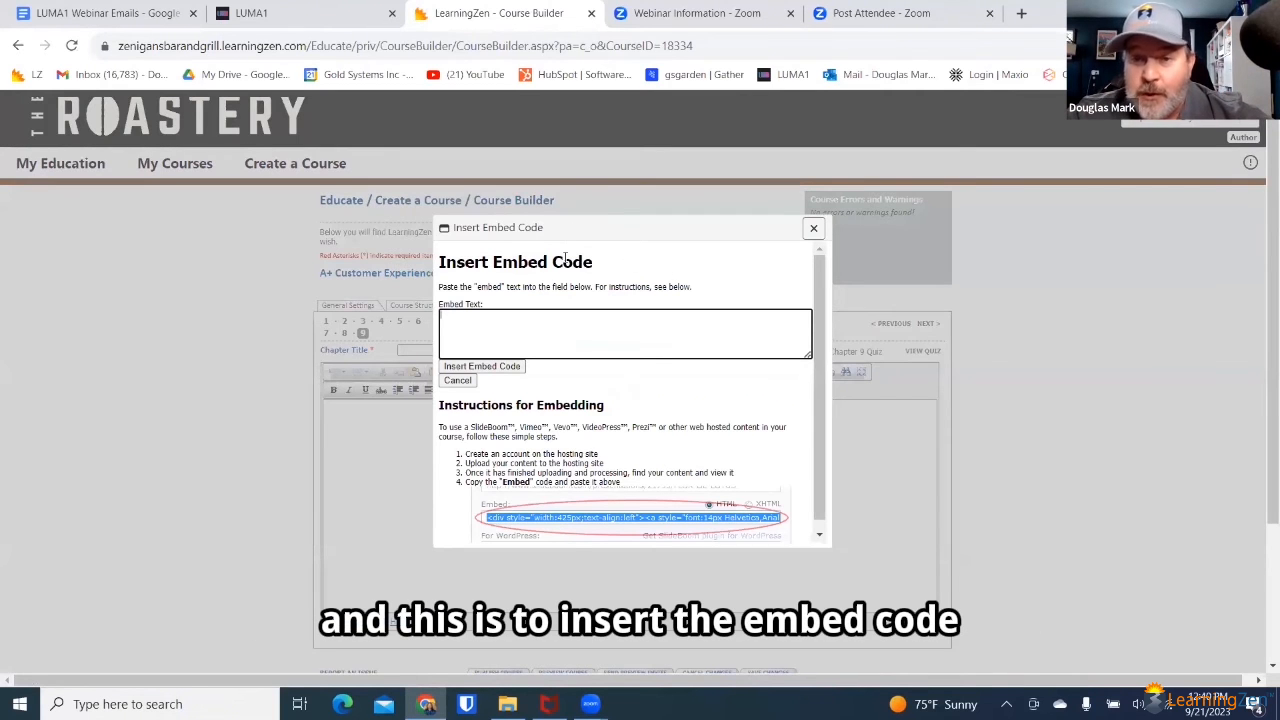
right_click(513, 337)
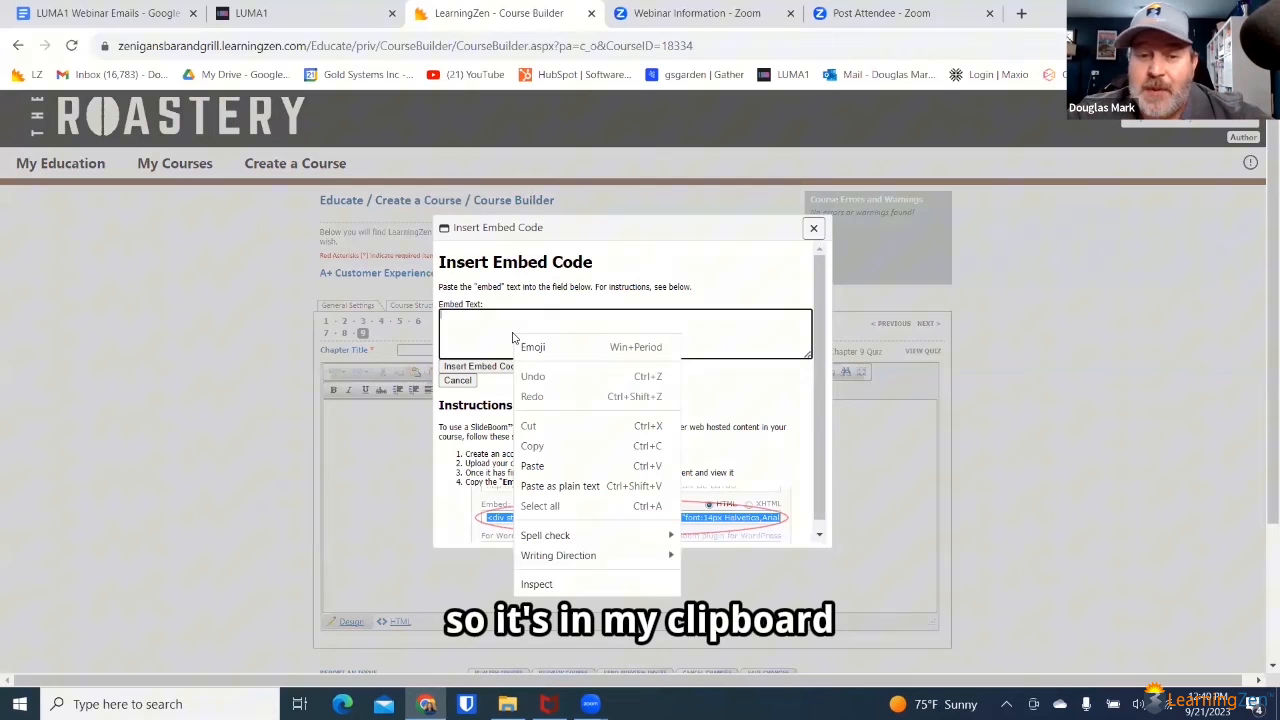
left_click(540, 465)
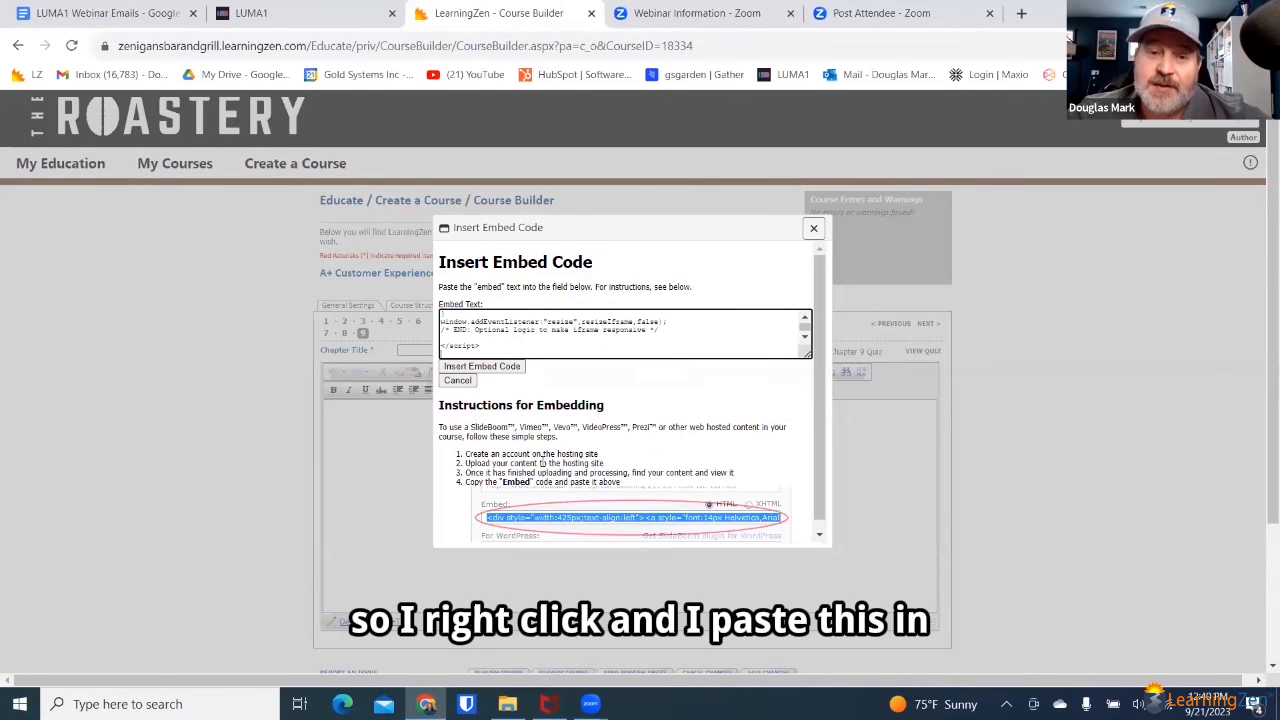
left_click(486, 368)
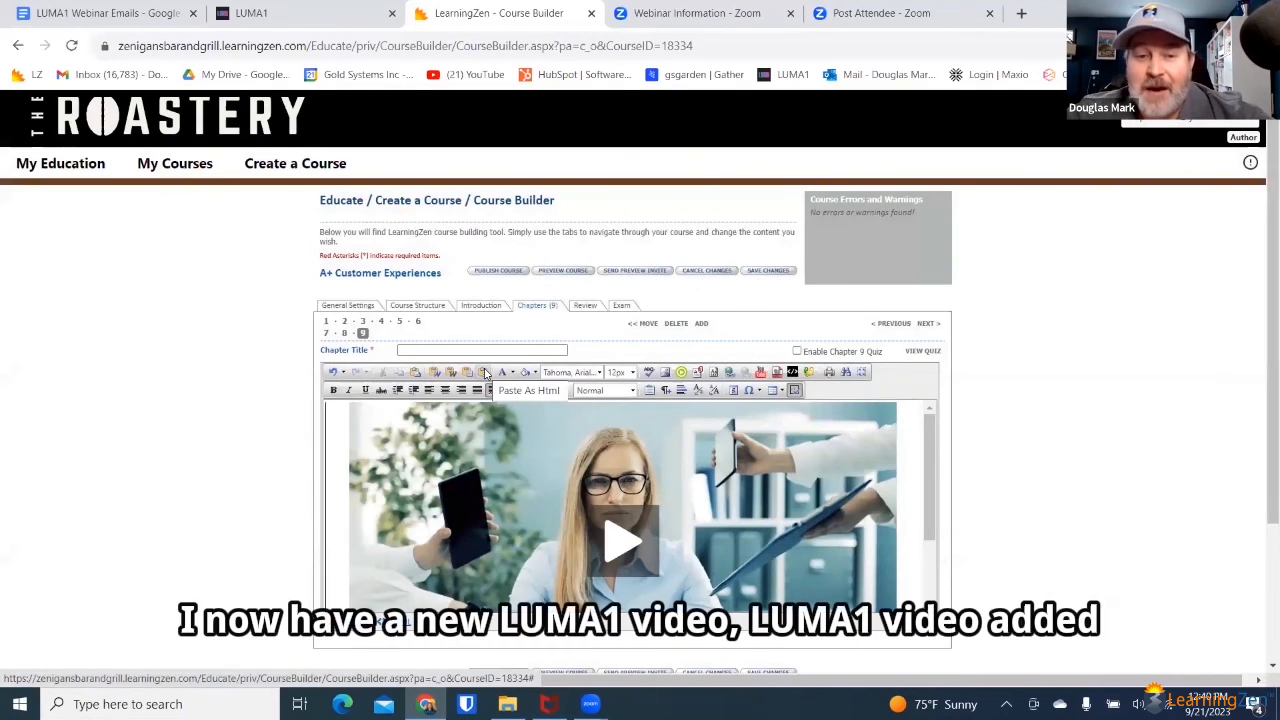
Step: Title the chapter "LUMA 1 Video Added" and save the course changes
left_click(469, 350)
type("L")
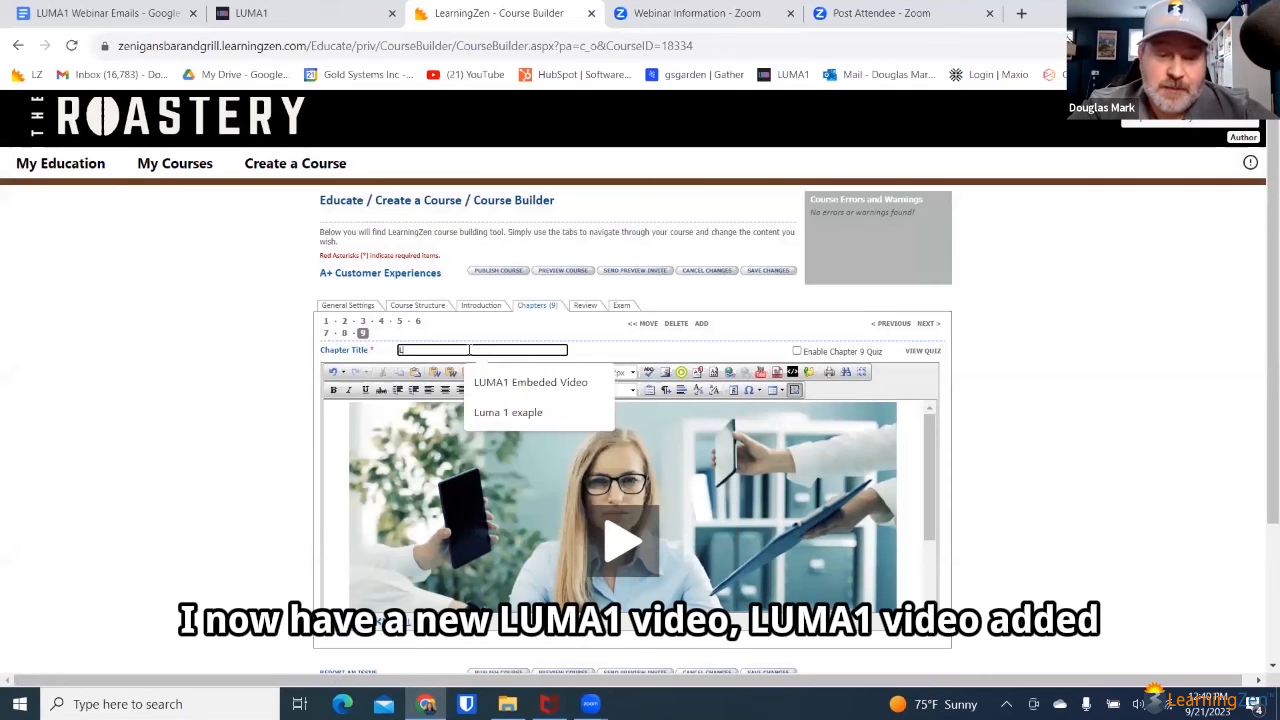
type("UMA 1 Vide")
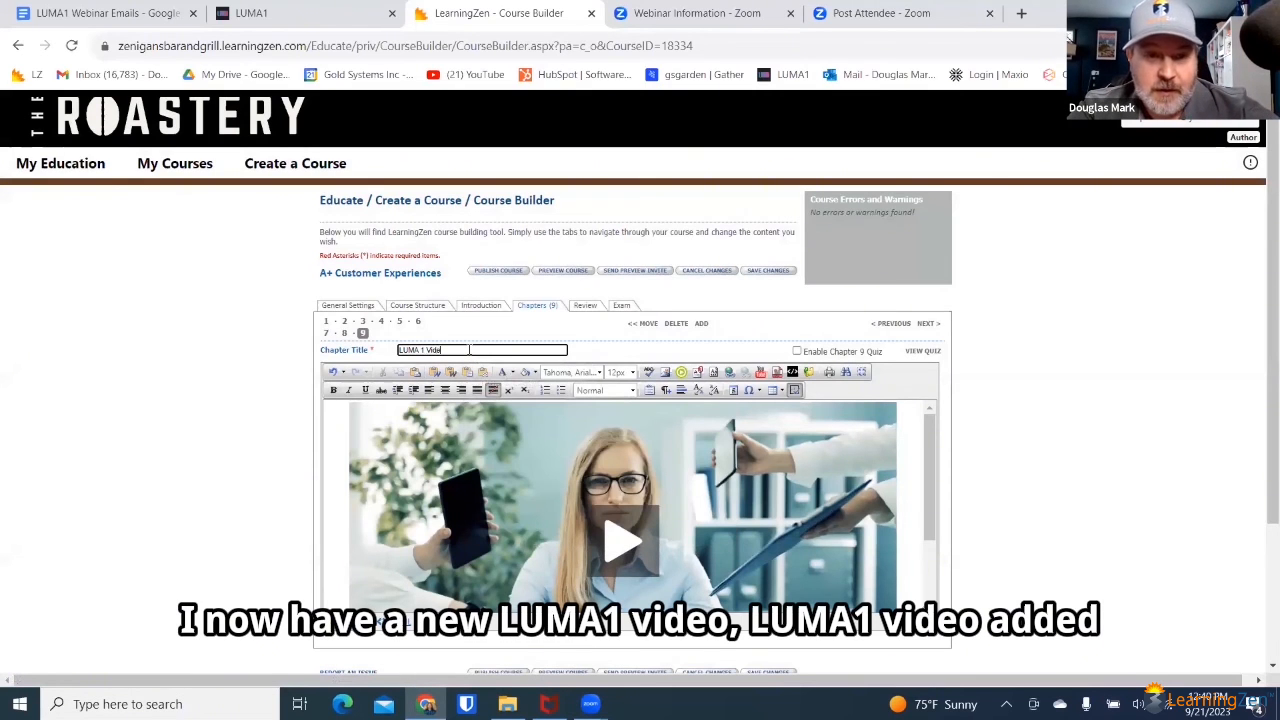
type("o Added")
left_click(781, 272)
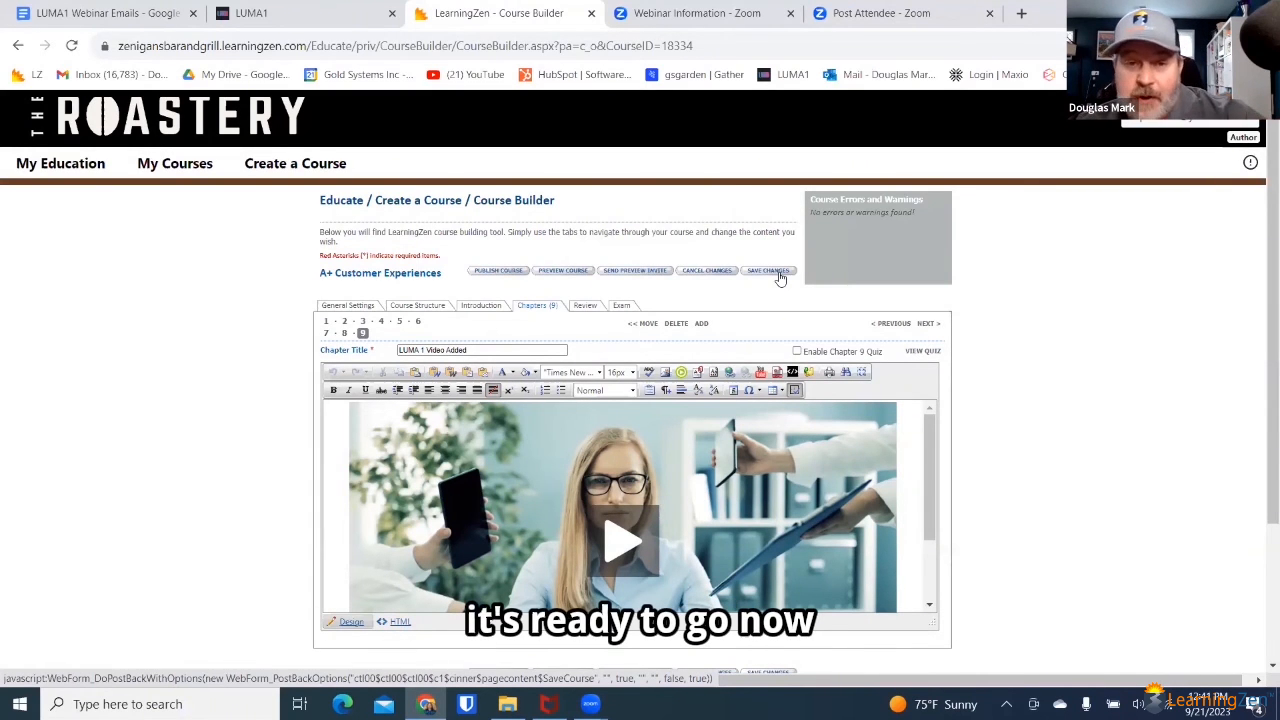
Step: Preview the course up to the "Greeting the Customer" quiz and score it with the answer "A warm welcome with a big smile"
left_click(562, 277)
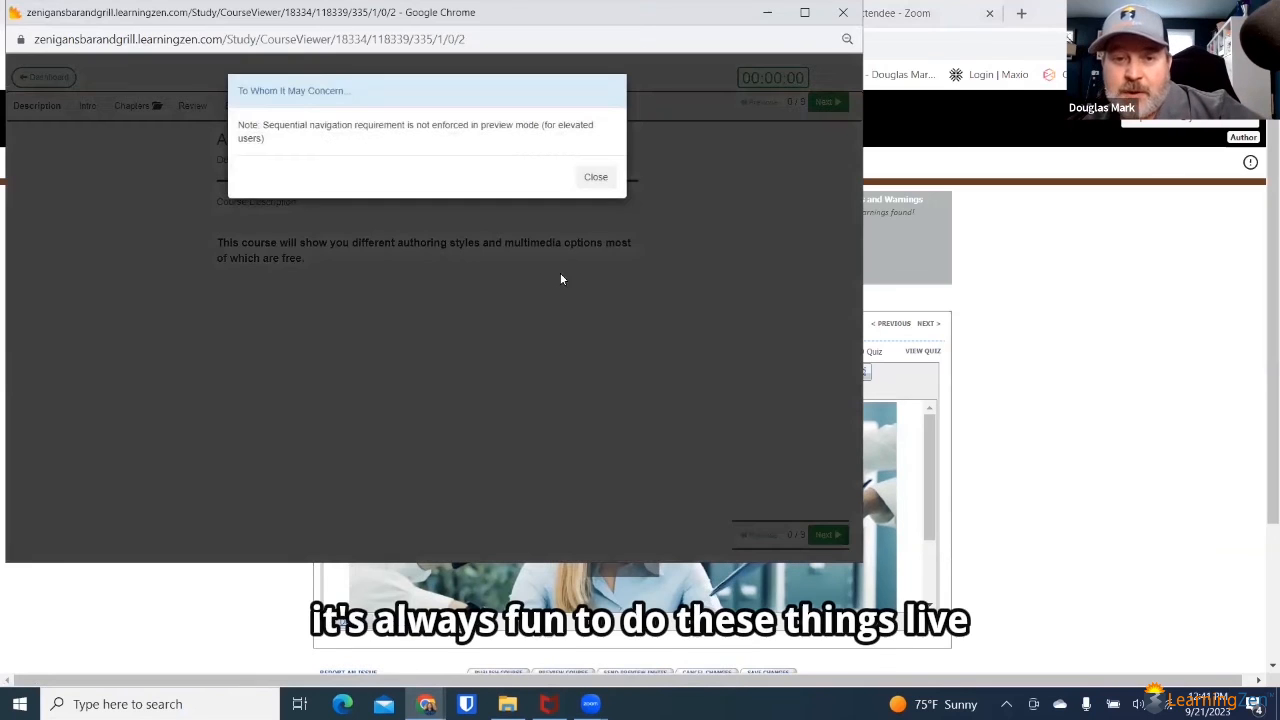
left_click(596, 178)
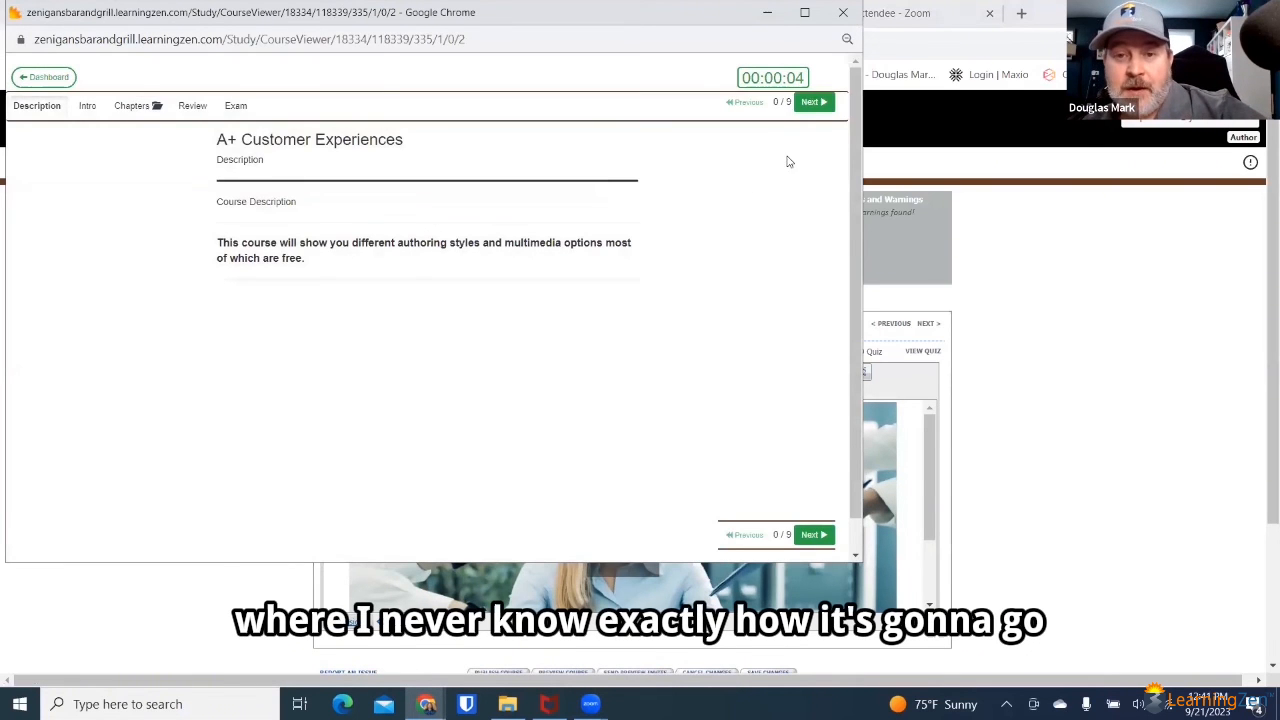
left_click(816, 104)
left_click(816, 104)
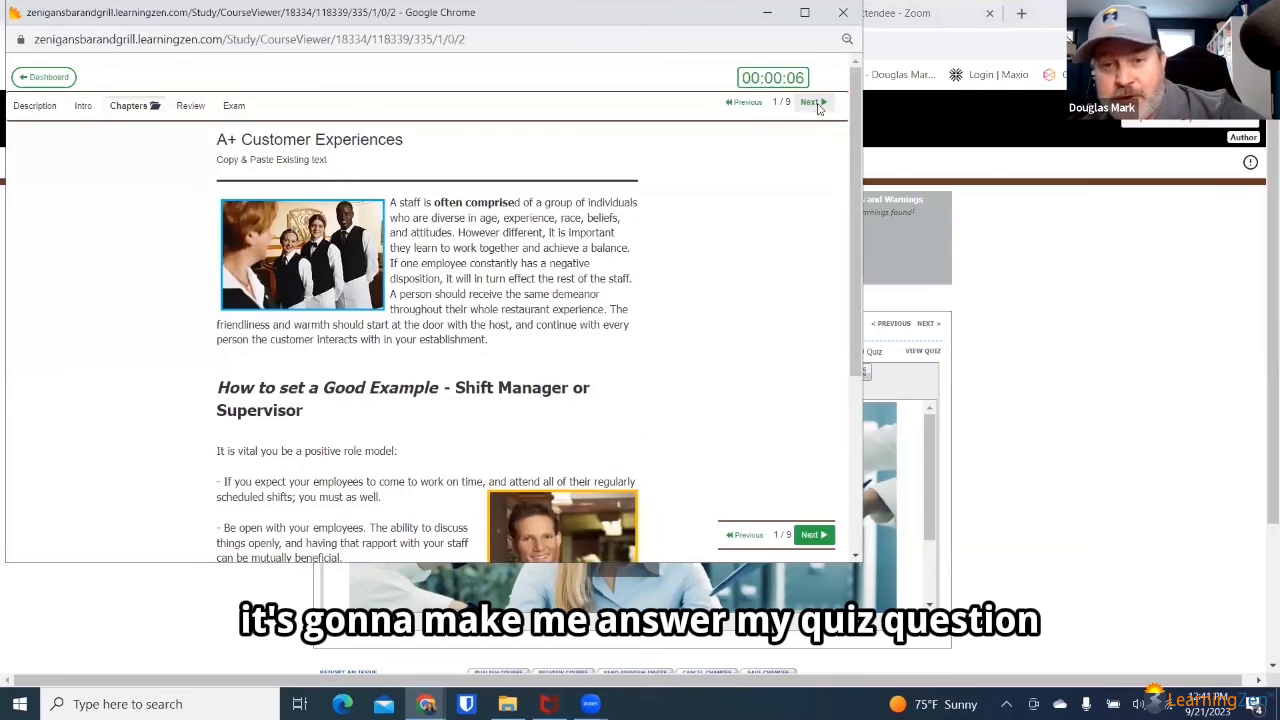
left_click(816, 104)
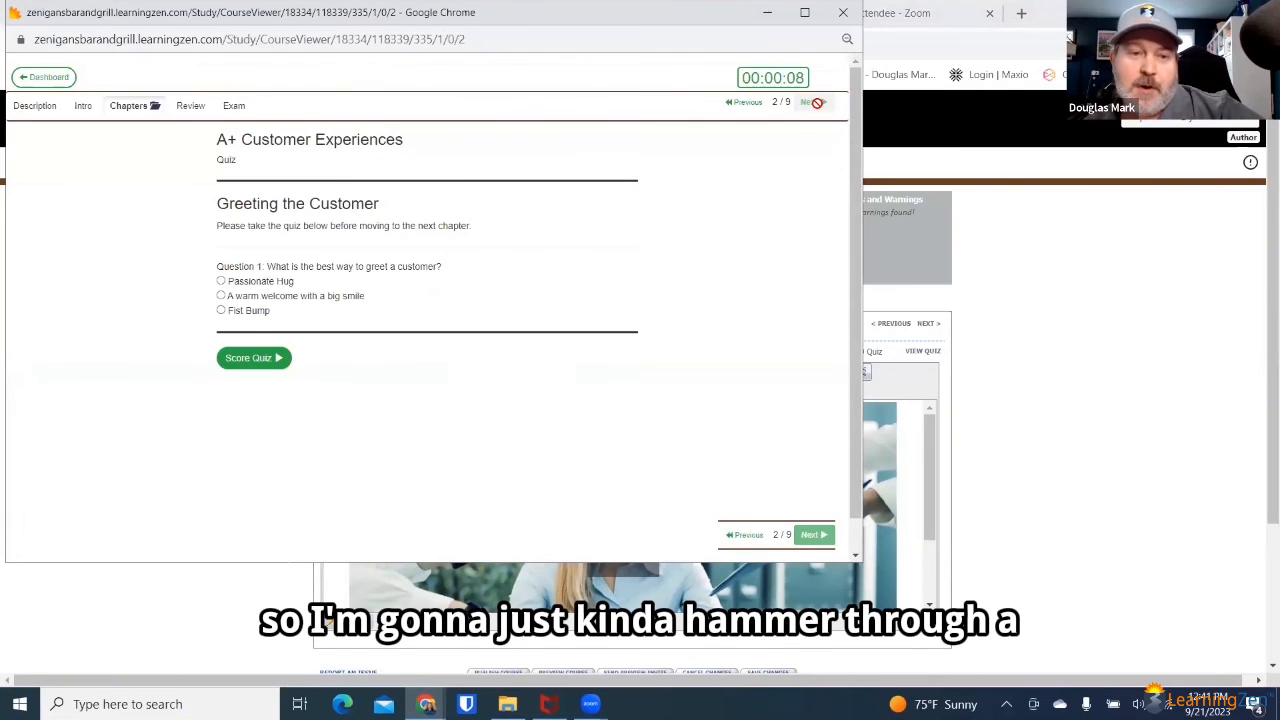
left_click(222, 297)
left_click(260, 360)
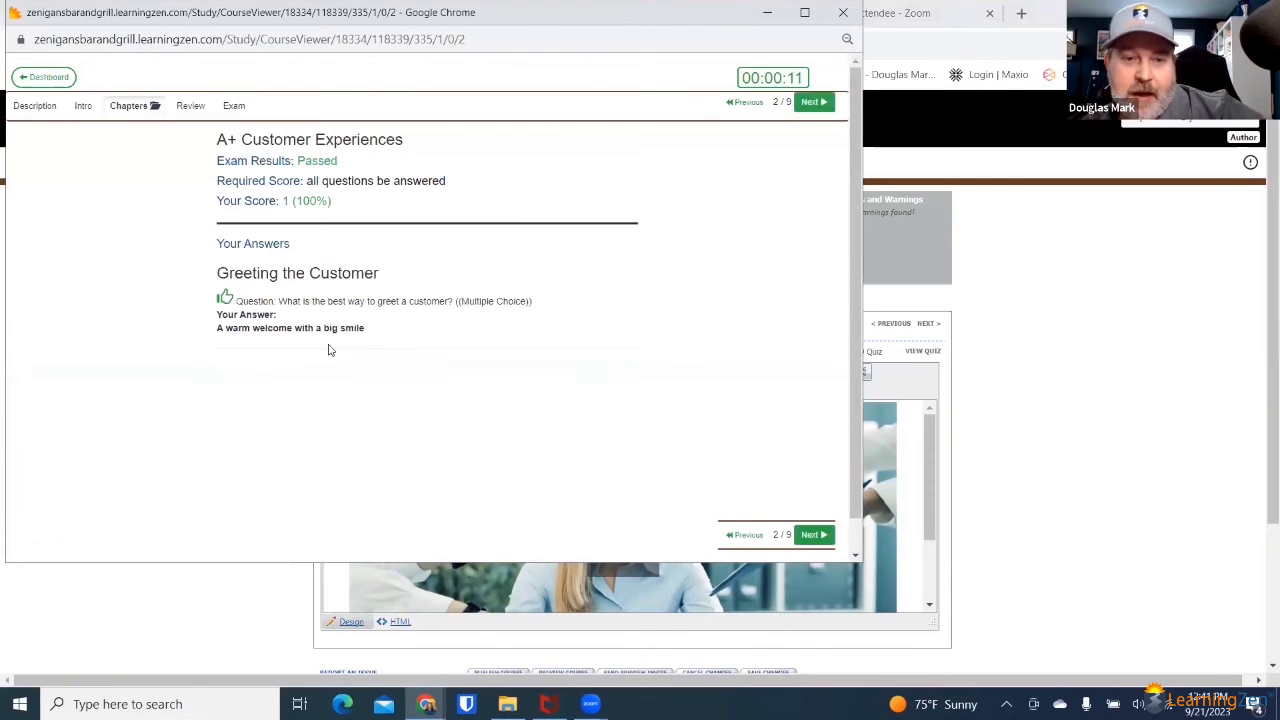
Step: Advance through the remaining chapters to "LUMA 1 Video Added" and maximize the preview window
left_click(818, 104)
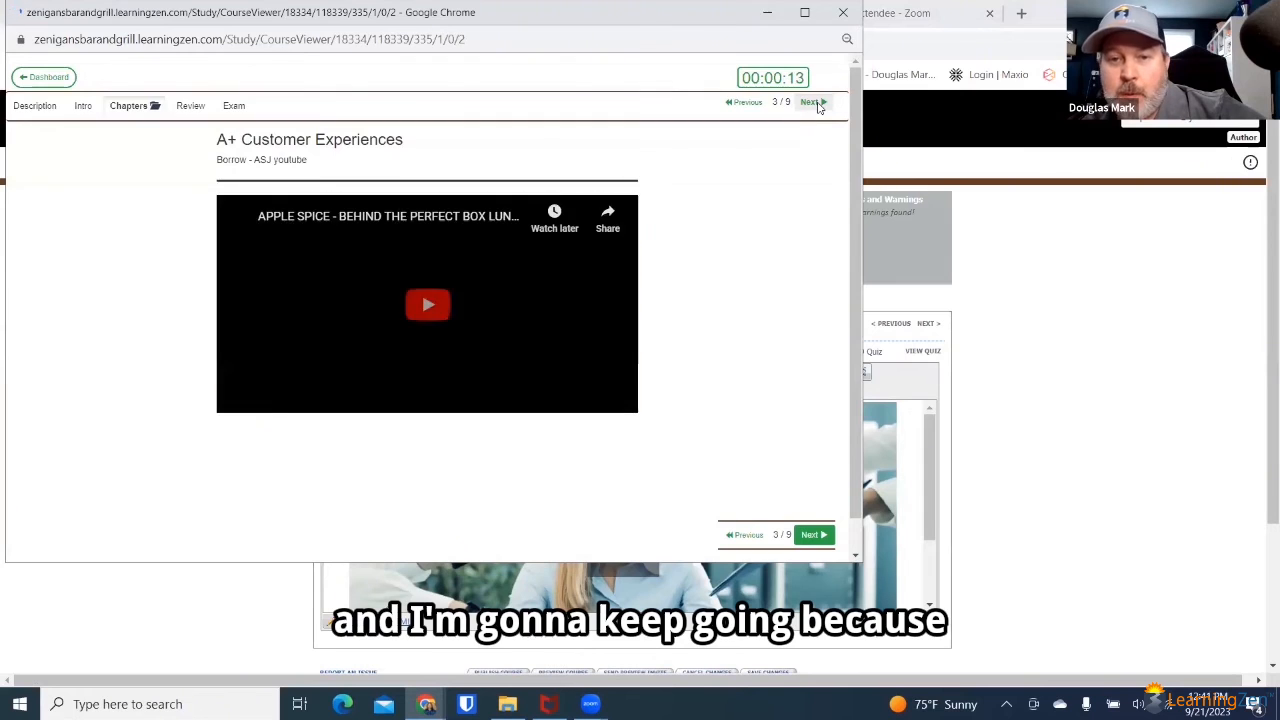
left_click(818, 104)
left_click(818, 104)
left_click(818, 104)
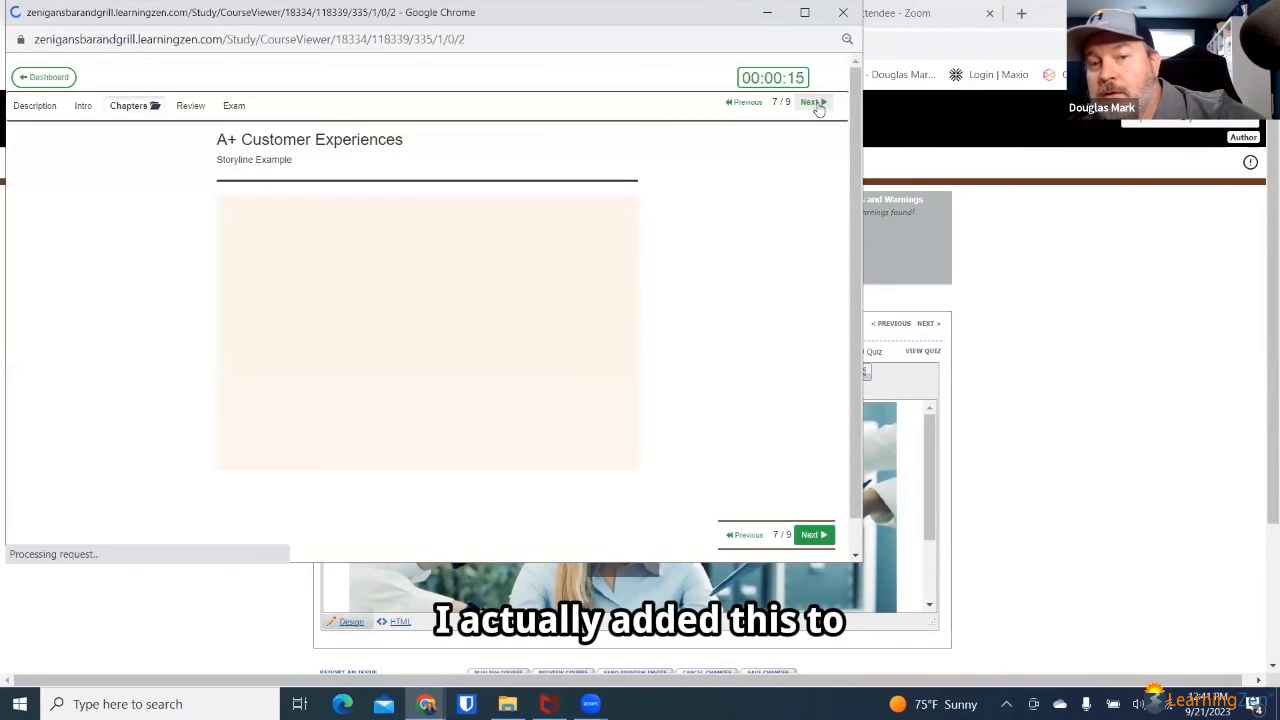
left_click(815, 103)
left_click(815, 103)
left_click(816, 16)
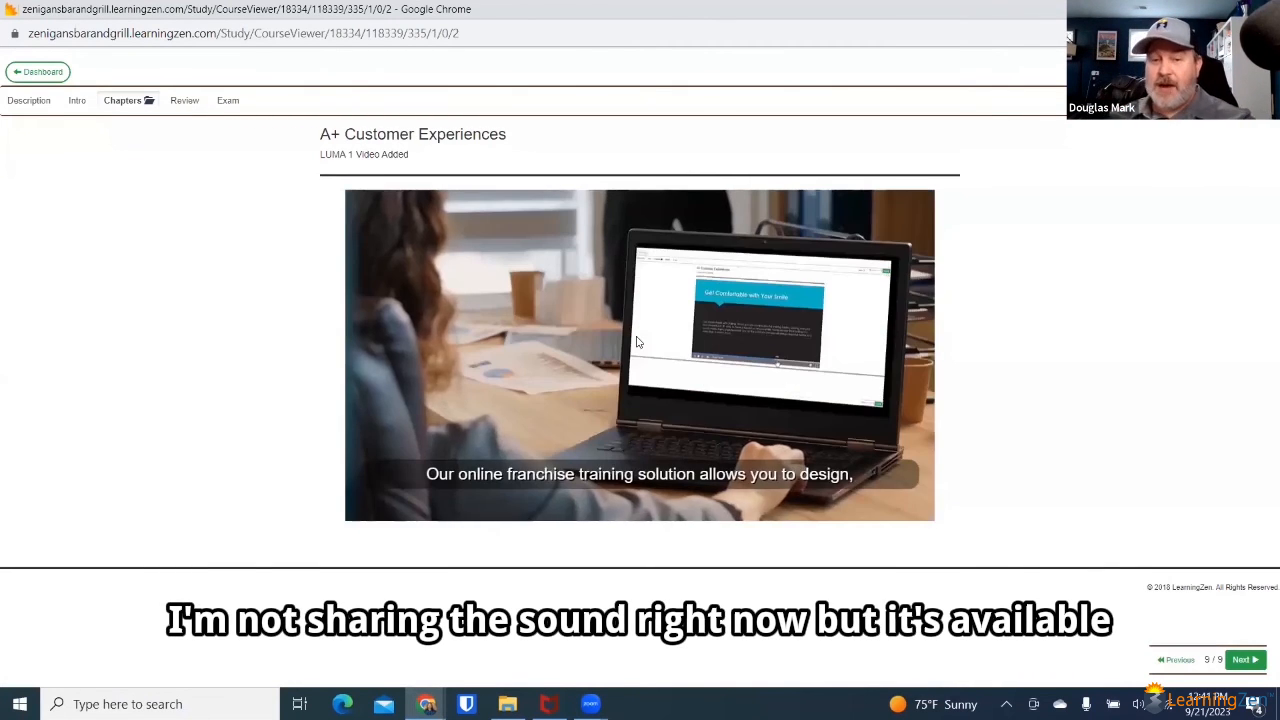
Step: Watch the embedded video in full screen, return to the chapter page, and pause playback
mouse_move(809, 501)
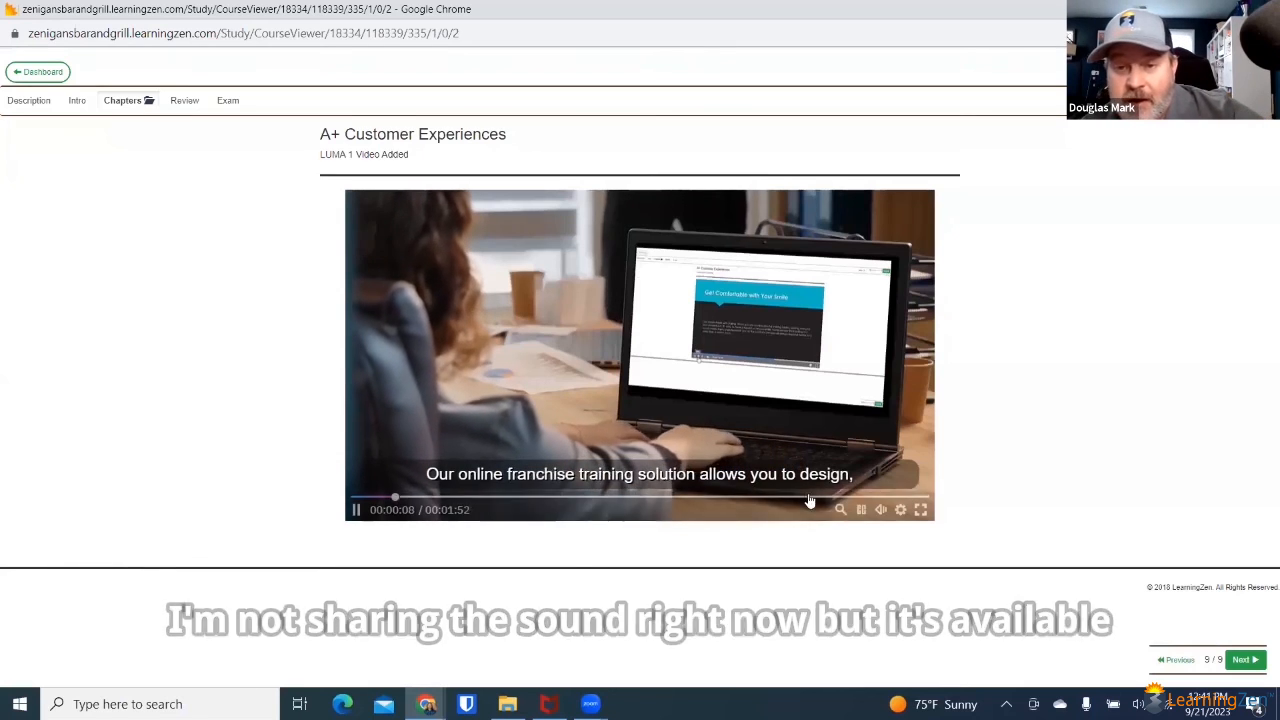
left_click(920, 510)
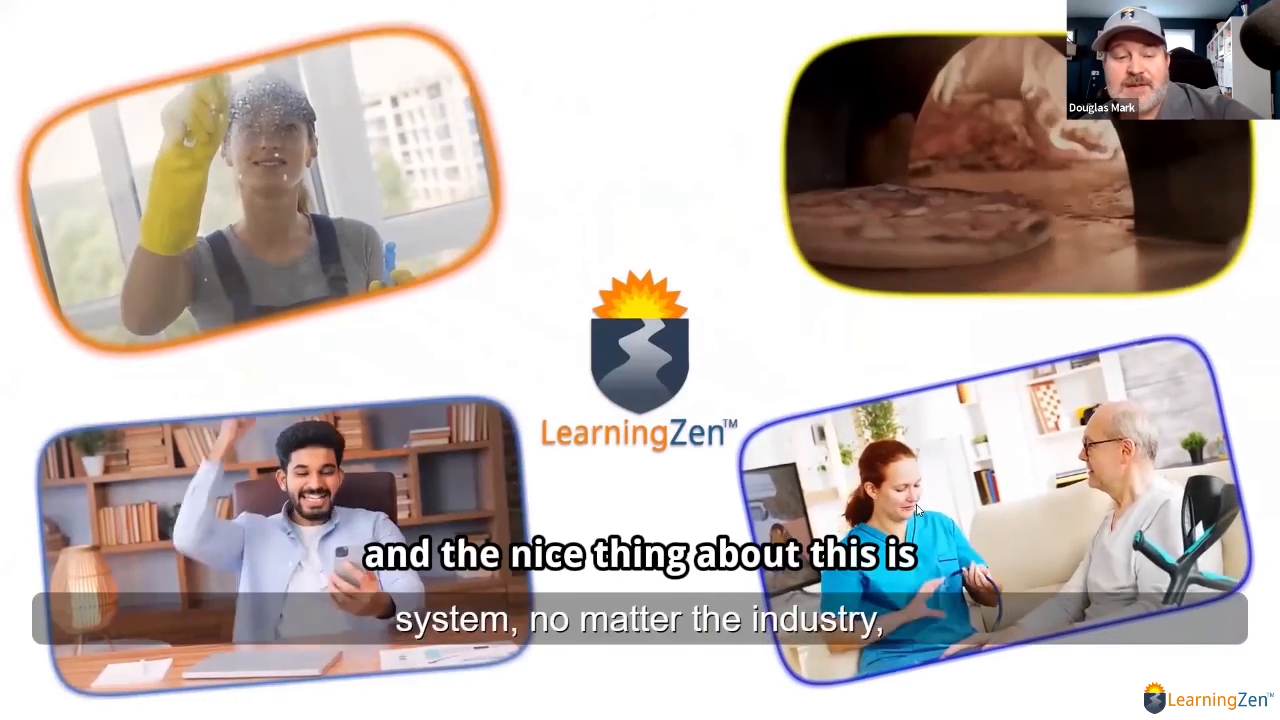
key("Escape")
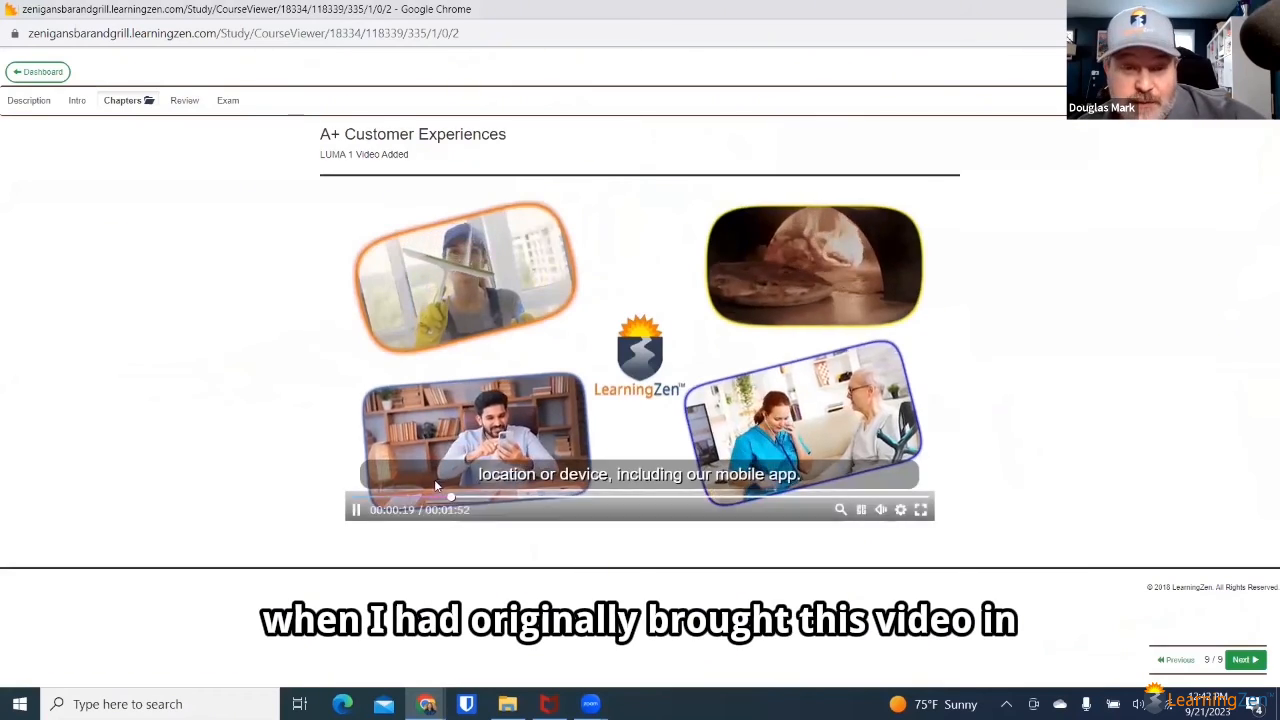
left_click(355, 511)
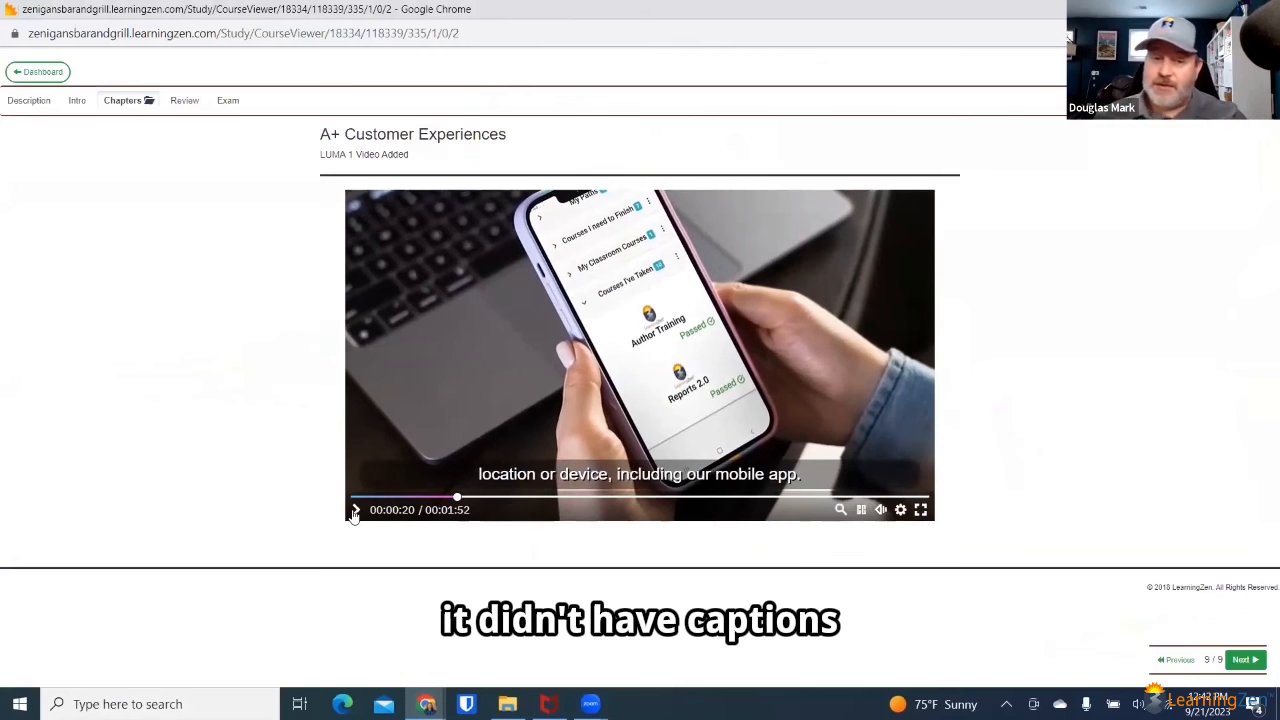